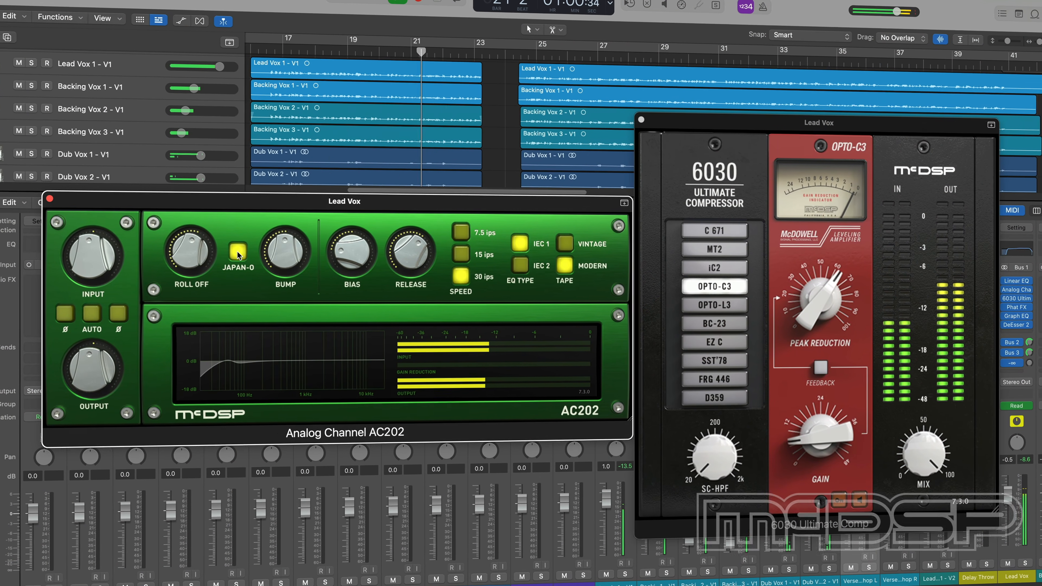
Step: Set the AC202 analog channel to the USA-A machine at 15 ips with Vintage tape on the Lead Vox
click(238, 255)
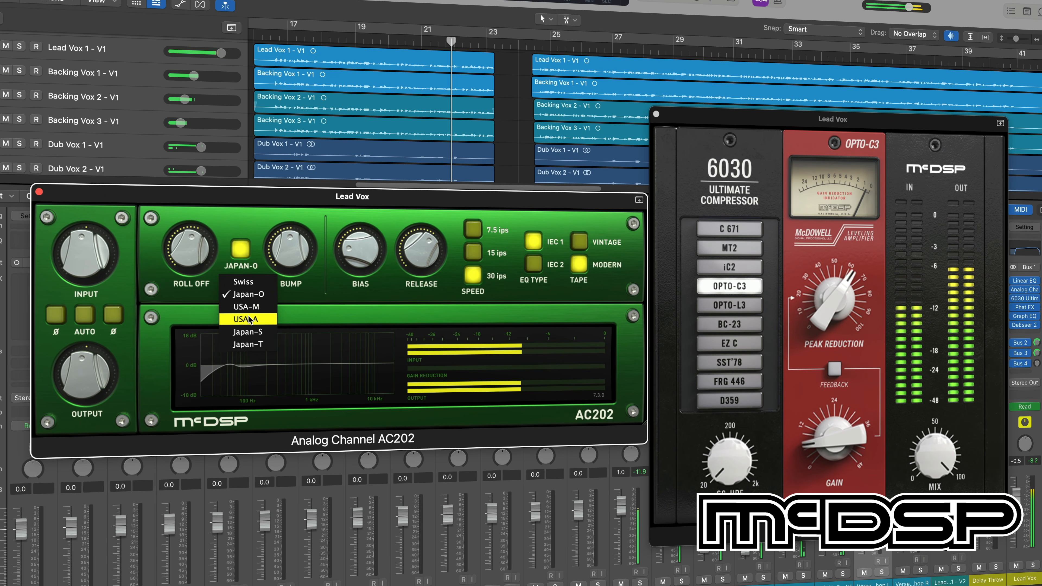
click(251, 313)
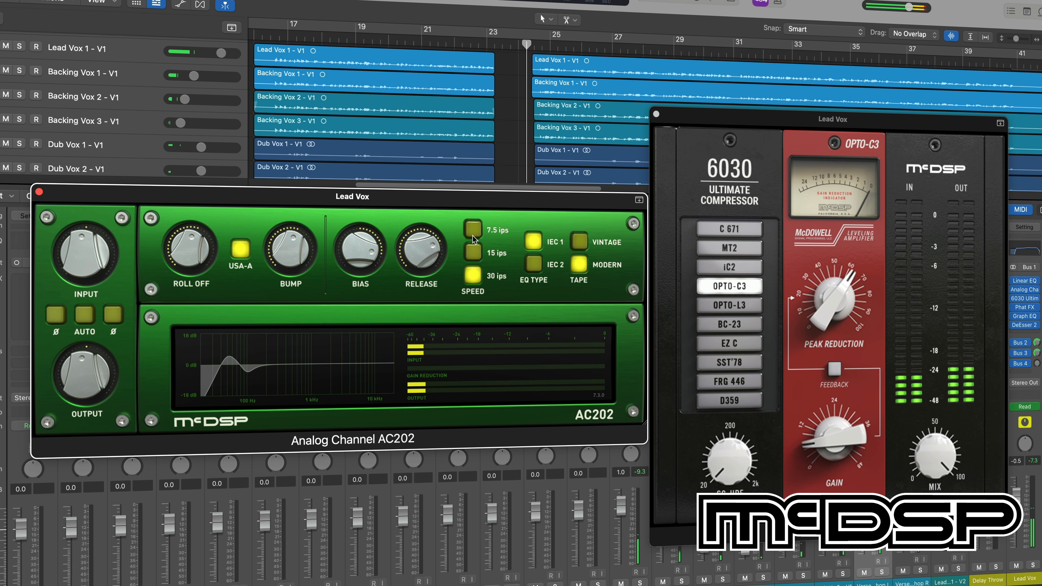
click(473, 252)
click(579, 241)
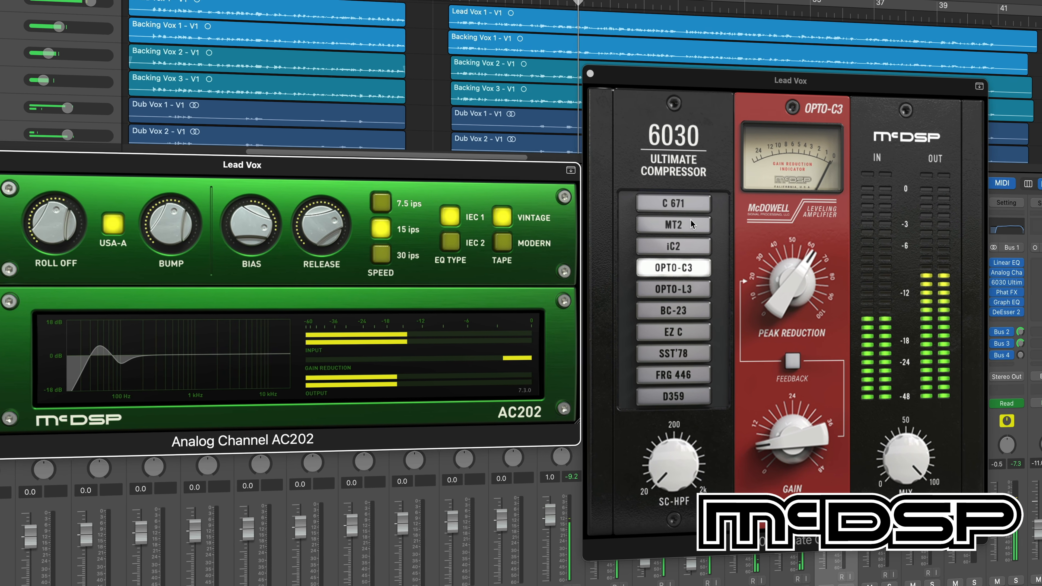
click(712, 240)
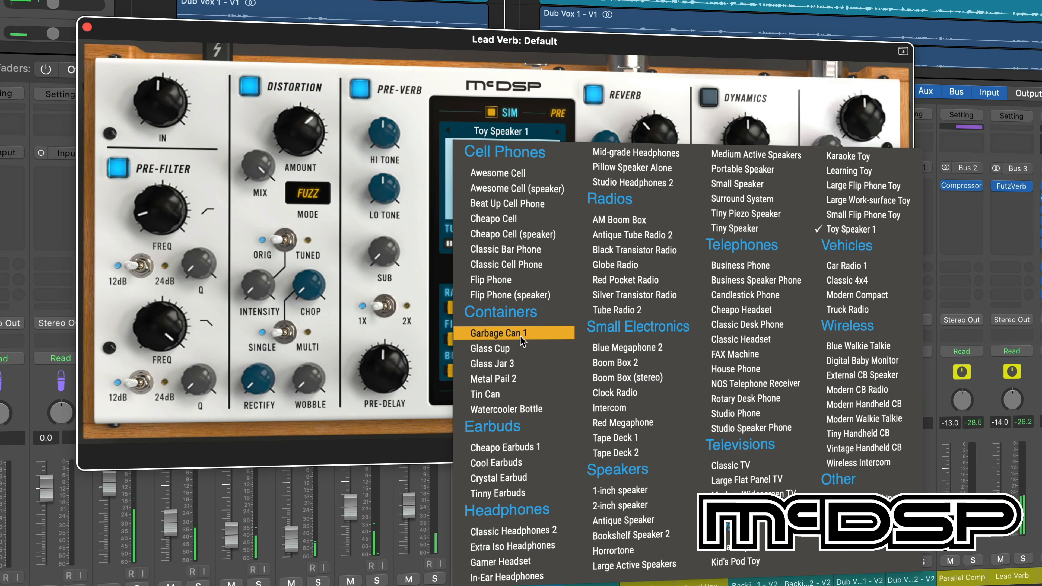
Step: In FutzVerb, choose the Garbage Can 1 SIM and set the reverb type to SILO 1
click(504, 395)
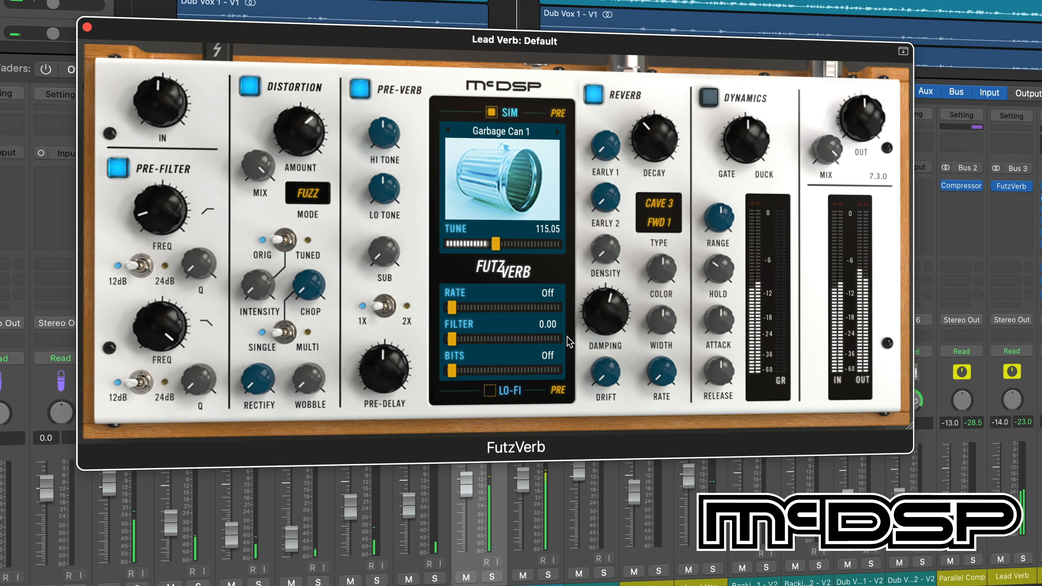
drag(656, 162, 657, 160)
click(659, 213)
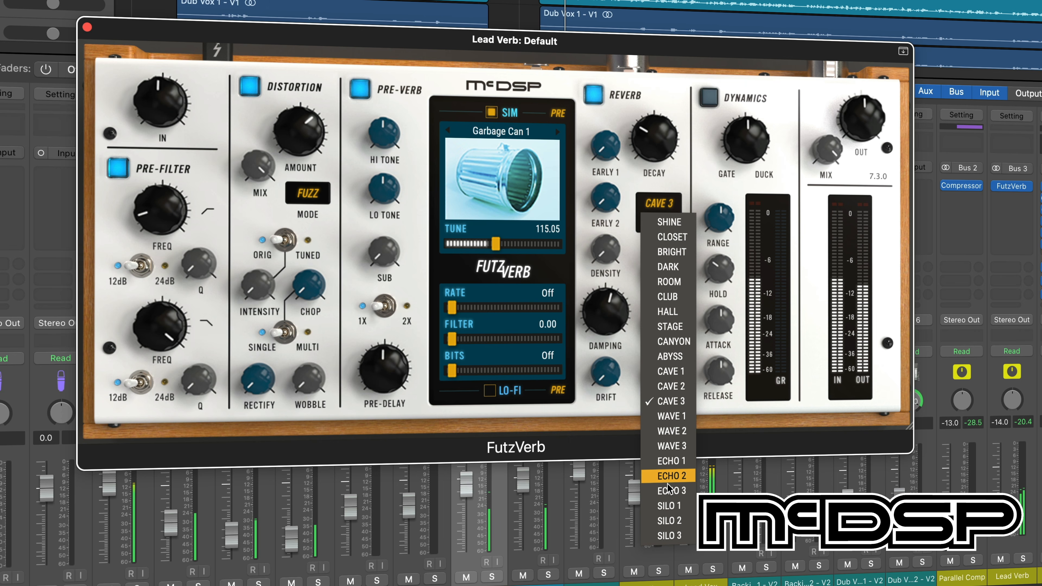
click(659, 507)
mouse_move(611, 322)
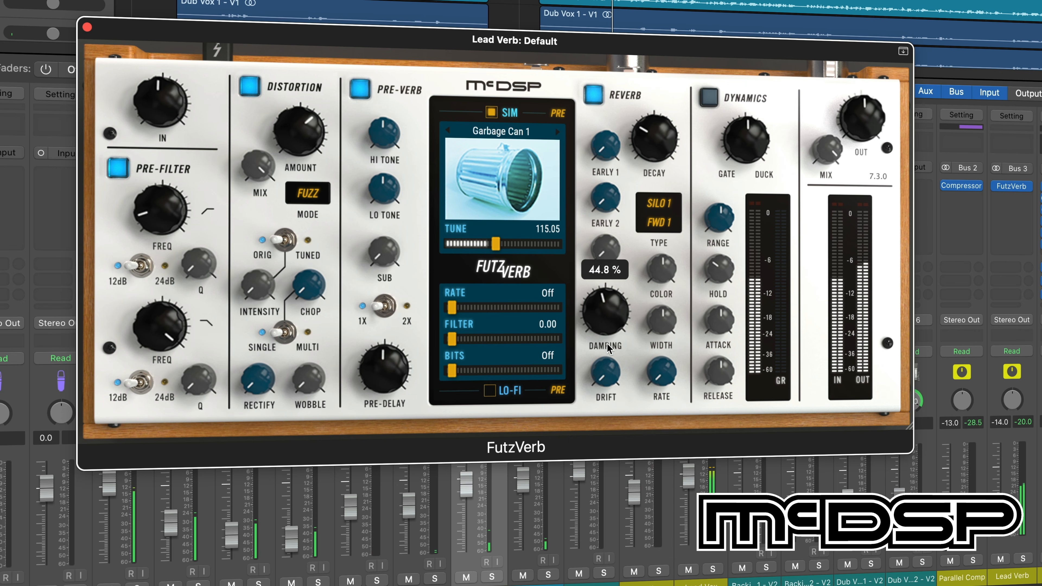
Step: Set FutzVerb's distortion mode to LO-FI with an amount of about 68.9 %
click(308, 193)
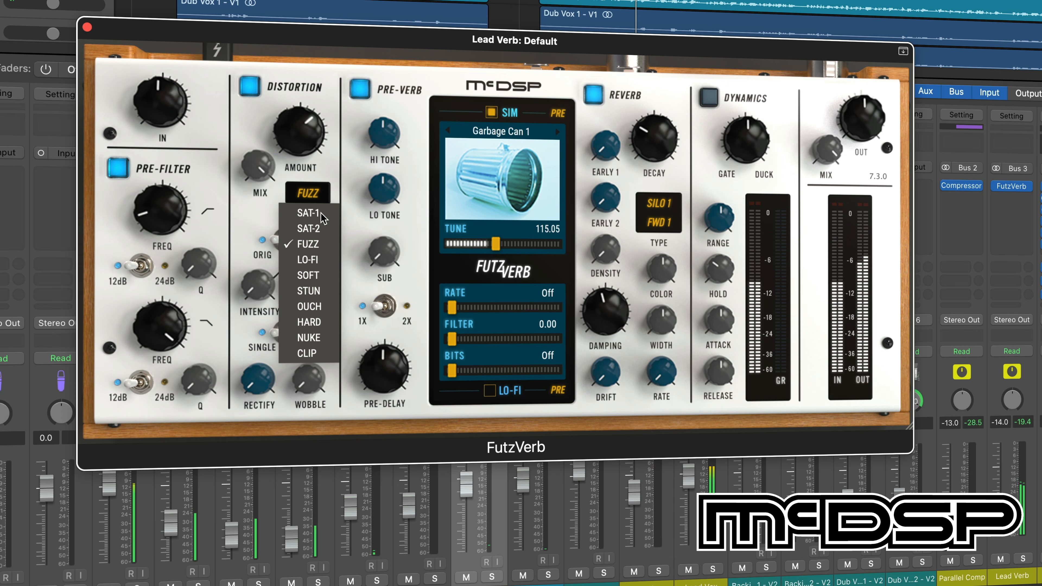
click(316, 259)
drag(299, 147, 299, 147)
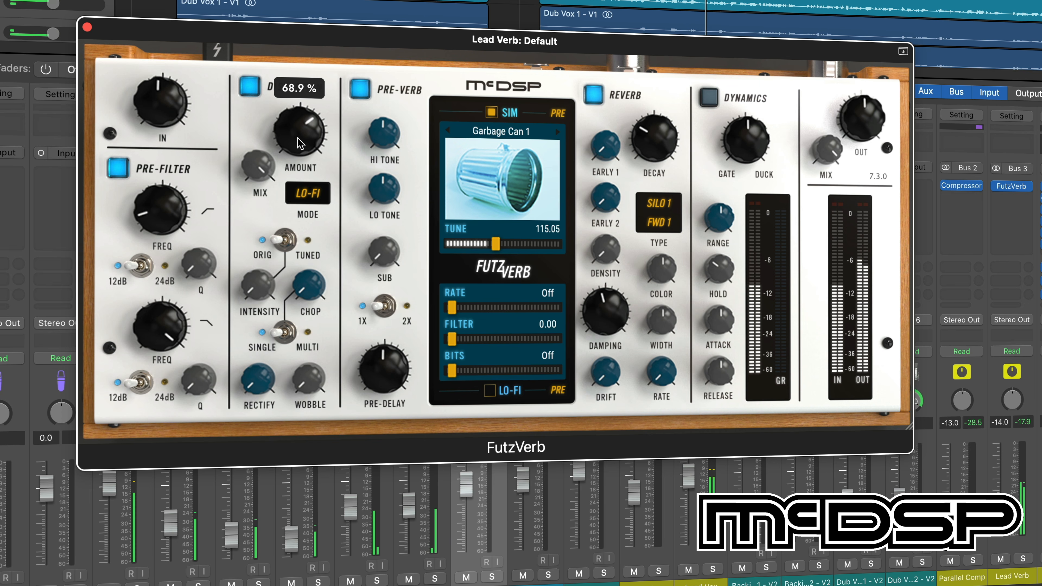
Step: Audition the Cheapo Earbuds 1 SIM in FutzVerb and pick another device from the Wireless group
click(496, 132)
click(517, 451)
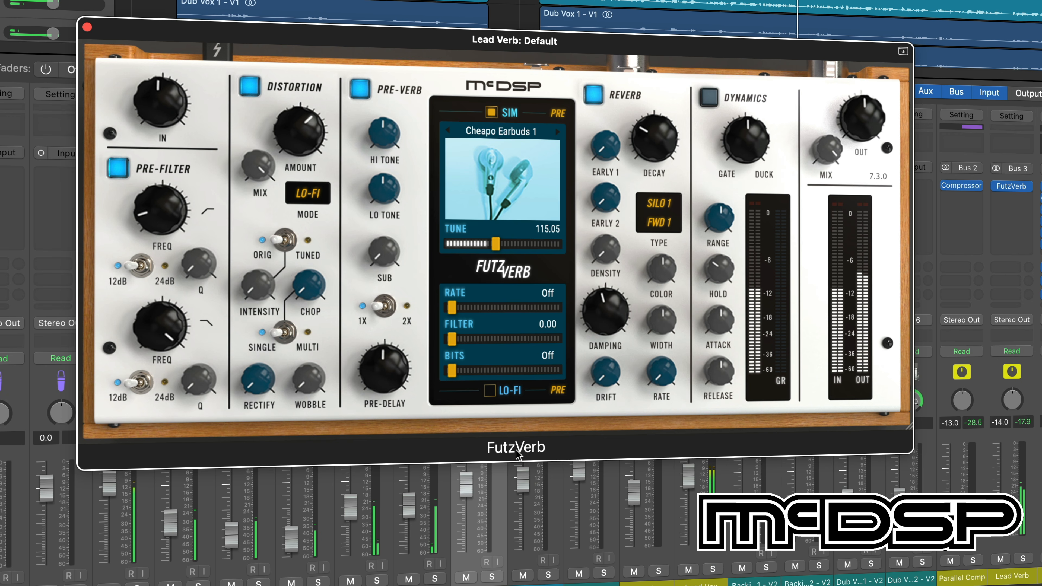
click(537, 169)
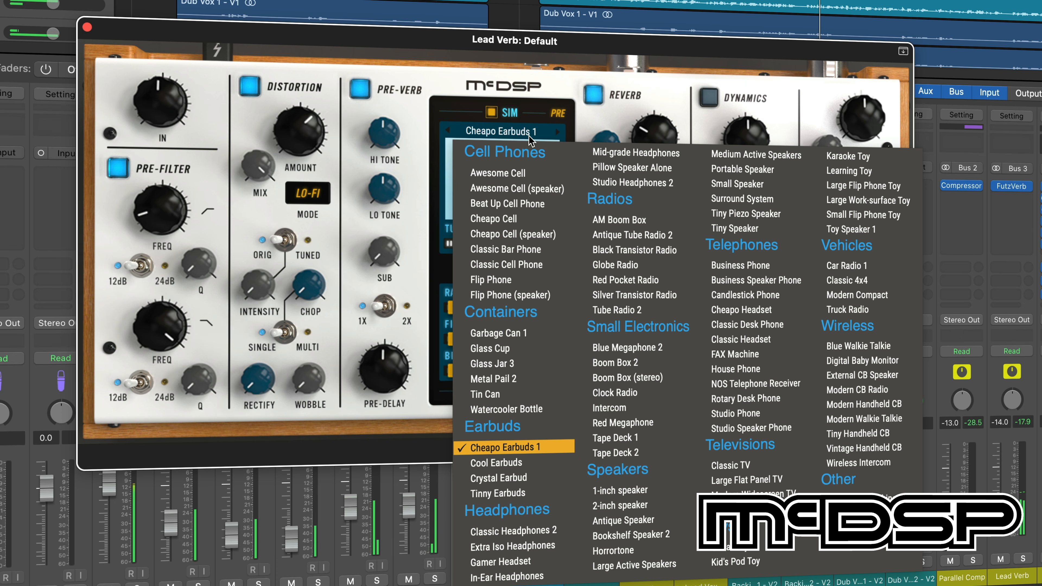
click(867, 370)
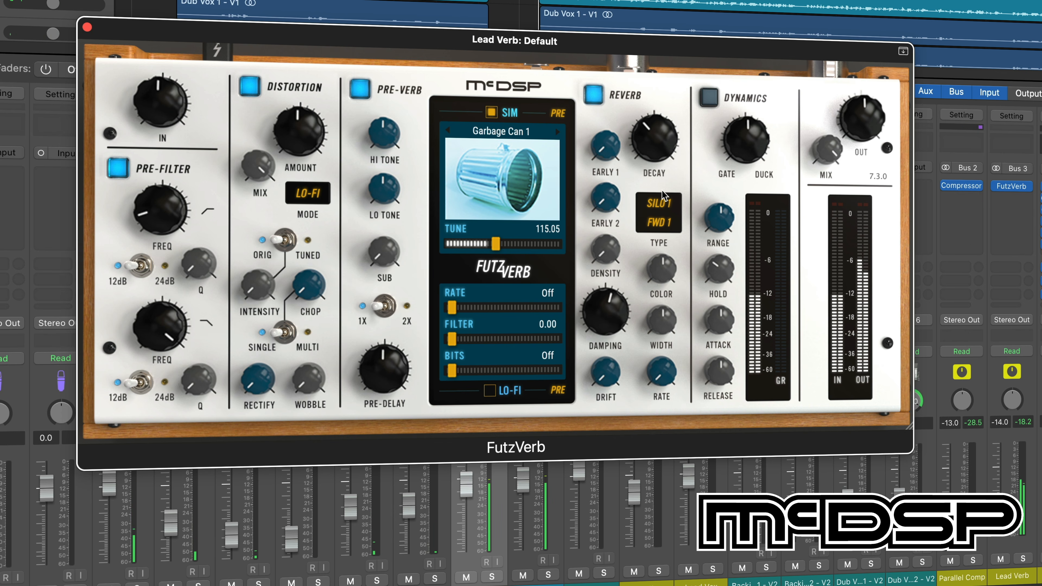
Step: Set FutzVerb's reverb type to CAVE 3 and its distortion mode to FUZZ
click(658, 209)
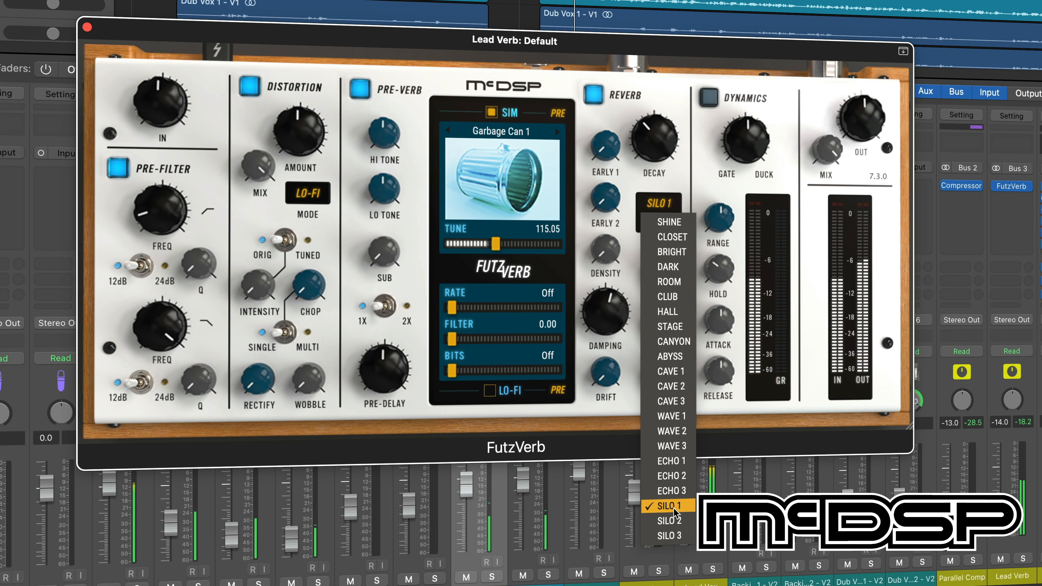
click(671, 401)
click(317, 194)
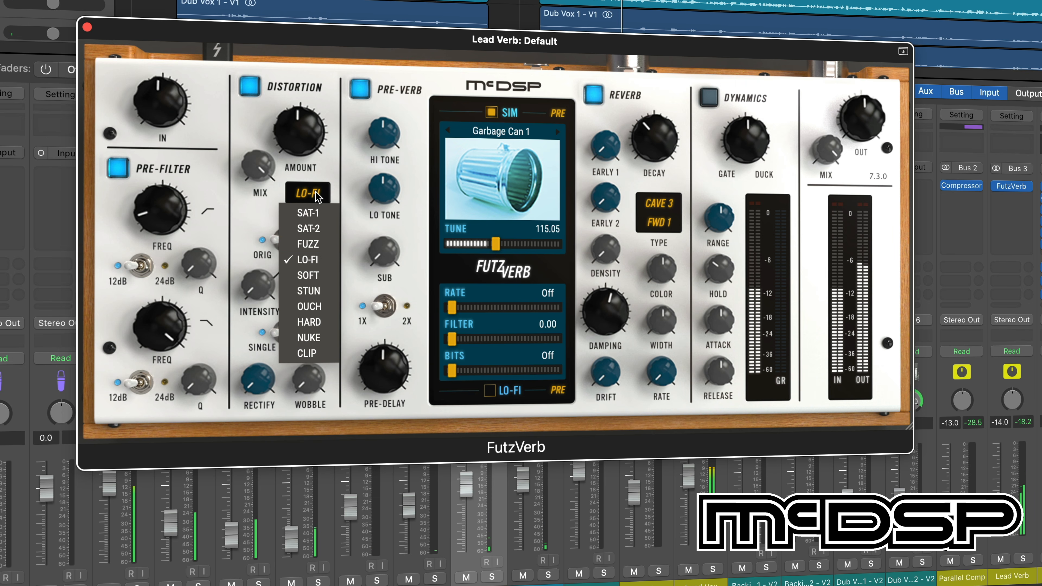
click(320, 245)
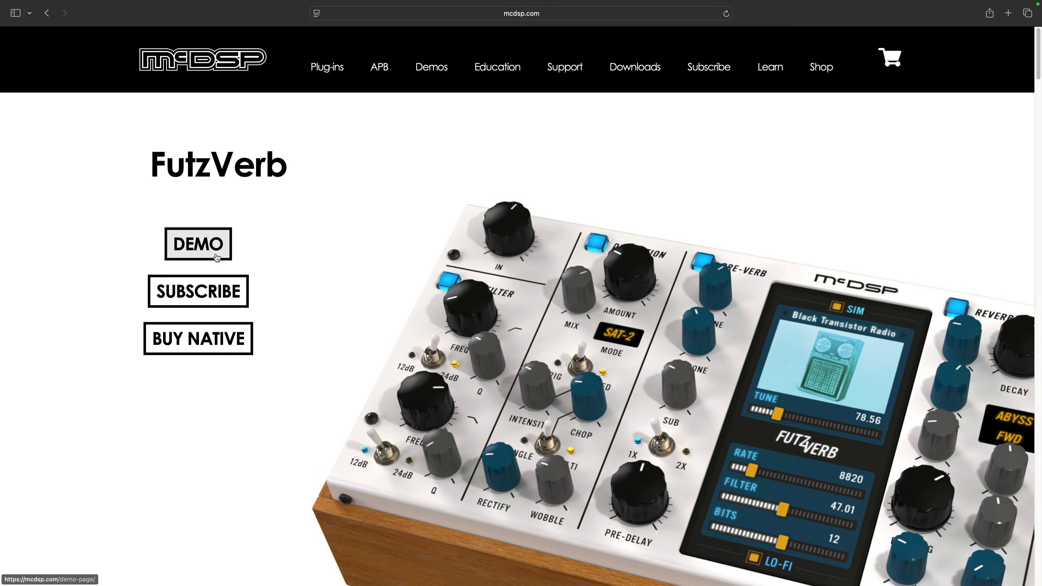
Step: Read through the FutzVerb product page on mcdsp.com, including the reverb and low-fidelity feature descriptions
scroll(291, 259, down, 15)
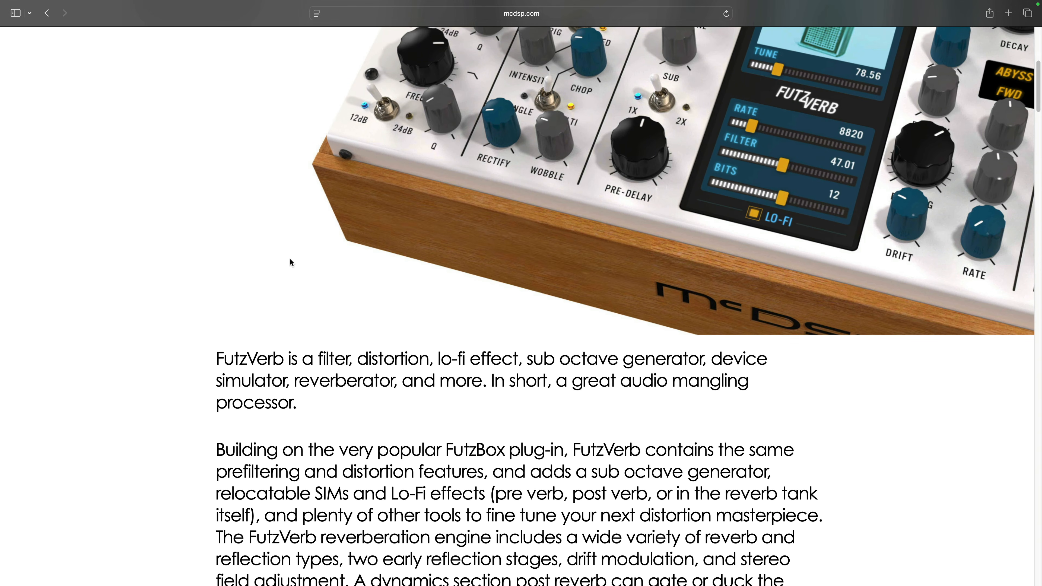
scroll(292, 261, down, 10)
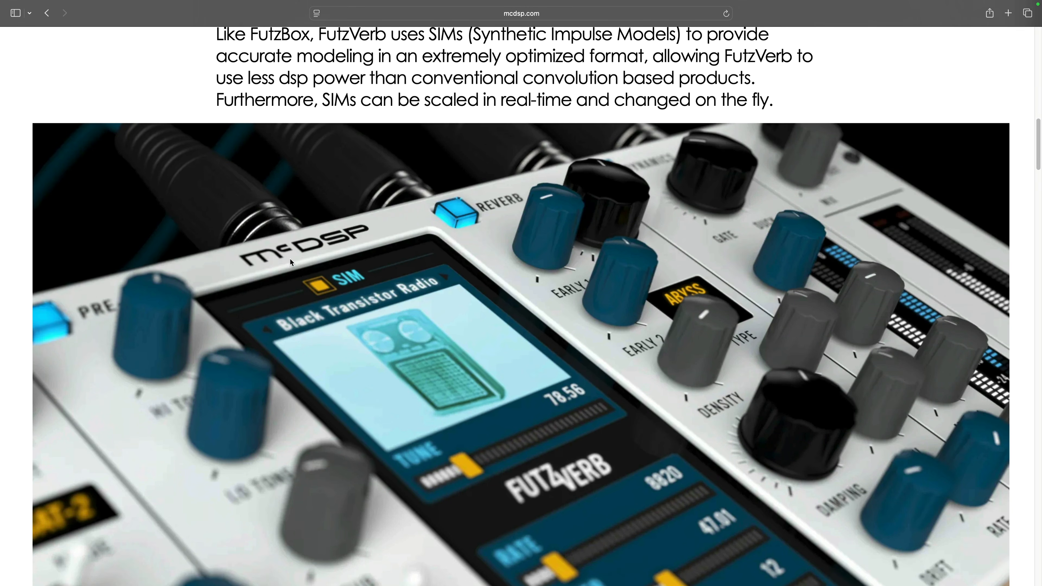
scroll(290, 259, down, 12)
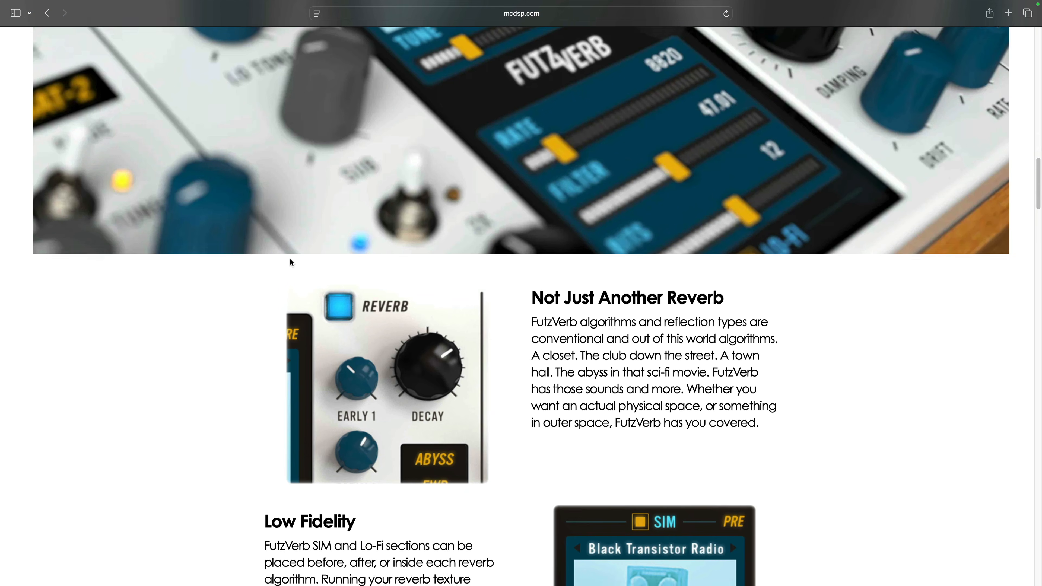
scroll(251, 262, down, 5)
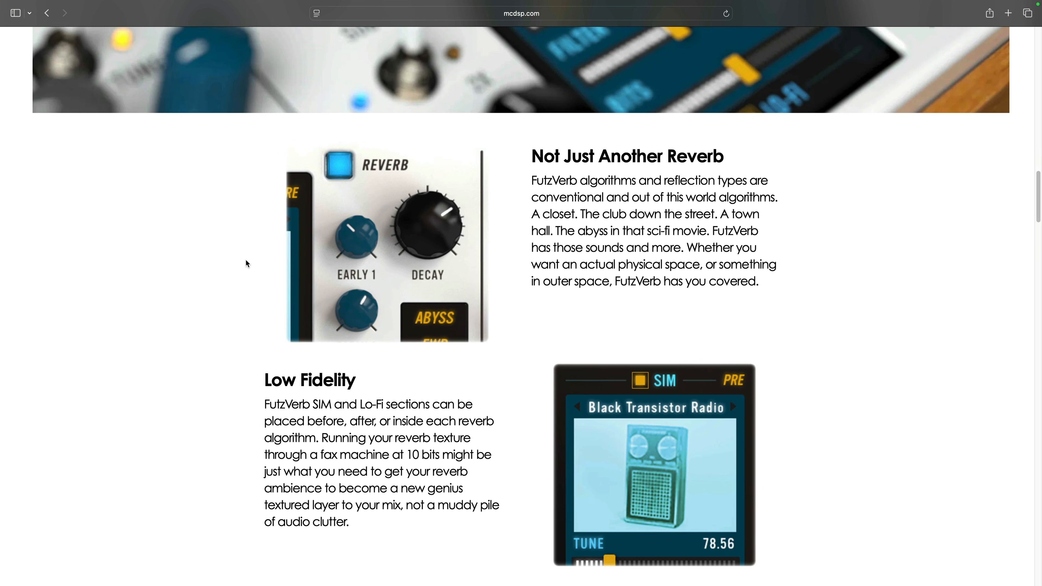
scroll(247, 263, down, 5)
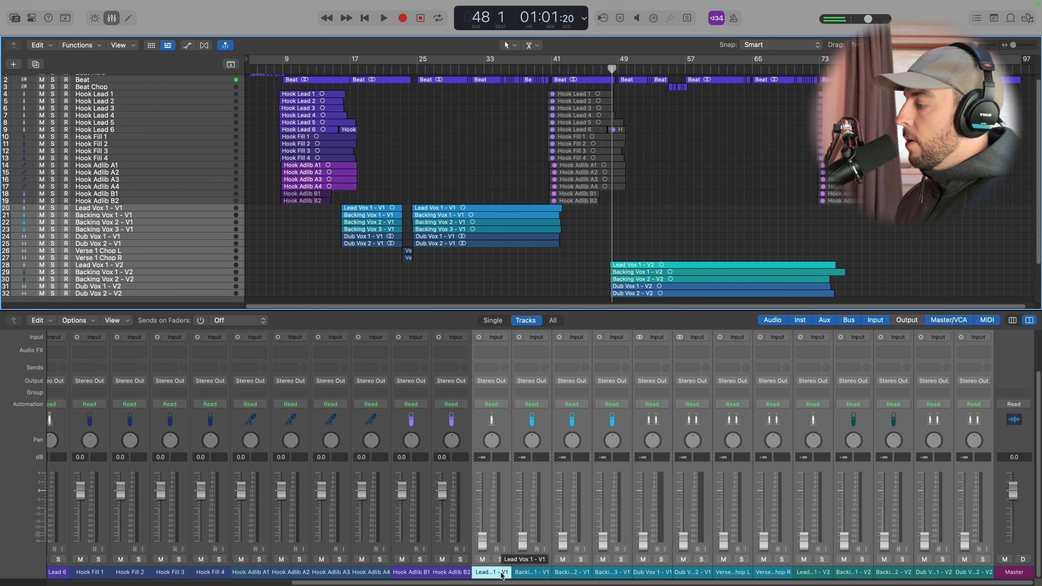
Step: Fit the verse 2 vocal regions in the arrangement view and select the Lead Vox 1 - V2 track
scroll(619, 251, down, 3)
drag(597, 215, 803, 265)
key(z)
click(409, 284)
click(123, 92)
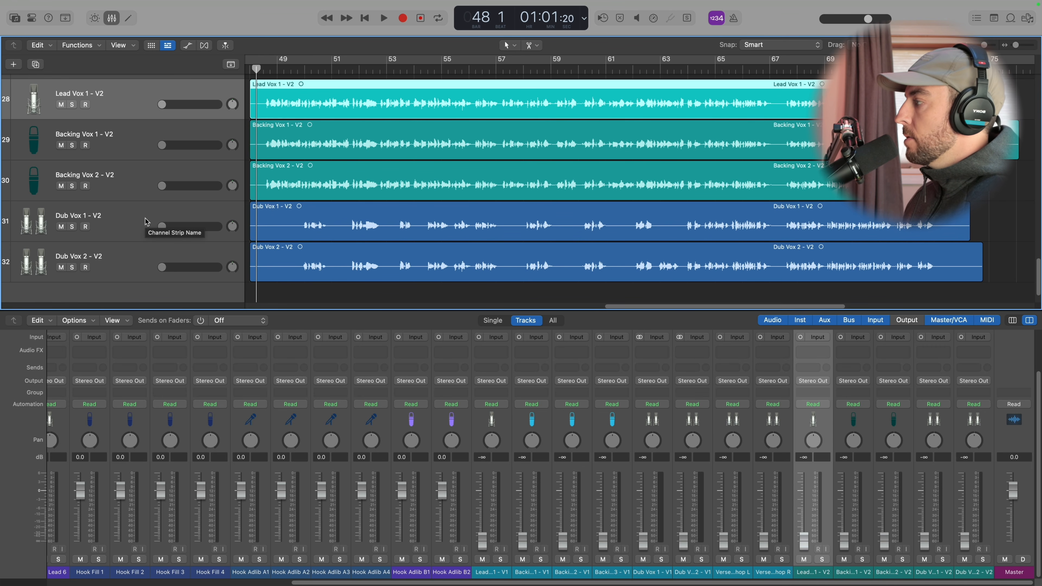
Step: Play verse 2 and set Lead Vox 1 - V2 to 2.5 dB, checking the track both soloed and with the beat
key(space)
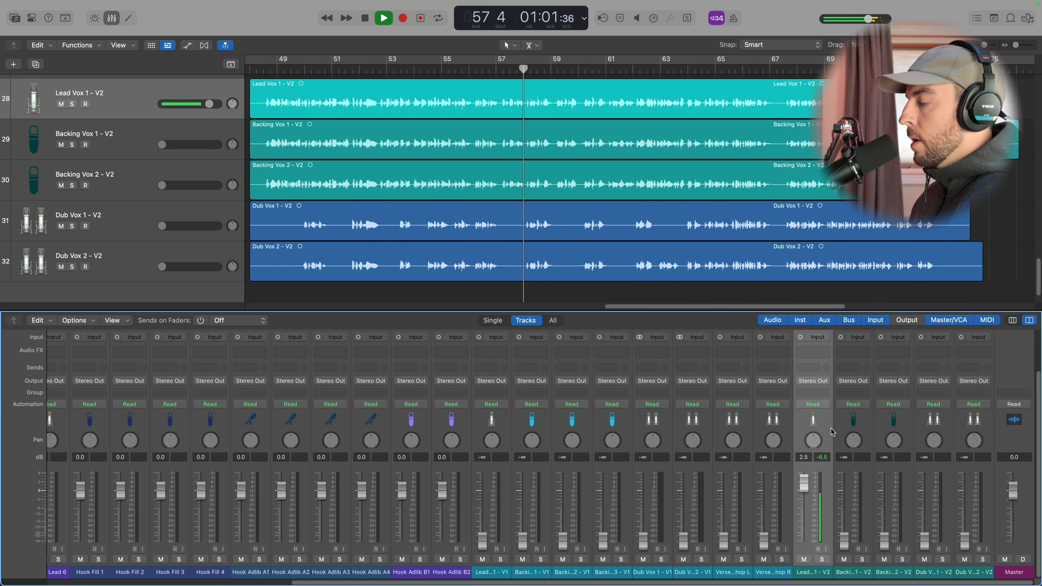
click(822, 560)
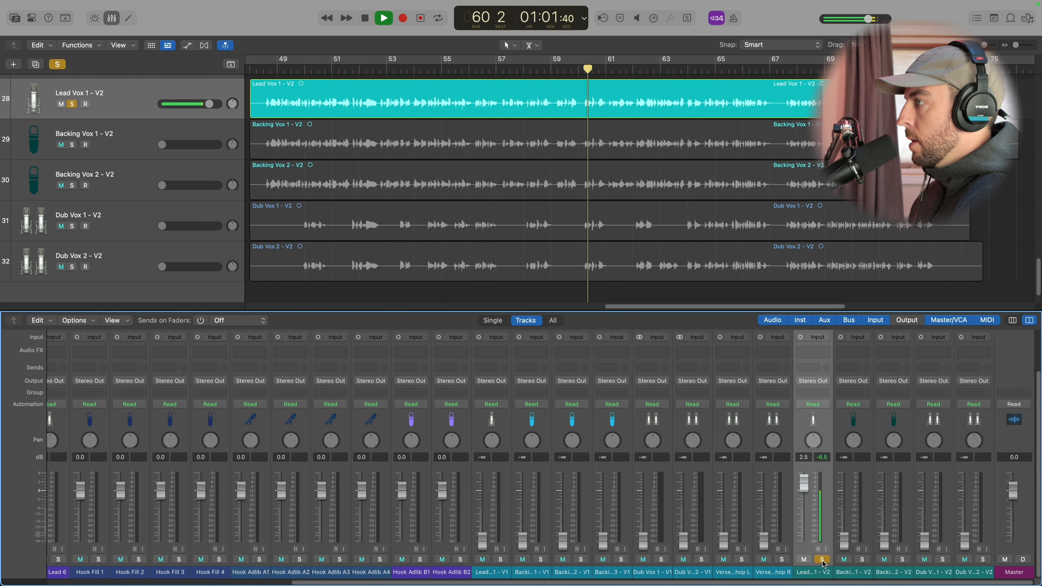
click(822, 560)
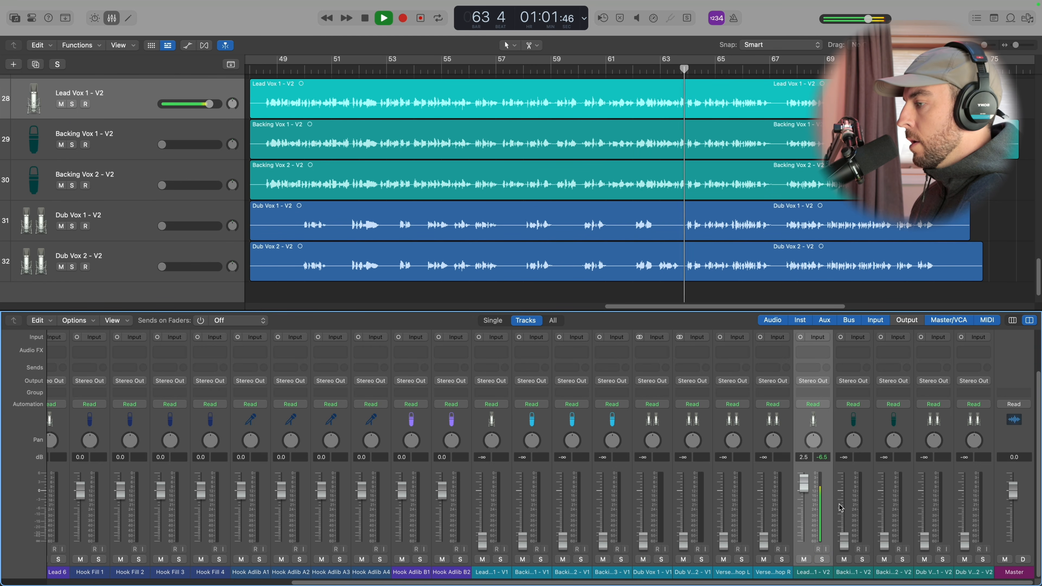
key(space)
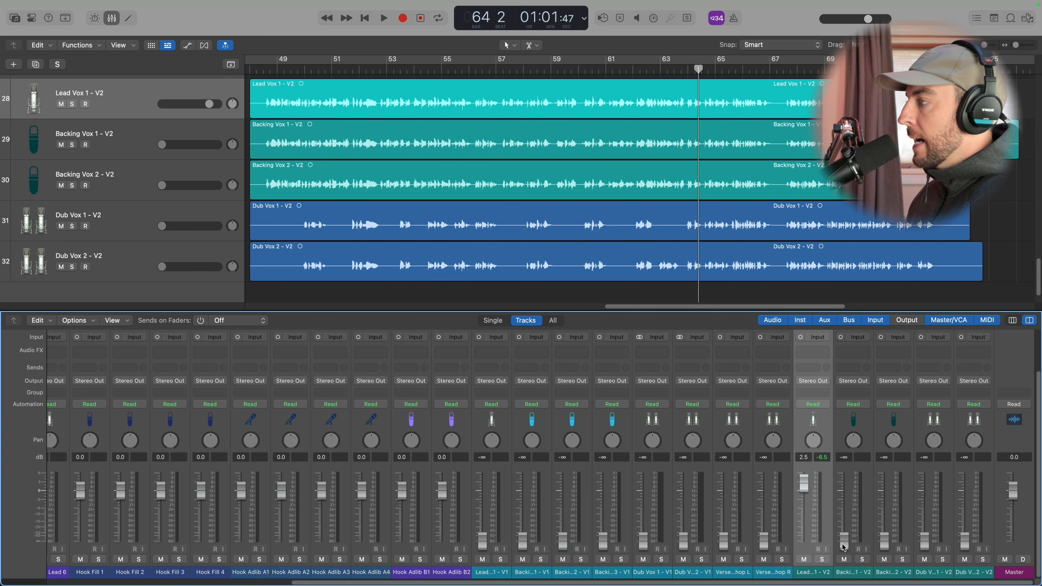
Step: Select the Backing Vox 1 - V2 channel and compare its region with the Lead Vox 1 - V2 region
click(848, 576)
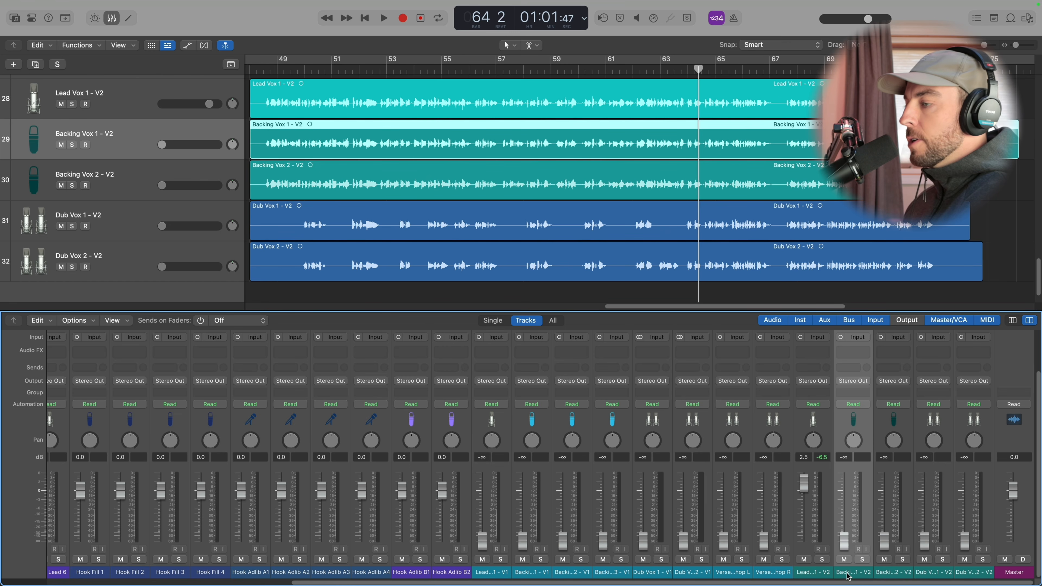
click(325, 182)
click(336, 144)
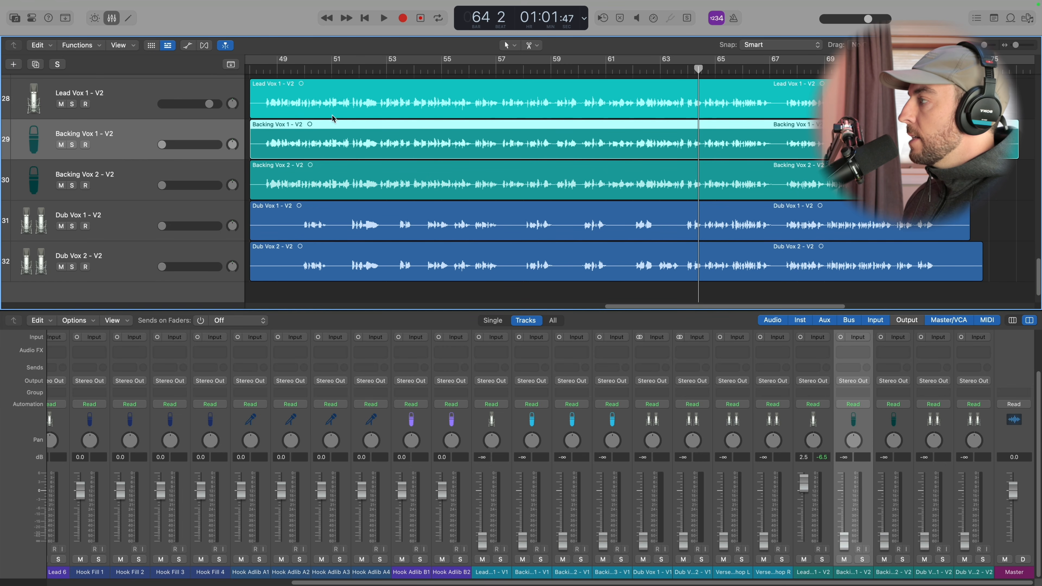
click(334, 110)
click(361, 140)
click(365, 113)
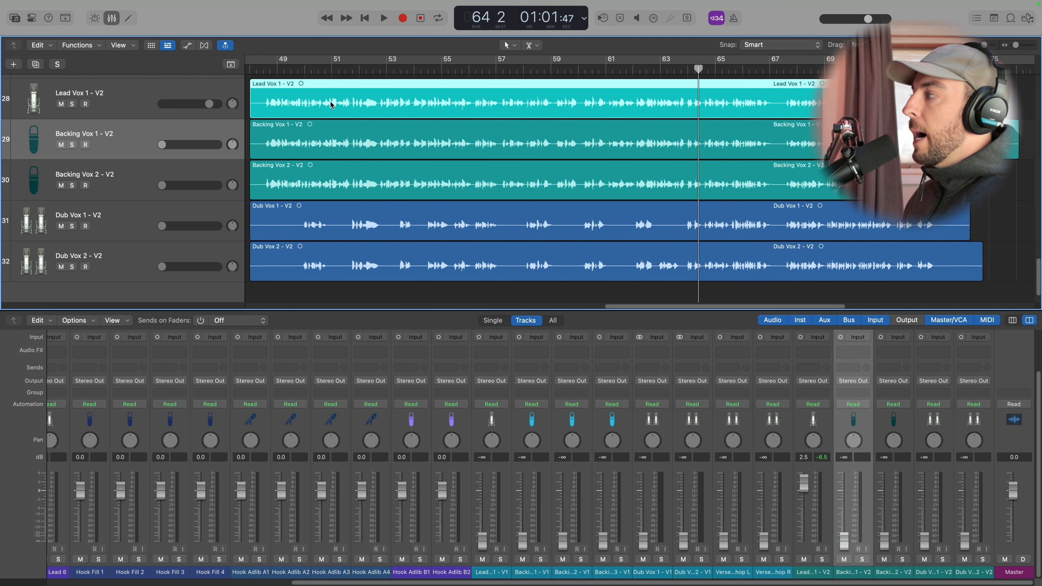
click(344, 142)
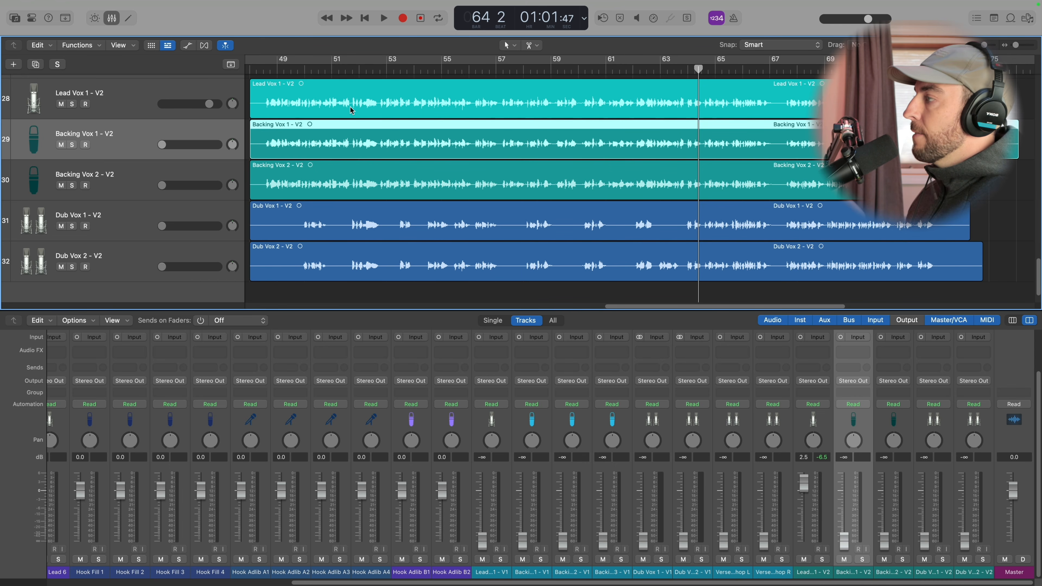
click(351, 110)
click(352, 138)
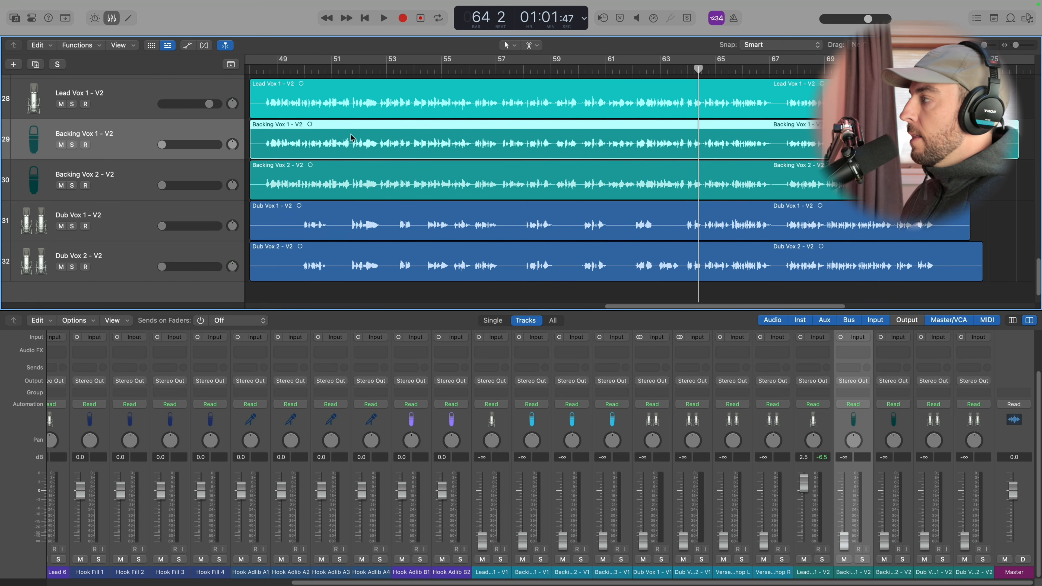
click(360, 116)
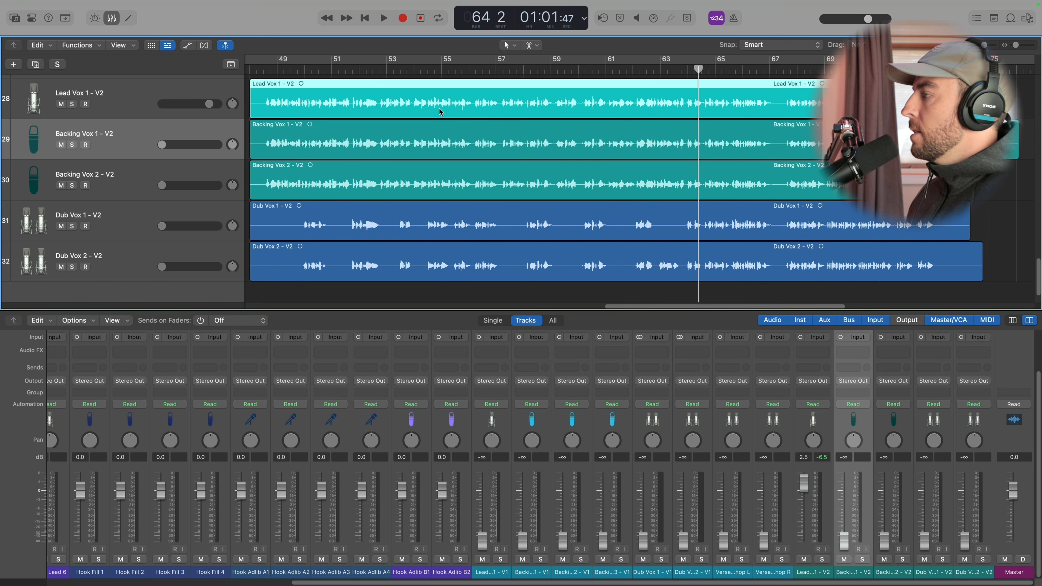
click(443, 135)
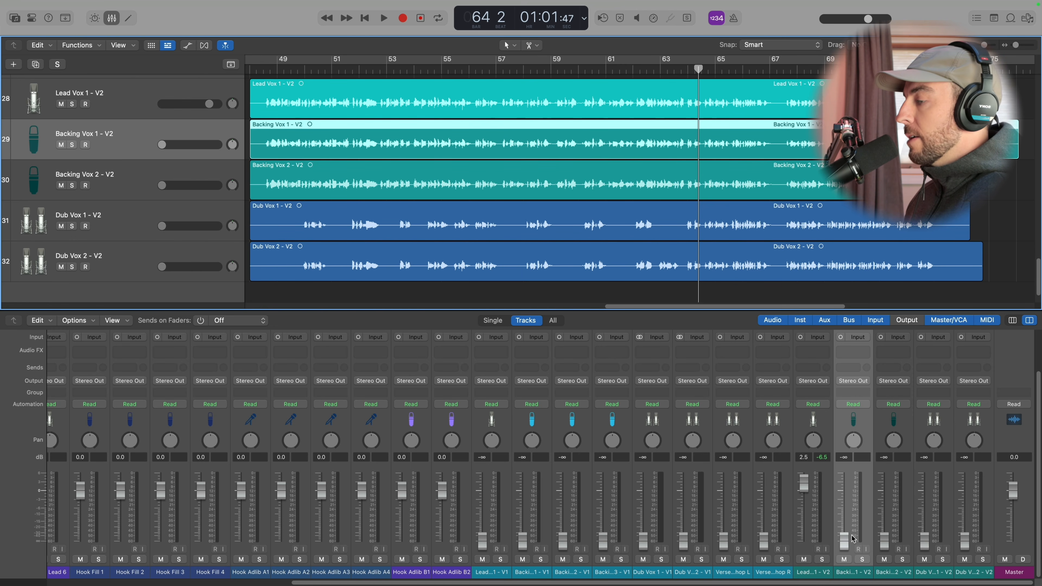
Step: During playback, set Backing Vox 1 - V2 to -10.0 dB and Backing Vox 2 - V2 to -16.0 dB, and solo both with the lead
key(space)
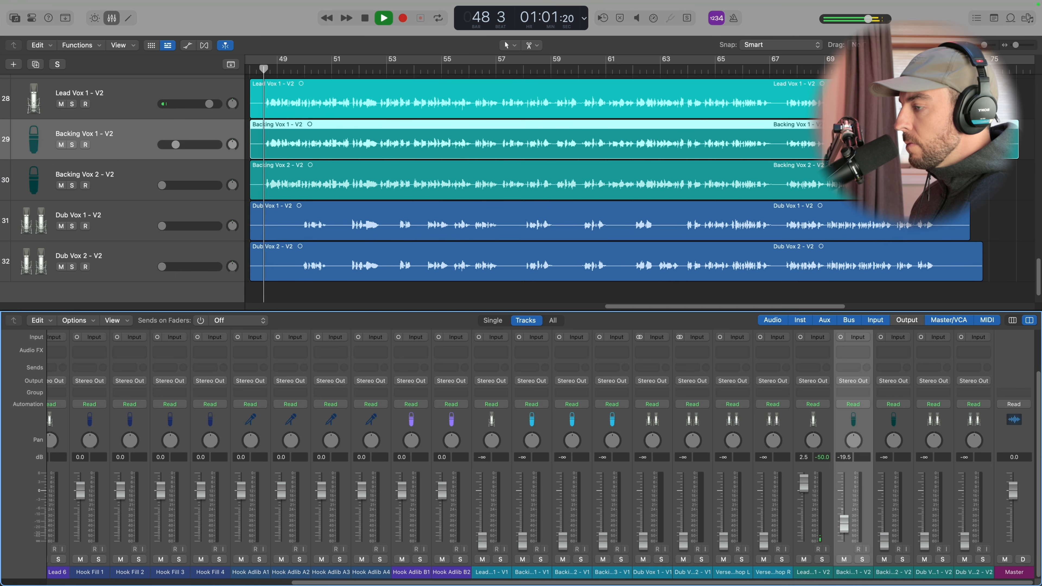
drag(844, 541, 845, 511)
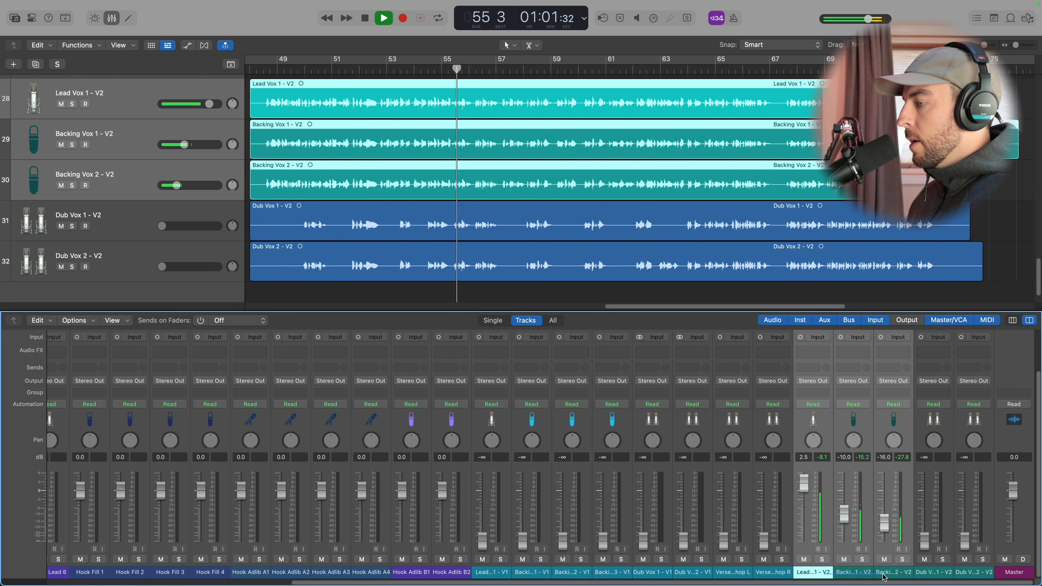
click(823, 559)
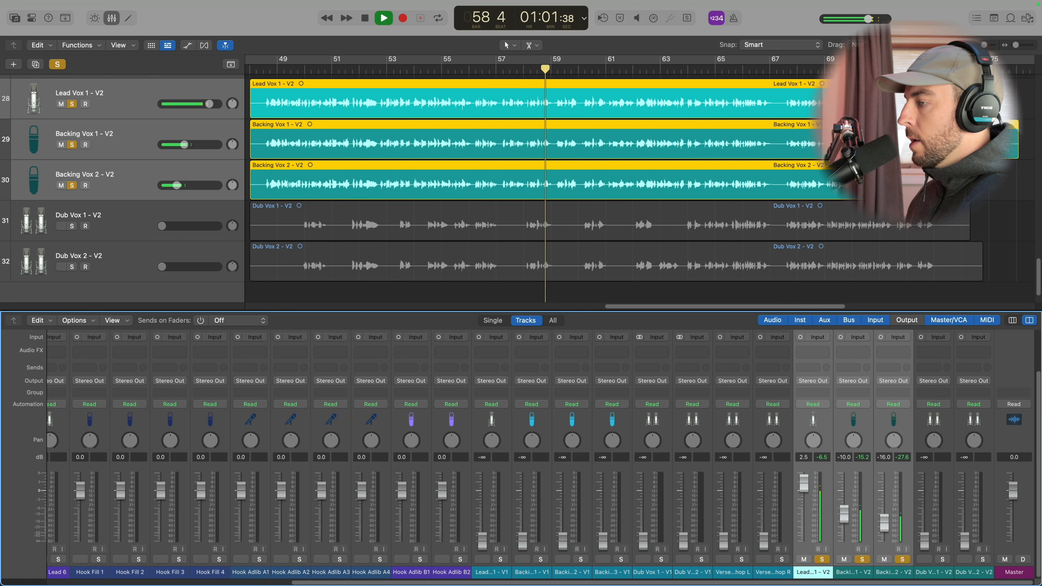
Step: Set Backing Vox 1 - V2 to -11.0 dB and Backing Vox 2 - V2 to -18.0 dB during soloed playback
click(844, 519)
drag(844, 519, 844, 520)
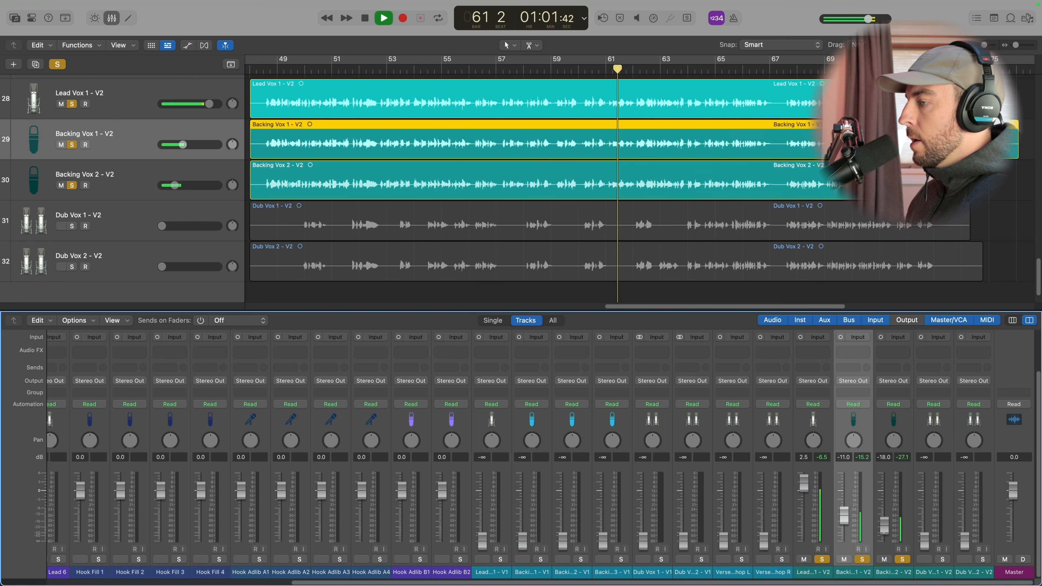
key(space)
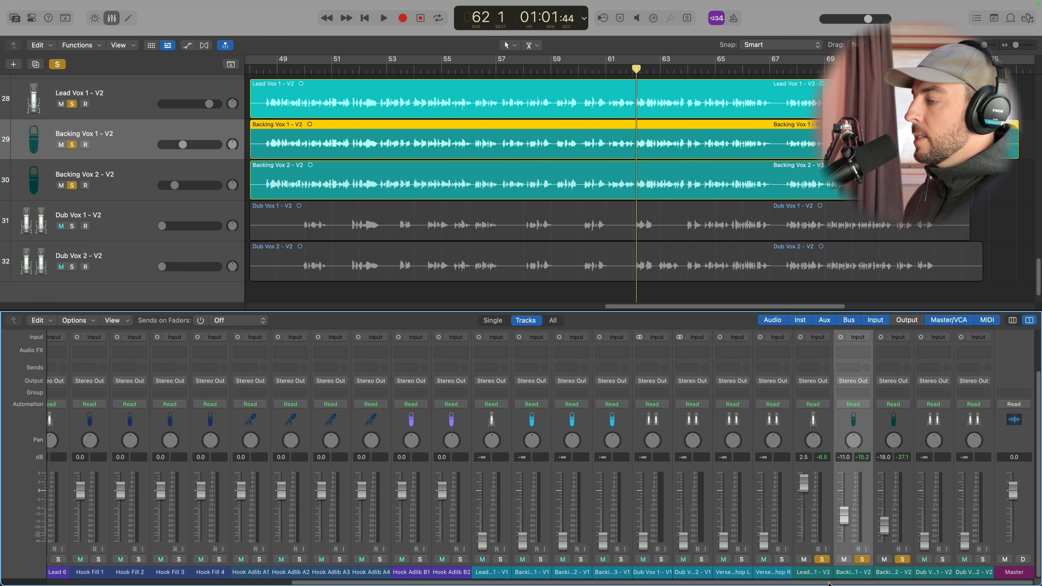
Step: Unsolo the three verse 2 vocals and play them with the beat, comparing with both backing vocals muted and unmuted
drag(820, 570, 866, 570)
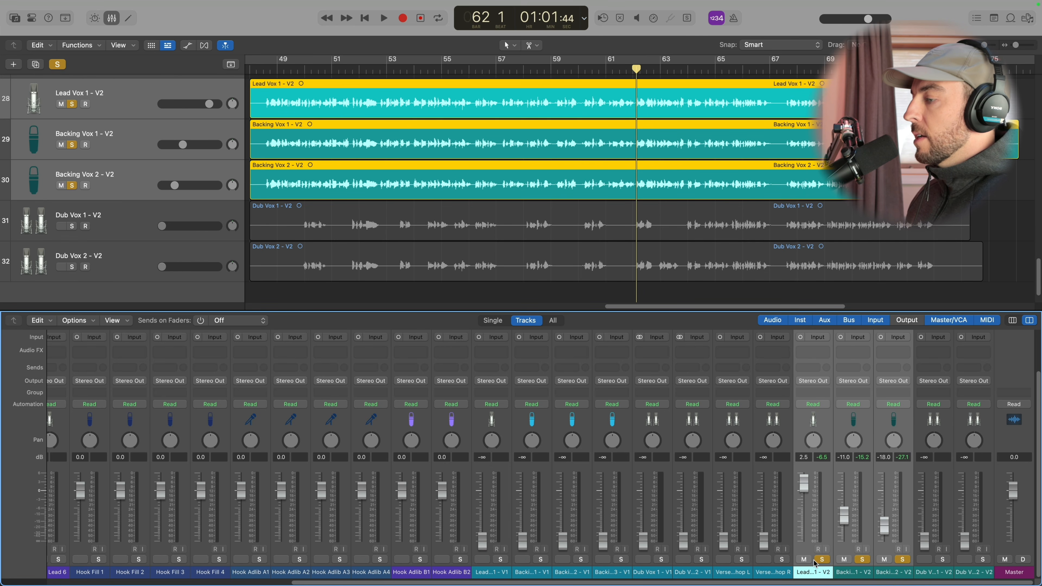
click(822, 560)
key(space)
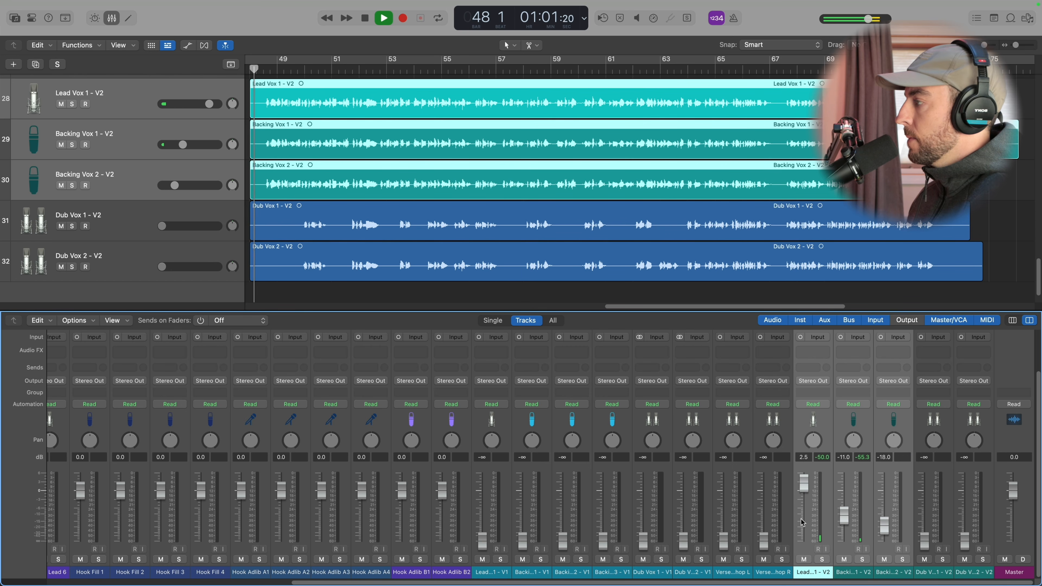
click(856, 572)
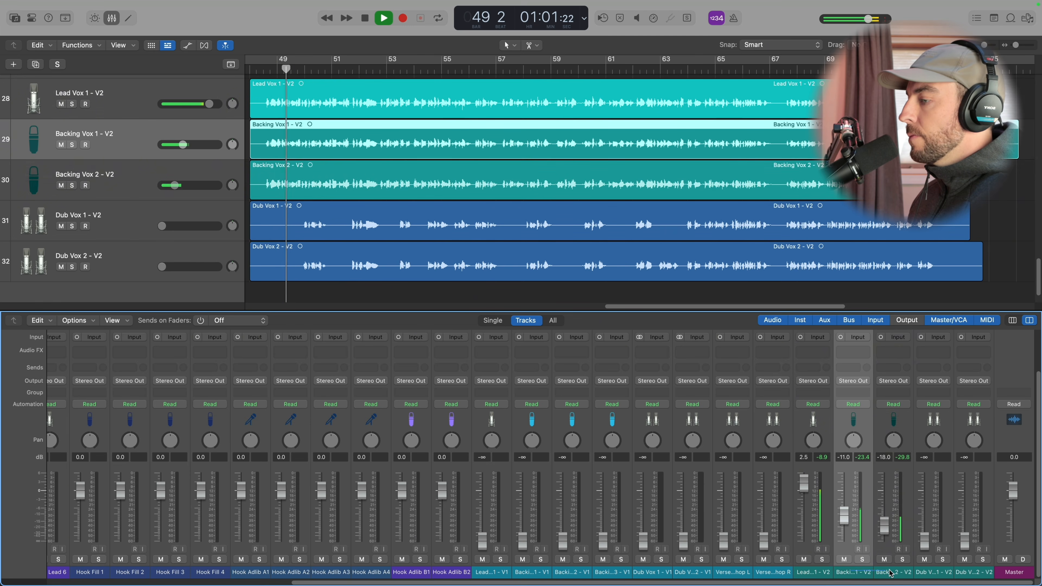
click(847, 560)
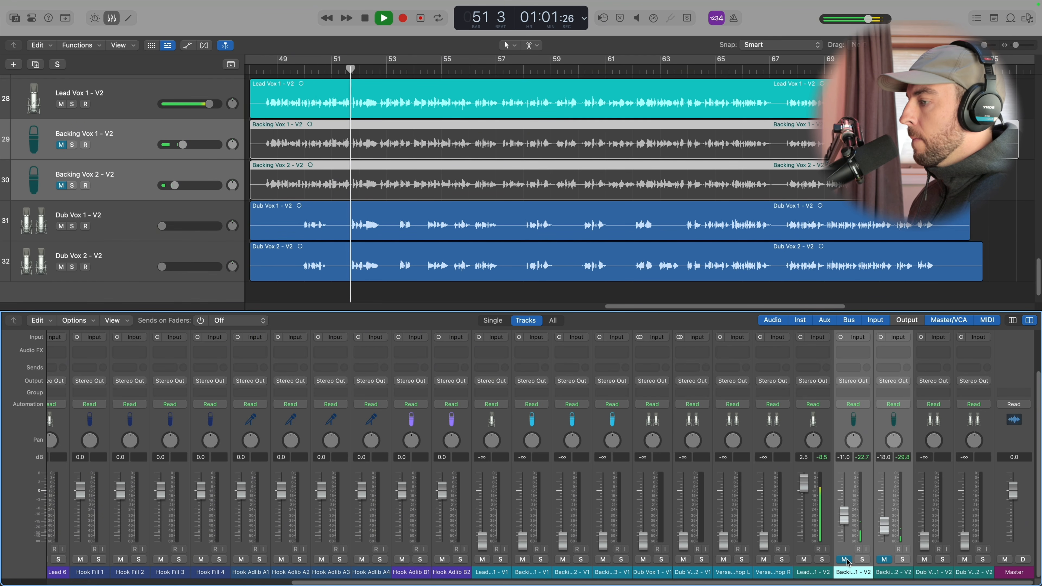
click(847, 561)
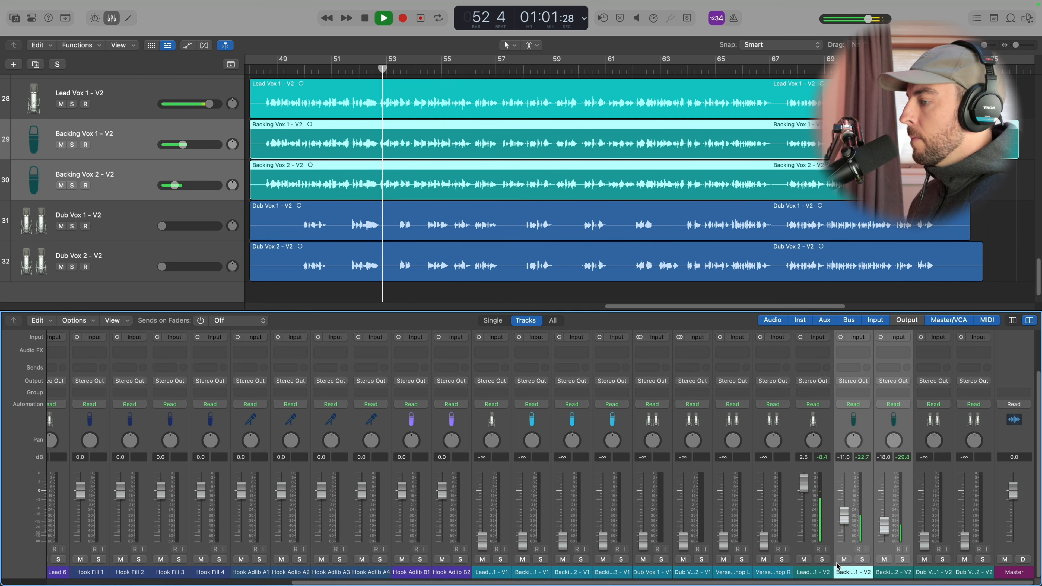
click(817, 573)
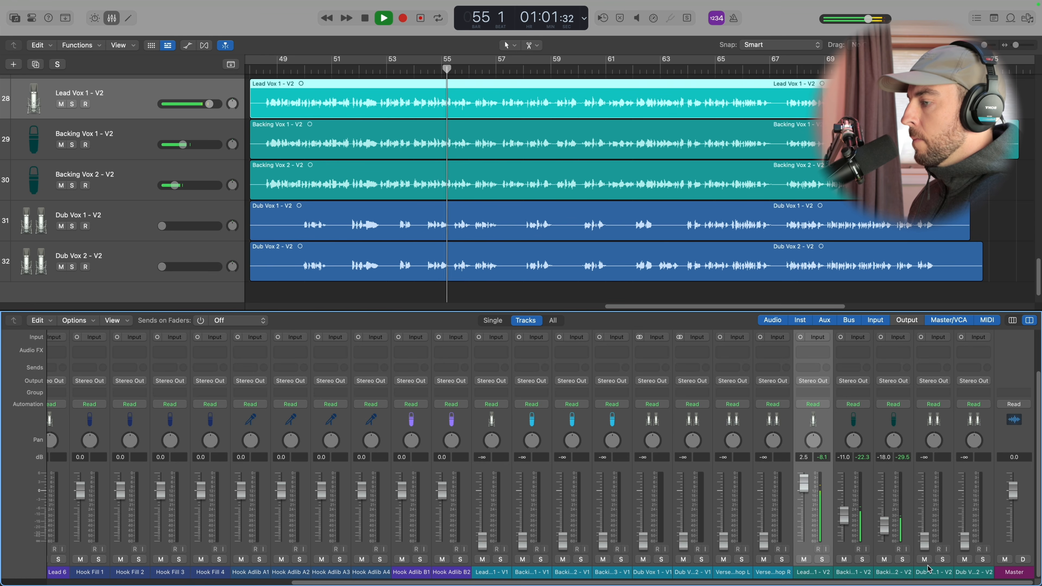
key(space)
Step: Pan Dub Vox 1 - V2 to -50 and Dub Vox 2 - V2 to +50
click(936, 573)
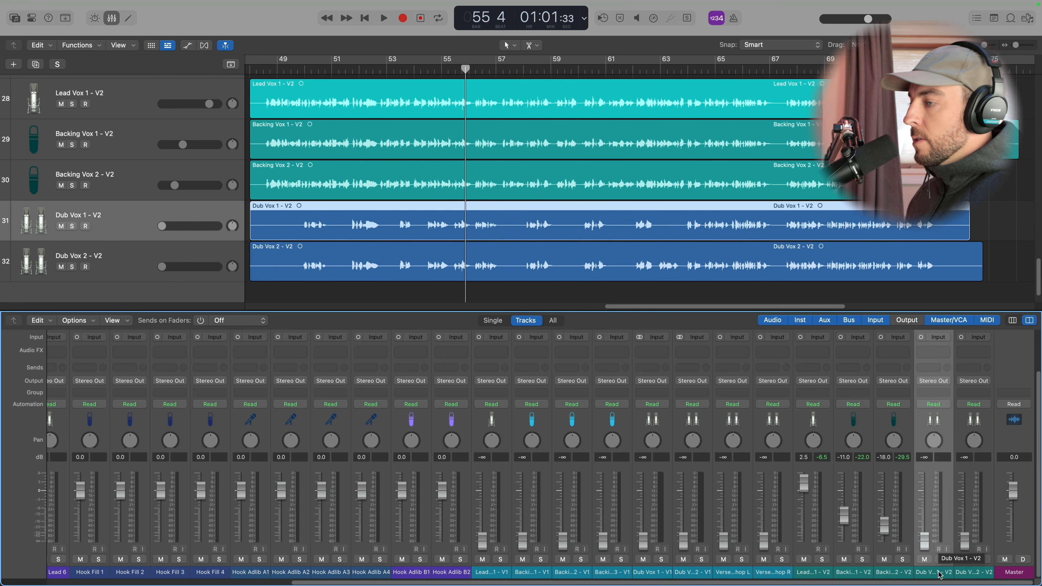
key(Down)
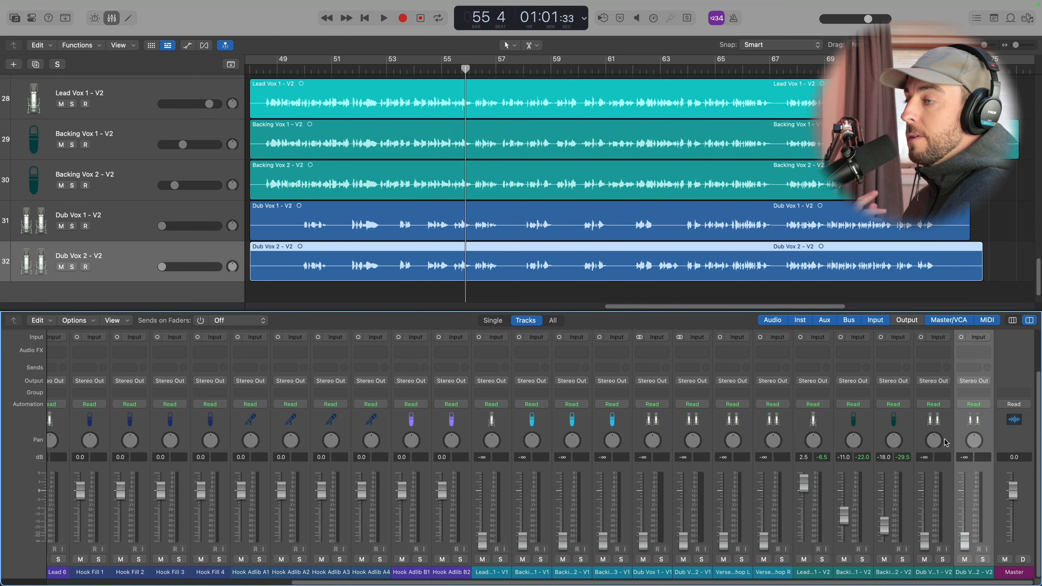
click(917, 430)
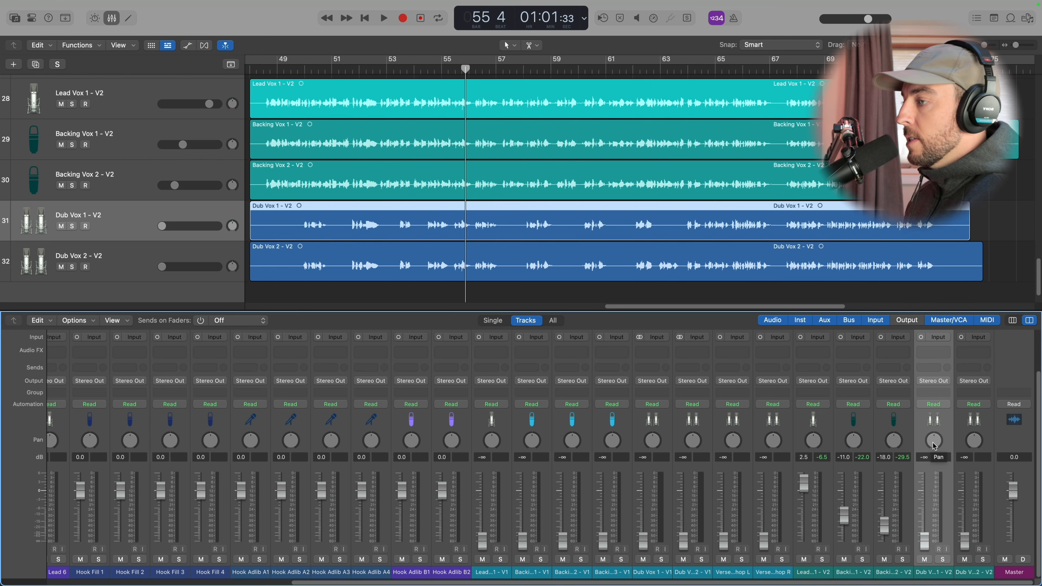
drag(935, 446, 974, 426)
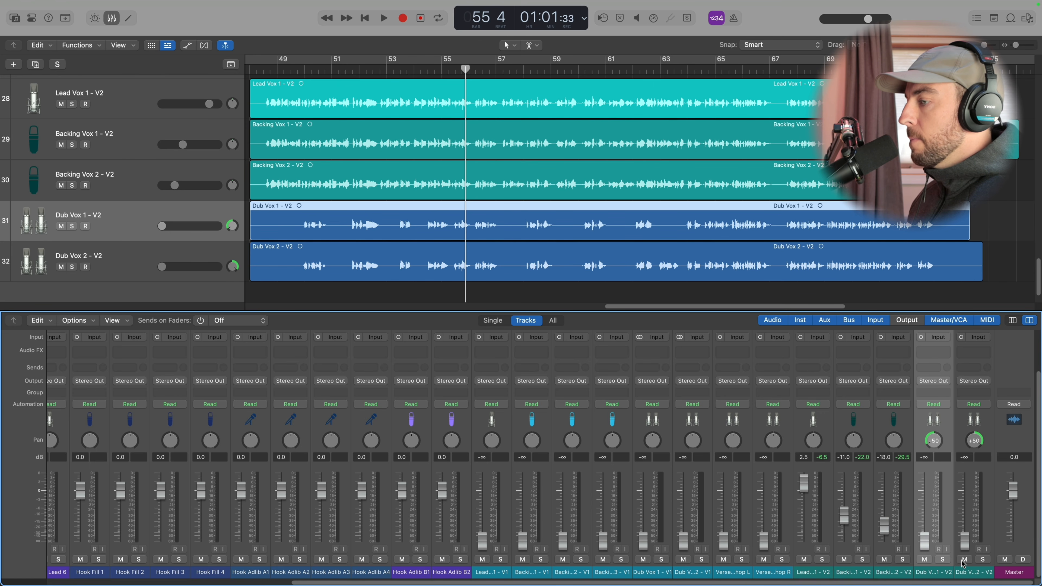
Step: Select both verse 2 dub vocals and set them together to -9.4 dB while playing the verse
drag(948, 572, 964, 572)
key(space)
drag(925, 542, 925, 513)
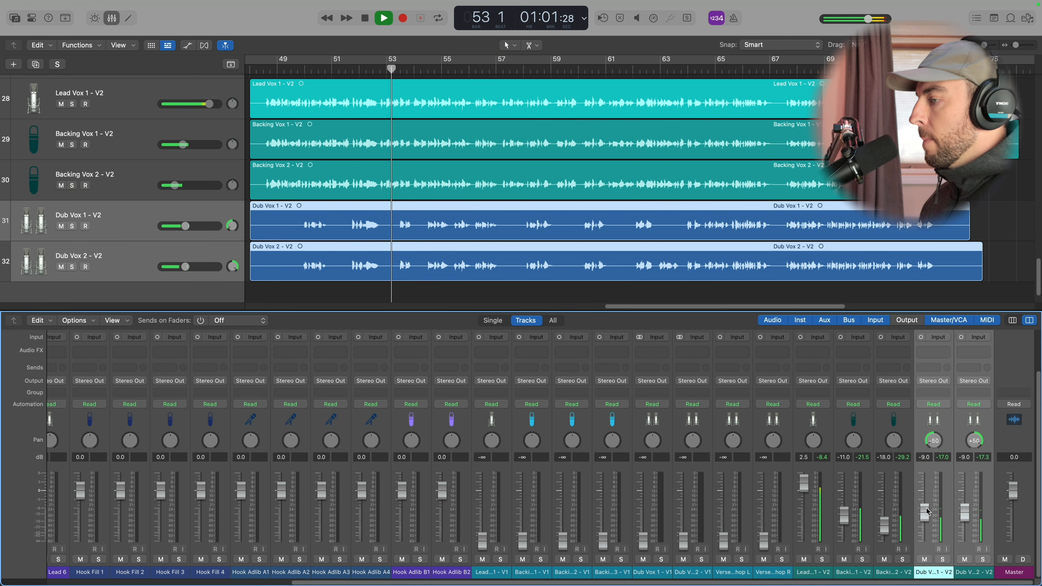
drag(929, 511, 928, 514)
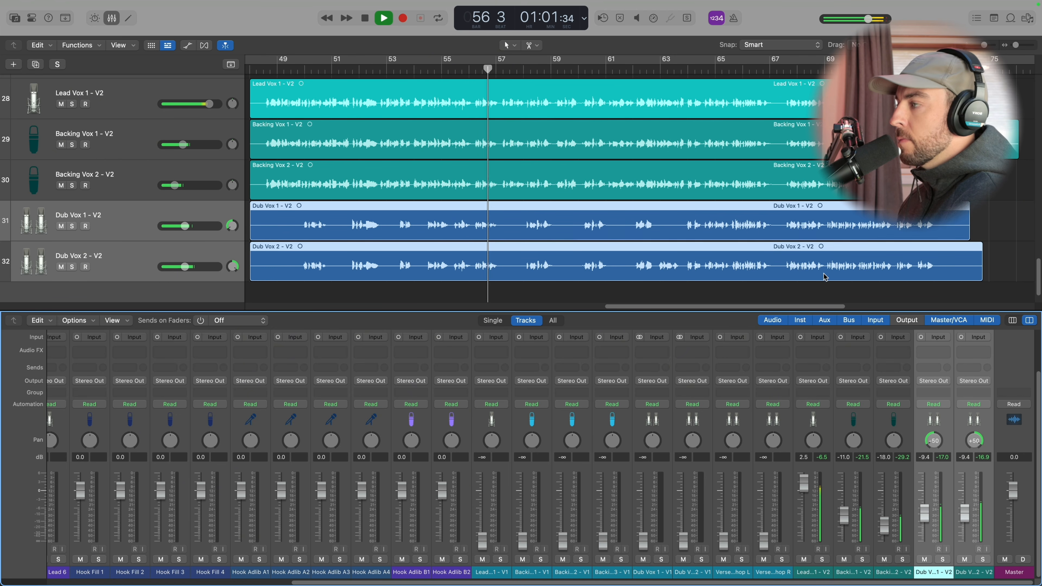
click(690, 297)
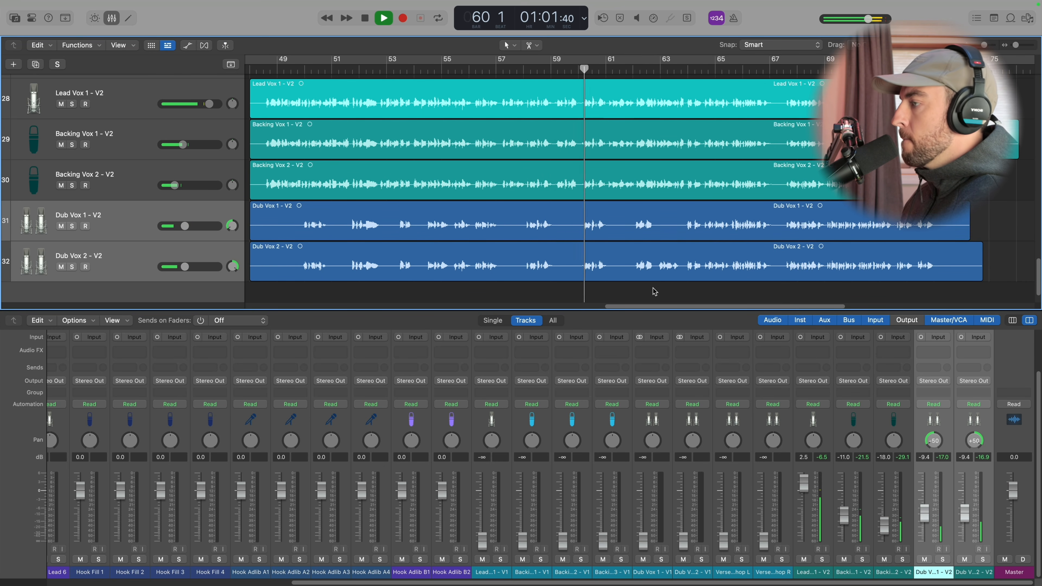
Step: Stop playback and mute both backing vocals and both dub vocals of verse 2
click(846, 575)
key(space)
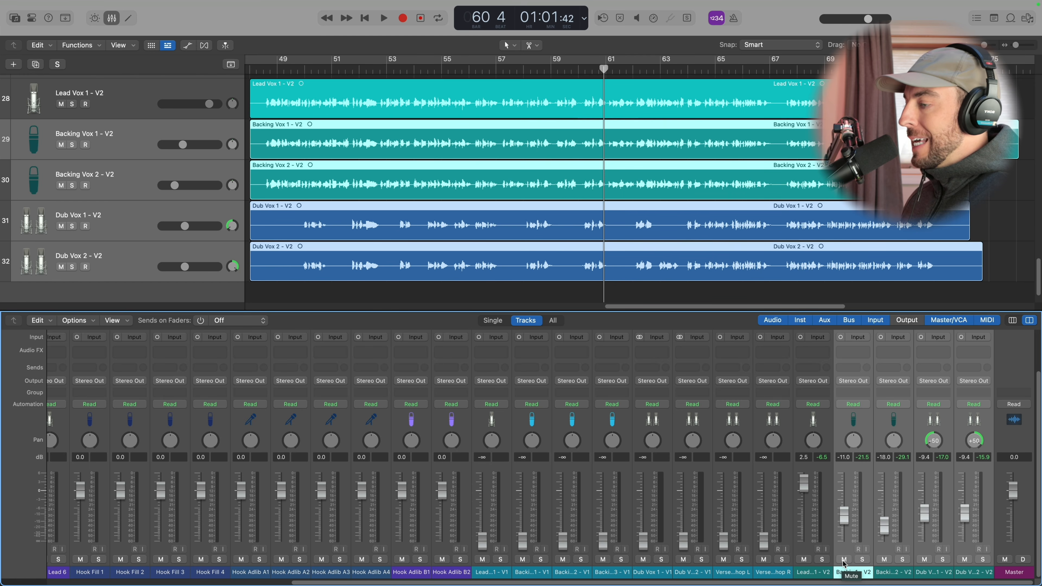
click(844, 560)
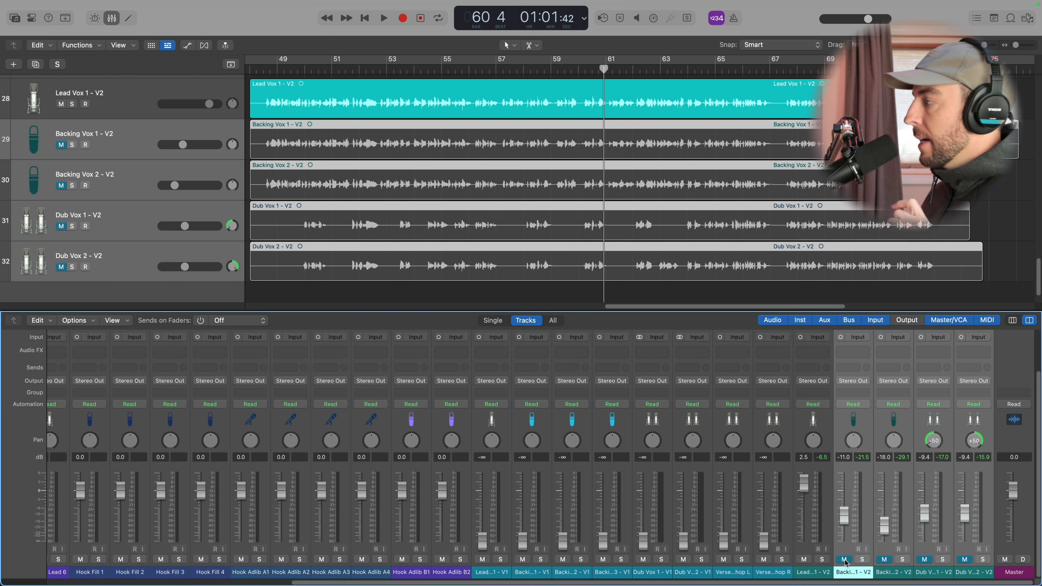
Step: Route the output of Lead Vox 1 - V2 to Bus 1
click(821, 574)
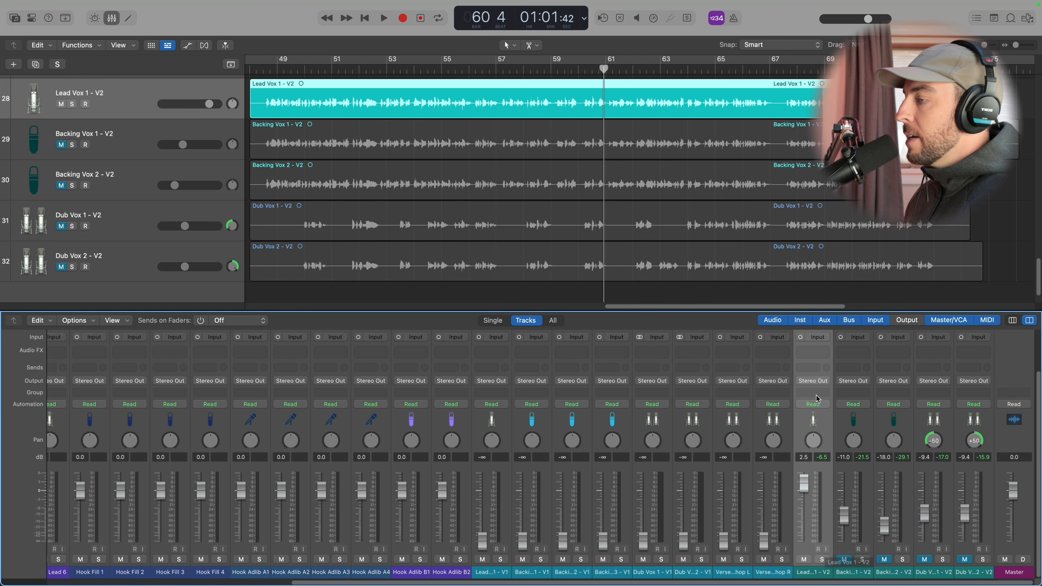
click(820, 381)
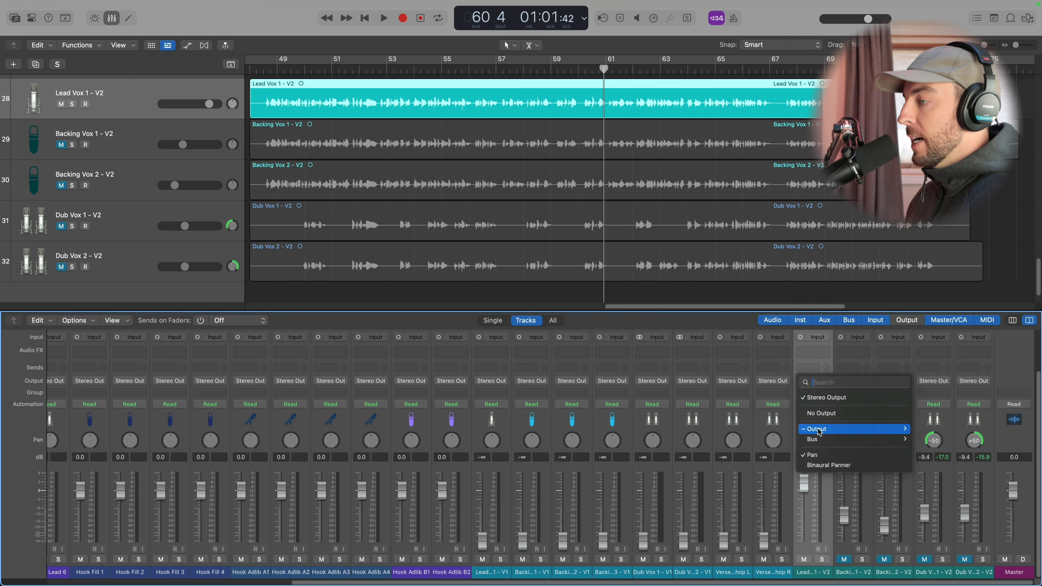
mouse_move(818, 439)
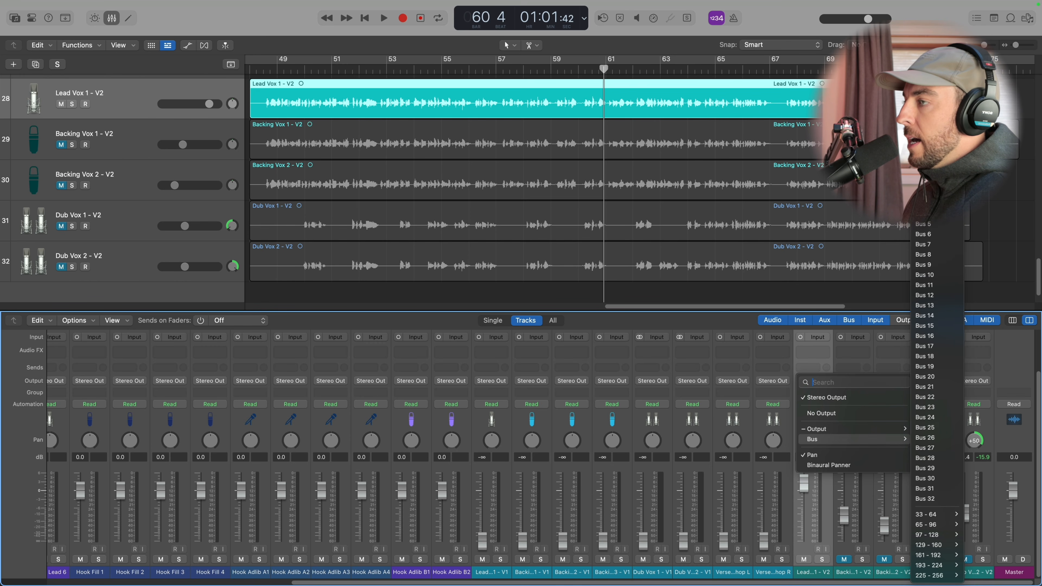
click(926, 183)
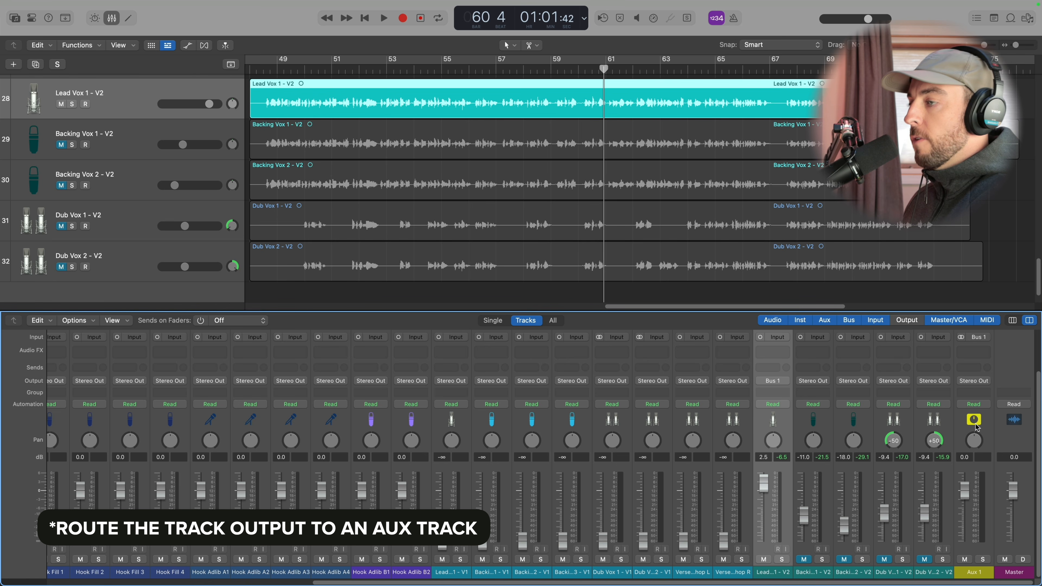
Step: Rename the new Bus 1 aux channel as Lead Vox and fit the whole arrangement in view
double_click(979, 574)
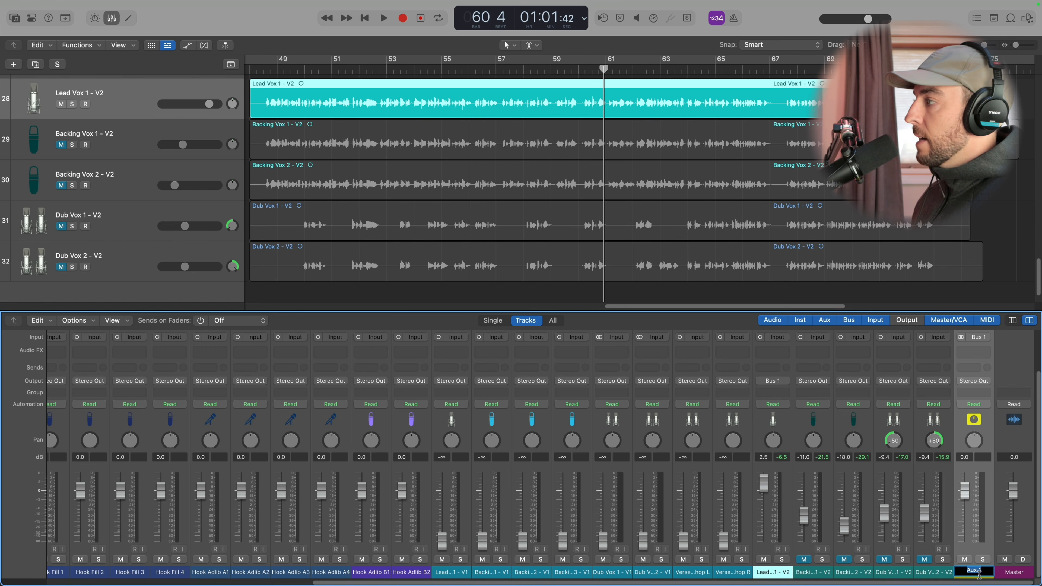
click(602, 298)
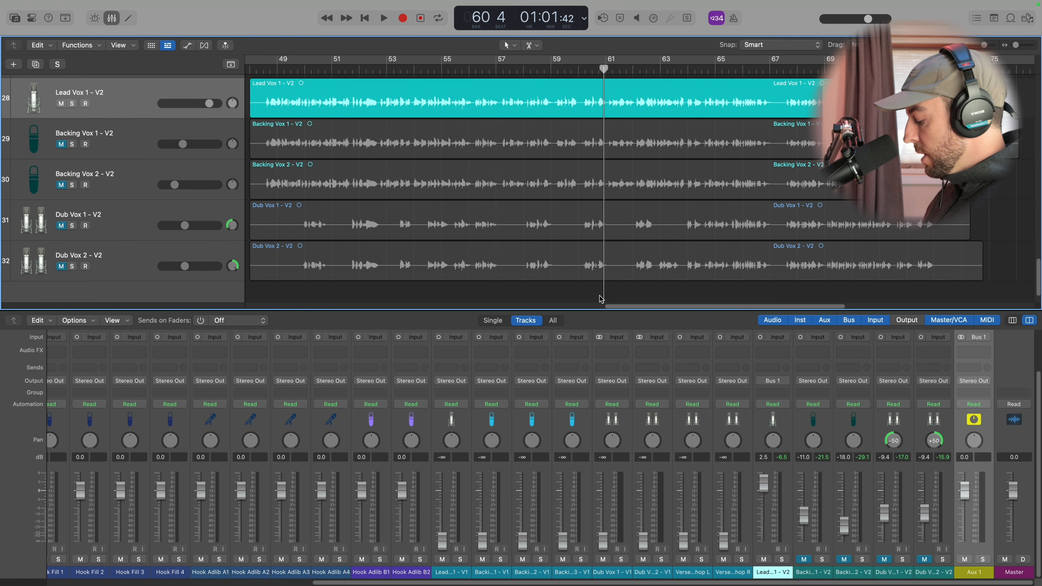
key(z)
scroll(589, 243, down, 3)
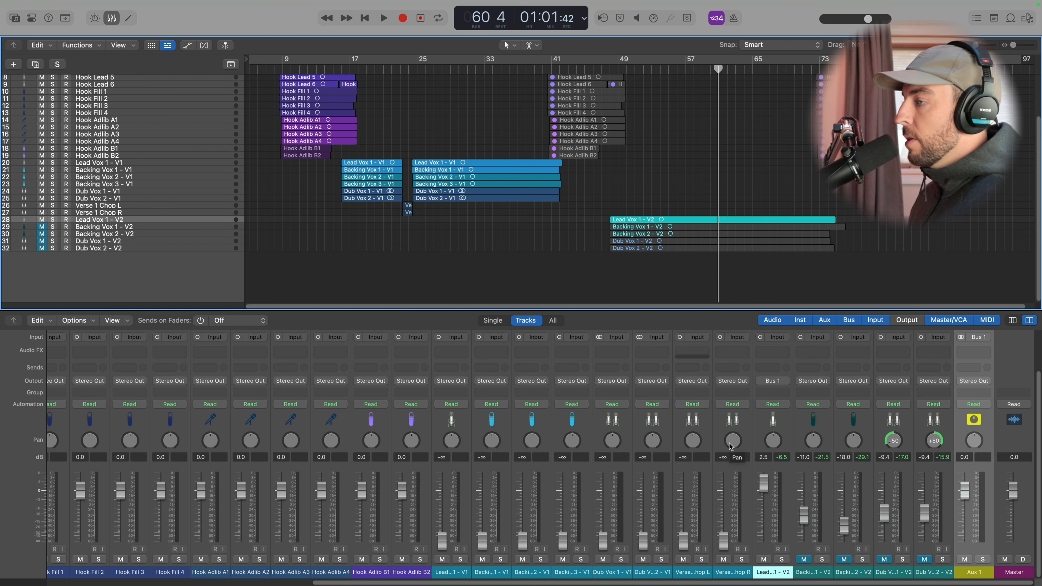
key(space)
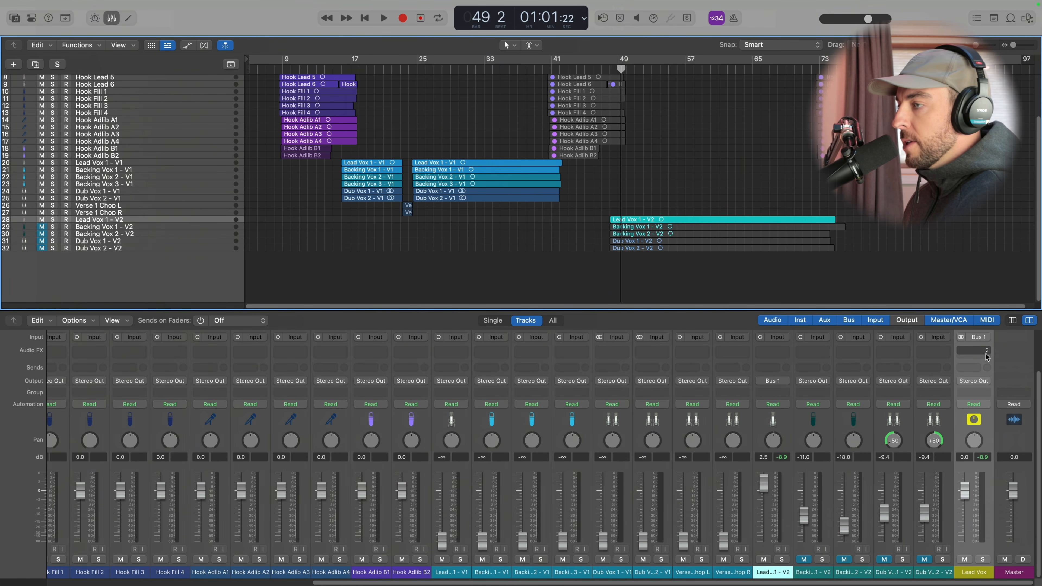
Step: Insert a stereo Linear Phase EQ on the Lead Vox aux channel
click(988, 354)
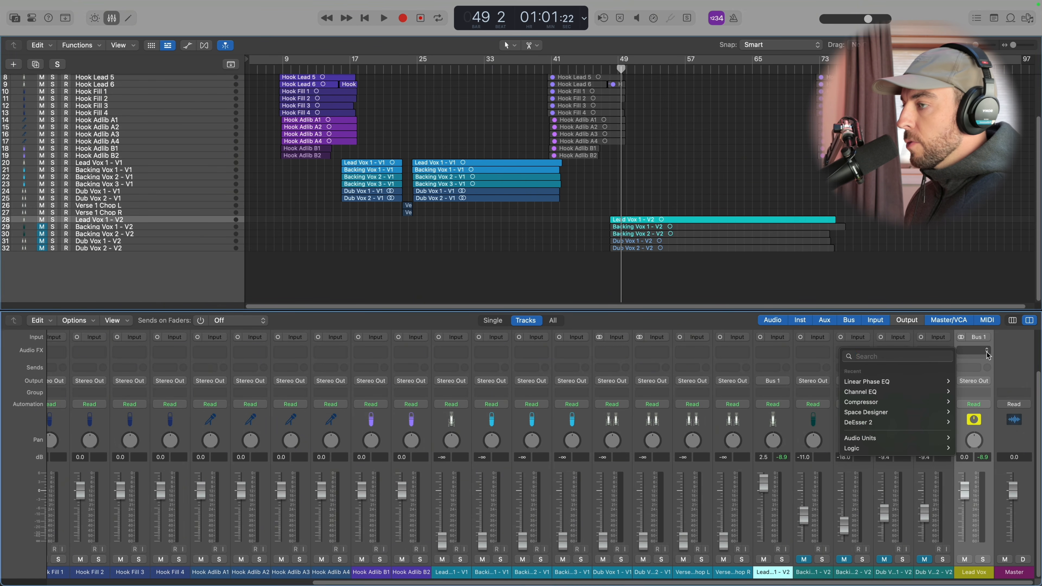
mouse_move(941, 382)
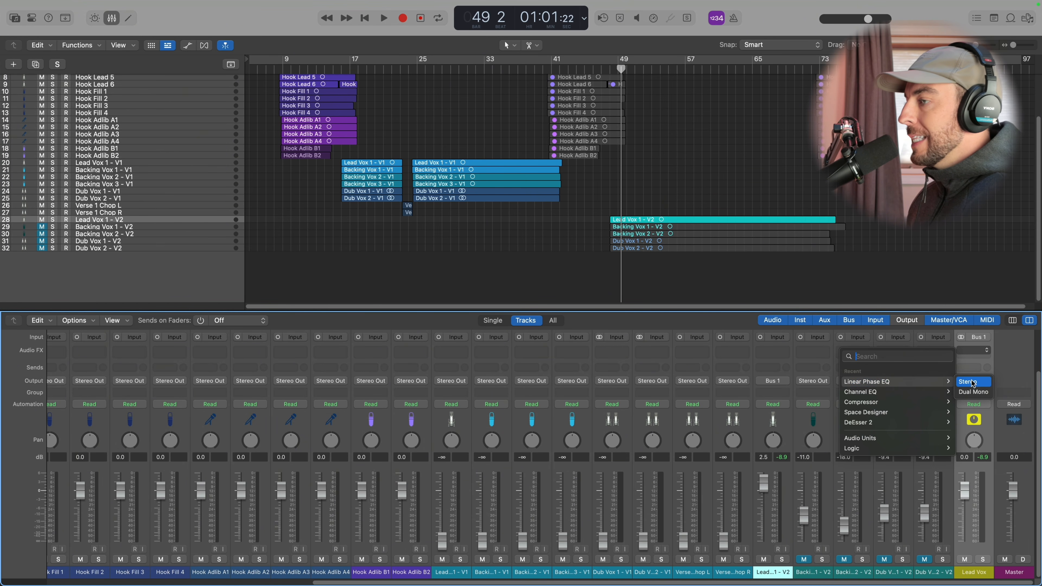
click(973, 383)
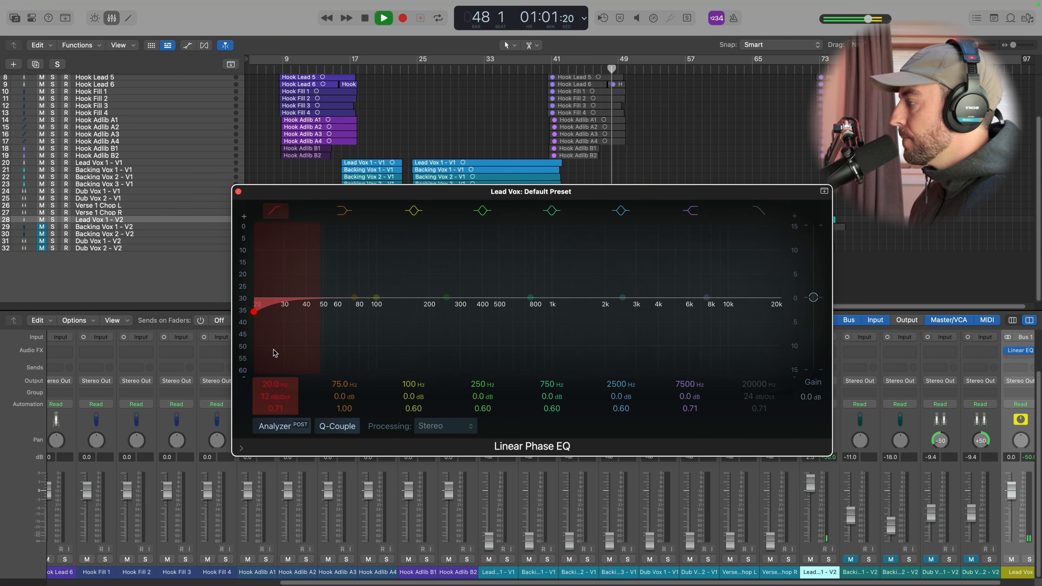
Step: Set the EQ's low-cut band to 75.0 Hz with a 36 dB/Oct slope while listening to the lead vocal
drag(269, 398, 268, 390)
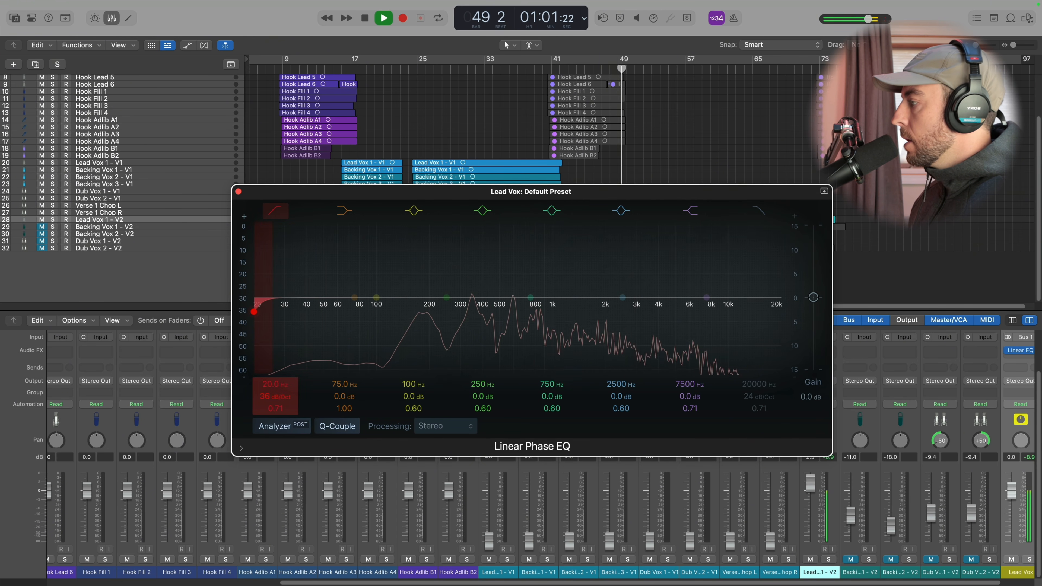
drag(272, 352, 363, 356)
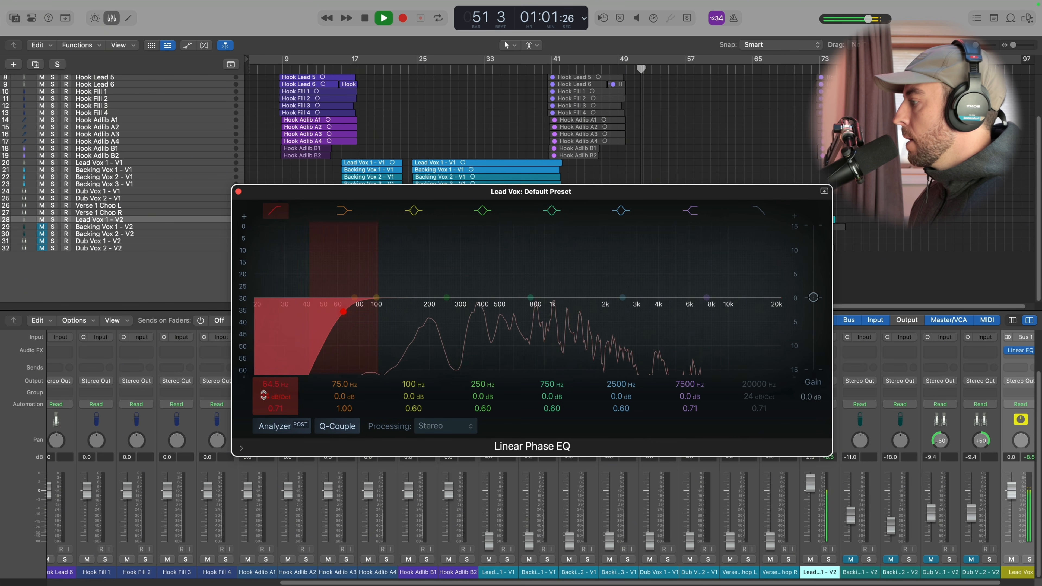
drag(264, 397, 264, 389)
mouse_move(345, 338)
mouse_down()
mouse_move(384, 330)
mouse_move(347, 330)
mouse_up()
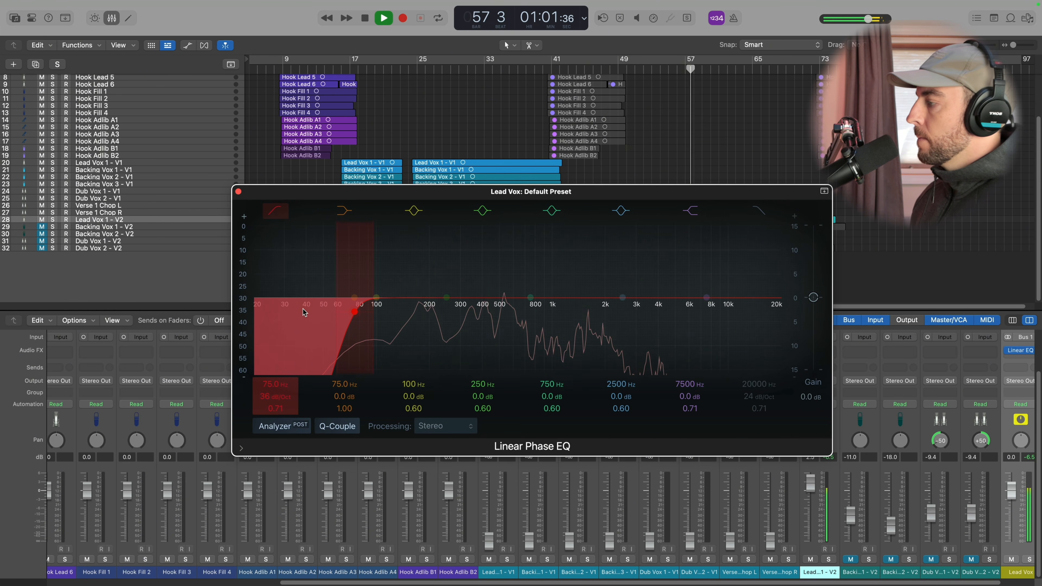
key(space)
mouse_move(263, 398)
mouse_down()
mouse_move(263, 409)
mouse_move(263, 398)
mouse_up()
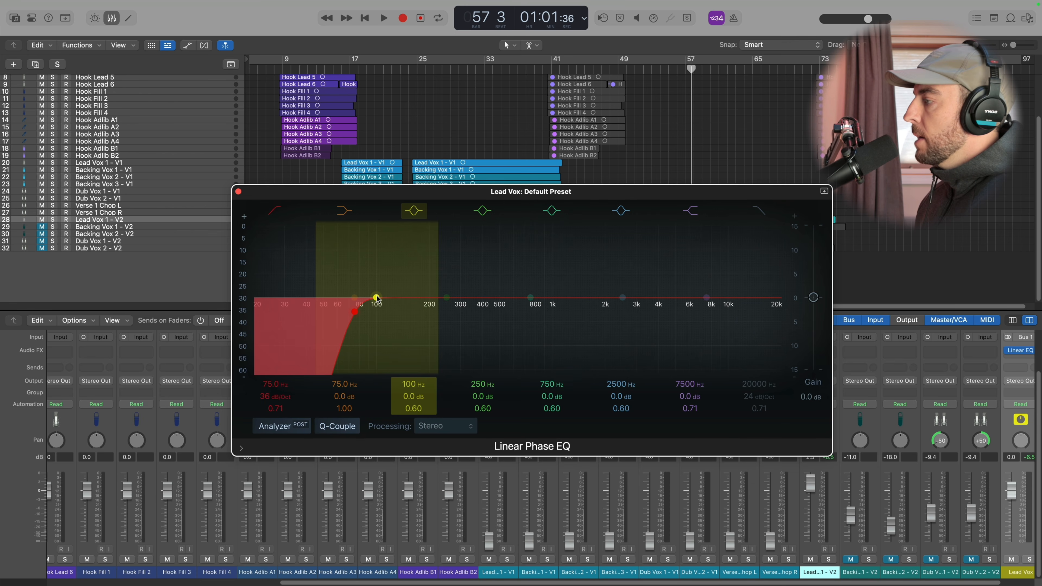
Step: During playback, cut the lead vocal by 1.0 dB at 132 Hz and boost it by 0.7 dB at 1930 Hz with a Q of 0.48
drag(377, 299, 447, 300)
key(space)
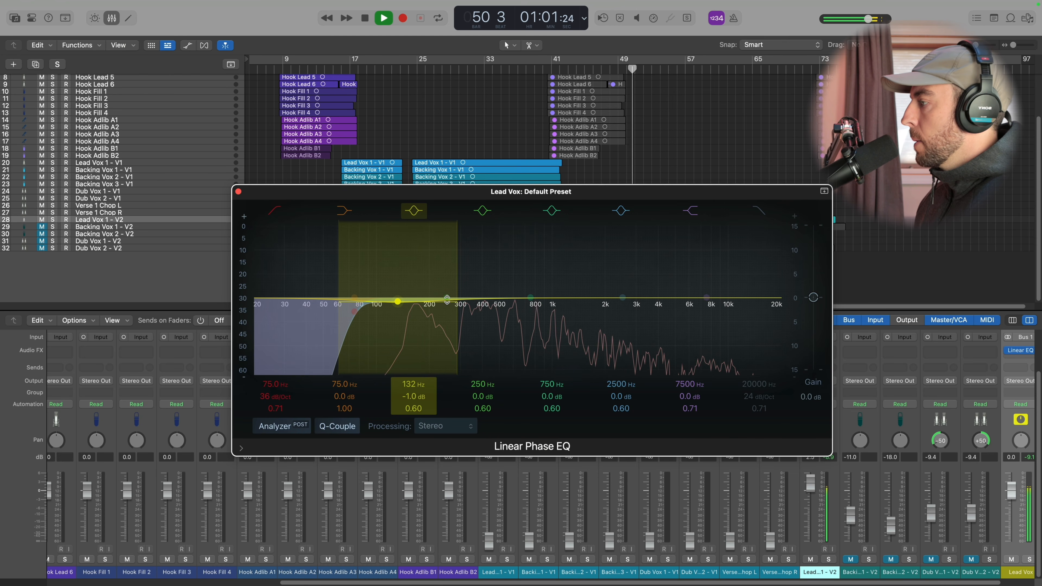
drag(531, 297, 661, 285)
drag(591, 296, 602, 294)
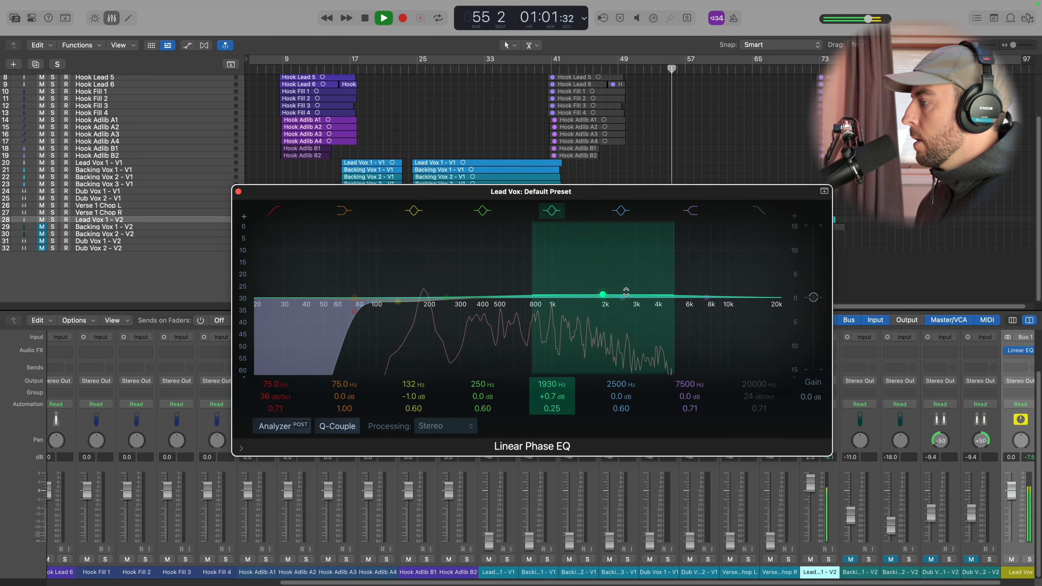
drag(675, 287, 666, 288)
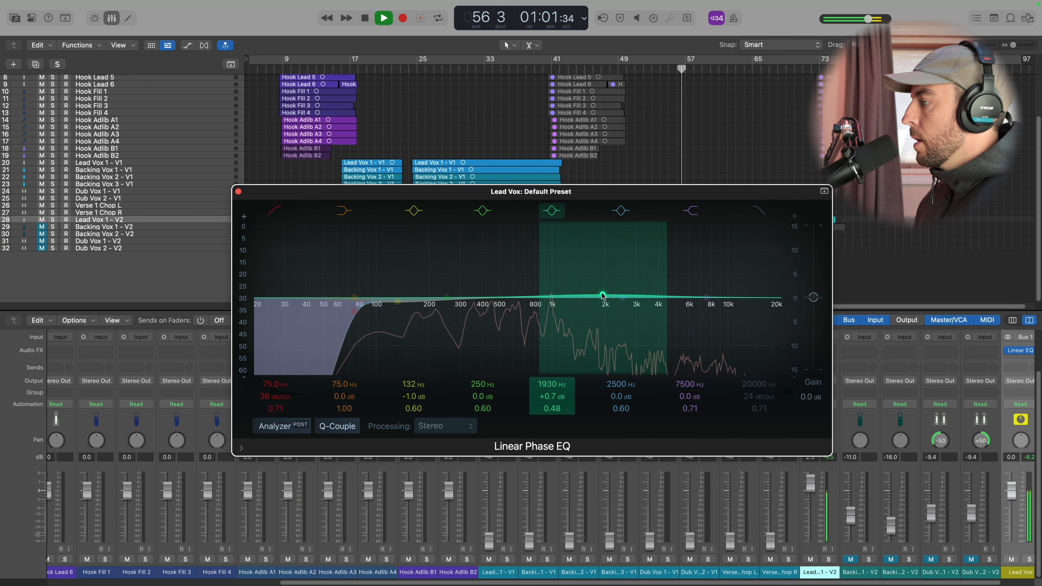
Step: During playback, shift the lead vocal's EQ boost to 1530 Hz at +1.0 dB and cut 0.7 dB at 560 Hz
drag(603, 295, 585, 294)
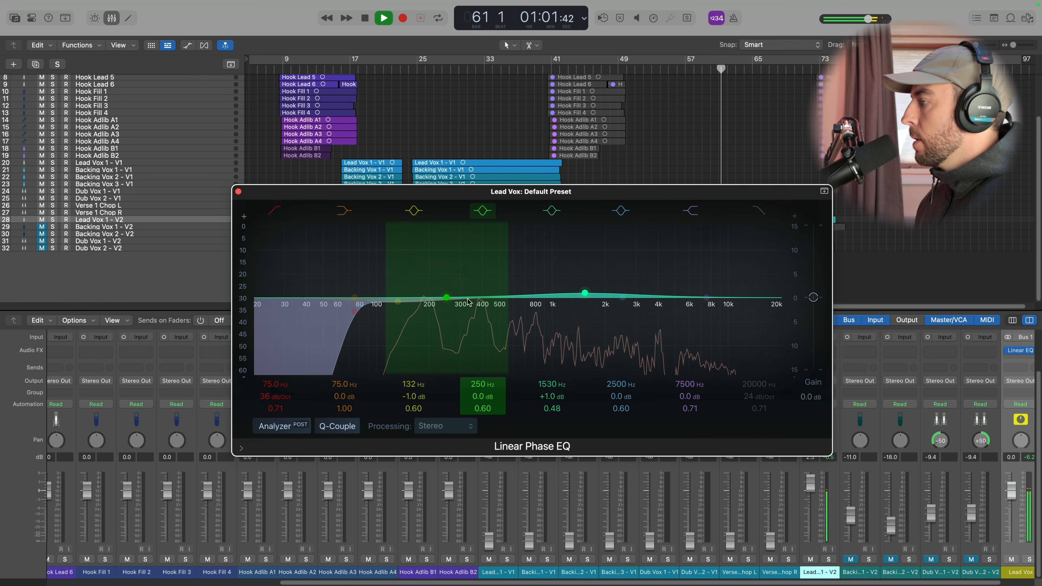
drag(468, 302, 527, 304)
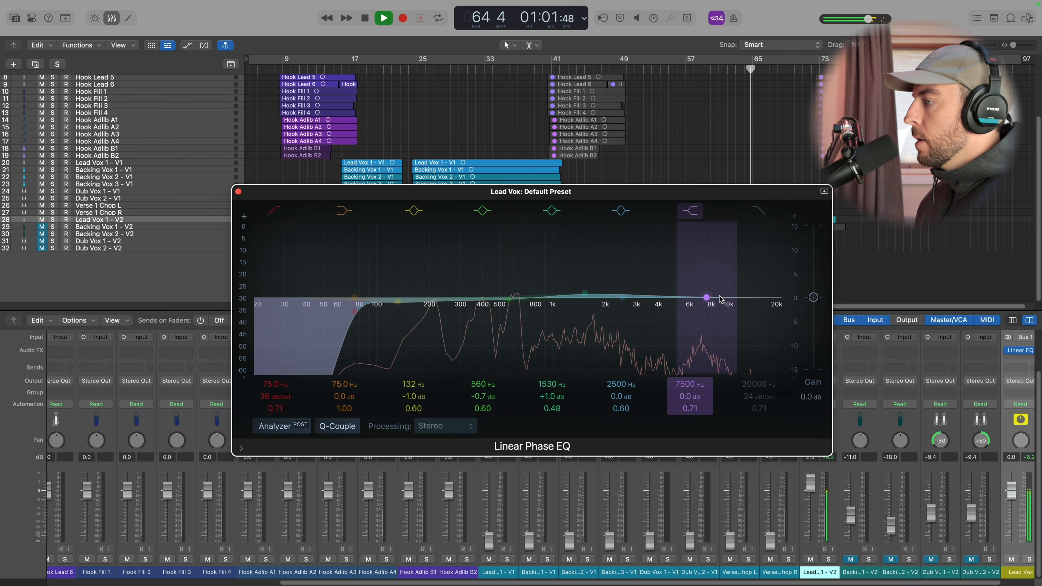
Step: Enable the EQ's high-cut band and set it to 16400 Hz with a 12 dB/Oct slope
click(758, 210)
drag(774, 297, 748, 333)
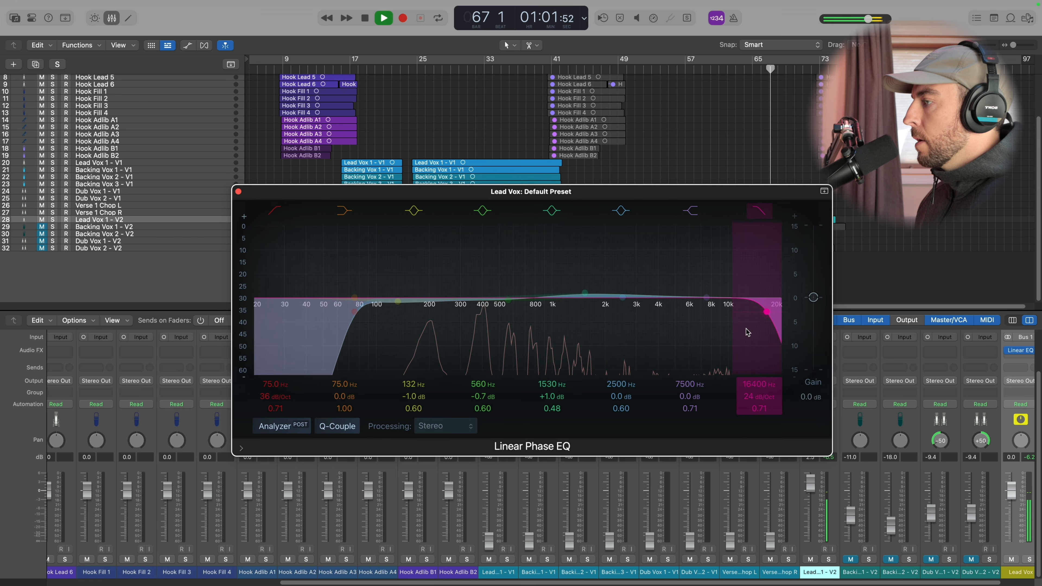
drag(745, 395, 746, 405)
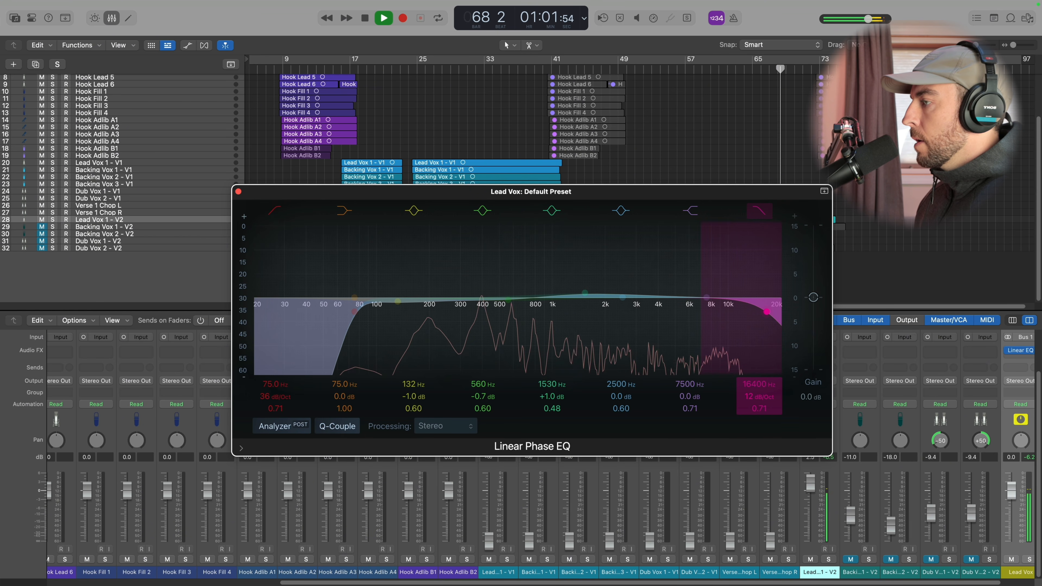
Step: Boost the high shelf 1.8 dB at 7350 Hz with a Q of 0.75, and set the high cut to 15100 Hz with a Q of 0.64
drag(707, 298, 704, 289)
click(767, 314)
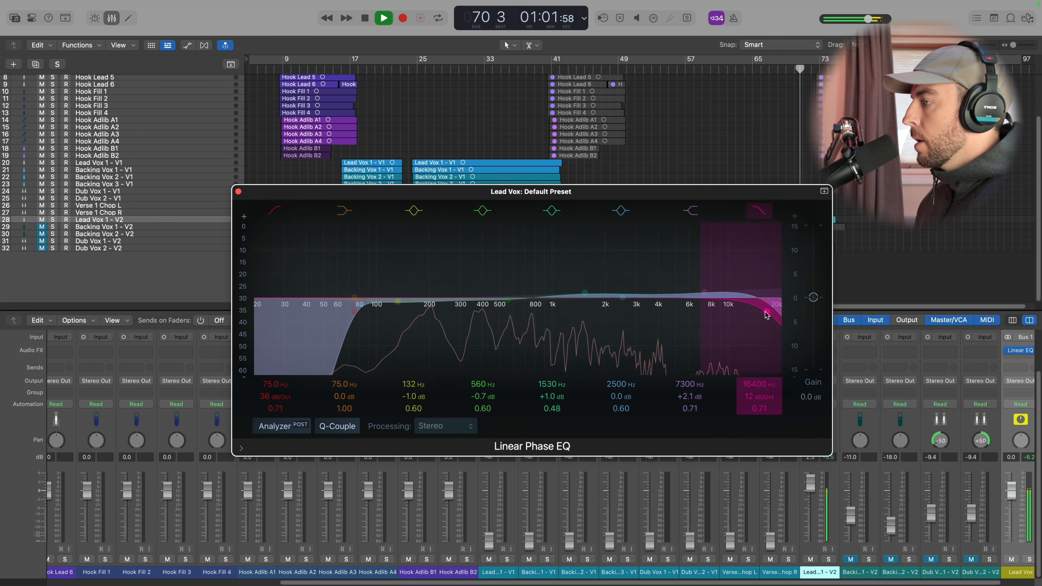
drag(767, 314, 761, 312)
drag(704, 292, 705, 298)
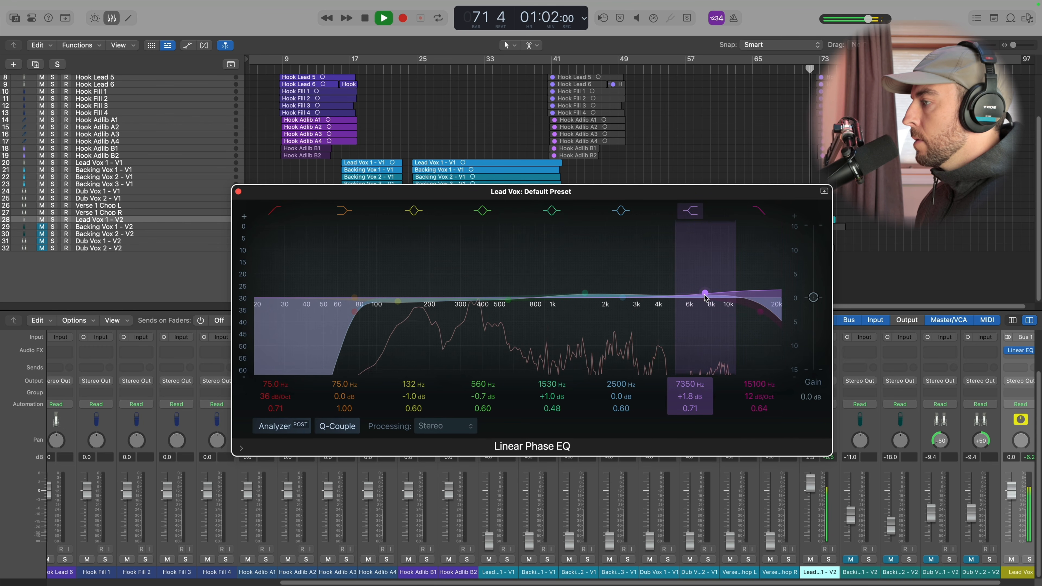
drag(690, 409, 690, 407)
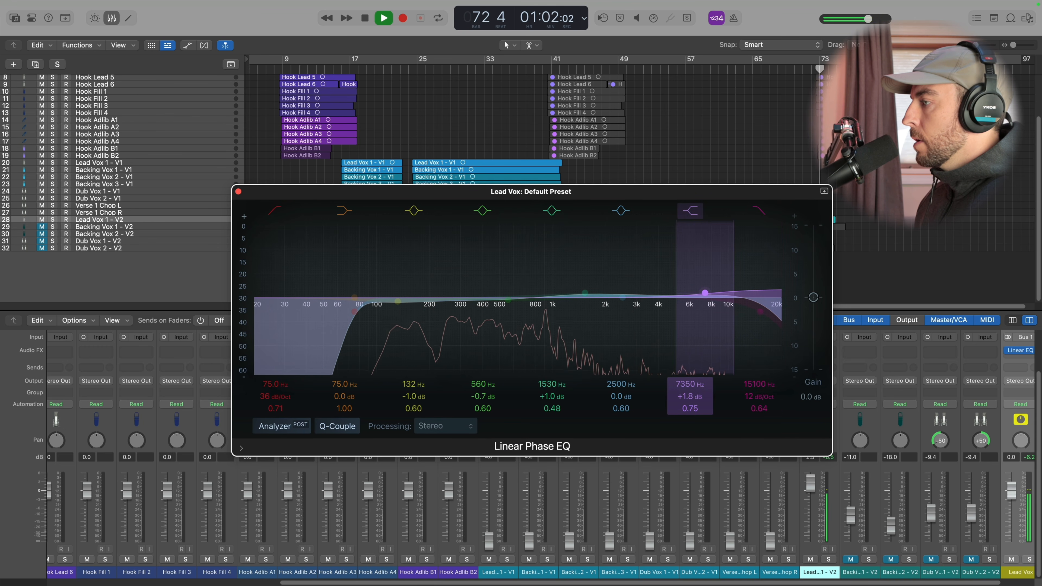
key(space)
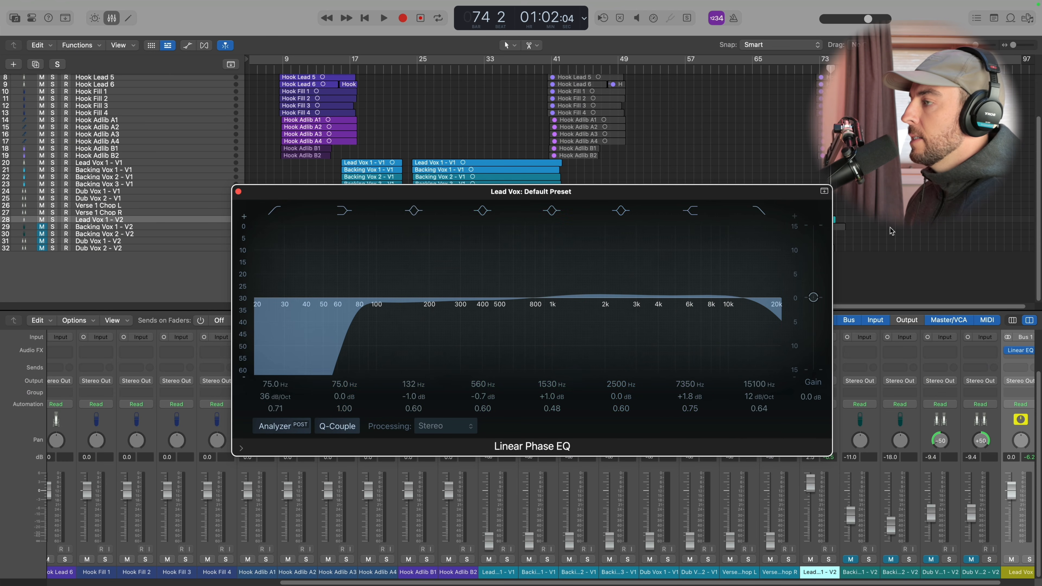
Step: Raise the Linear Phase EQ's output gain to +0.8 dB while comparing the lead vocal with the EQ bypassed and active
key(space)
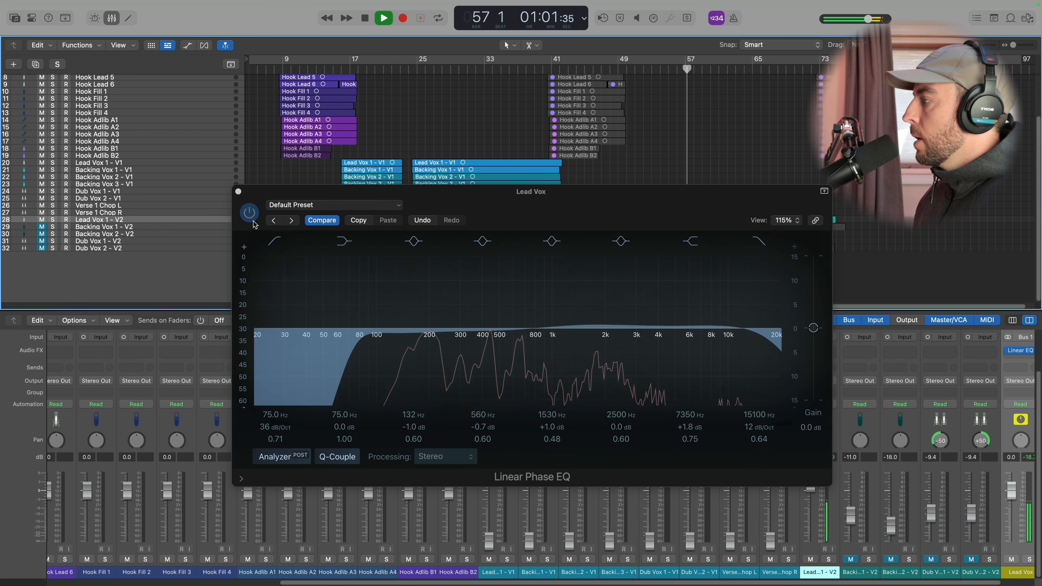
click(250, 215)
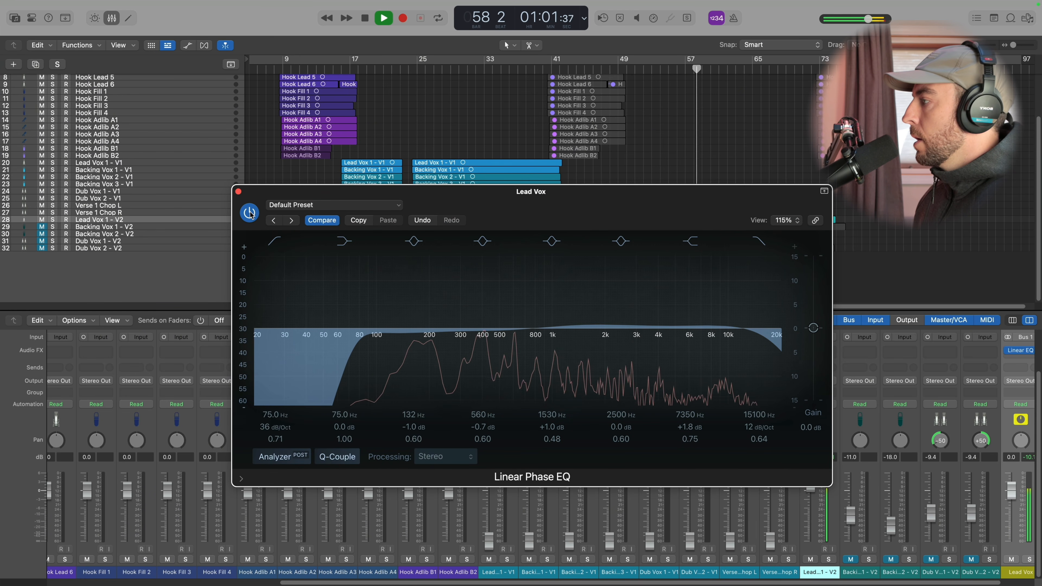
click(250, 213)
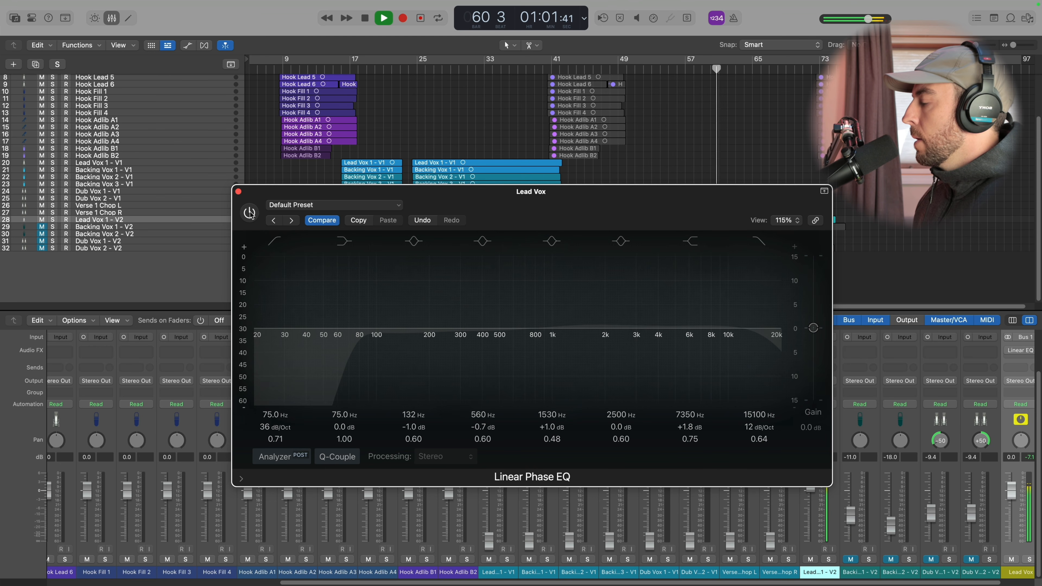
click(249, 213)
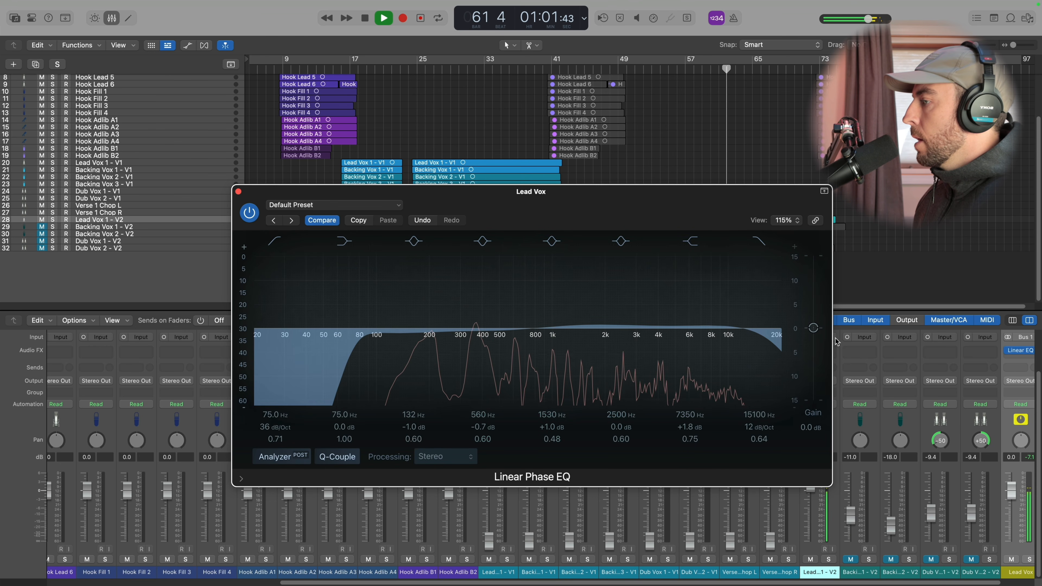
drag(814, 331, 814, 324)
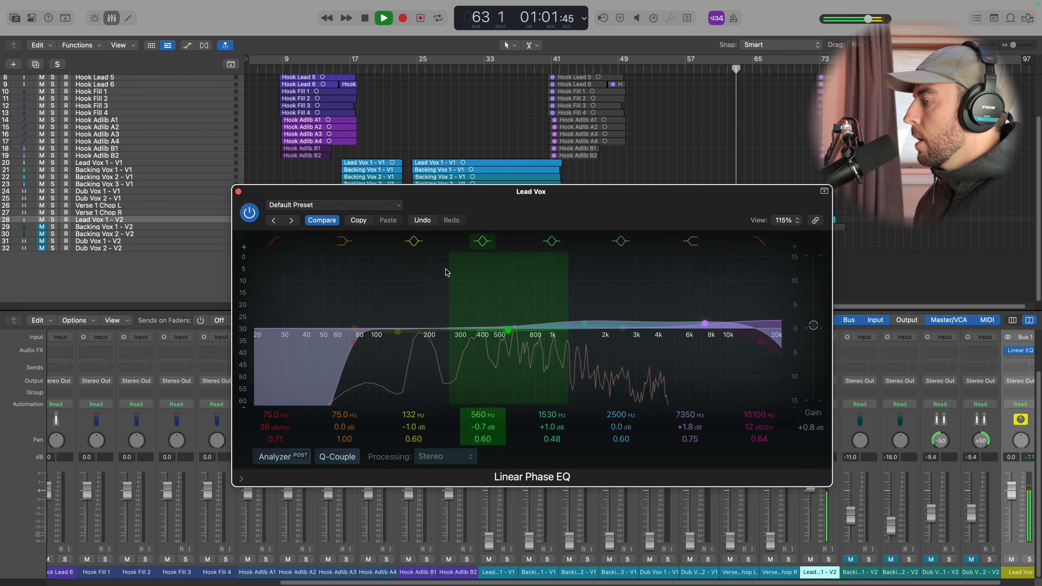
click(250, 214)
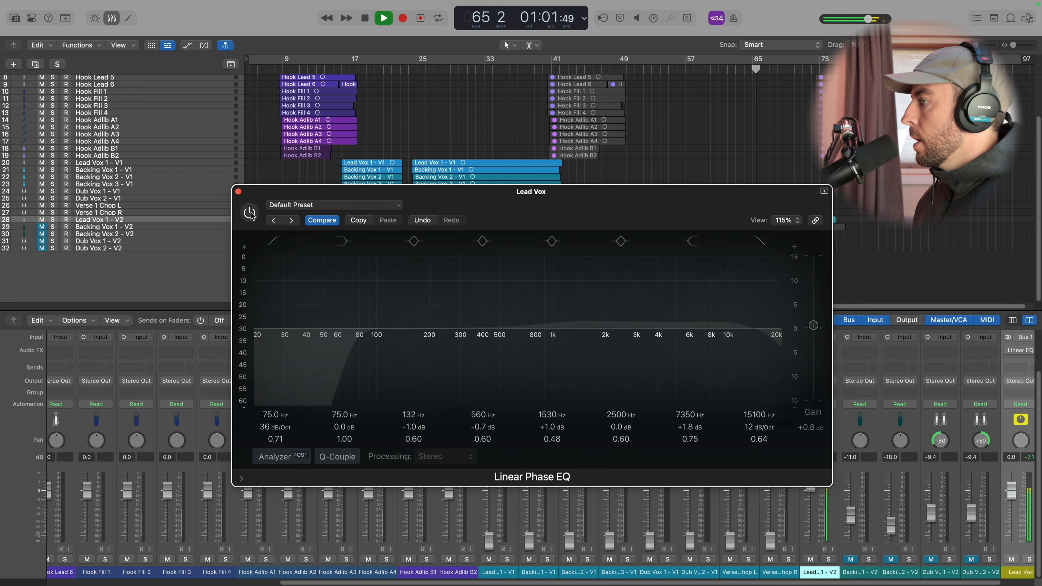
click(250, 214)
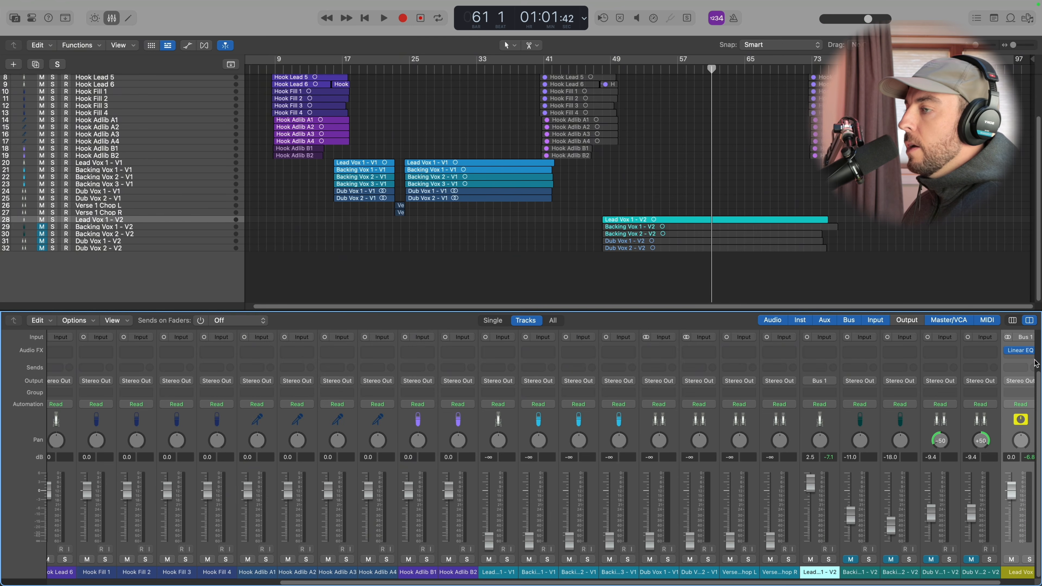
Step: Insert ChromaGlow after the EQ on the Lead Vox aux channel and look through its saturation models
scroll(1016, 359, right, 1)
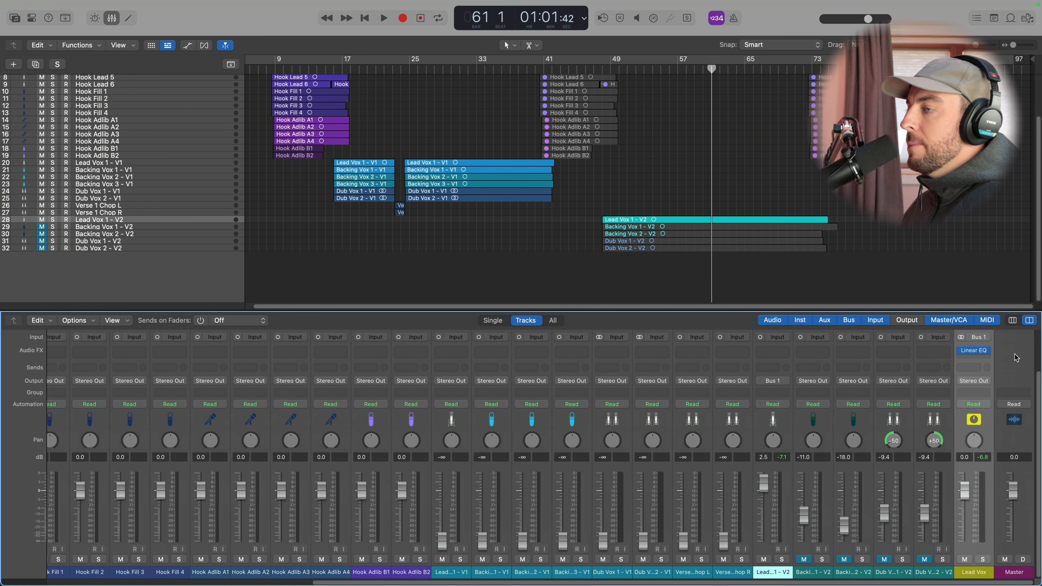
click(980, 361)
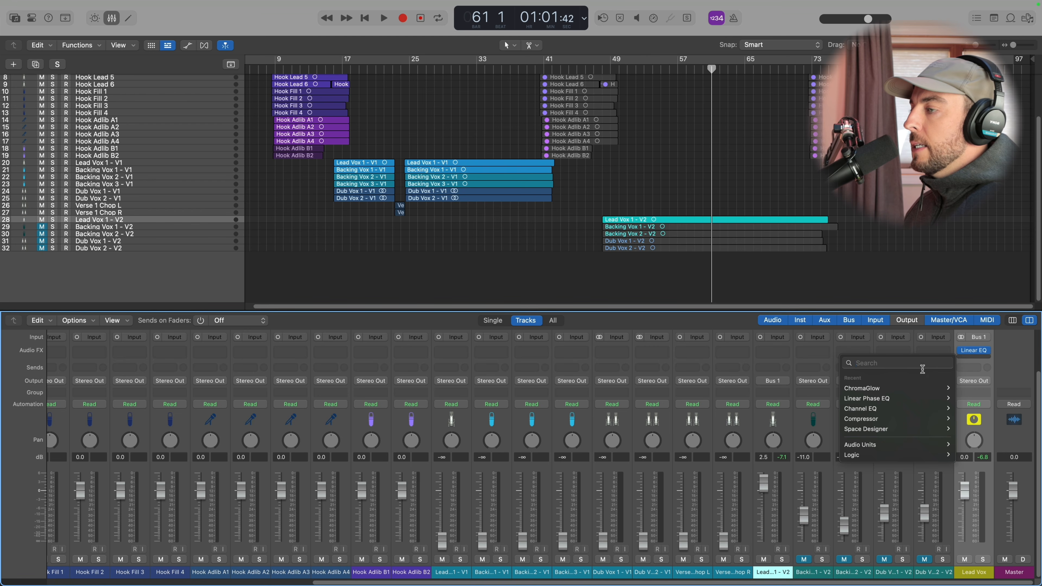
mouse_move(923, 388)
click(974, 389)
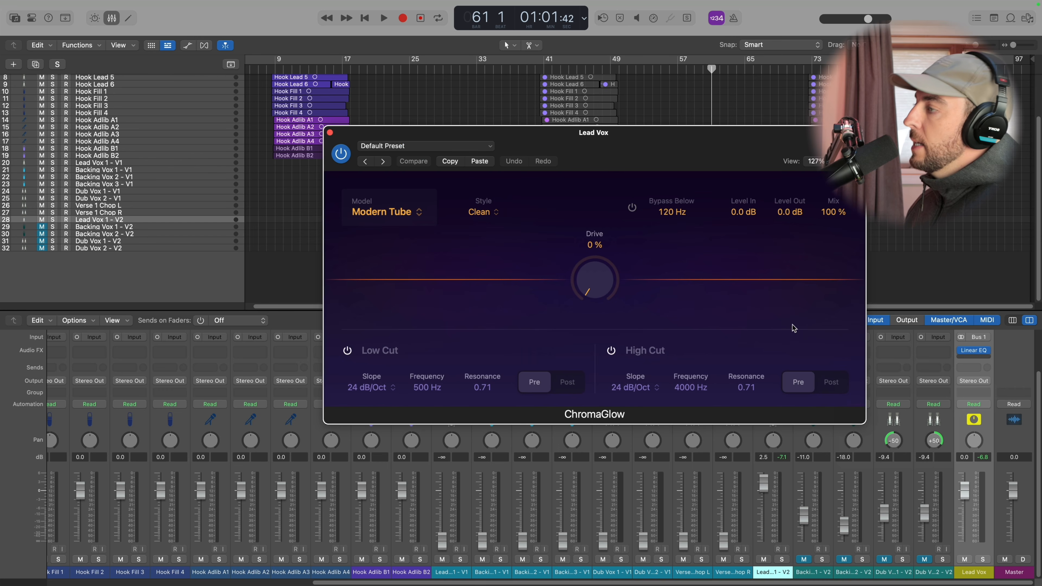
drag(822, 137, 762, 201)
click(790, 166)
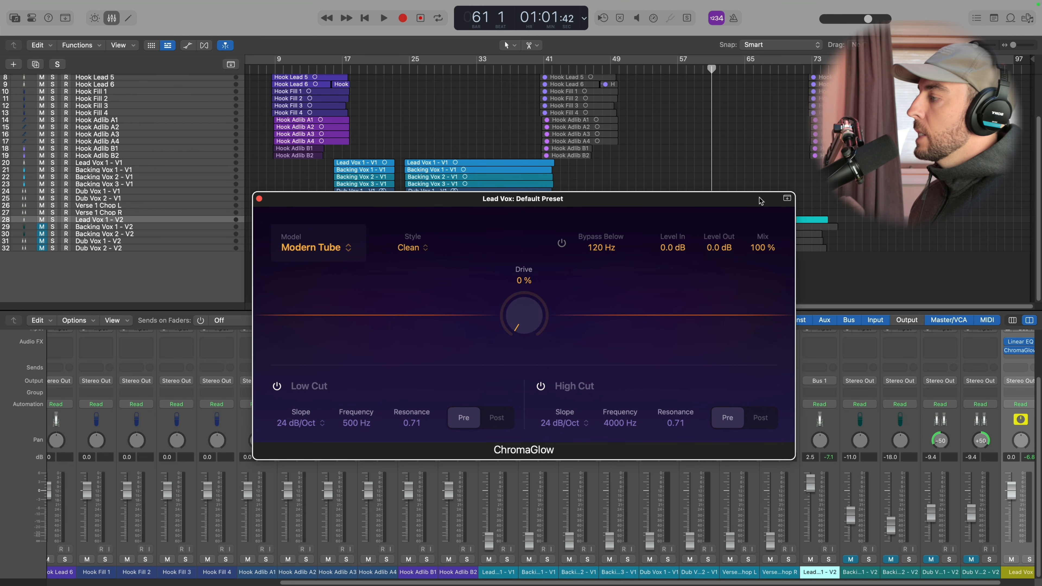
click(317, 256)
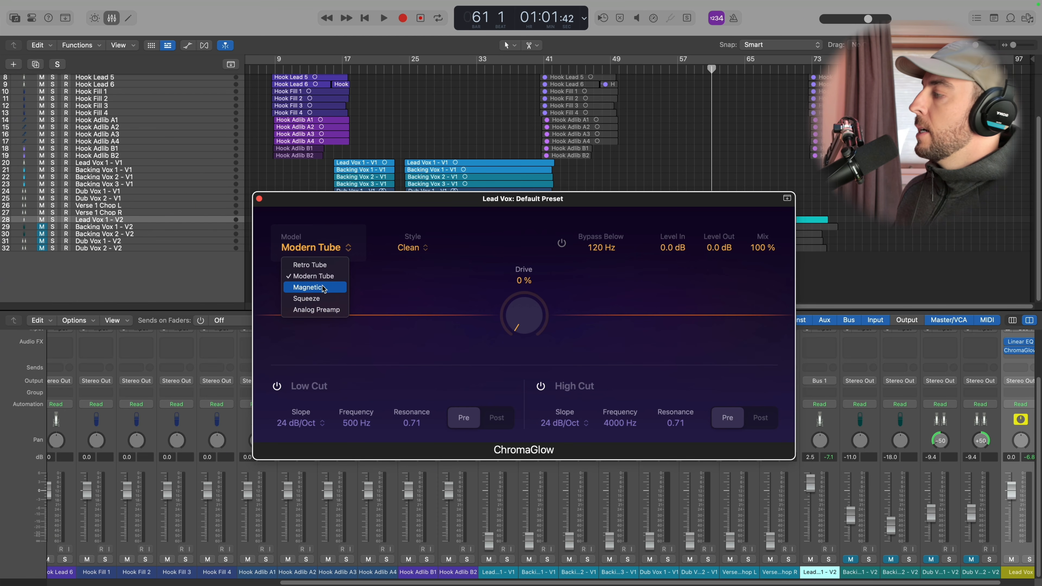
click(366, 273)
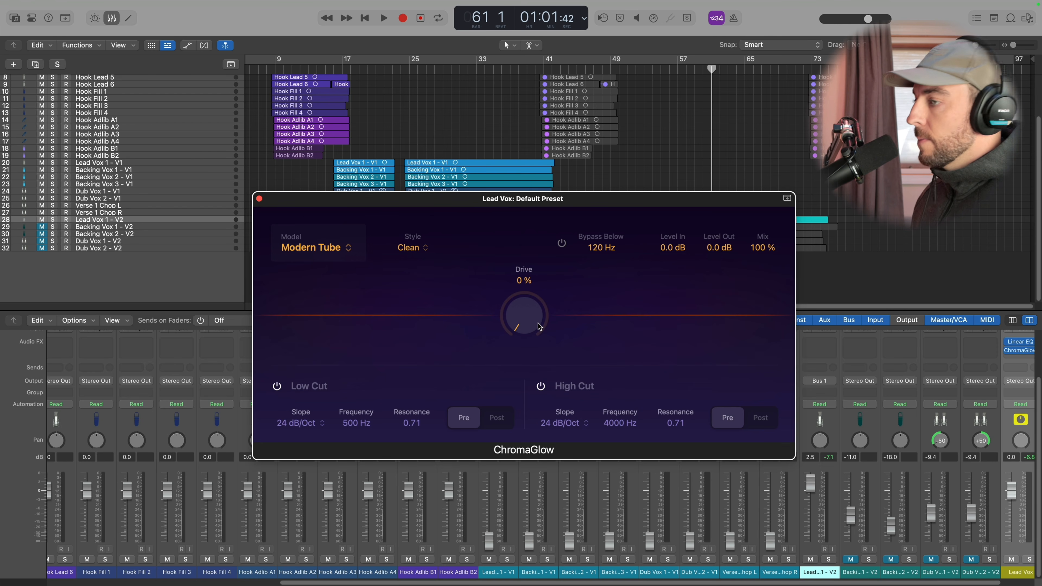
Step: During playback, set ChromaGlow's drive to 10 % and its mix to 30 %
key(space)
drag(539, 326, 533, 298)
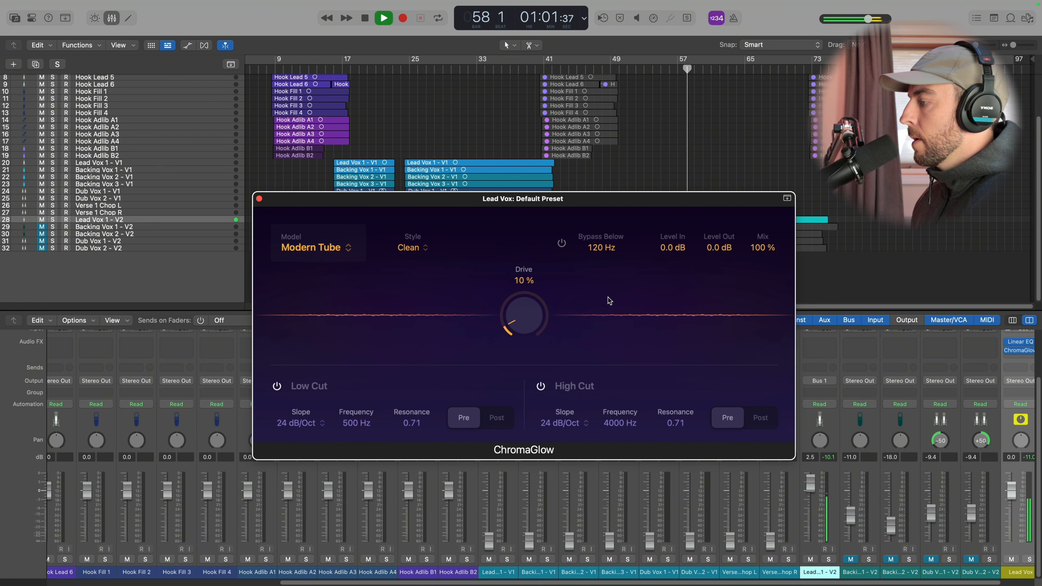
drag(759, 251, 749, 287)
drag(748, 341, 749, 374)
drag(763, 262, 764, 269)
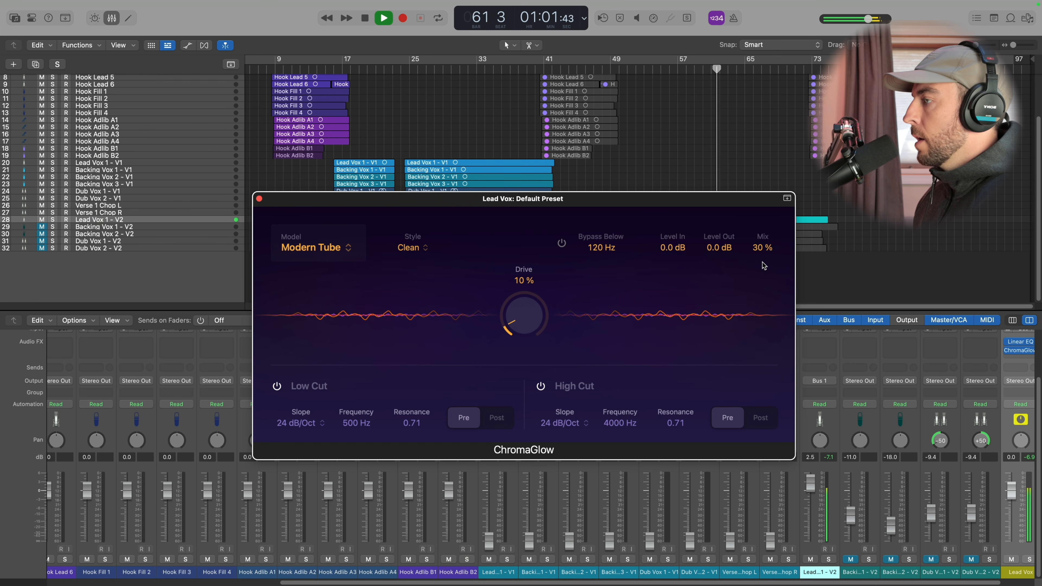
Step: Audition ChromaGlow with the drive pushed to 99 %, and return it to 10 %
drag(529, 338, 510, 237)
drag(525, 320, 530, 236)
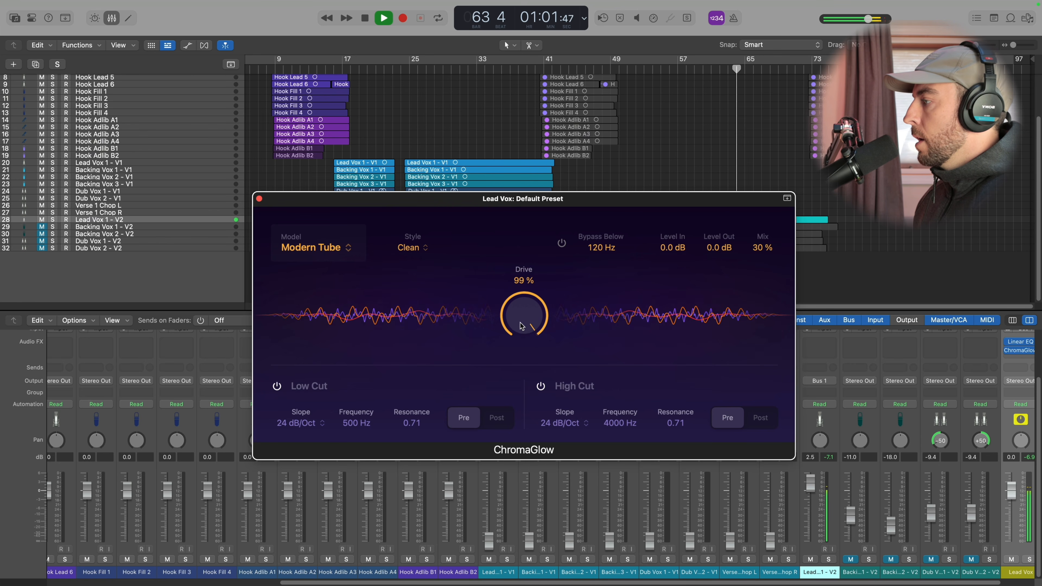
drag(522, 316, 525, 371)
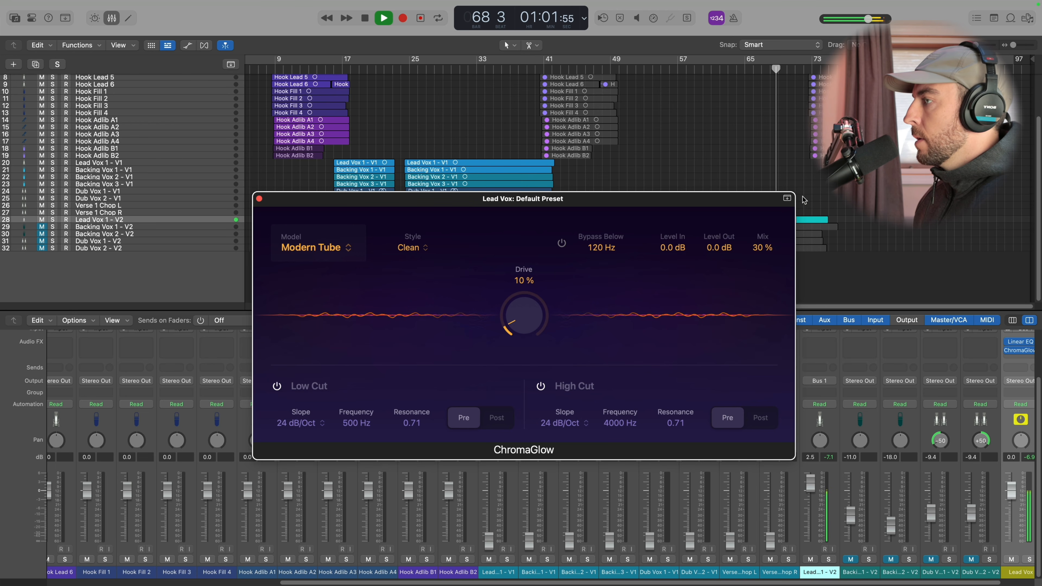
Step: Solo the Lead Vox channel and compare the vocal with ChromaGlow bypassed and active during playback
click(787, 199)
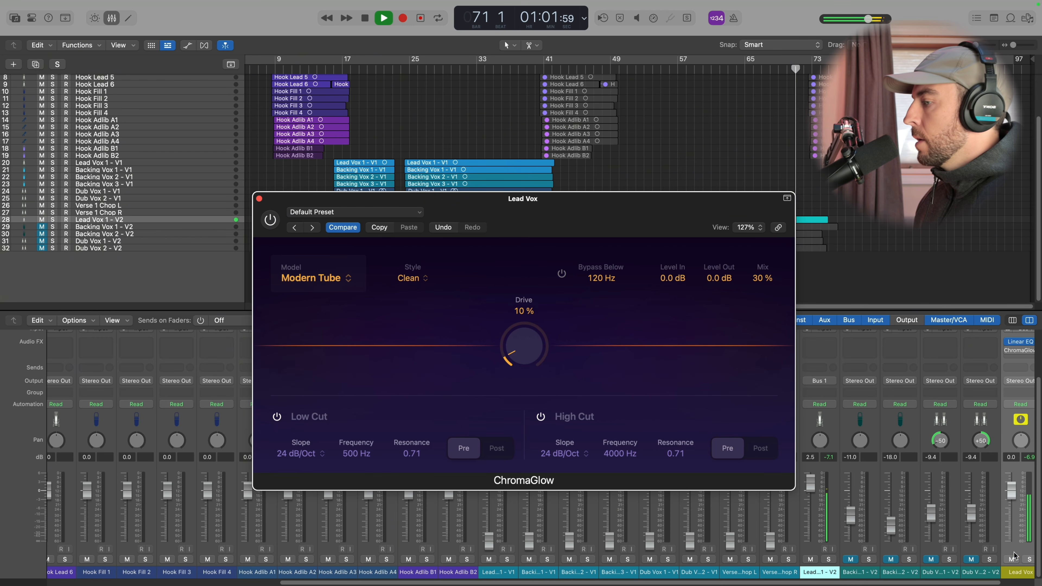
key(space)
key(s)
click(281, 206)
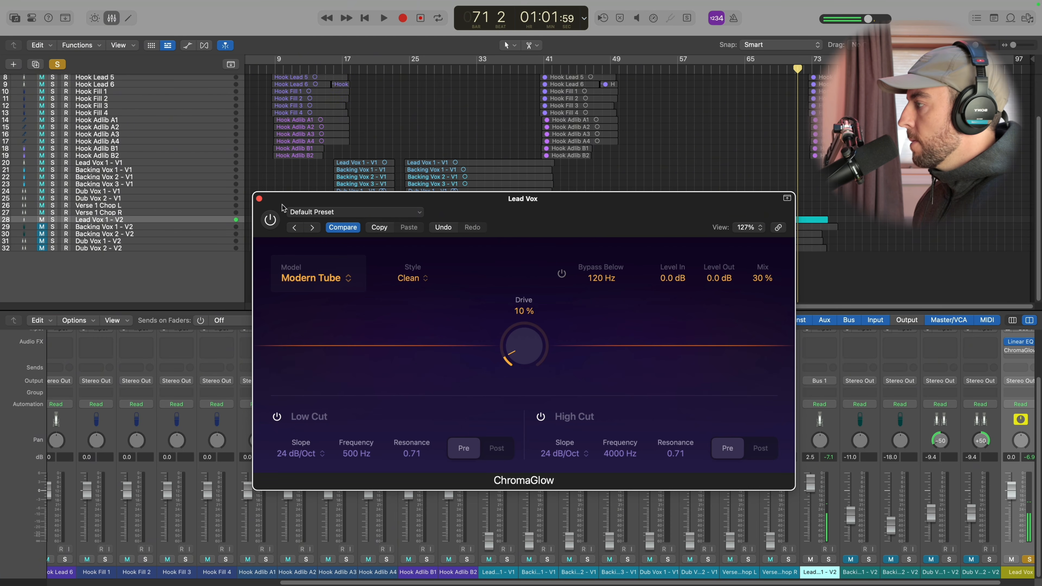
key(space)
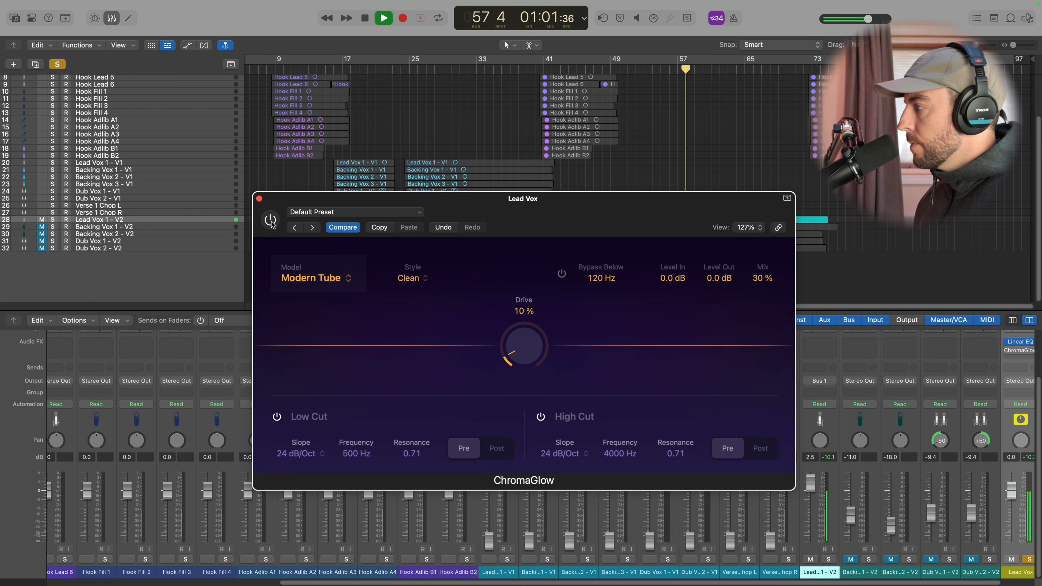
click(271, 221)
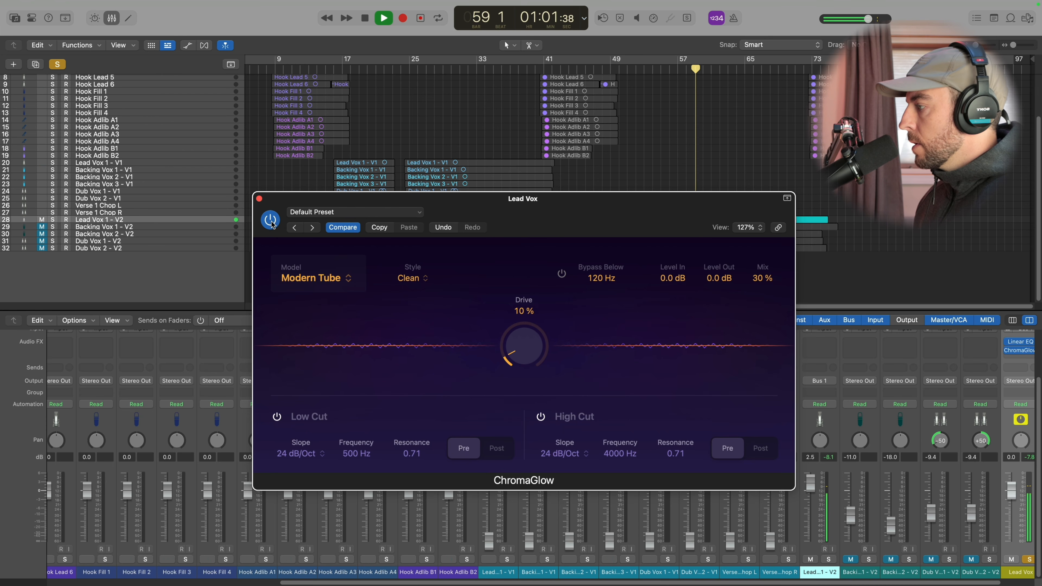
click(270, 220)
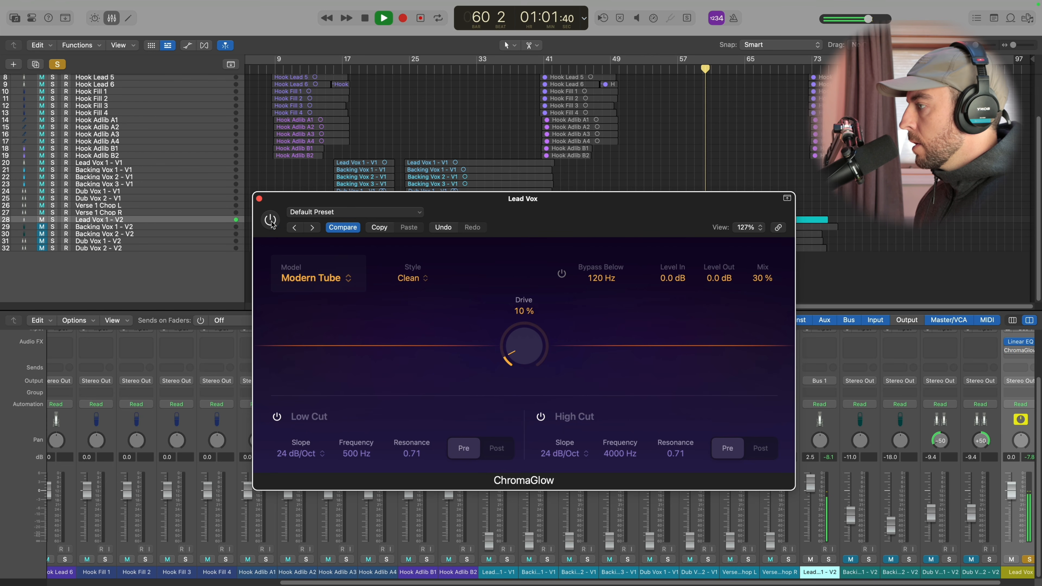
Step: Set ChromaGlow's drive to 15 % while comparing it against bypass, and leave the plug-in active
drag(520, 355, 520, 349)
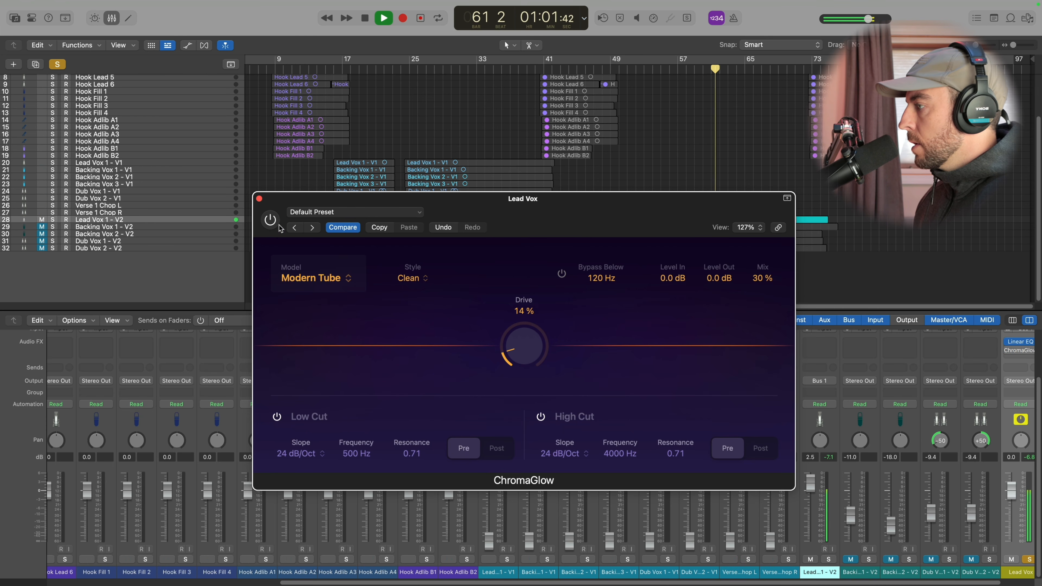
click(270, 220)
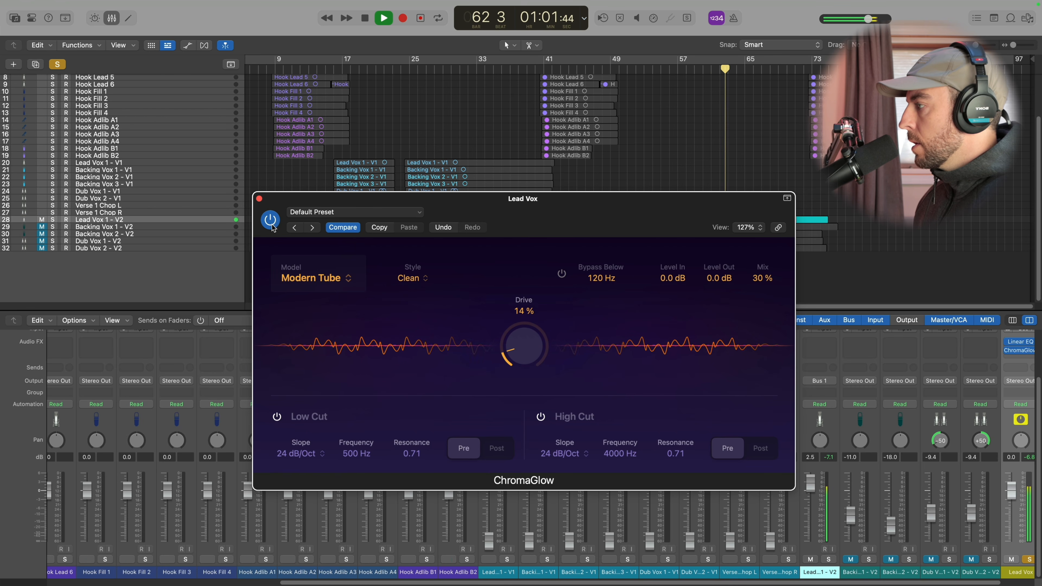
drag(538, 354, 538, 352)
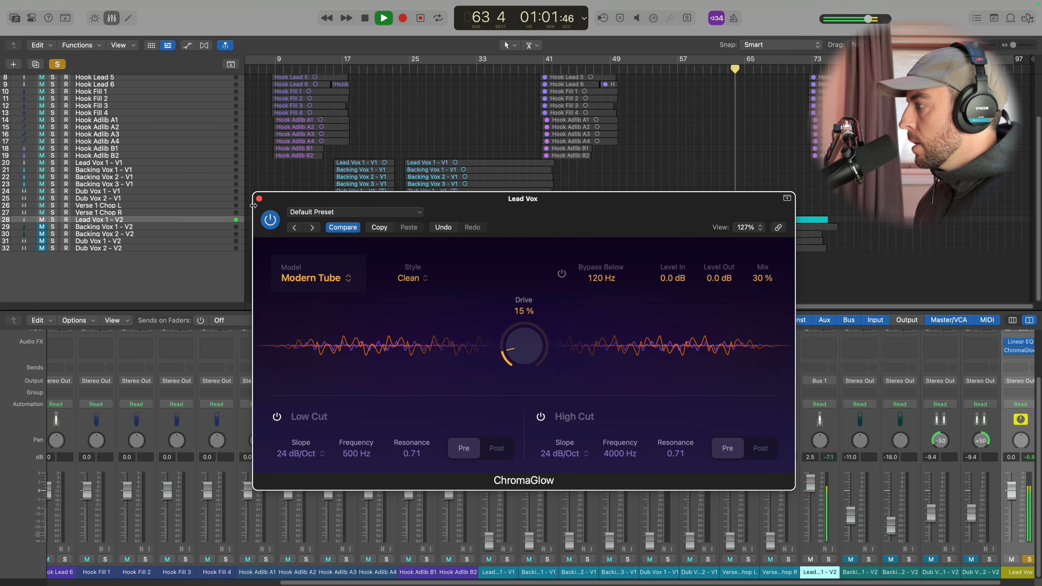
click(270, 220)
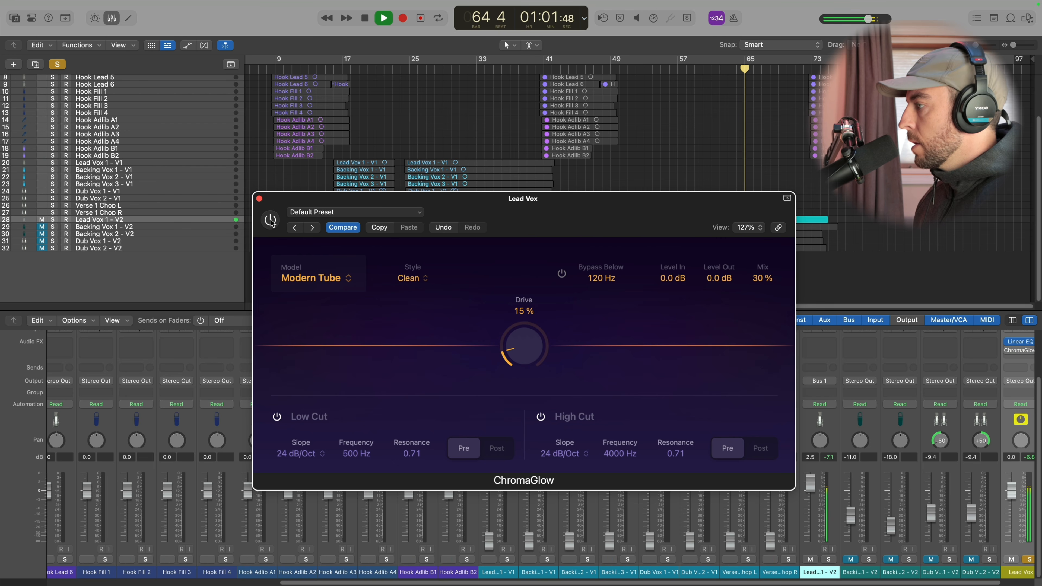
click(270, 220)
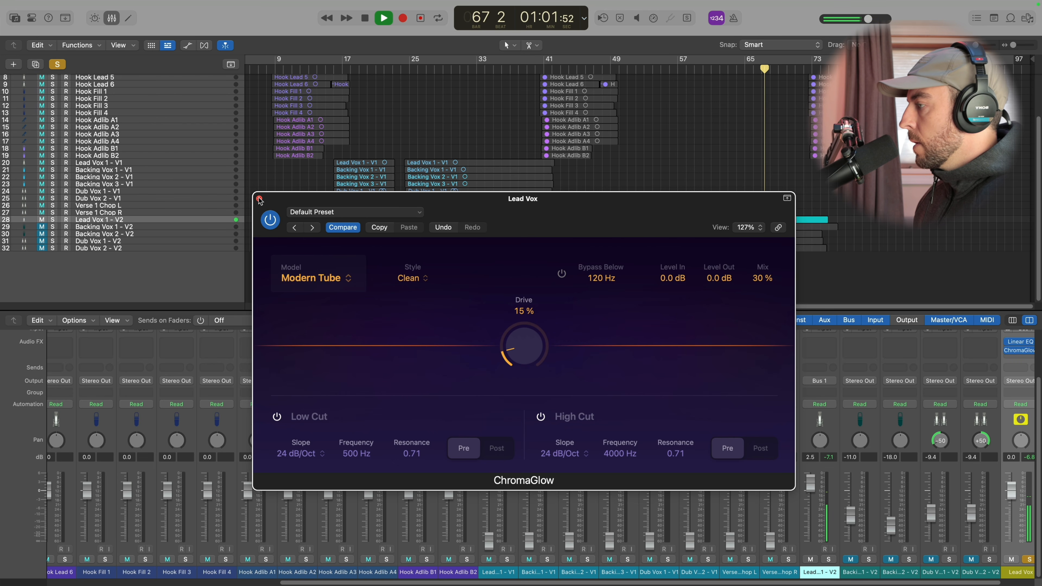
Step: Stop playback, insert a Compressor below ChromaGlow on the Lead Vox channel, and choose its Studio VCA model
key(space)
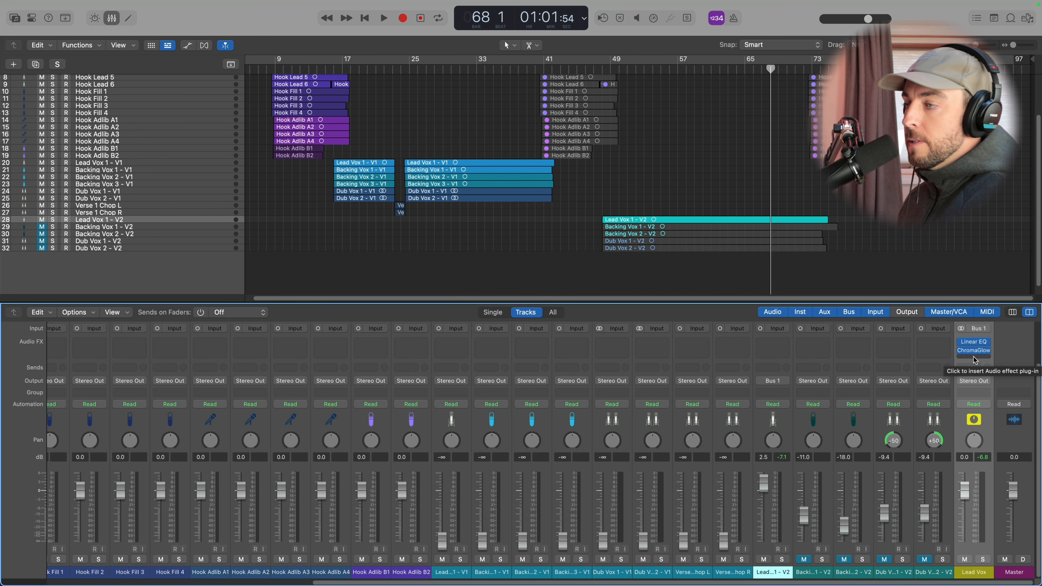
click(975, 359)
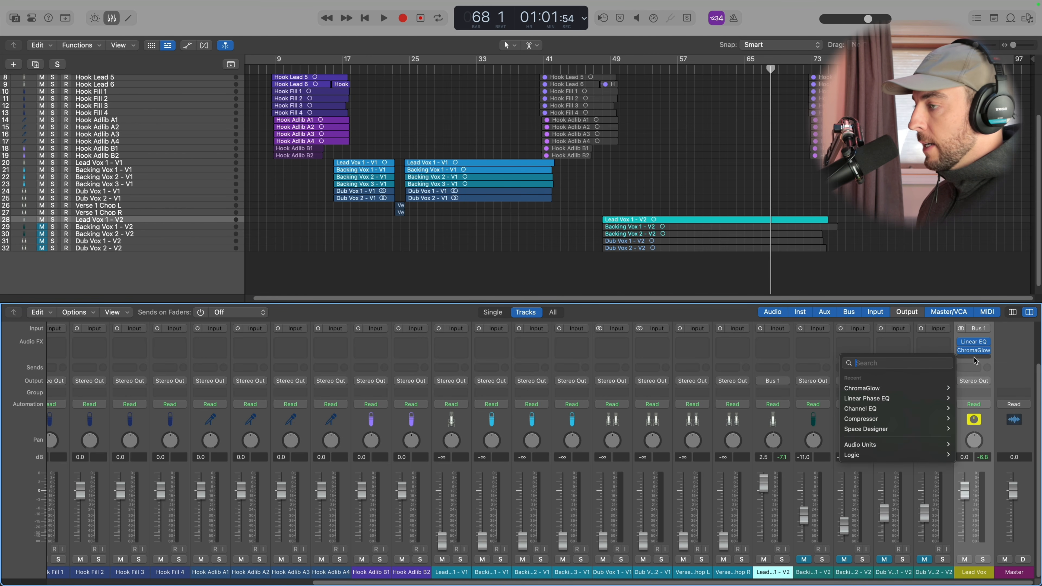
mouse_move(897, 419)
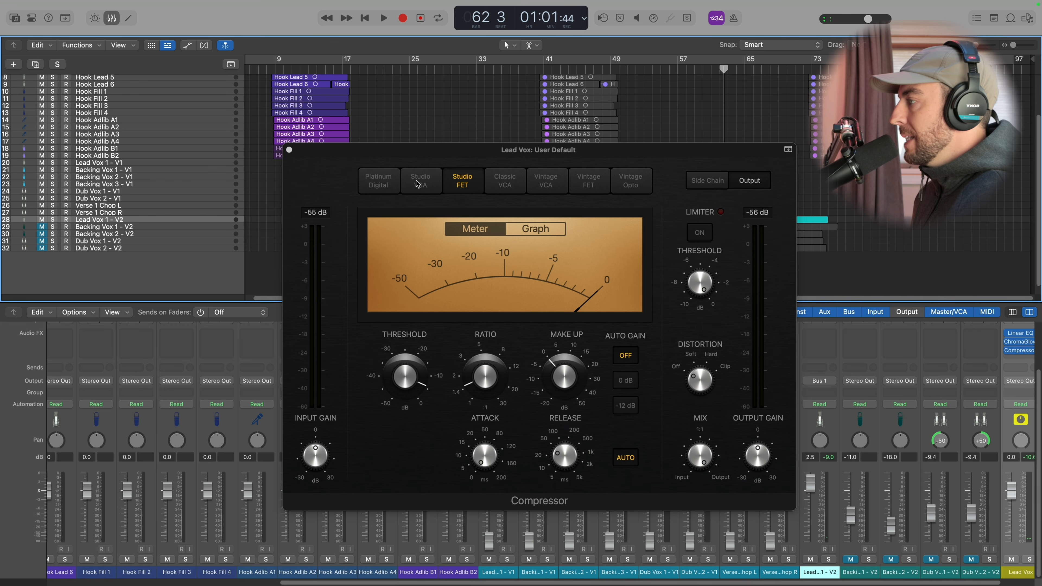
click(422, 181)
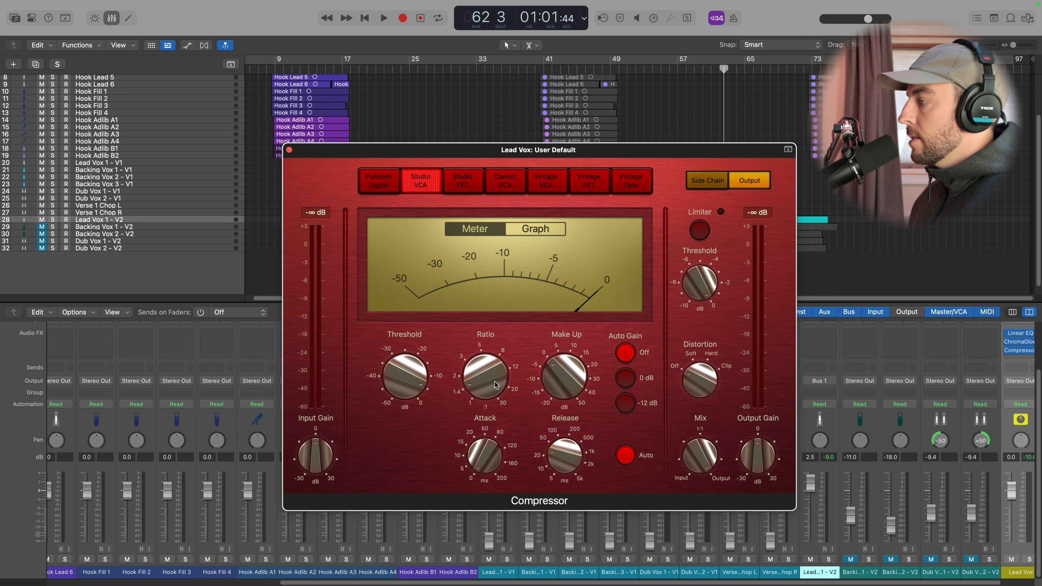
Step: Set the Compressor's ratio to 3.5:1 and threshold to 0 dB, keeping the needle meter as the display
drag(488, 381, 485, 361)
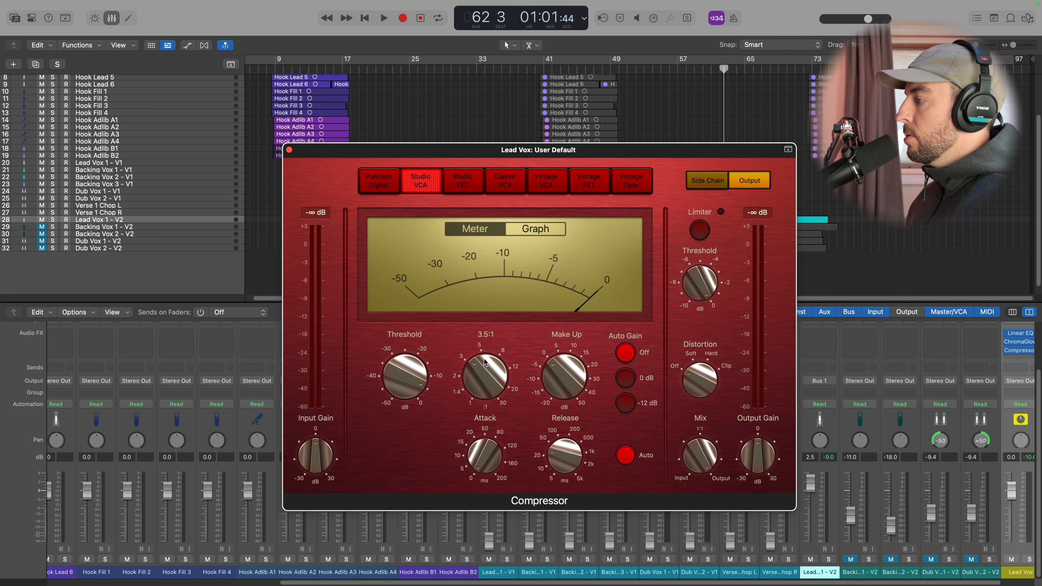
drag(404, 371, 410, 327)
drag(448, 377, 446, 349)
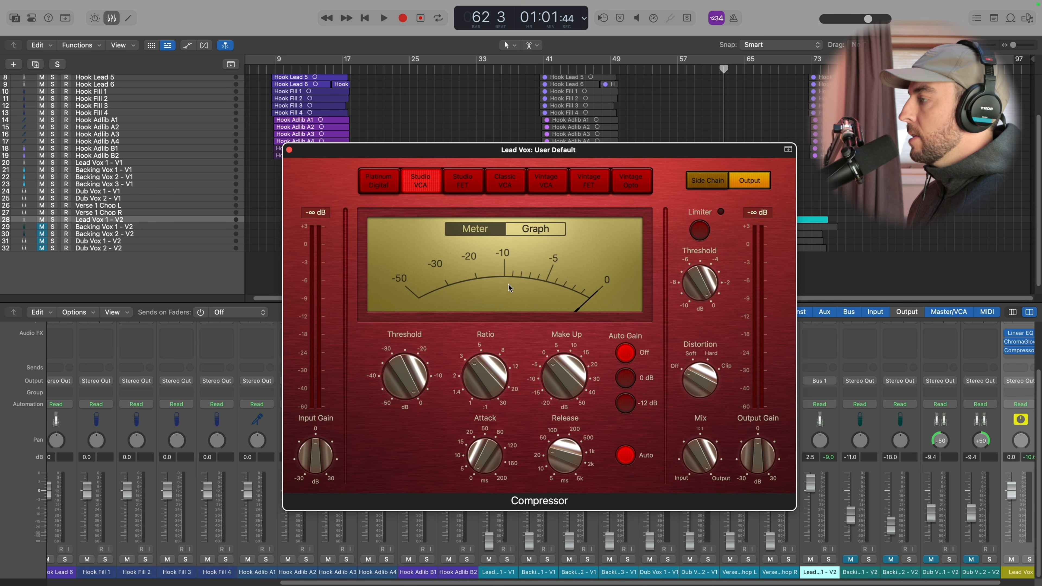
click(542, 229)
click(489, 229)
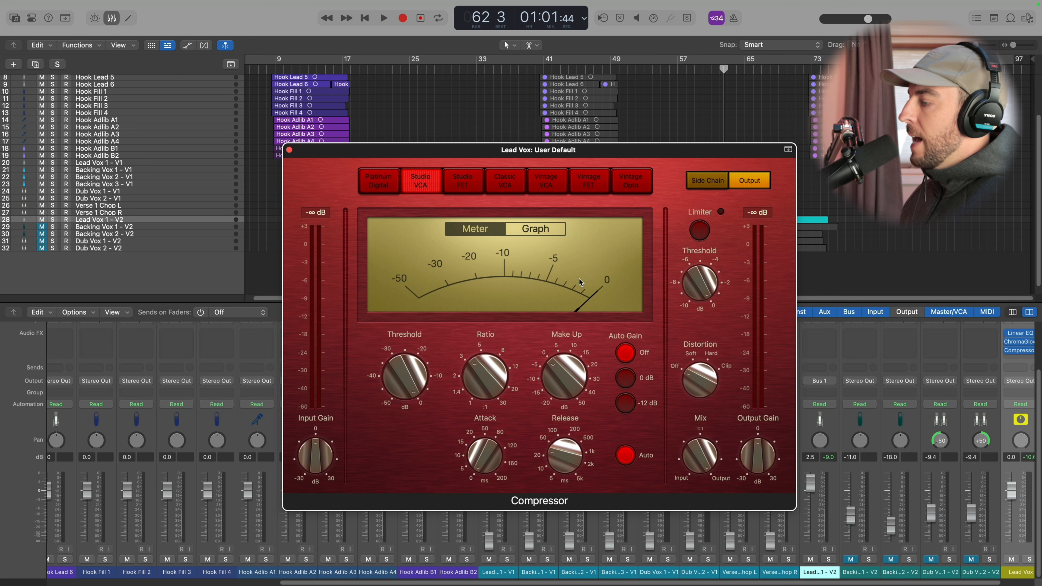
mouse_move(550, 335)
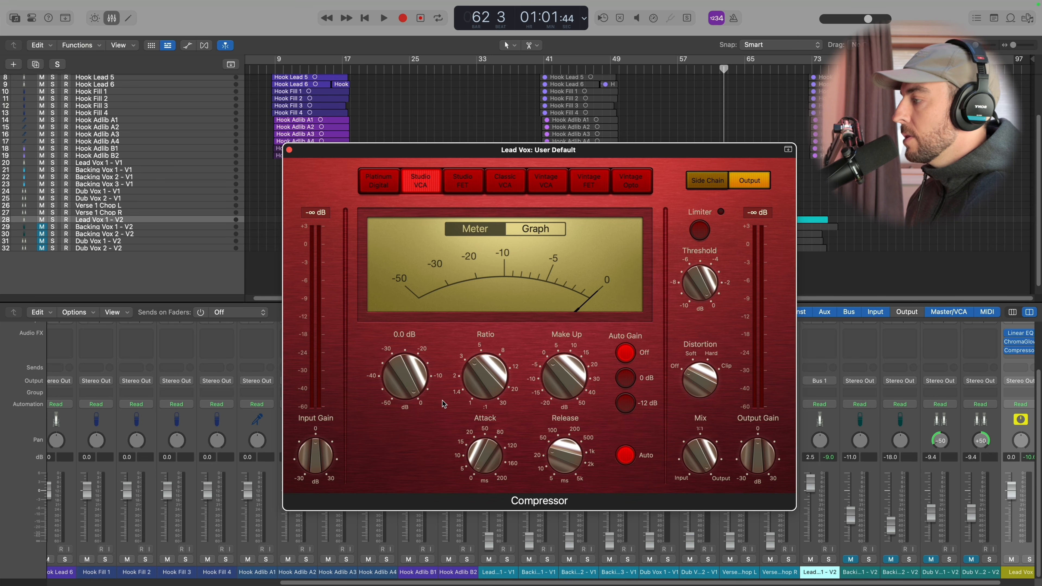
Step: During playback, lower the Compressor's threshold and set its make-up gain to 4.5 dB
key(space)
drag(408, 383, 394, 403)
drag(569, 386, 572, 374)
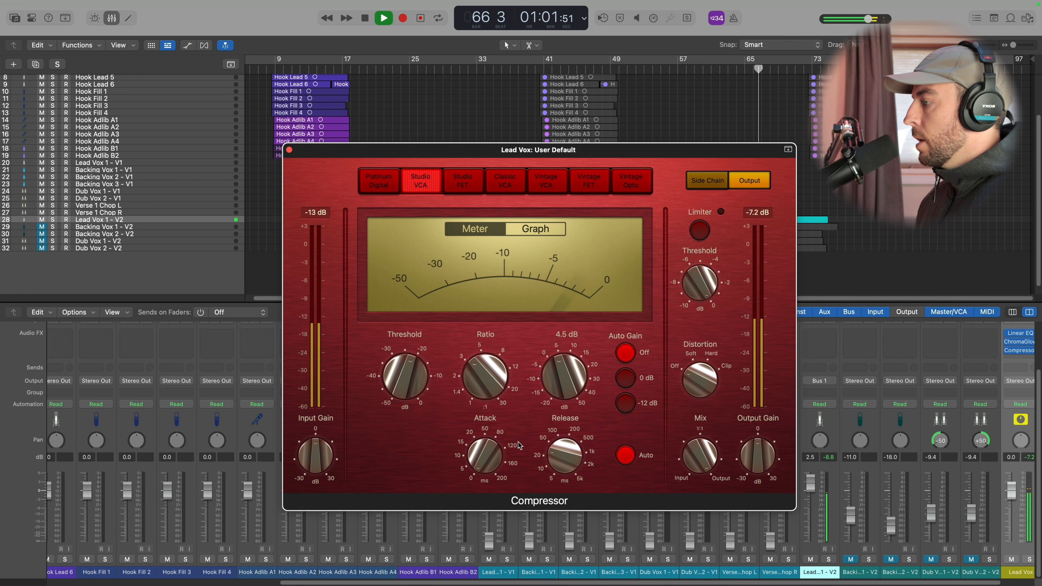
Step: Set the Compressor's attack to 5 ms, release to 220 ms and threshold to -20 dB, stop playback and close the plug-in
drag(487, 450, 483, 455)
drag(553, 464, 562, 452)
drag(402, 390, 406, 384)
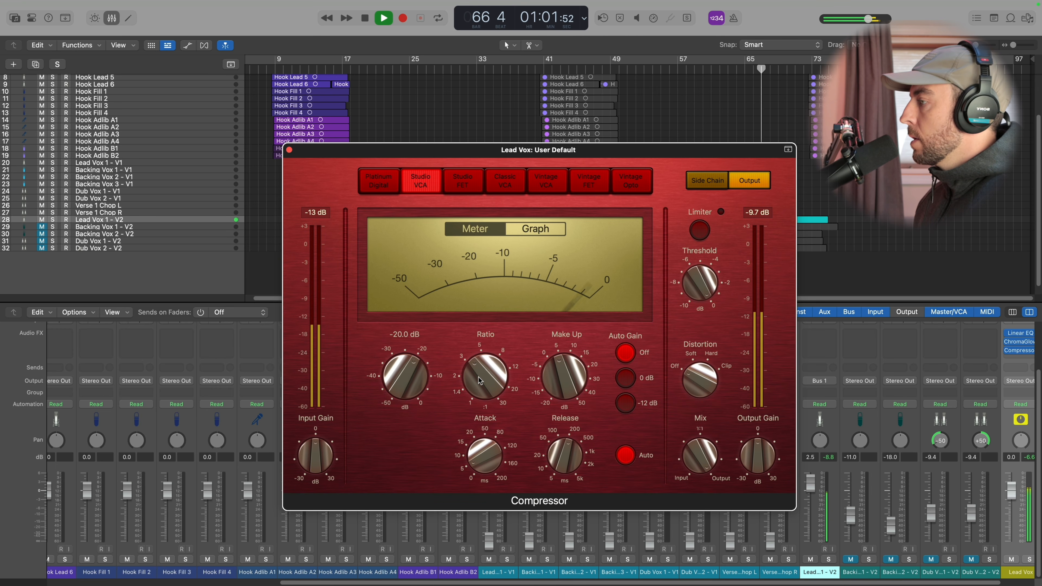
mouse_move(480, 380)
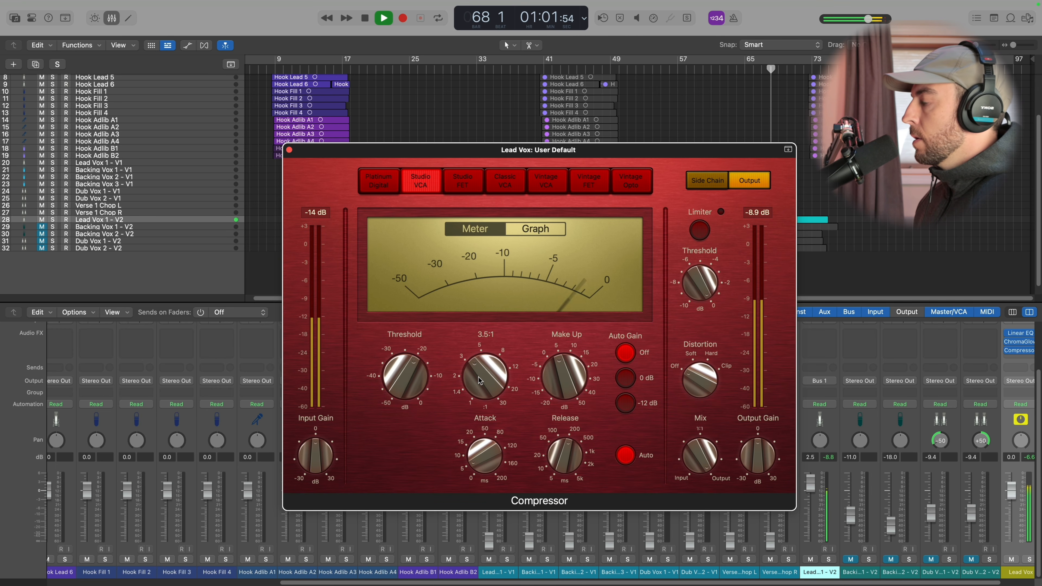
key(space)
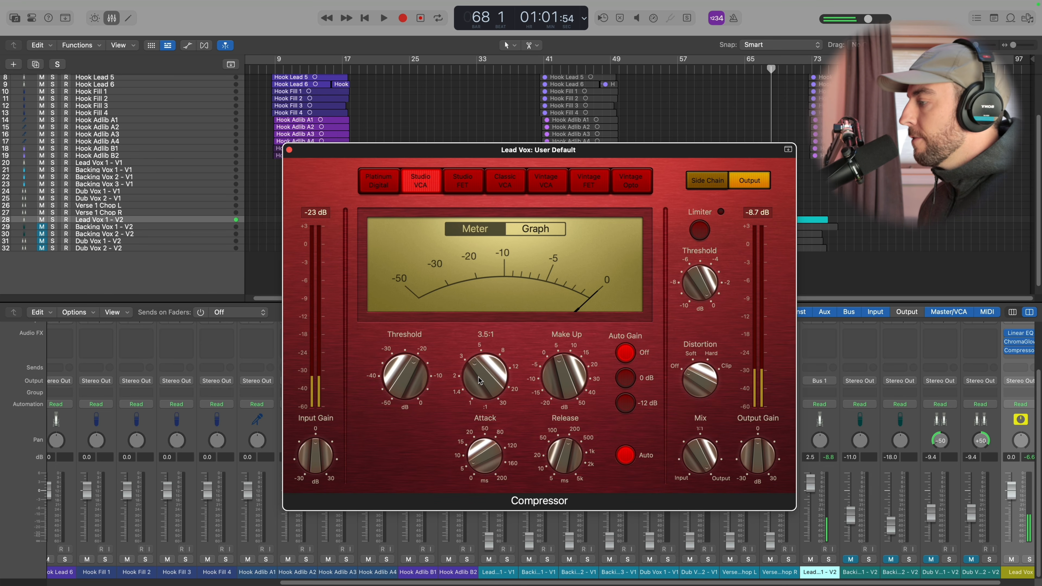
mouse_move(485, 465)
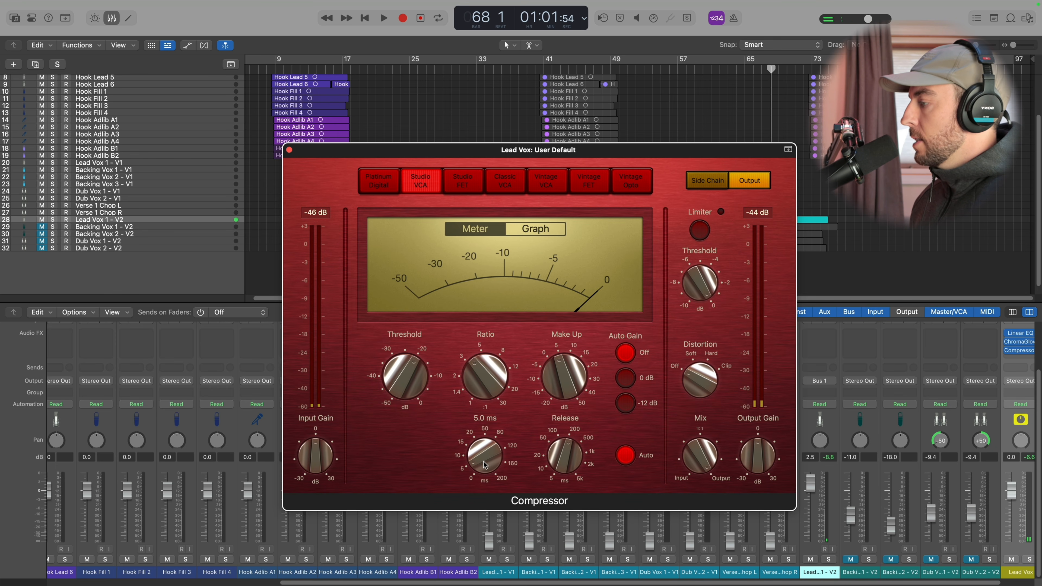
mouse_move(560, 463)
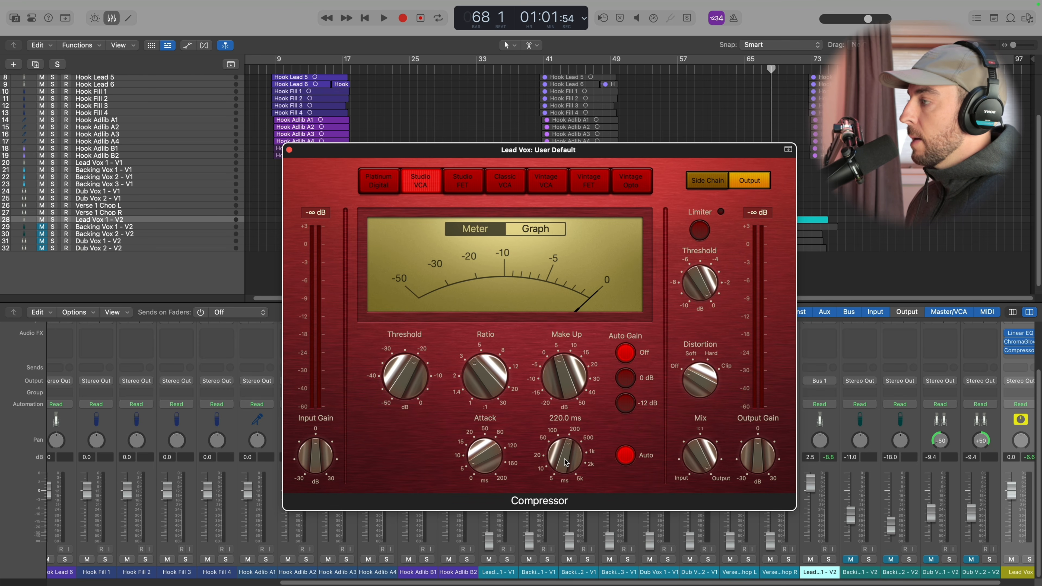
click(290, 150)
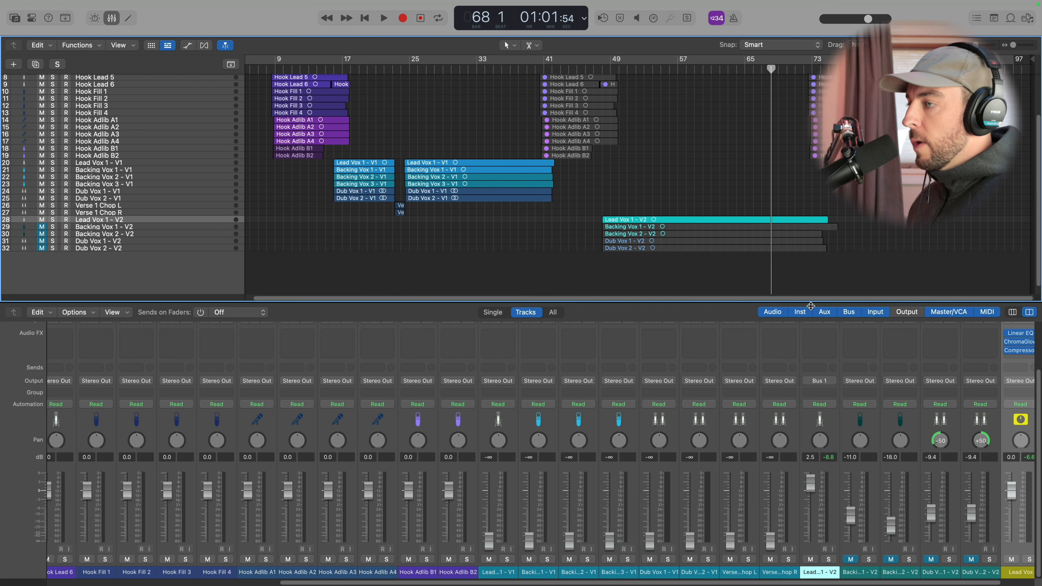
Step: Insert a stereo Phat FX below the Compressor on the Lead Vox channel and reposition its window
scroll(839, 352, right, 3)
click(981, 357)
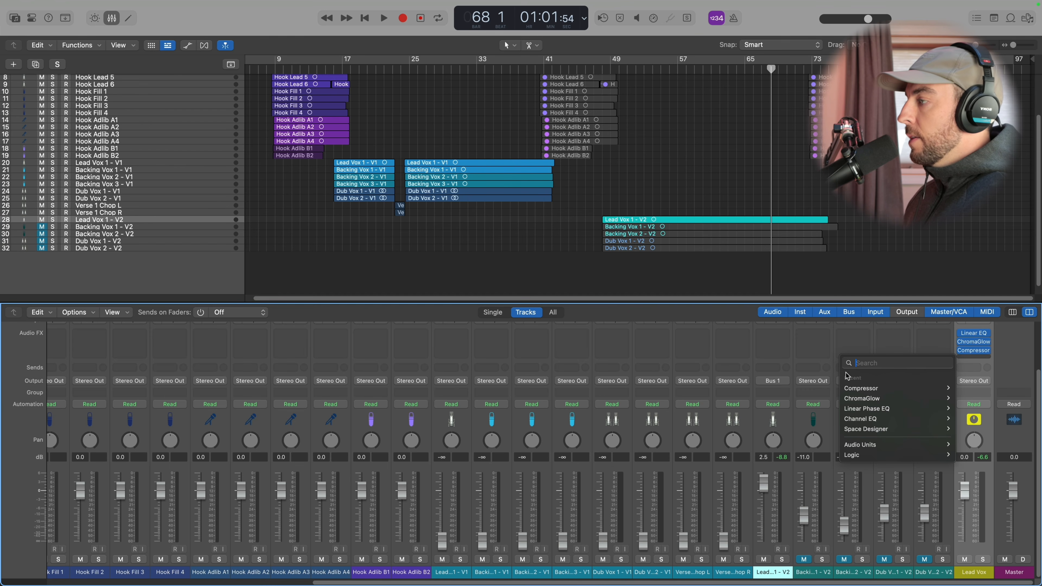
text(phat)
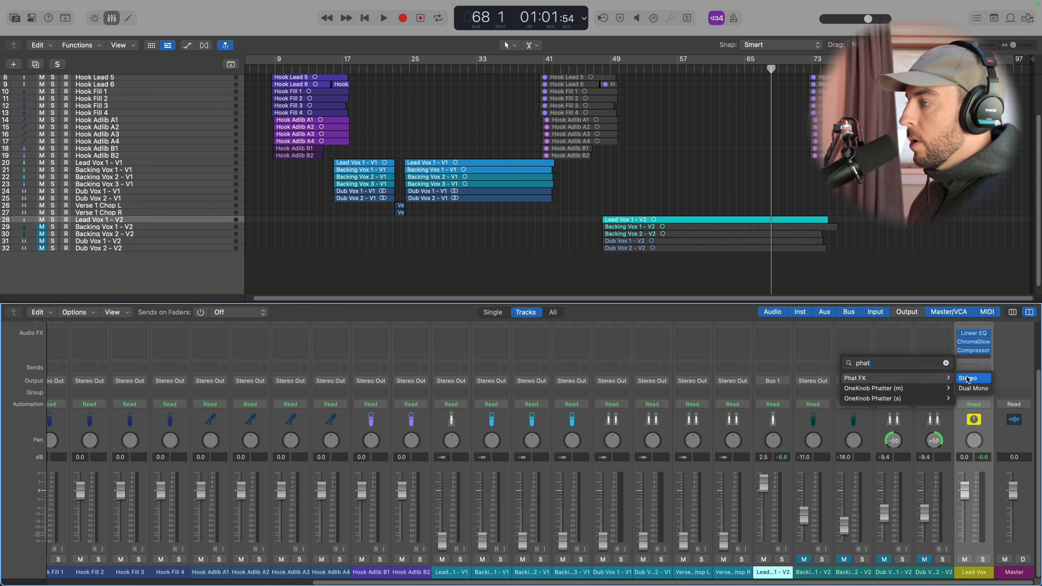
click(969, 378)
drag(759, 141, 672, 180)
click(725, 131)
Step: Switch off Phat FX's Bandpass, Distortion, X, Y and Bass Enhancer sections, leaving only its compressor active
click(235, 193)
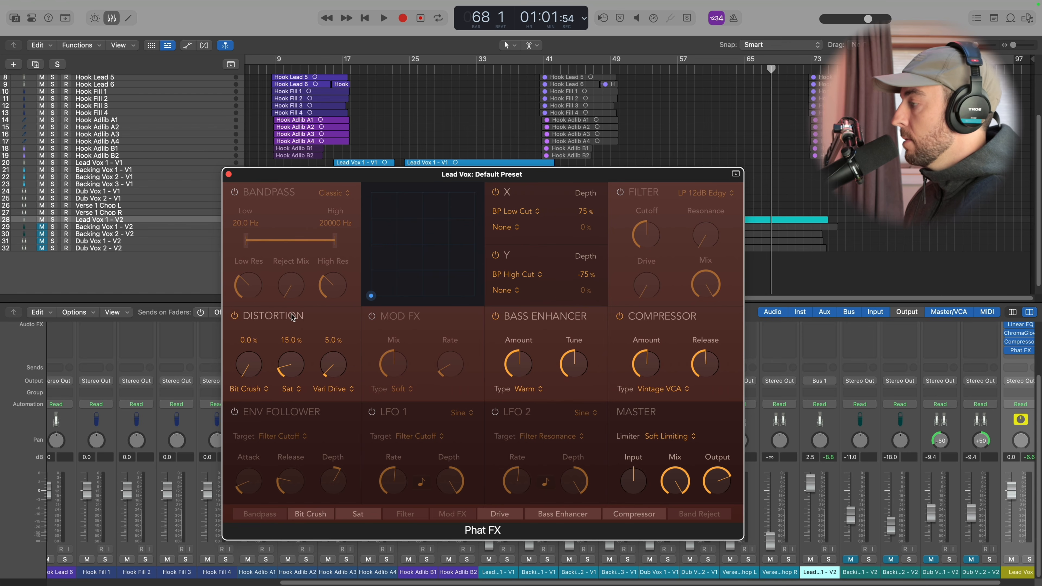
click(251, 389)
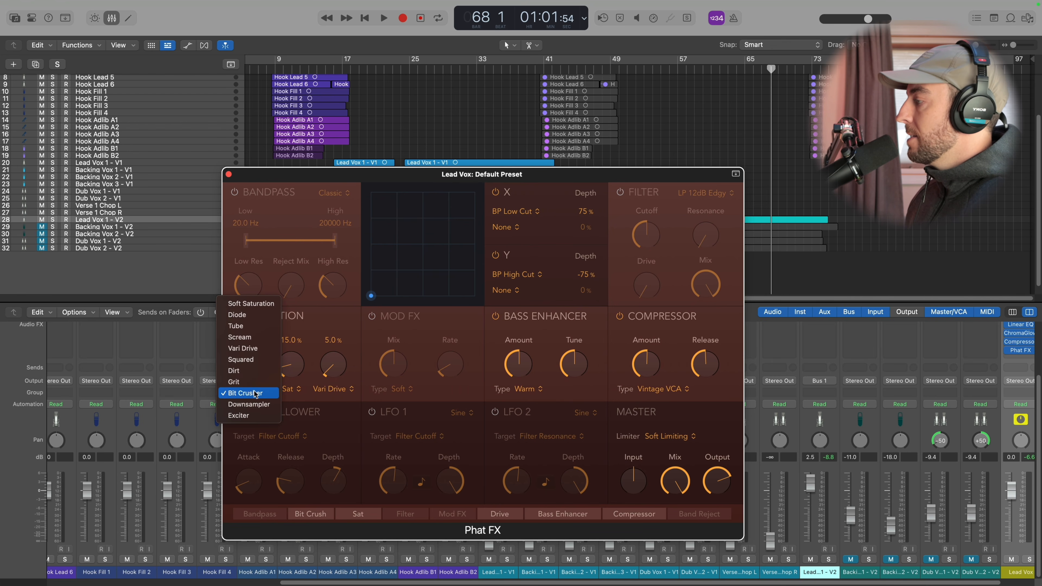
click(325, 346)
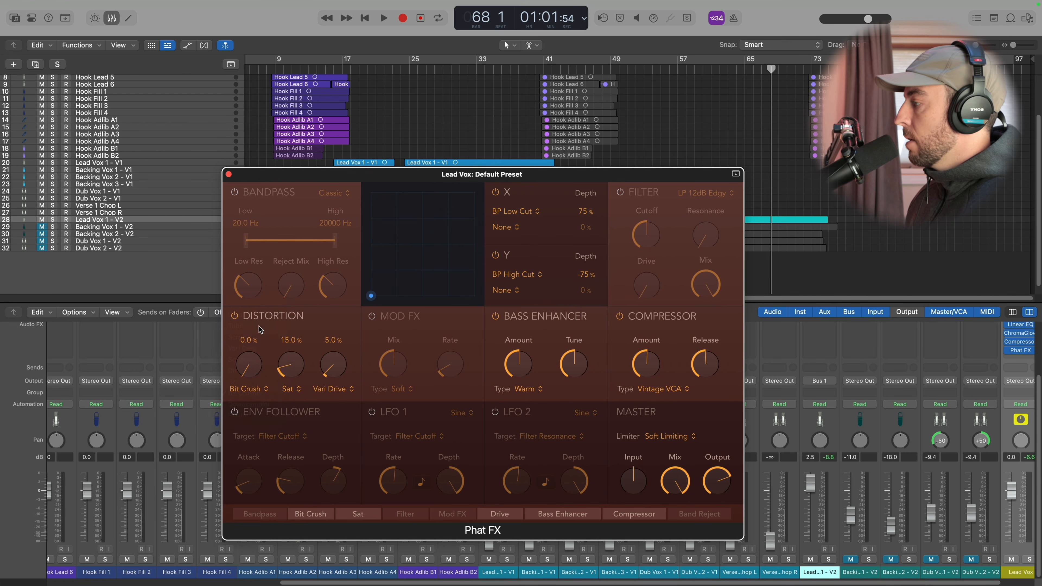
click(235, 317)
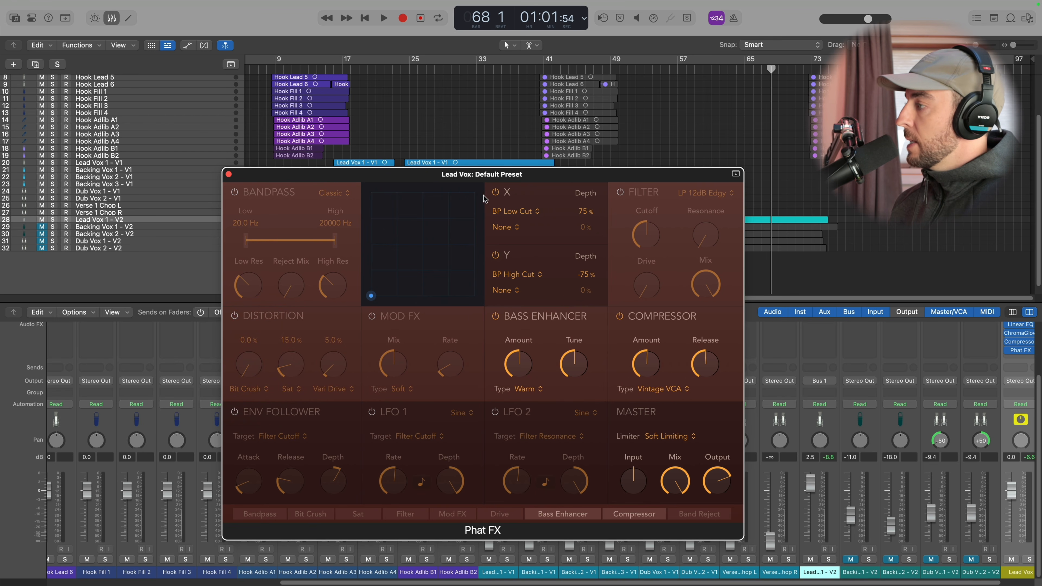
click(496, 192)
click(496, 255)
click(495, 316)
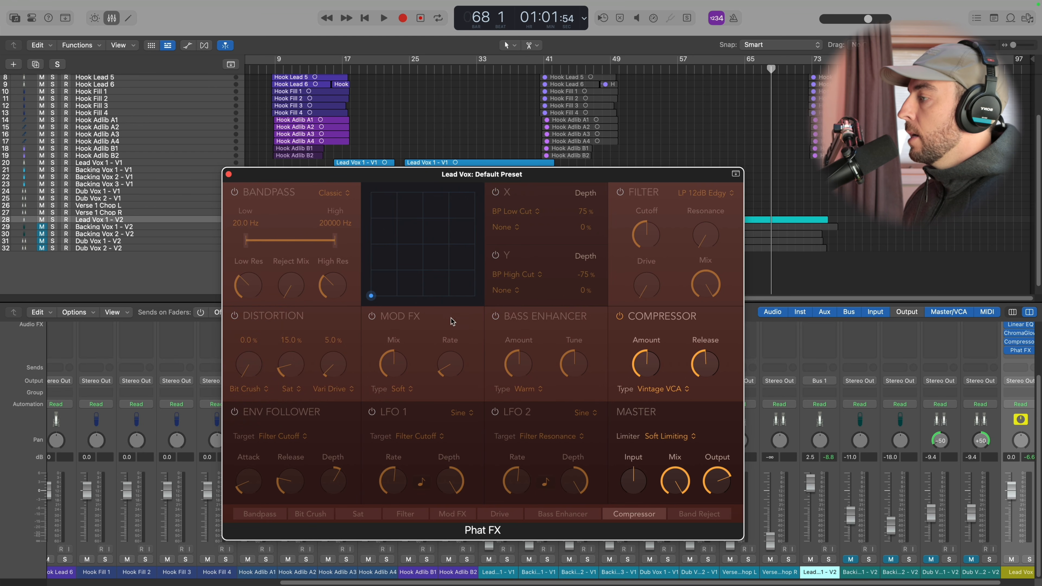
Step: Set Phat FX's master limiter to Off and its compressor type to Vintage Opto
click(667, 436)
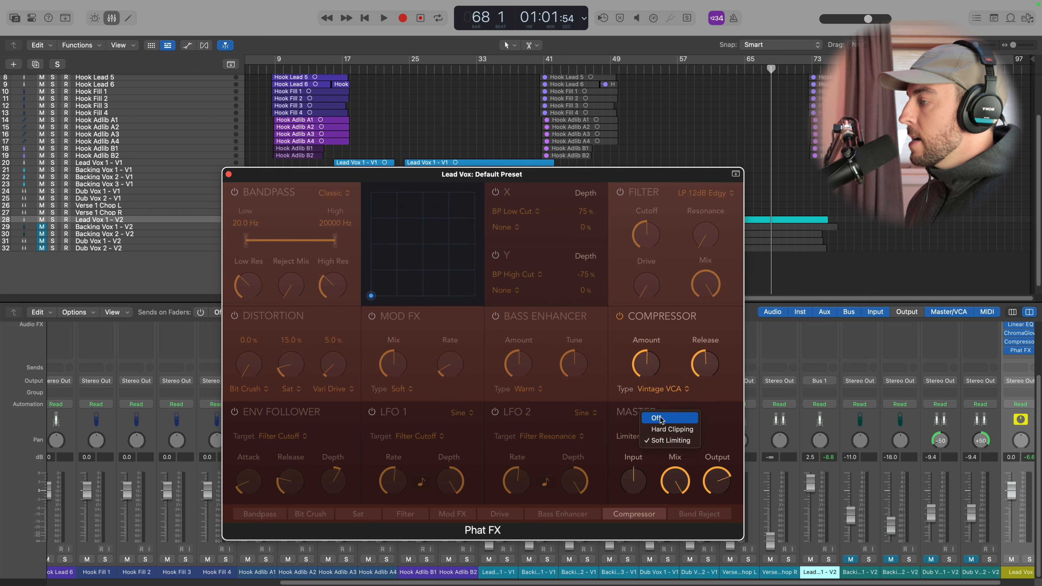
click(646, 418)
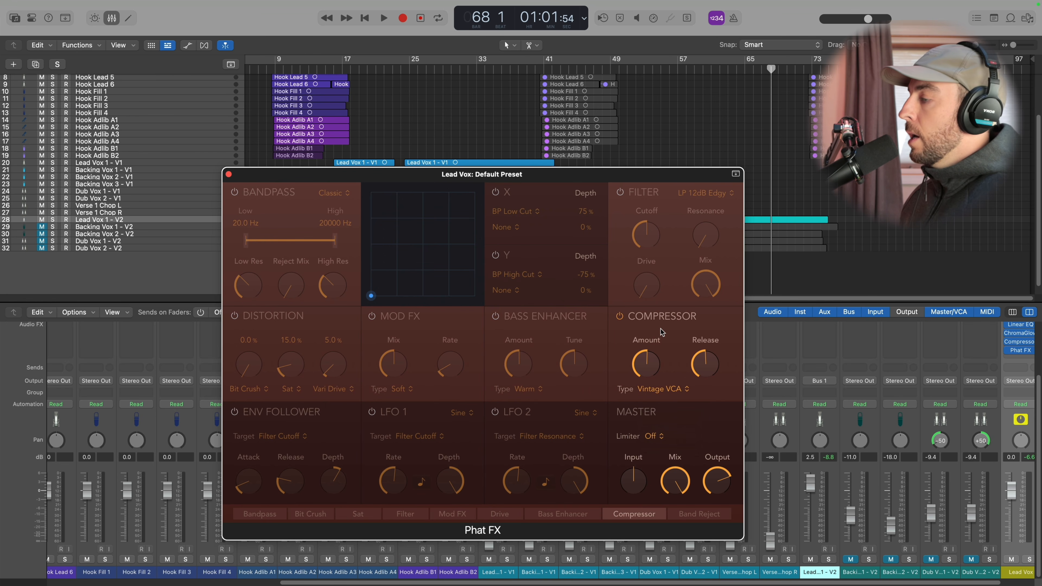
click(671, 393)
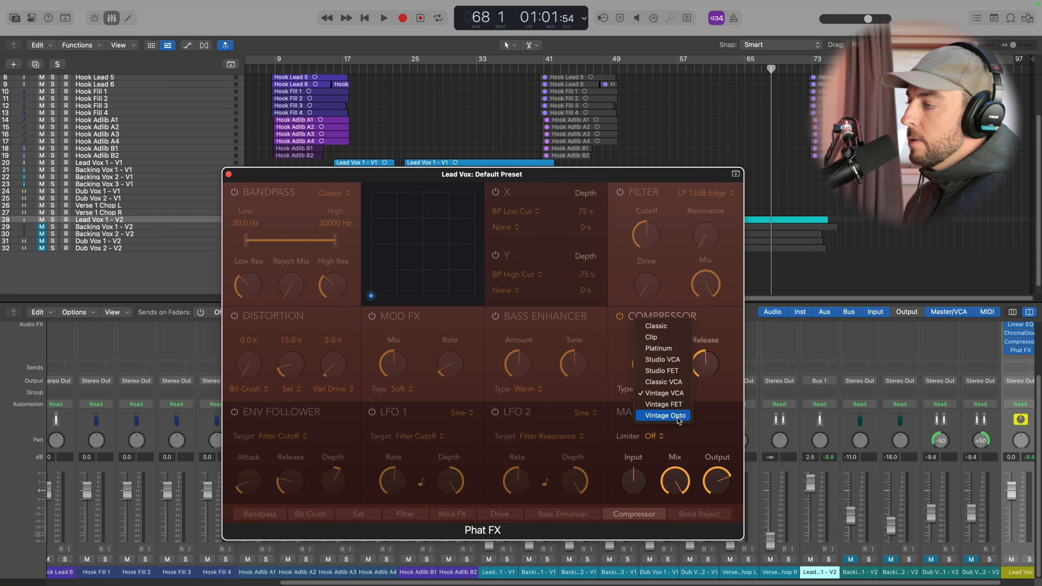
click(678, 418)
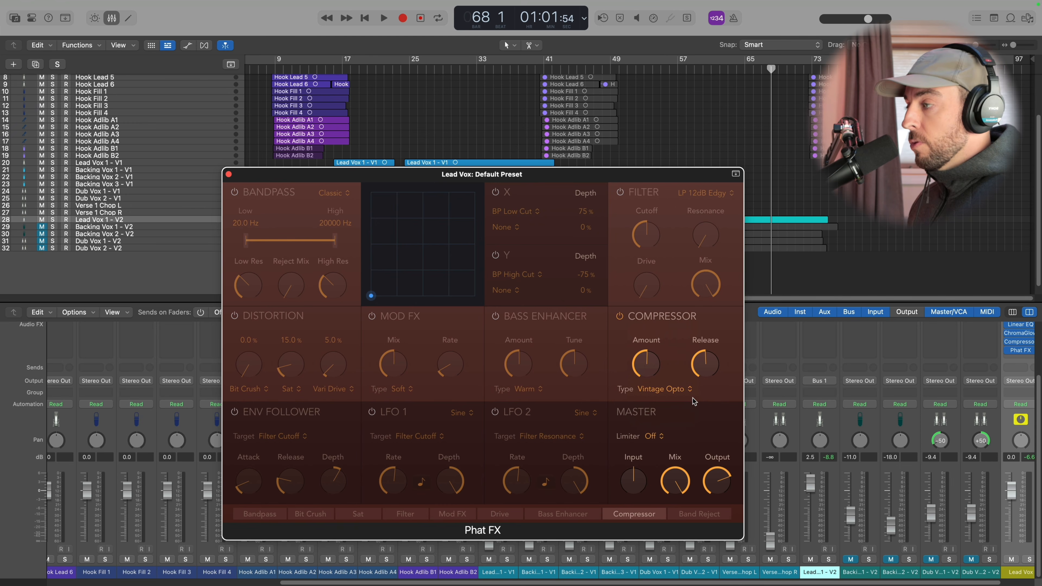
Step: During playback, set the Phat FX compressor's amount to -10 dB and its release to 189 ms
key(space)
mouse_move(653, 374)
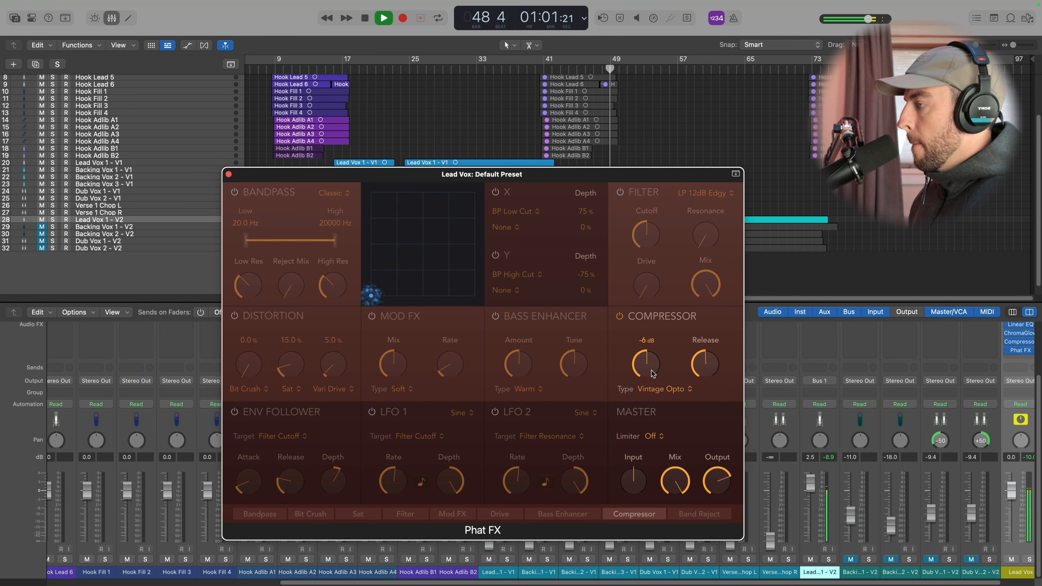
mouse_move(718, 365)
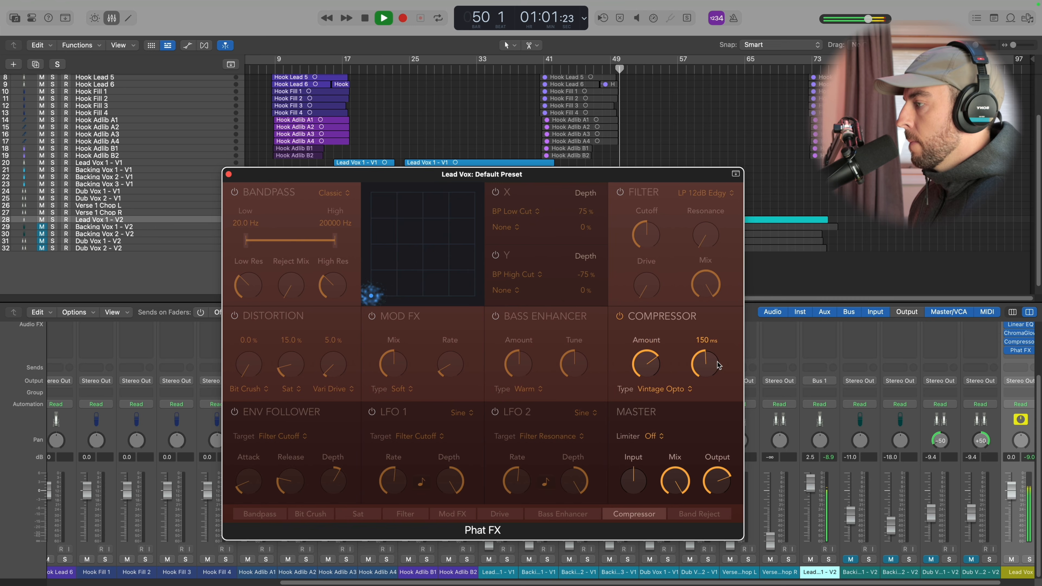
drag(699, 363, 699, 359)
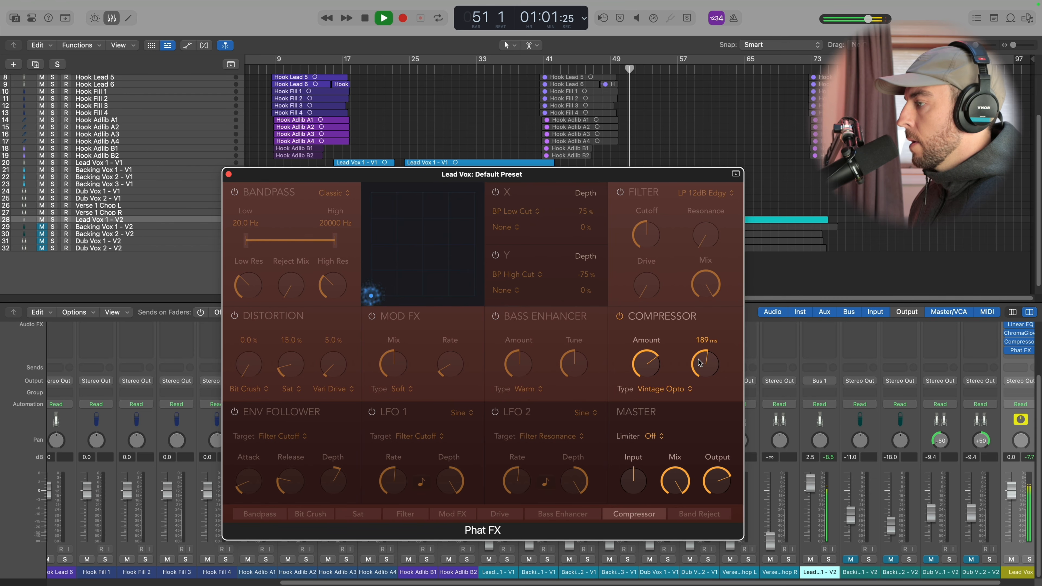
Step: Compare the Phat FX compressor bypassed and active, lower the Lead Vox 1 - V2 fader to 2.0 dB, and stop playback
click(619, 319)
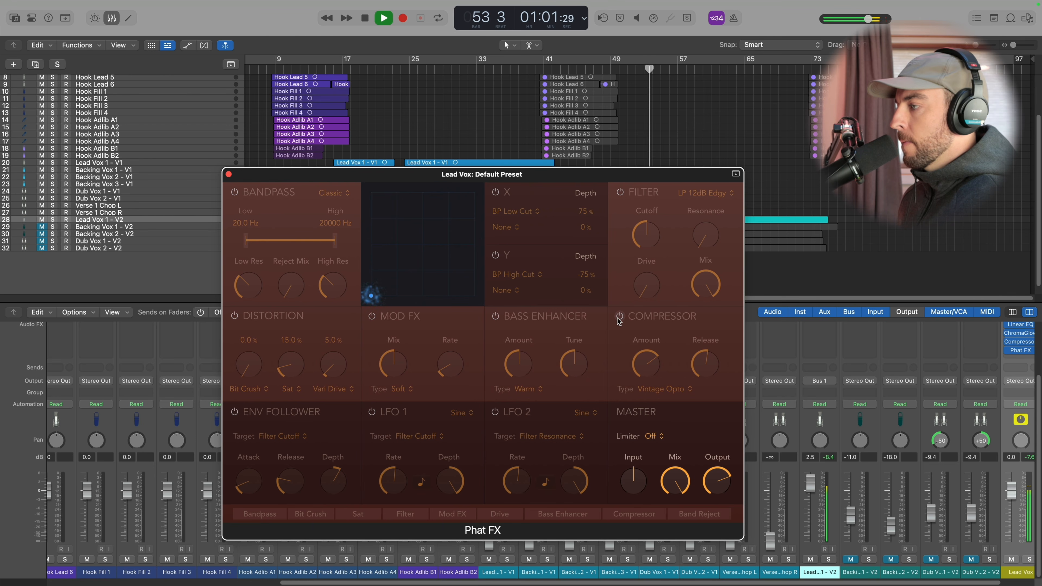
click(620, 317)
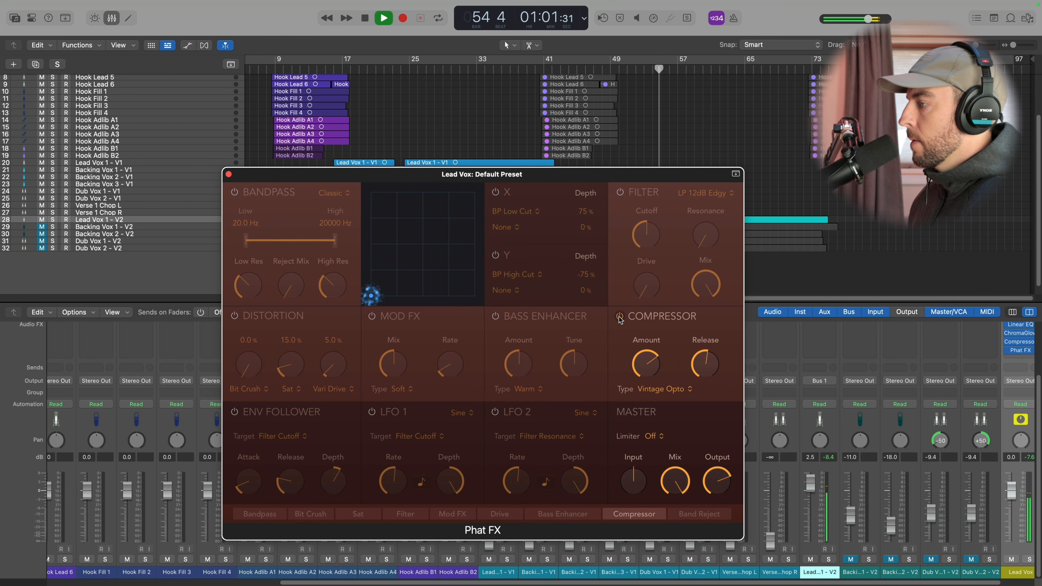
mouse_move(692, 338)
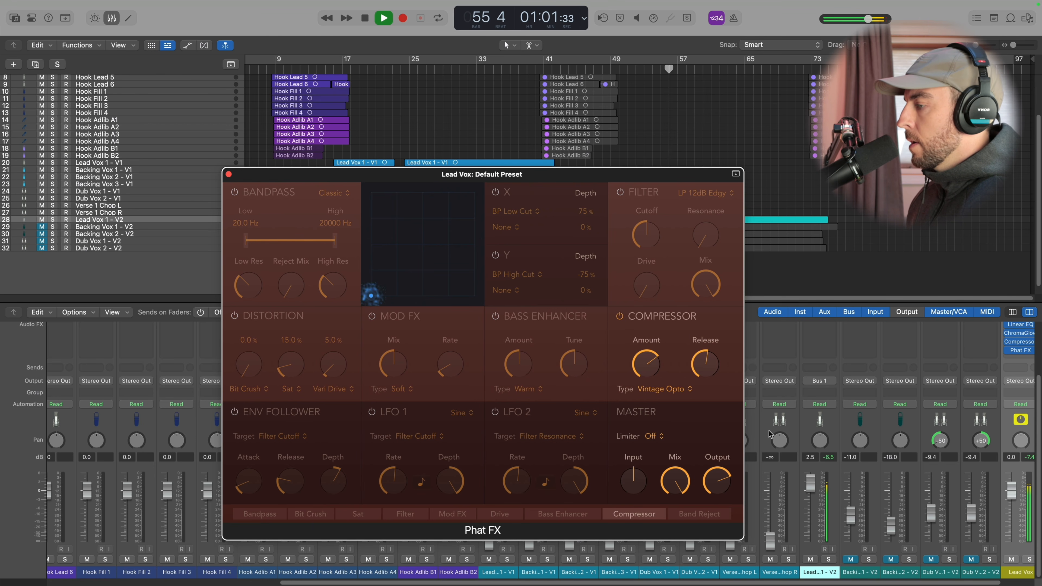
drag(809, 489, 809, 491)
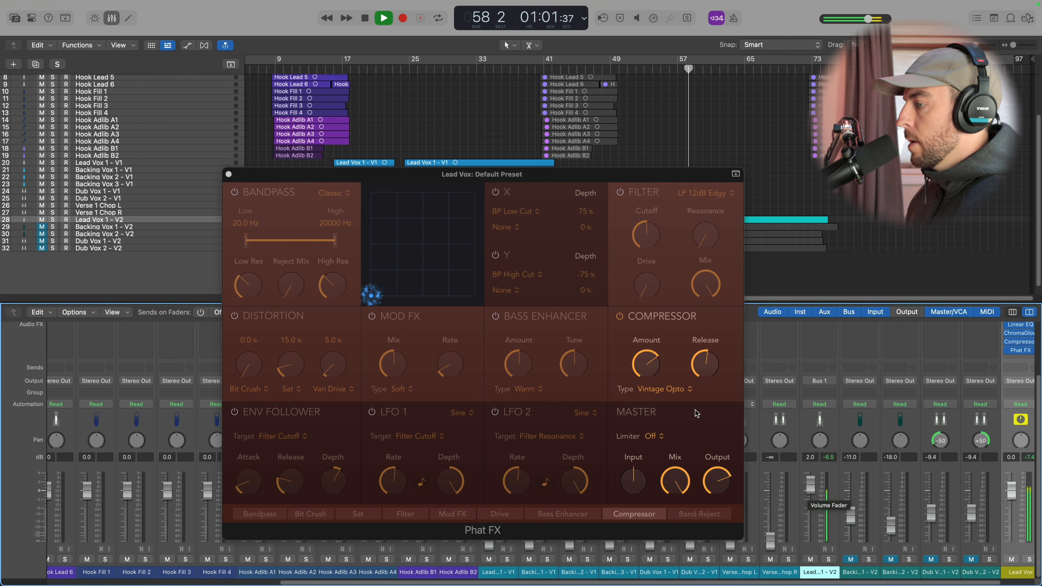
key(space)
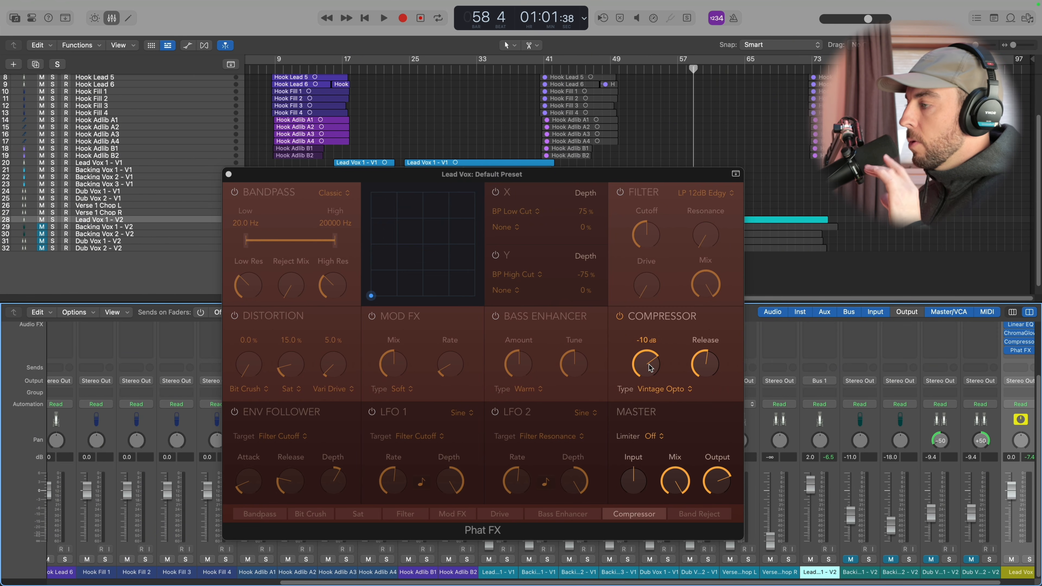
Step: Look over the Phat FX compressor types, keep Vintage Opto, and close the plug-in window
click(661, 389)
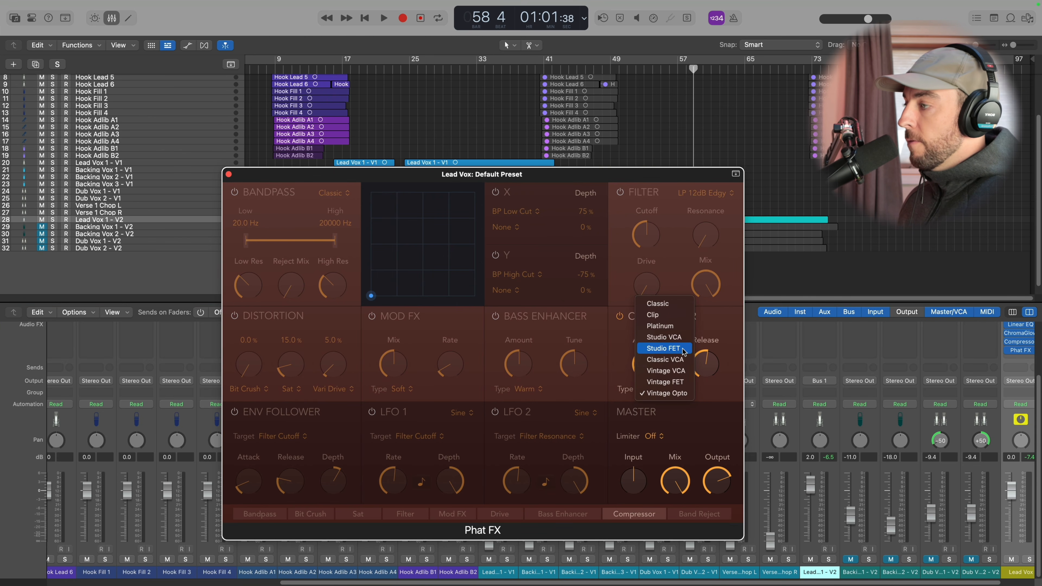
click(713, 327)
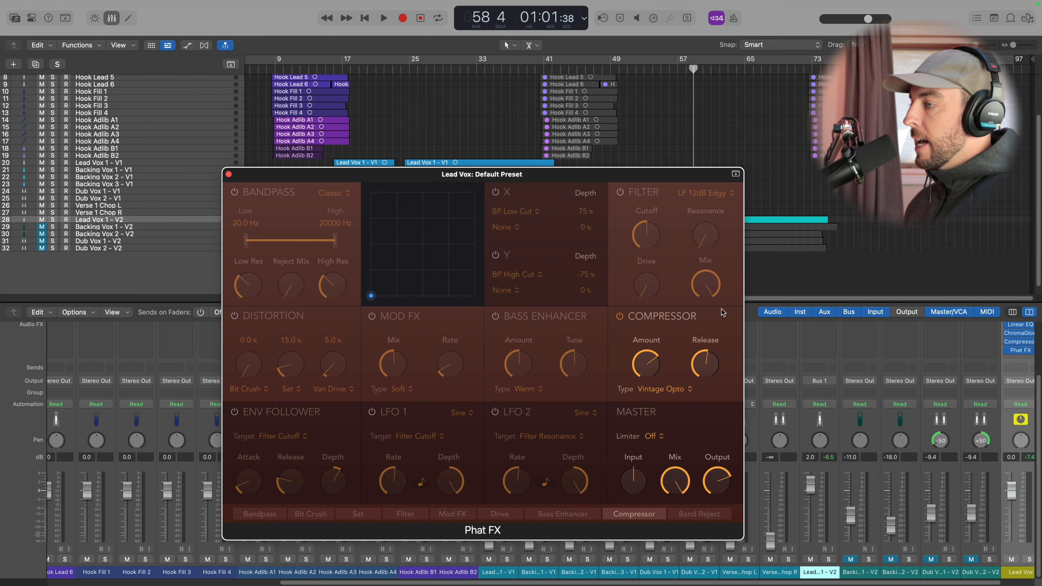
click(229, 175)
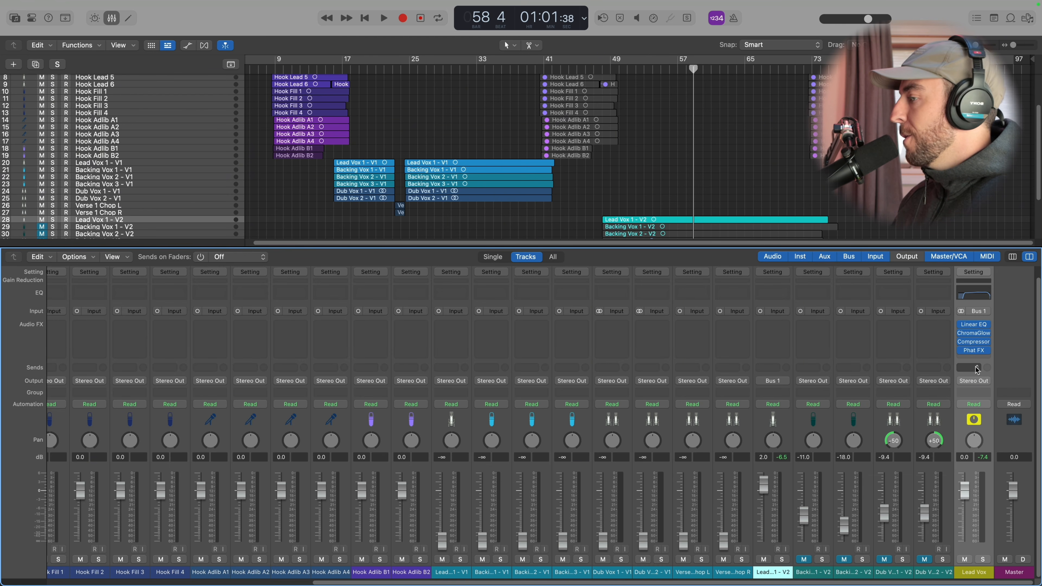
Step: Add a Bus 2 send to the Lead Vox channel and rename the new aux channel Parallel Comp
click(976, 368)
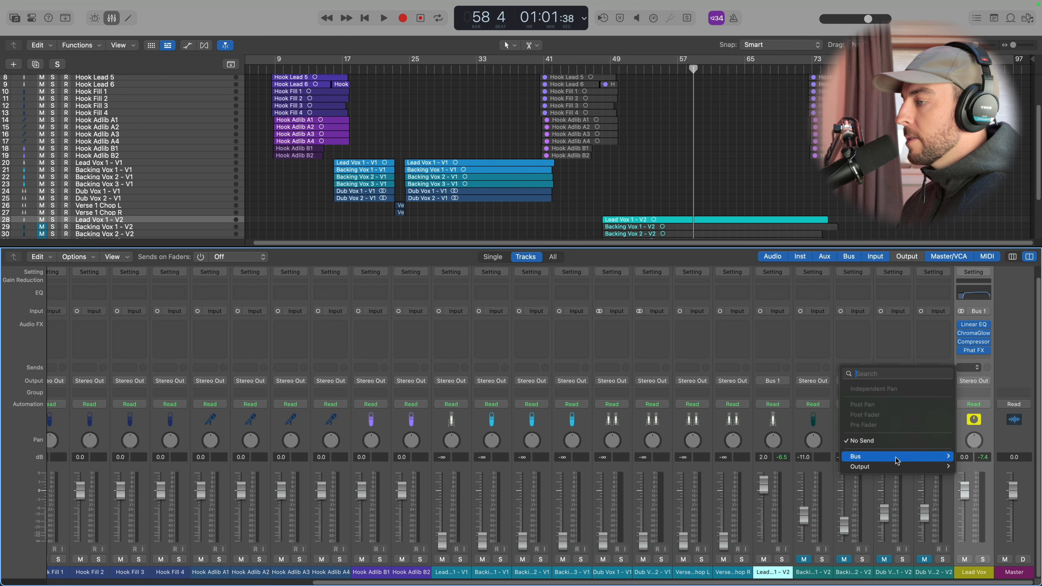
mouse_move(916, 456)
click(973, 196)
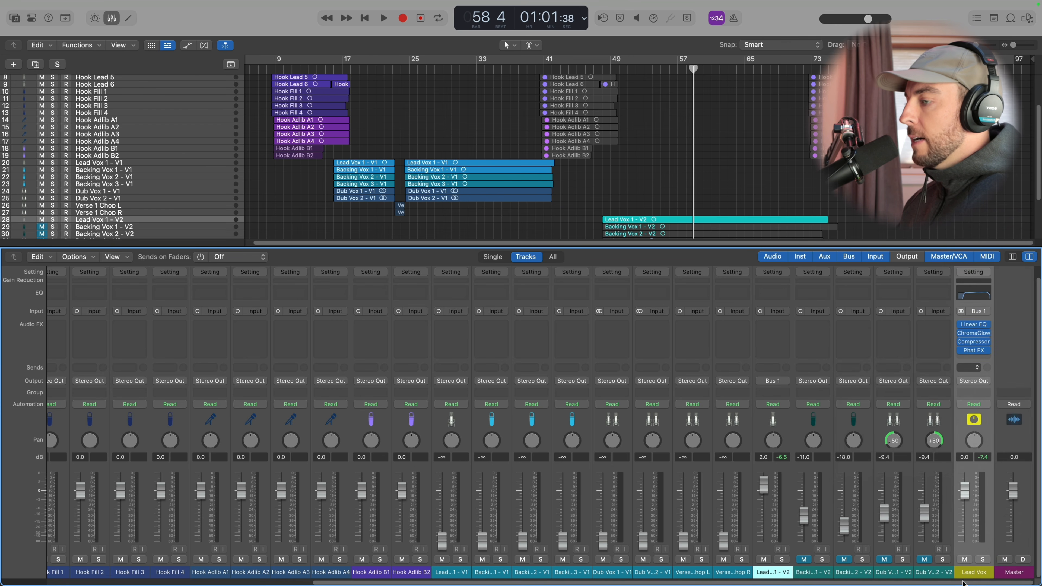
double_click(979, 572)
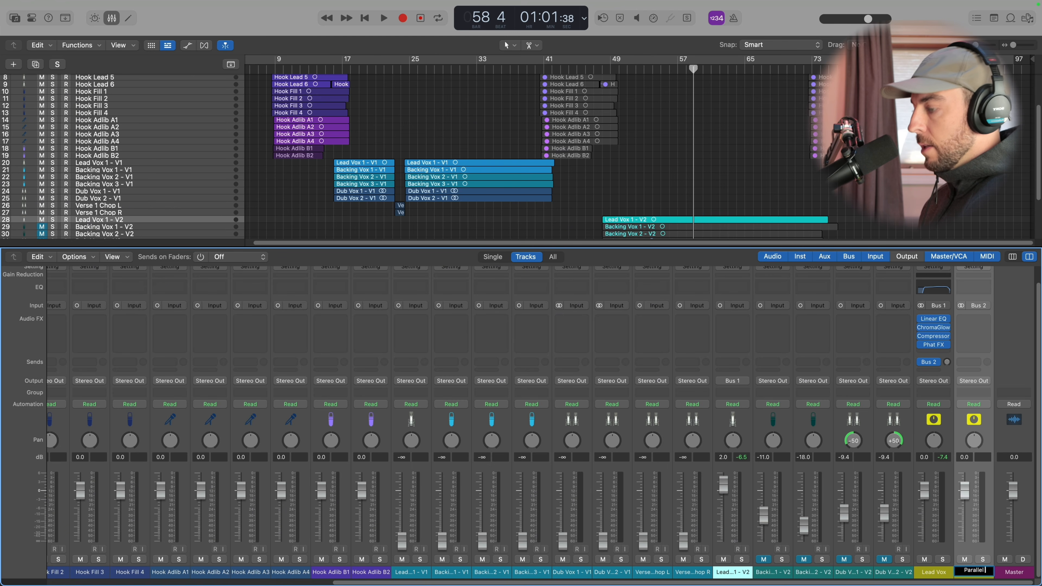
text(Parallel Comp)
key(Return)
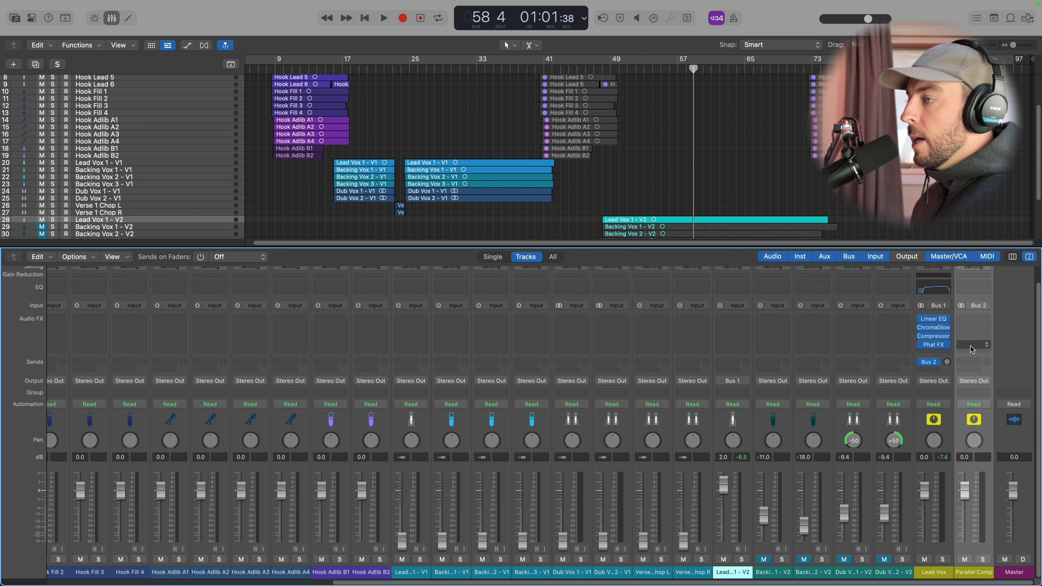
Step: Insert a Compressor on the Parallel Comp channel and turn up the Bus 2 send on Lead Vox
scroll(975, 345, up, 1)
click(985, 334)
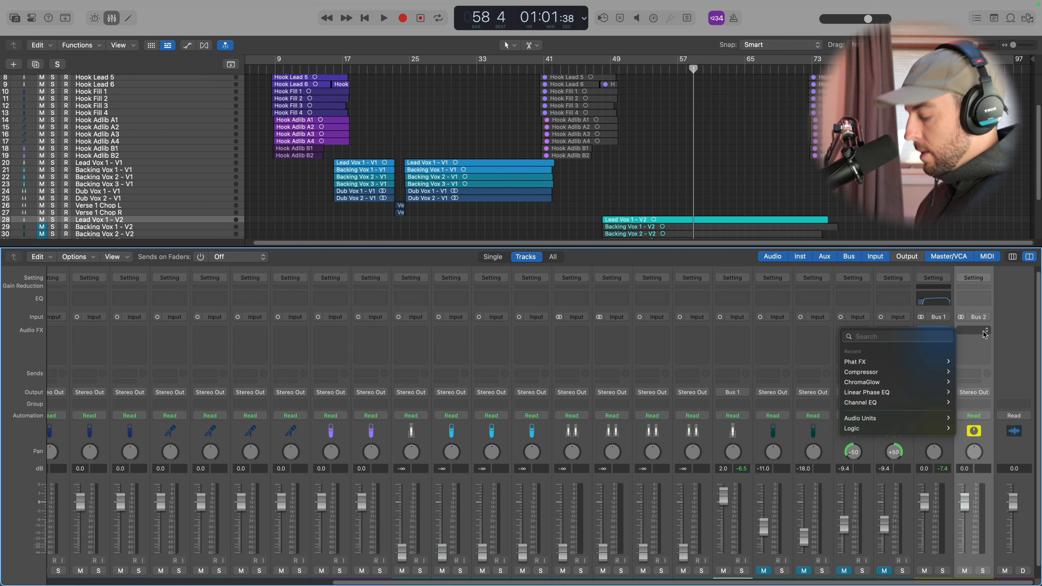
text(compress)
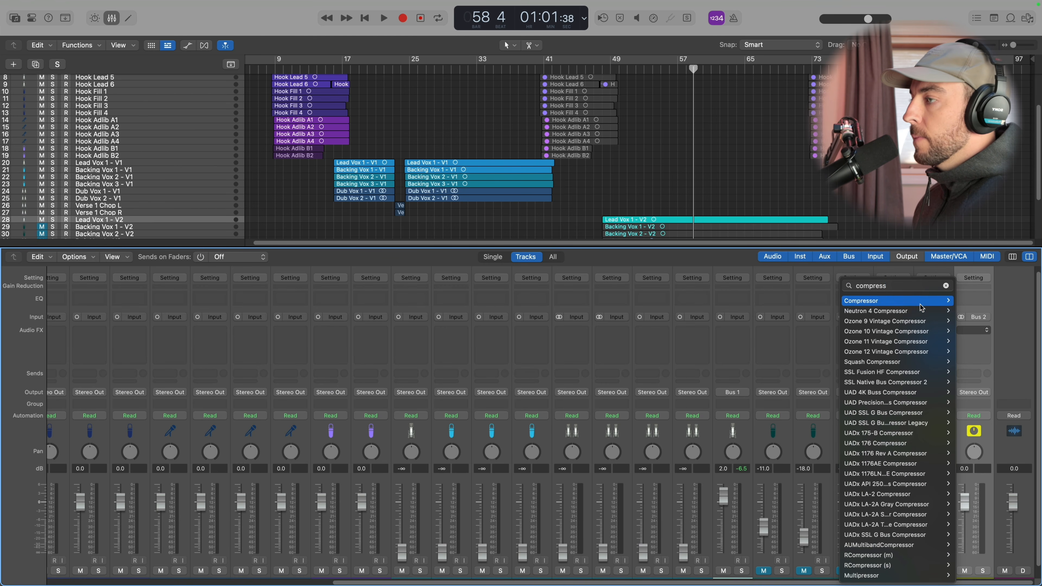
click(966, 308)
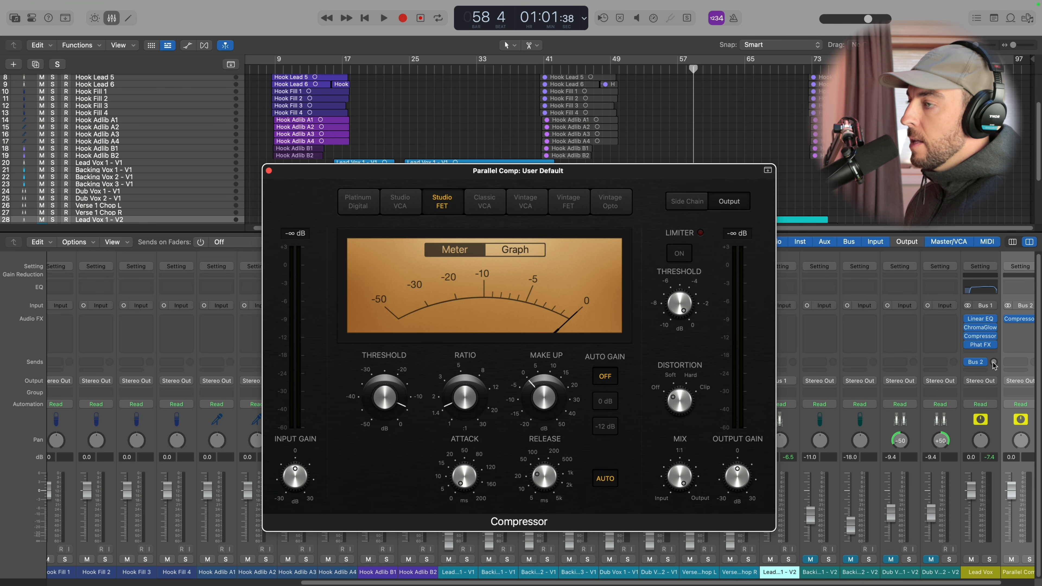
mouse_move(990, 348)
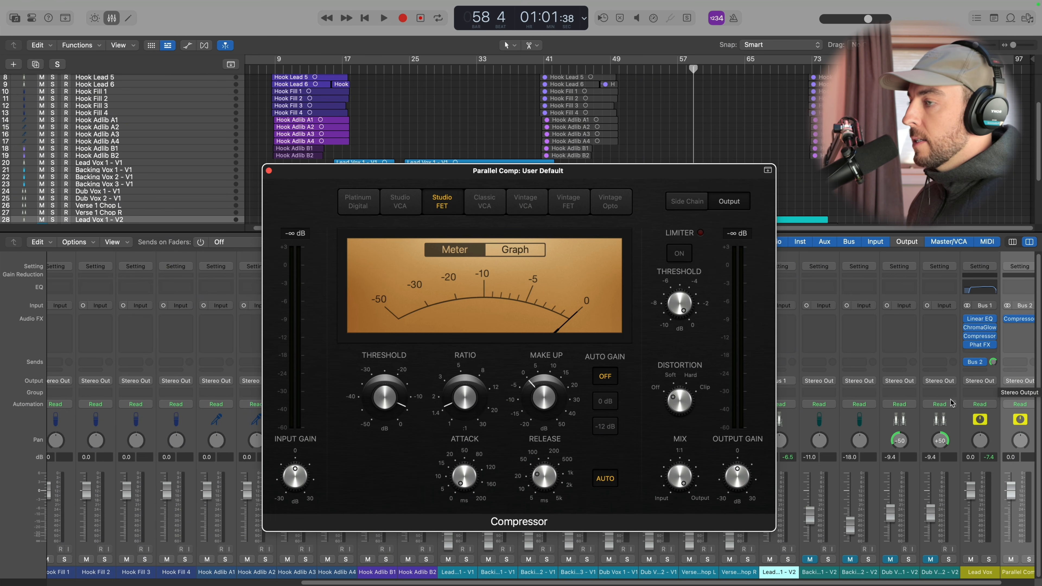
Step: Solo Parallel Comp and, during playback, set its compressor's threshold to -28 dB and its ratio to 5:1
scroll(969, 513, right, 2)
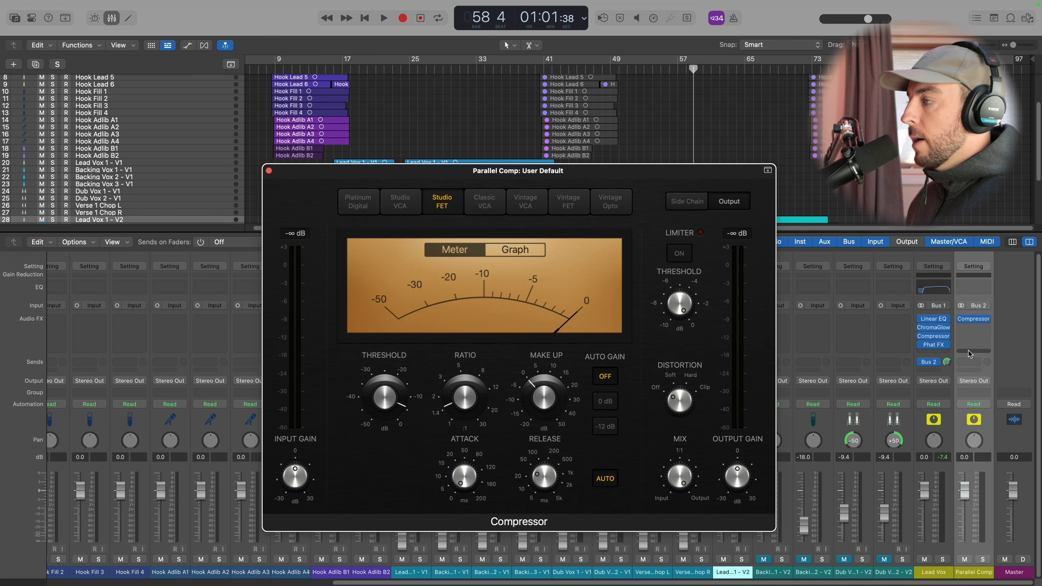
click(983, 559)
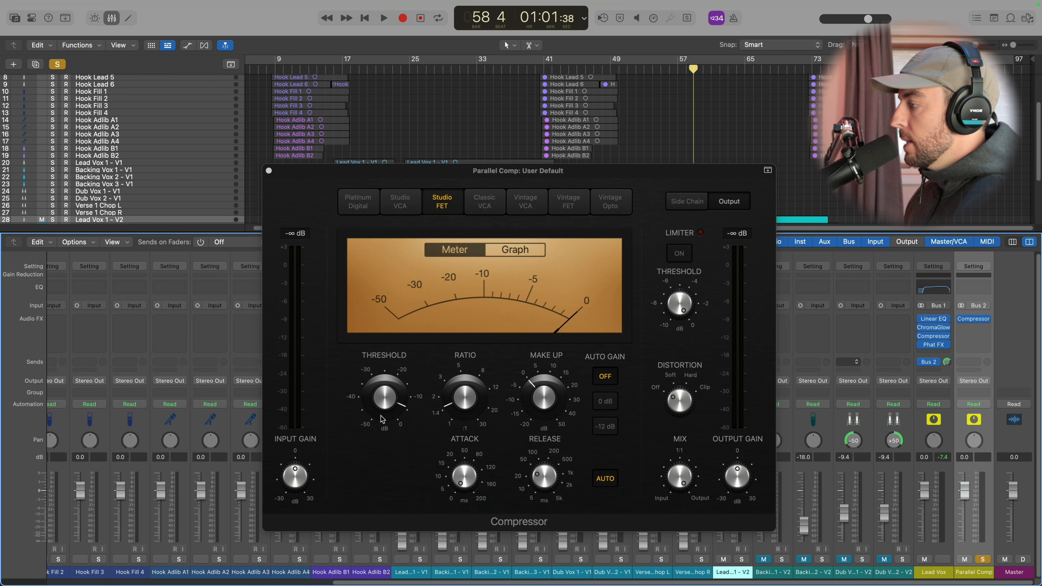
key(space)
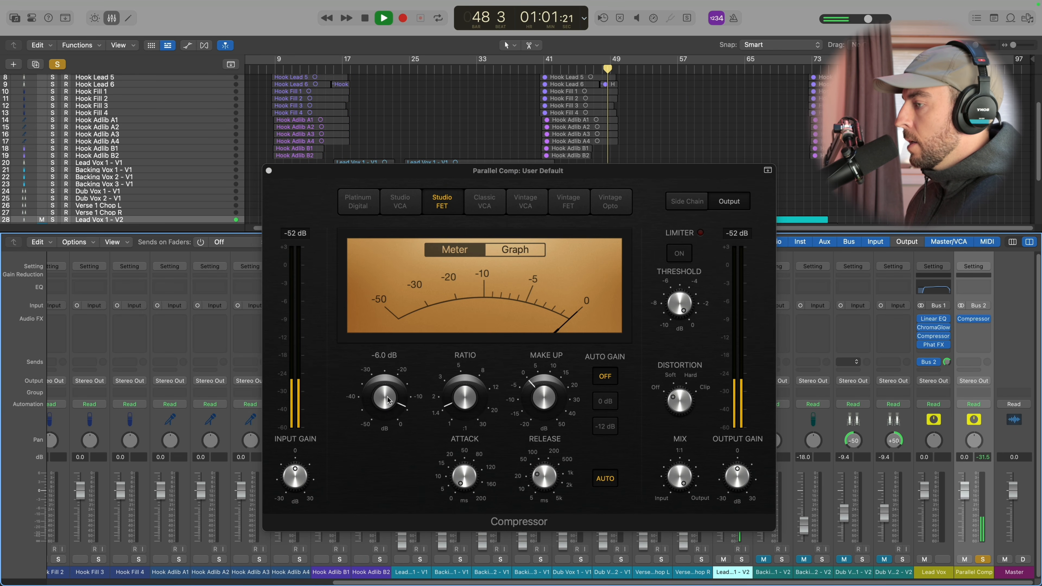
drag(387, 411, 382, 451)
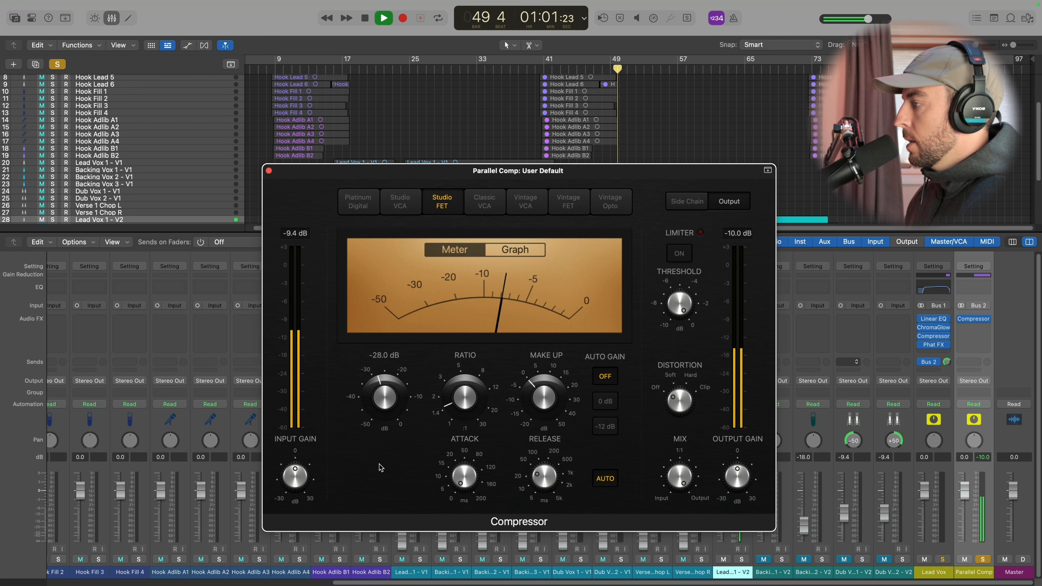
drag(471, 417, 469, 362)
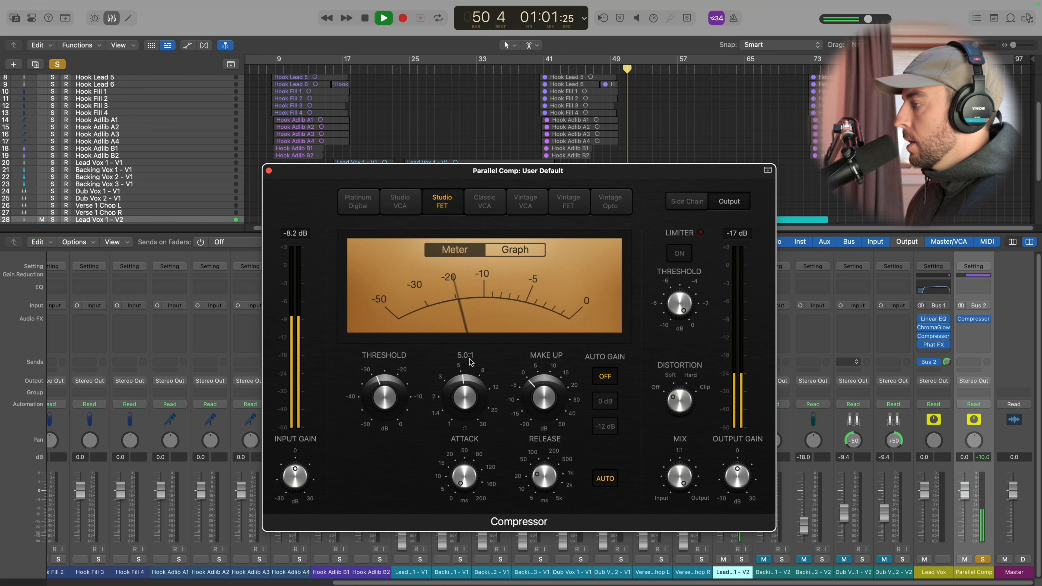
Step: Raise the Parallel Comp compressor's threshold above -22 dB, lengthen its release slightly past 100 ms, and stop playback
drag(379, 386, 377, 356)
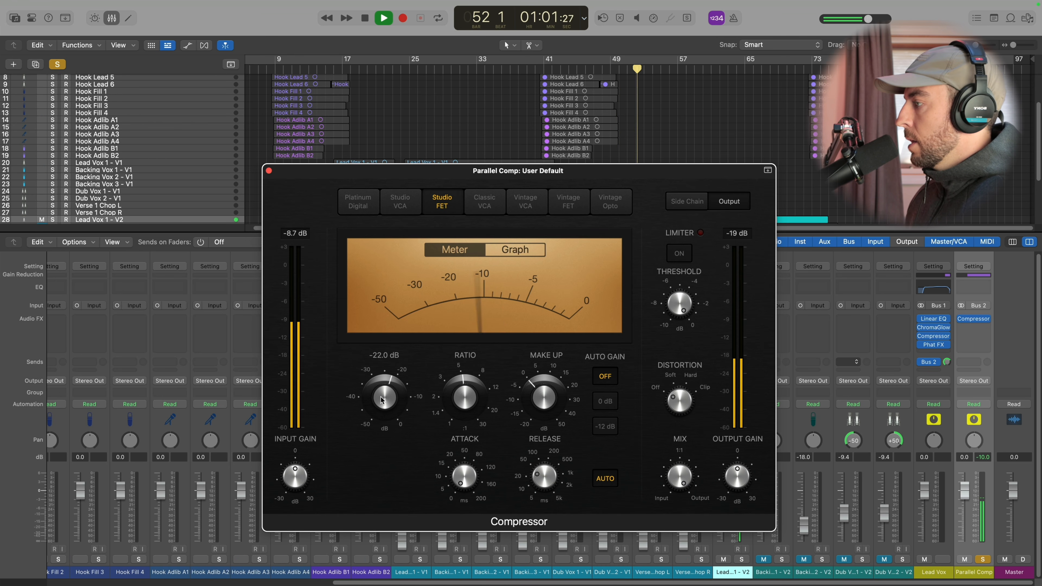
drag(380, 408, 380, 397)
drag(462, 476, 460, 462)
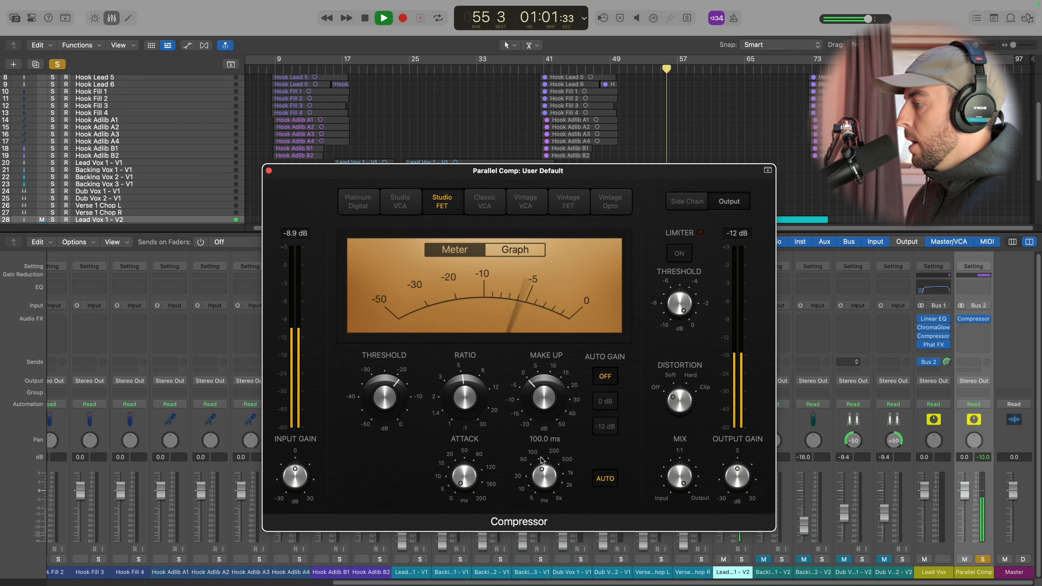
drag(544, 476, 543, 452)
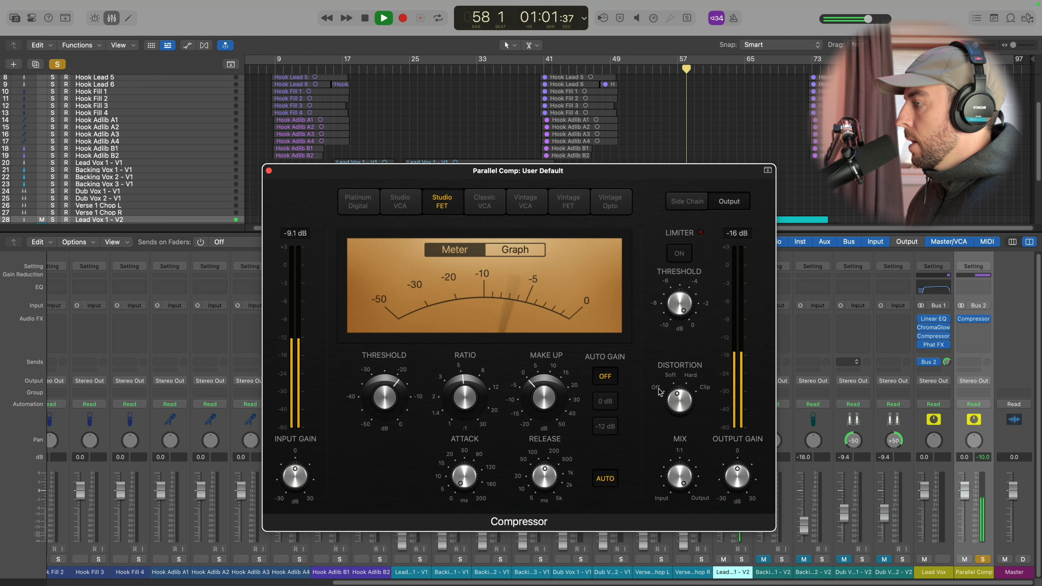
key(space)
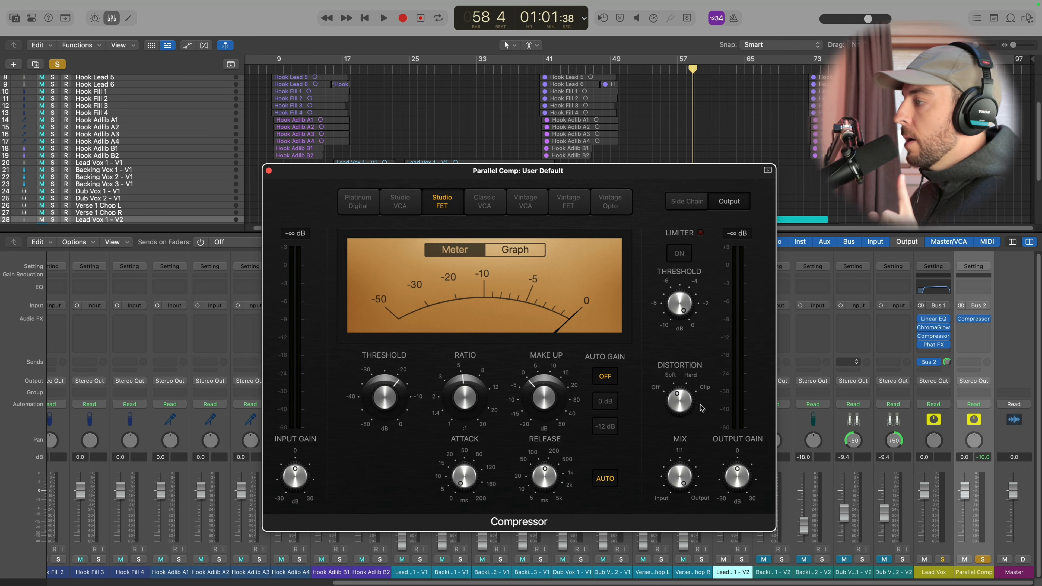
Step: Unsolo Parallel Comp and blend it under the lead during playback, lowering its fader to -13 dB
mouse_move(537, 381)
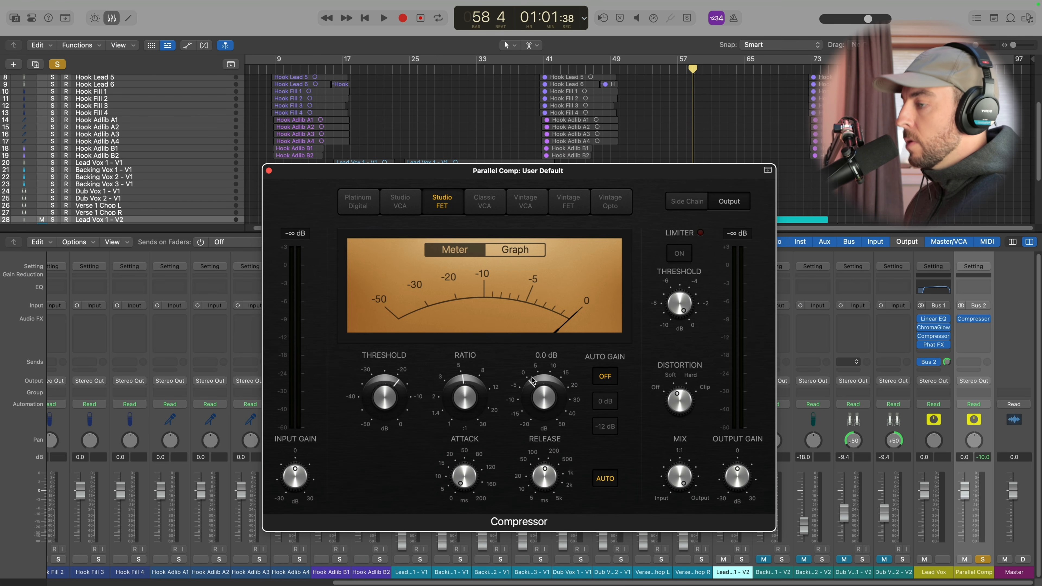
click(987, 560)
drag(965, 506, 966, 542)
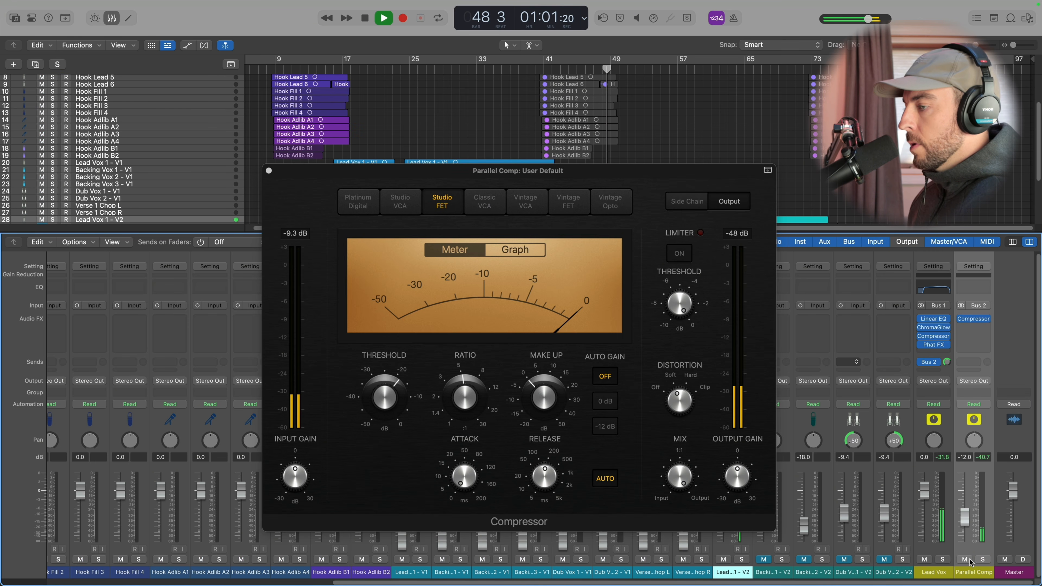
click(966, 560)
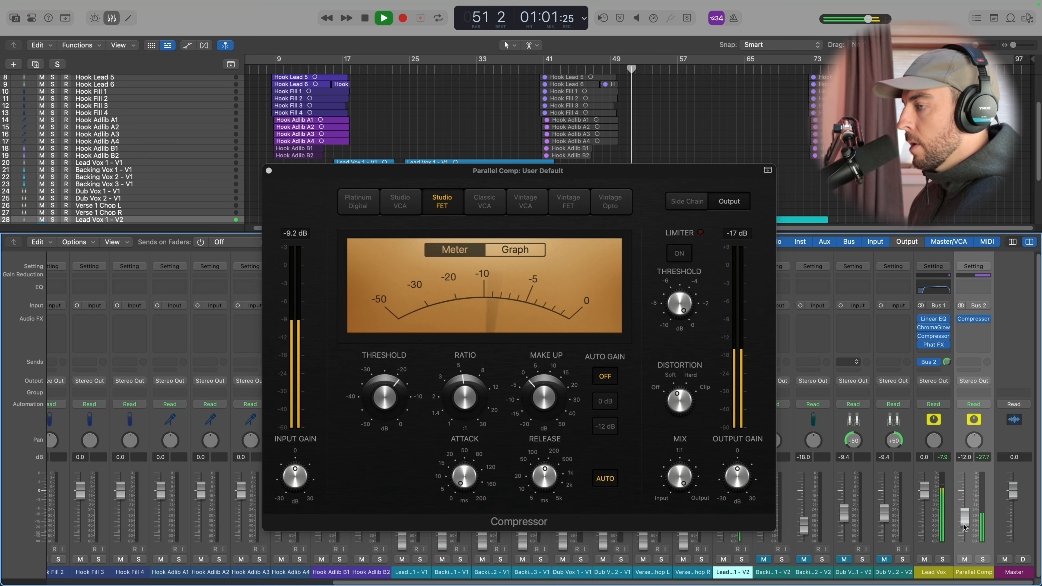
drag(965, 525, 965, 531)
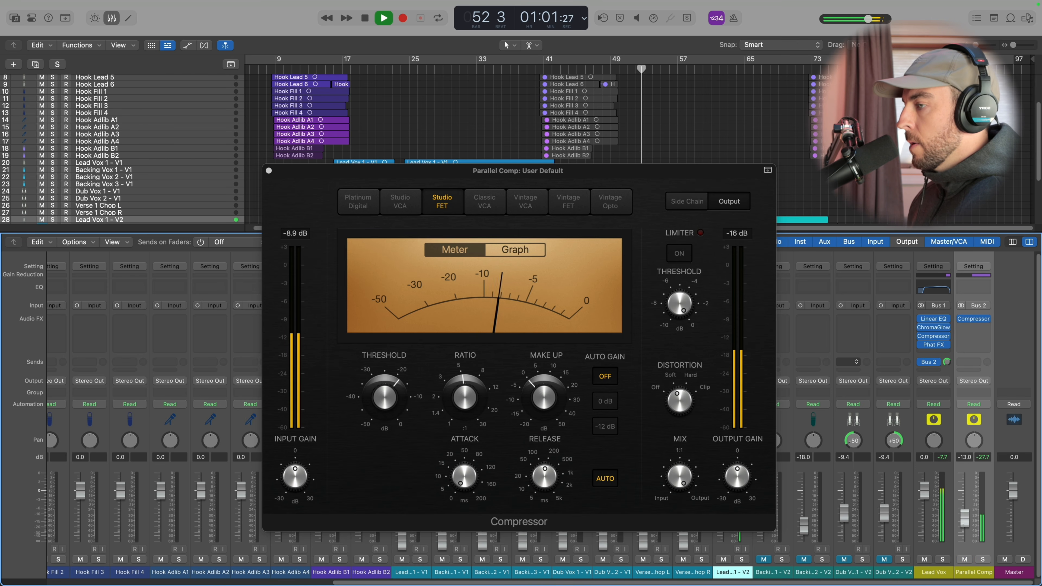
Step: Compare the soloed Lead Vox with and without Parallel Comp during playback
click(983, 560)
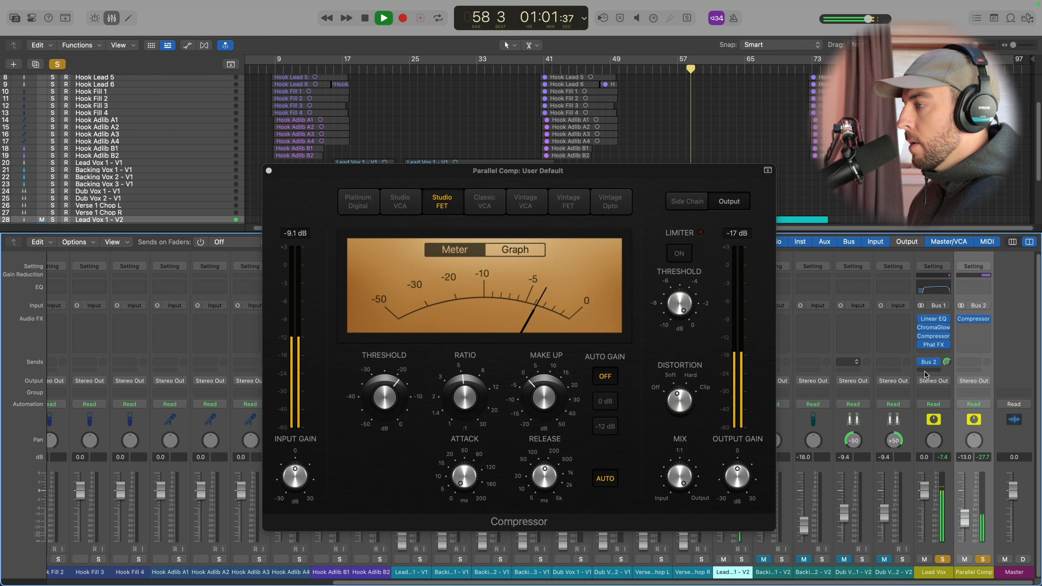
click(985, 560)
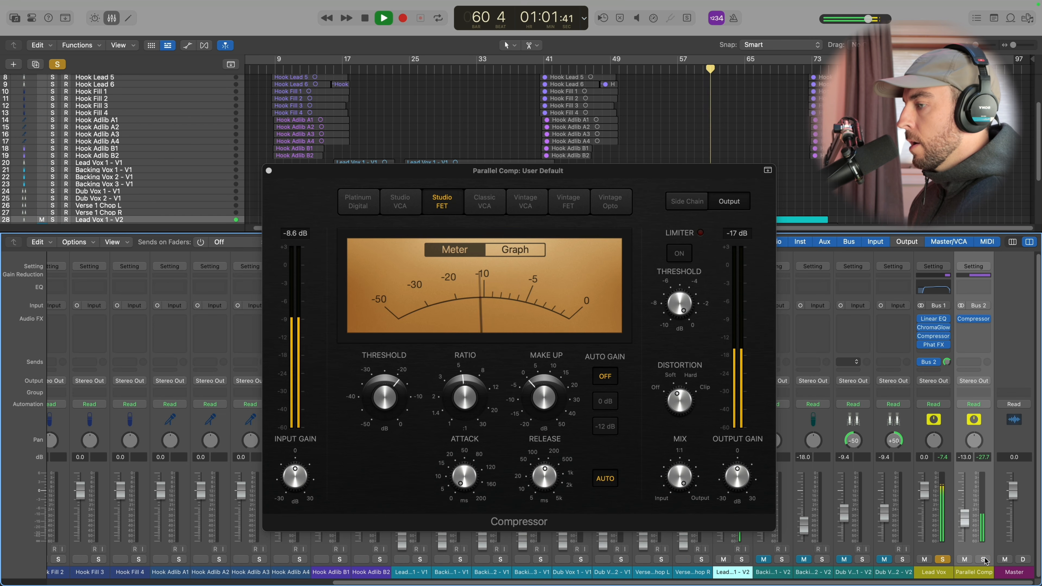
click(985, 560)
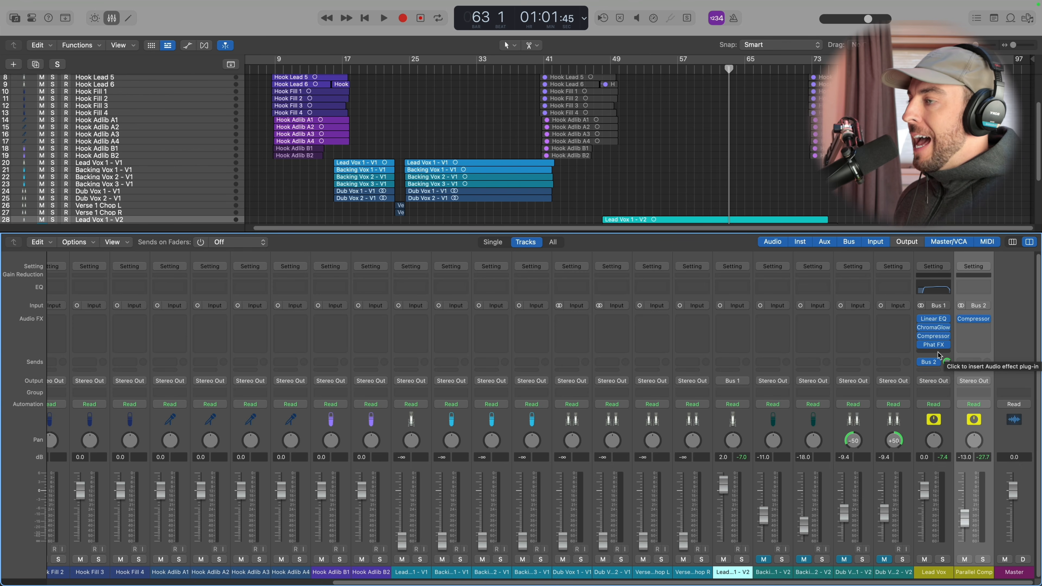
Step: Check the Linear Phase EQ curve on Lead Vox and insert a stereo Vintage Graphic EQ after Phat FX
click(934, 319)
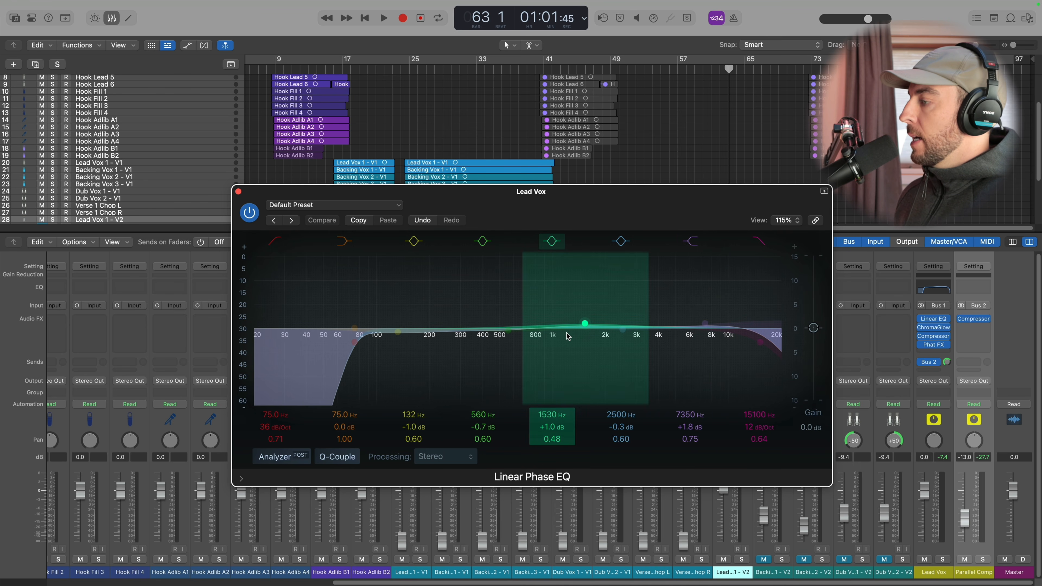
click(238, 191)
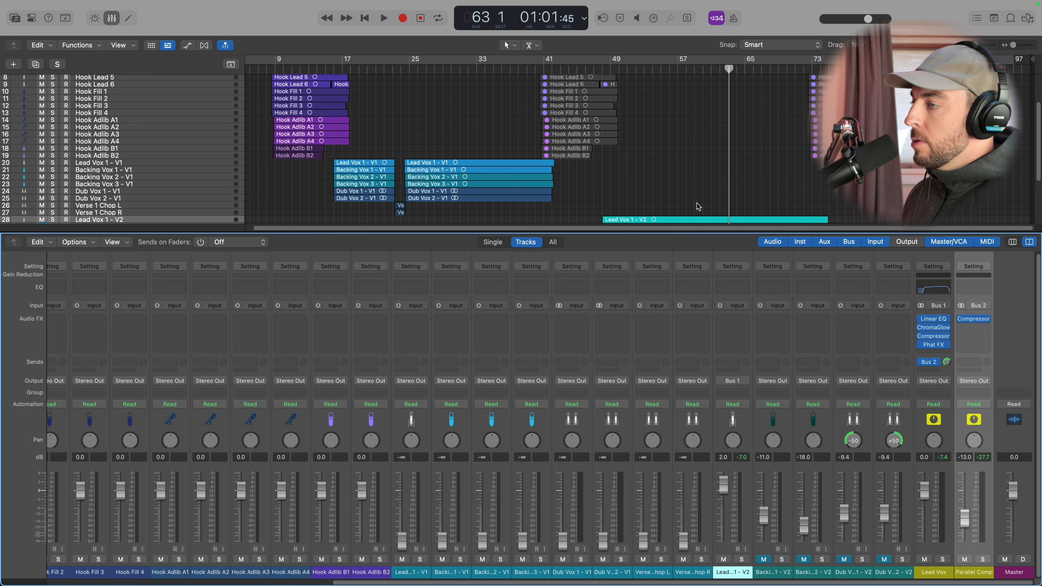
click(933, 353)
mouse_move(940, 449)
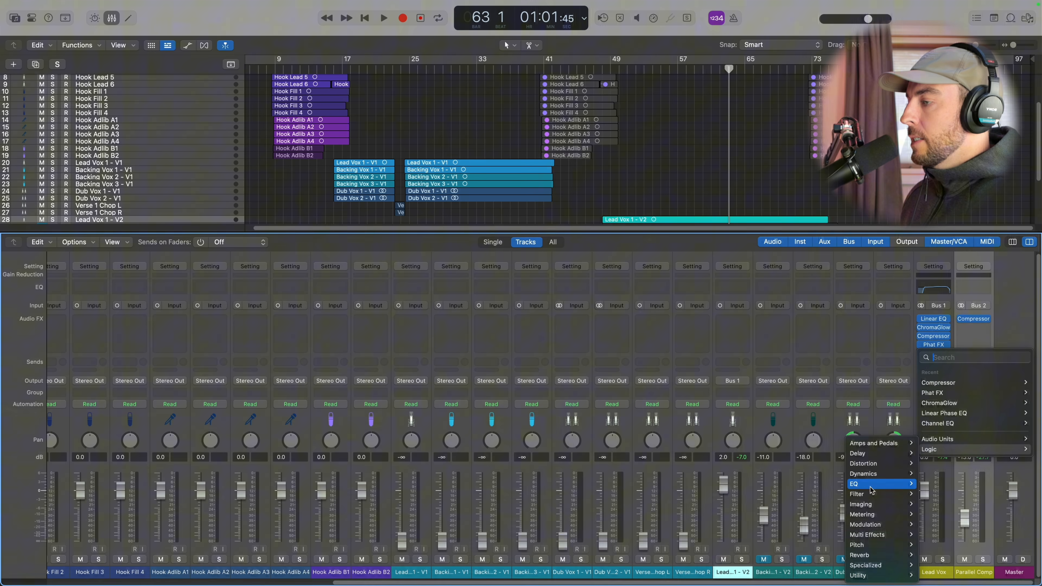
mouse_move(872, 486)
mouse_move(952, 524)
mouse_move(884, 528)
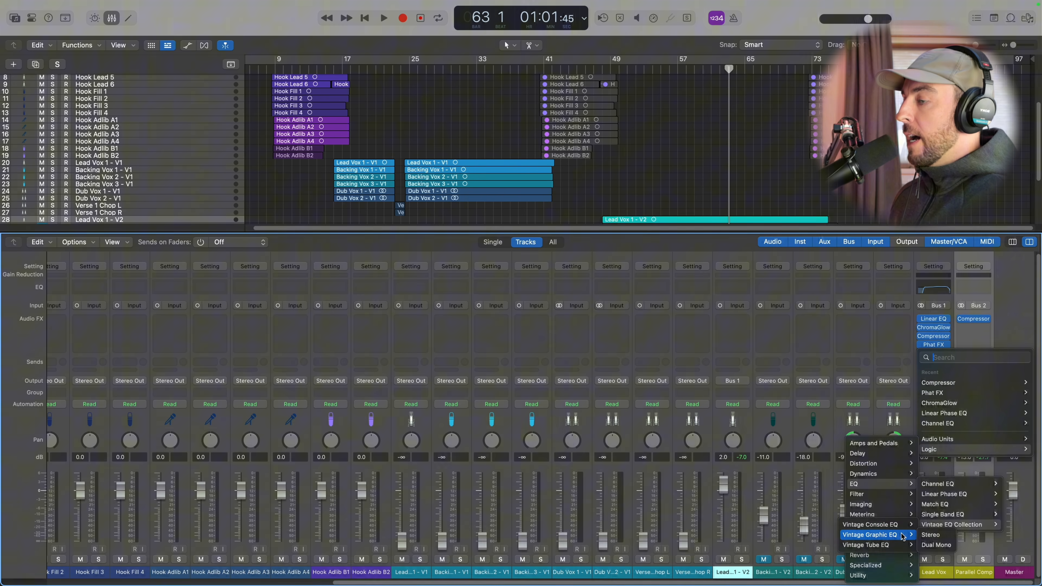
click(932, 535)
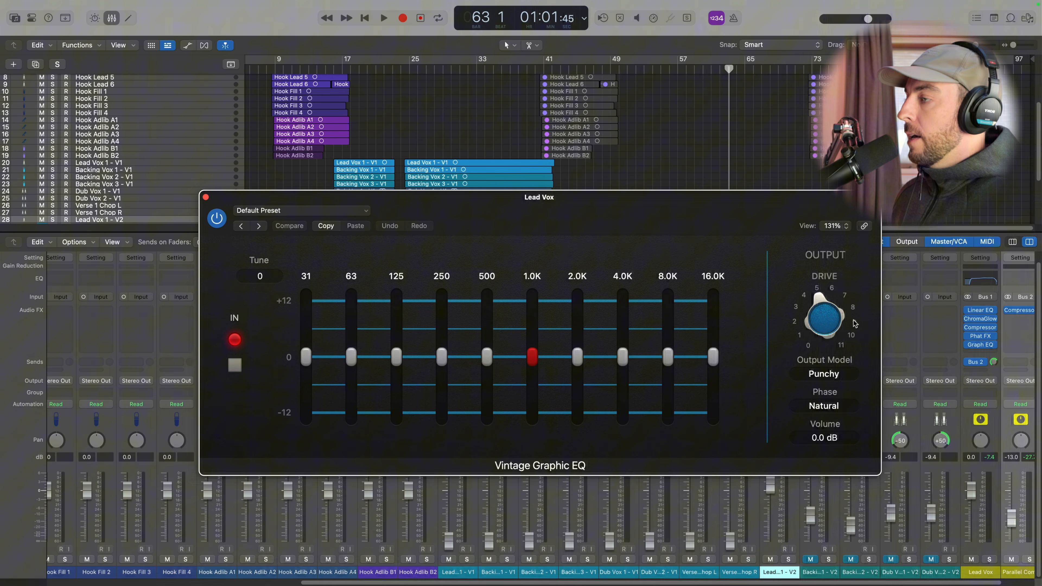
Step: Lower the Vintage Graphic EQ's drive and set its output model to Off
drag(832, 318, 832, 346)
click(833, 371)
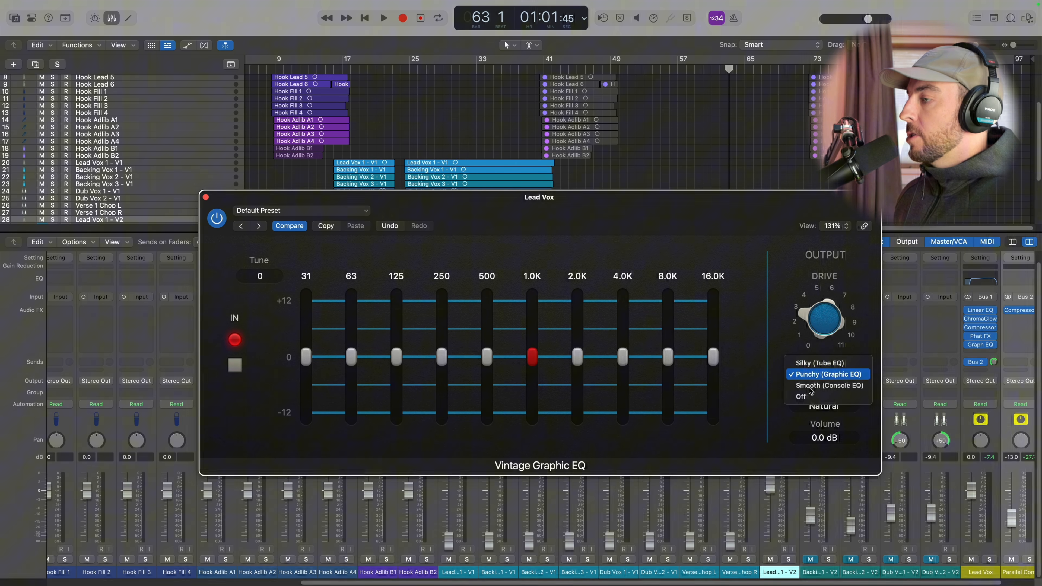
click(803, 397)
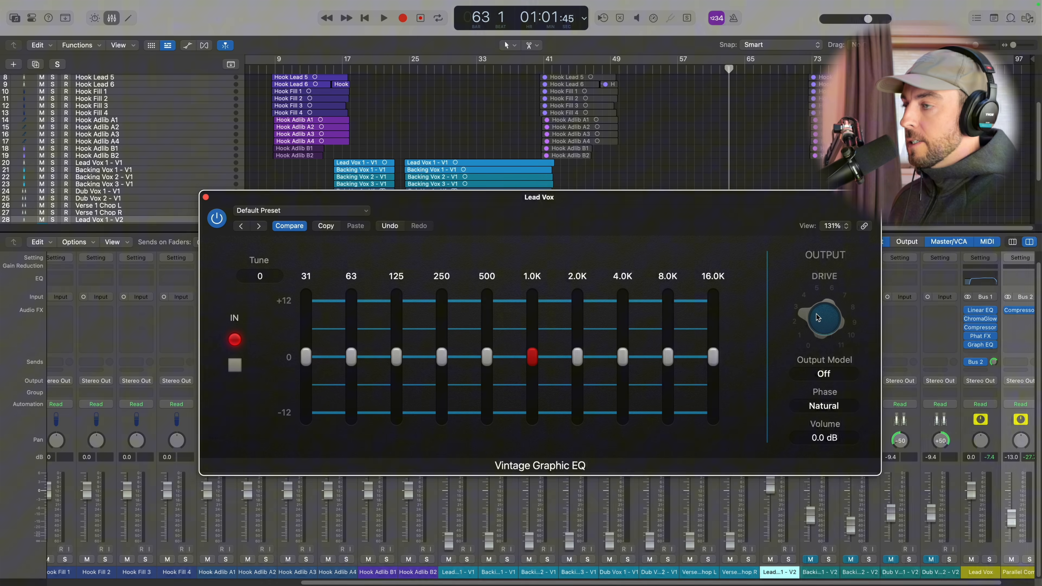
click(980, 318)
click(259, 198)
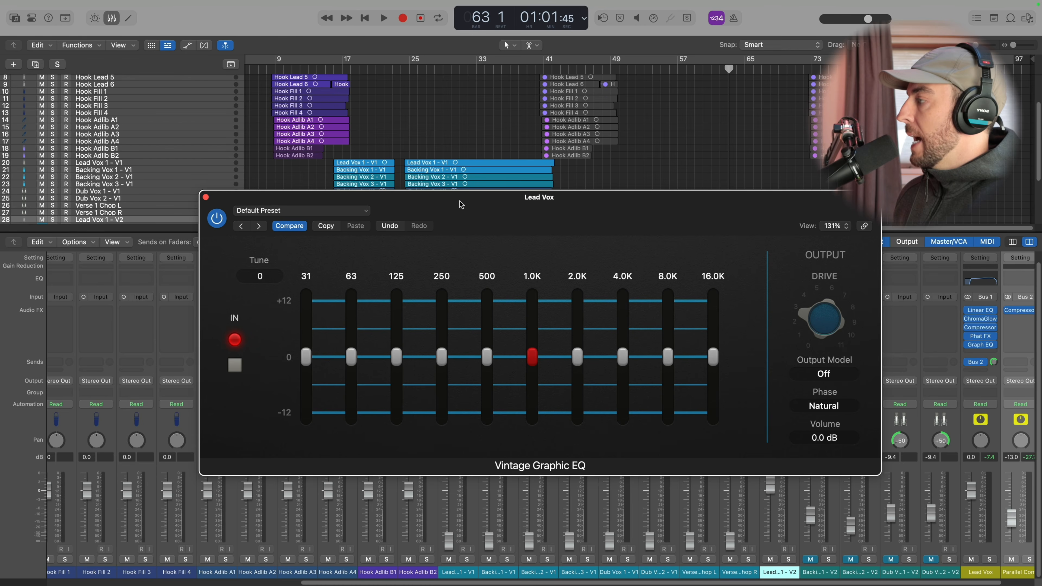
Step: Tune the Vintage Graphic EQ to +5 and, during playback, gently boost the 10.7K band and raise the 21.4K band about 1.5 dB
drag(460, 201, 460, 202)
scroll(261, 277, up, 5)
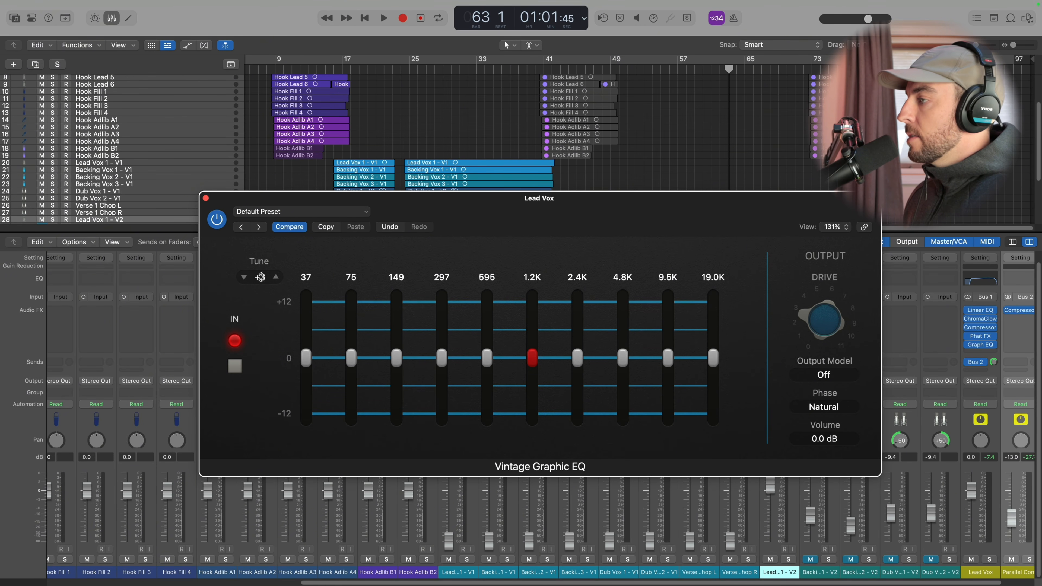
scroll(259, 279, up, 1)
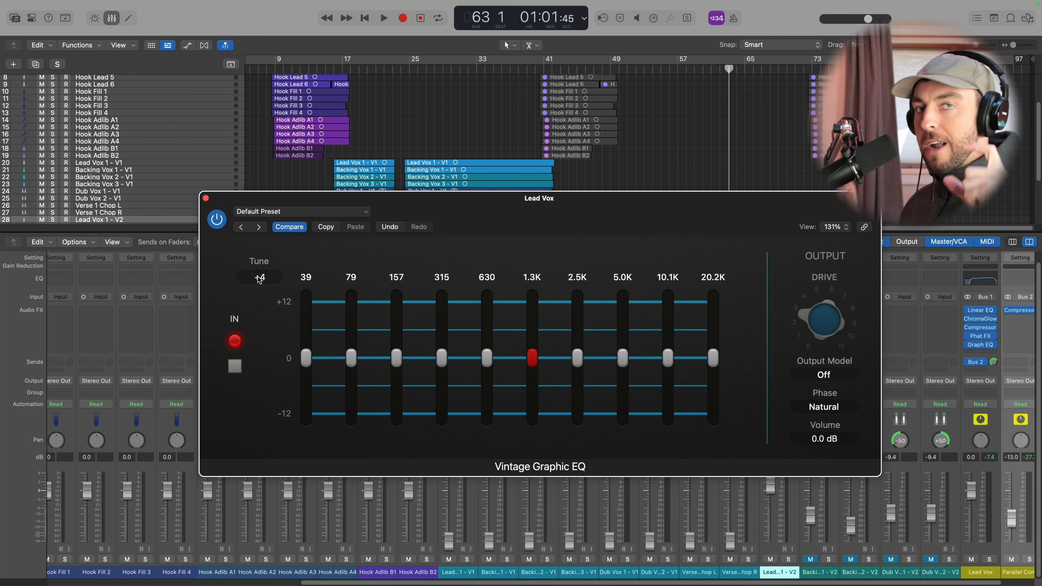
key(space)
drag(668, 358, 713, 352)
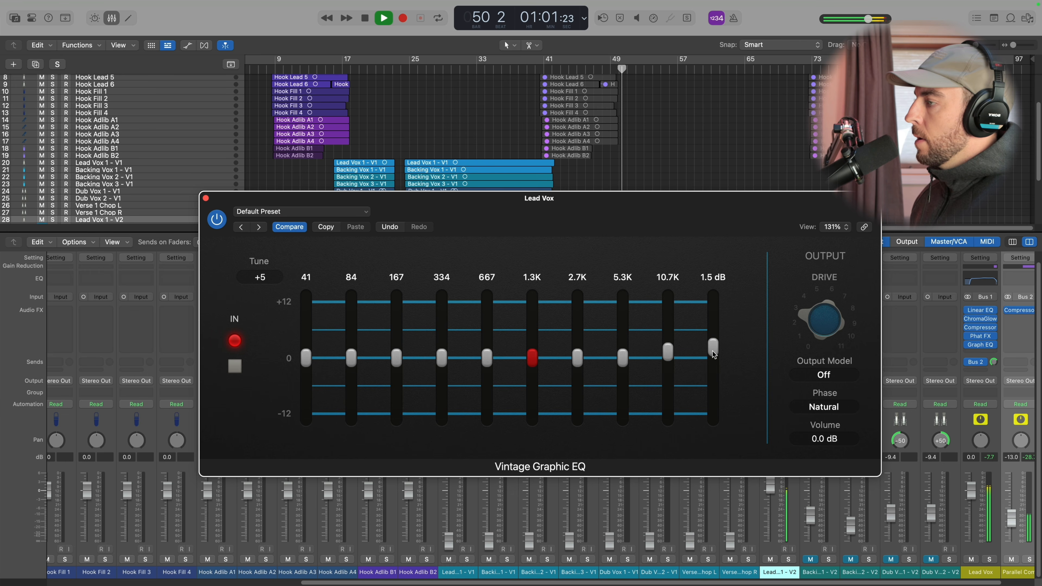
Step: Compare the lead vocal with the Vintage Graphic EQ switched out and back in, and stop playback
click(233, 367)
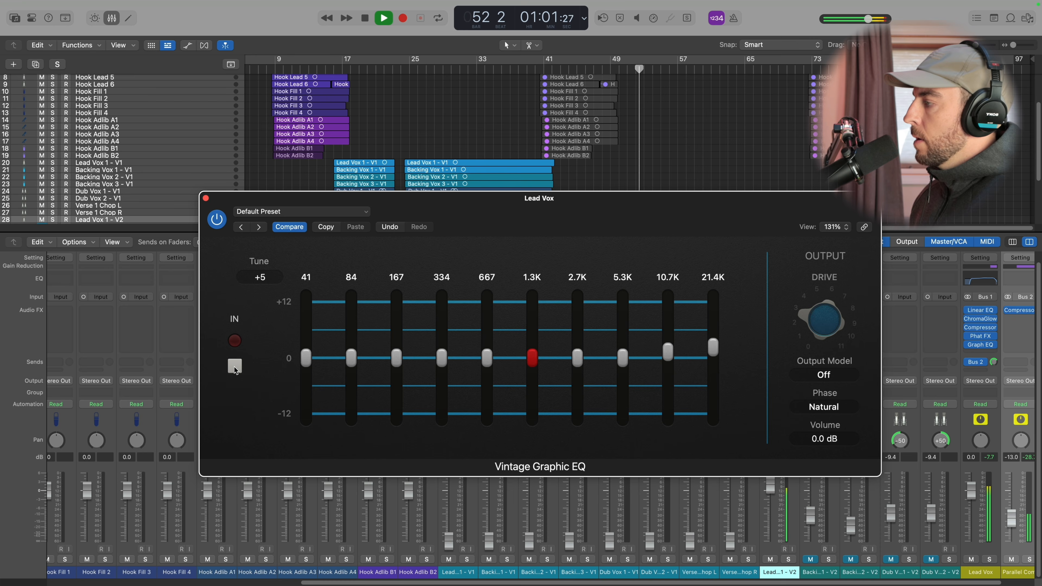
click(235, 366)
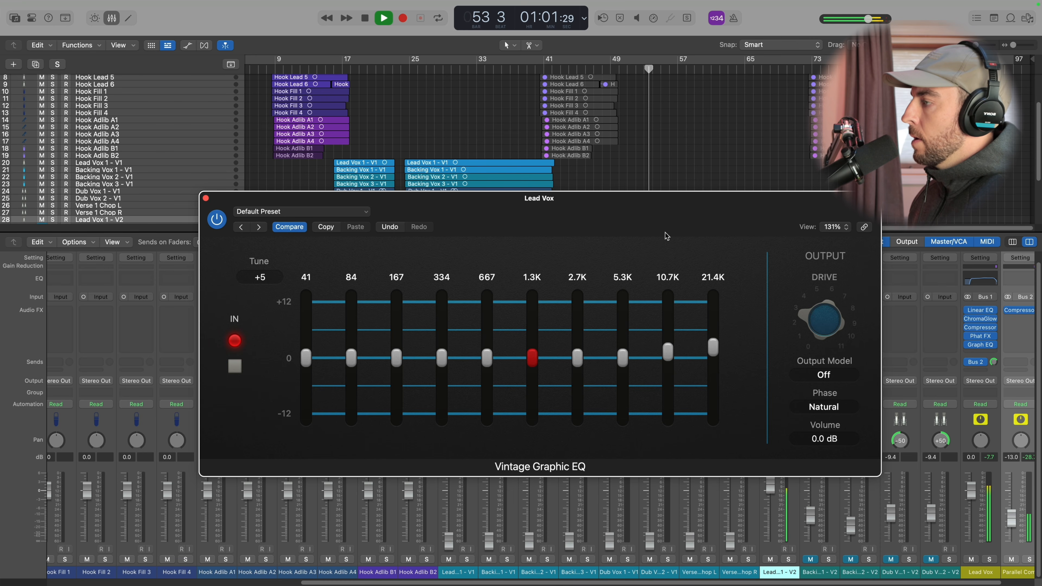
key(space)
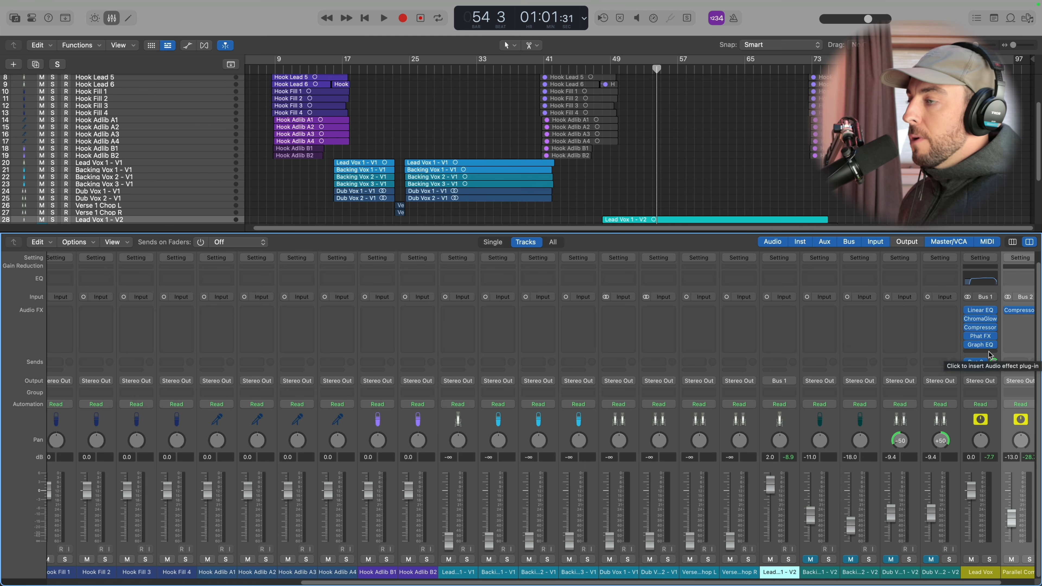
Step: Insert a stereo DeEsser 2 after the Graphic EQ on Lead Vox and reposition its window
click(990, 353)
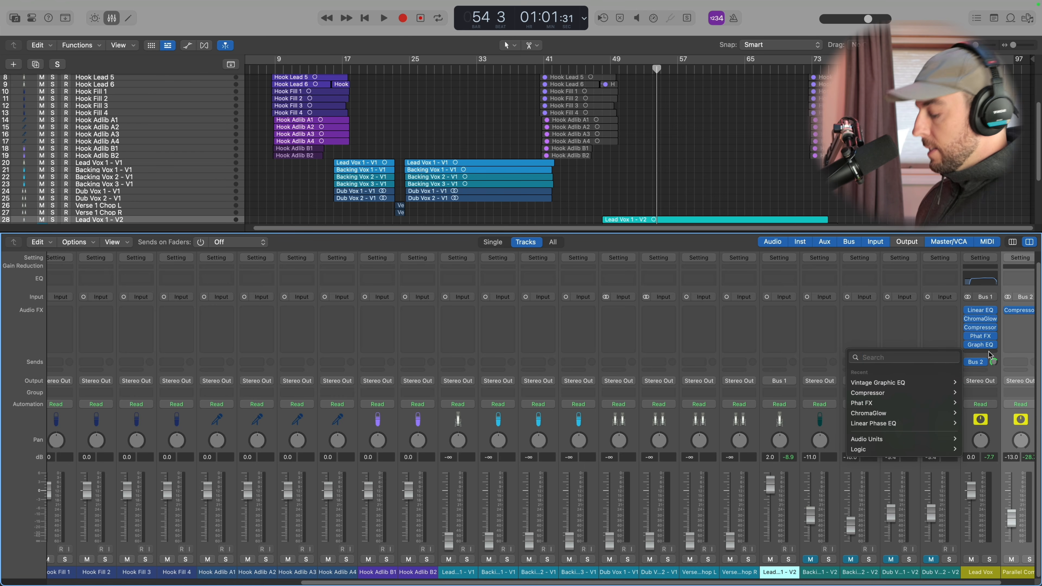
text(dee)
mouse_move(930, 377)
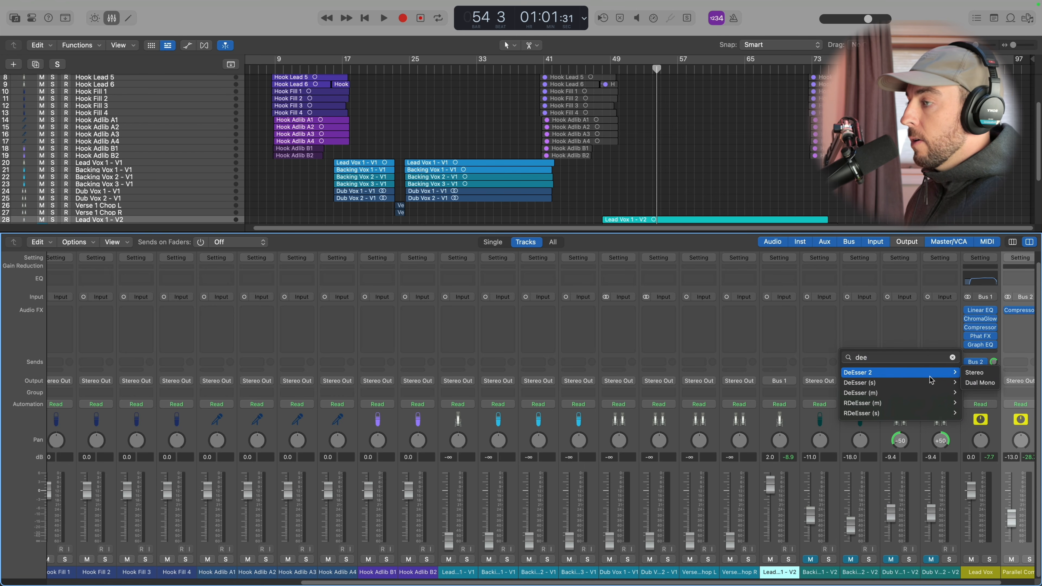
click(973, 373)
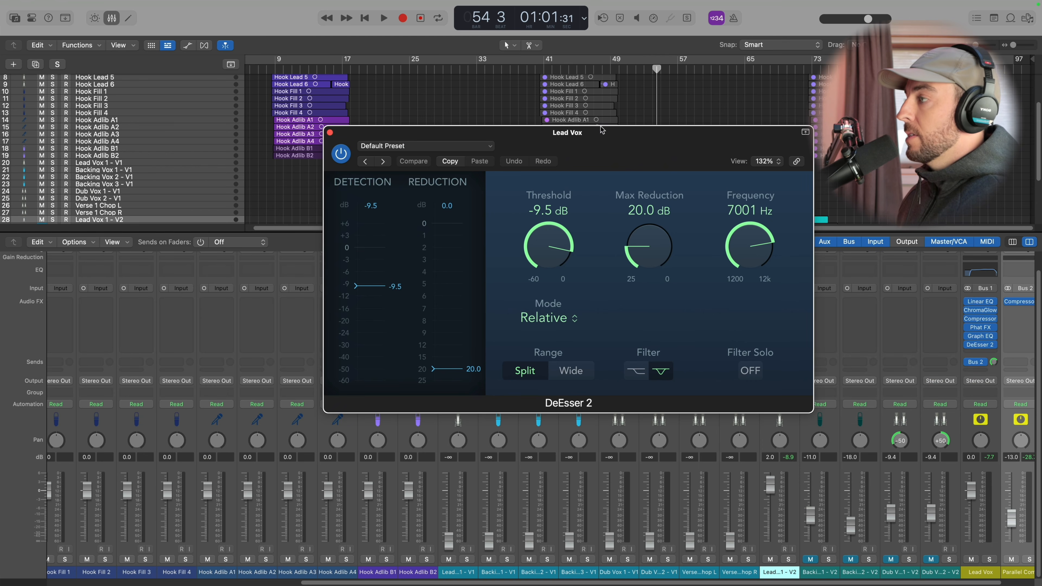
drag(601, 129, 564, 170)
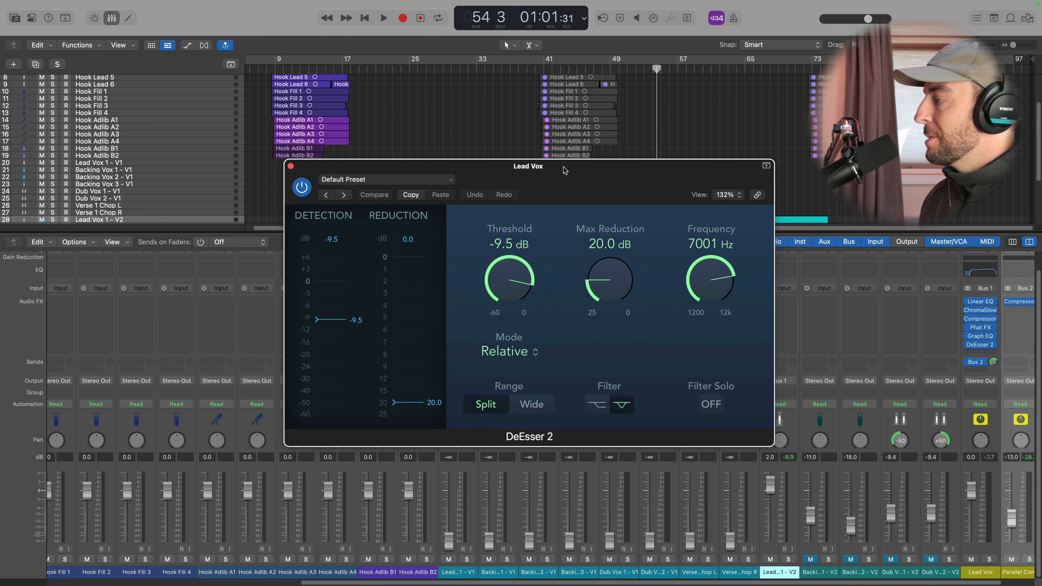
Step: Change the DeEsser 2 detection mode to Absolute
click(510, 358)
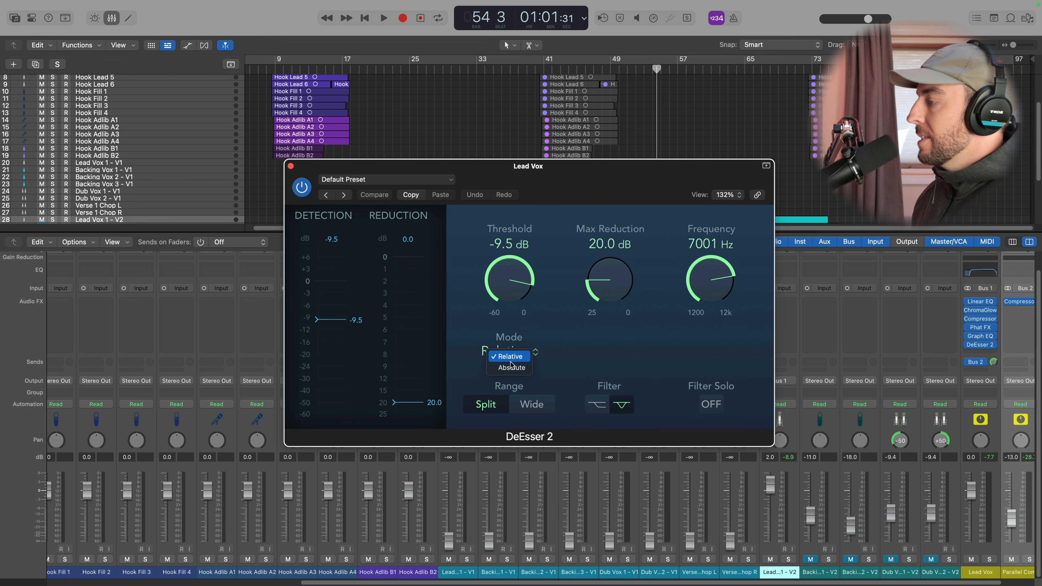
click(514, 357)
click(516, 357)
click(516, 357)
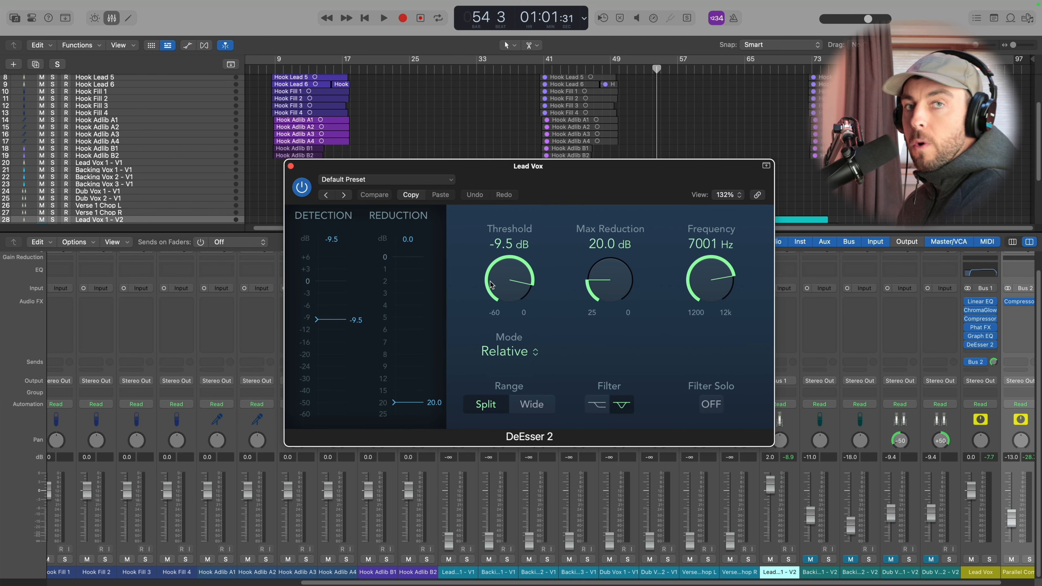
click(514, 349)
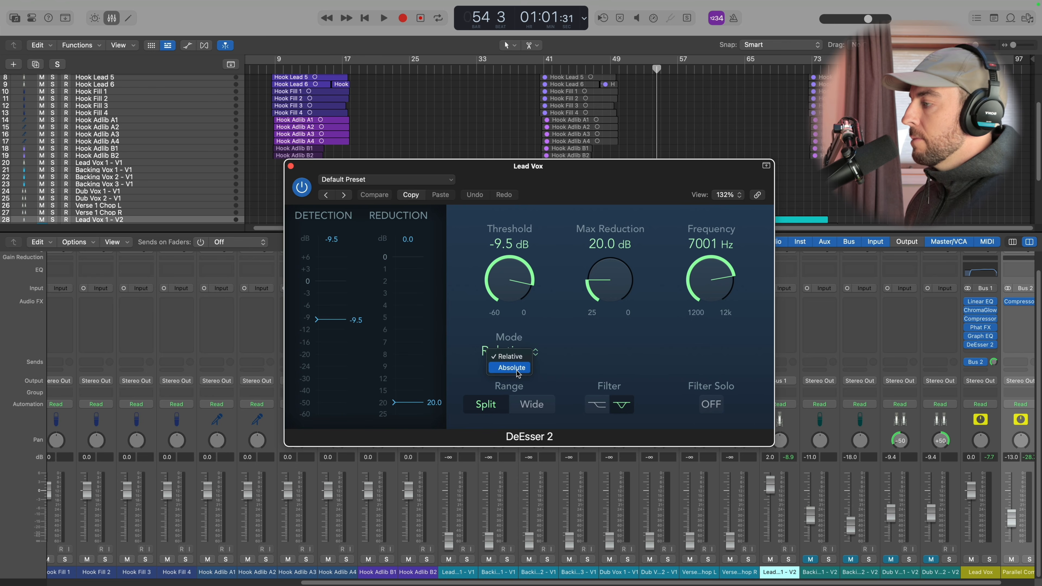
click(513, 368)
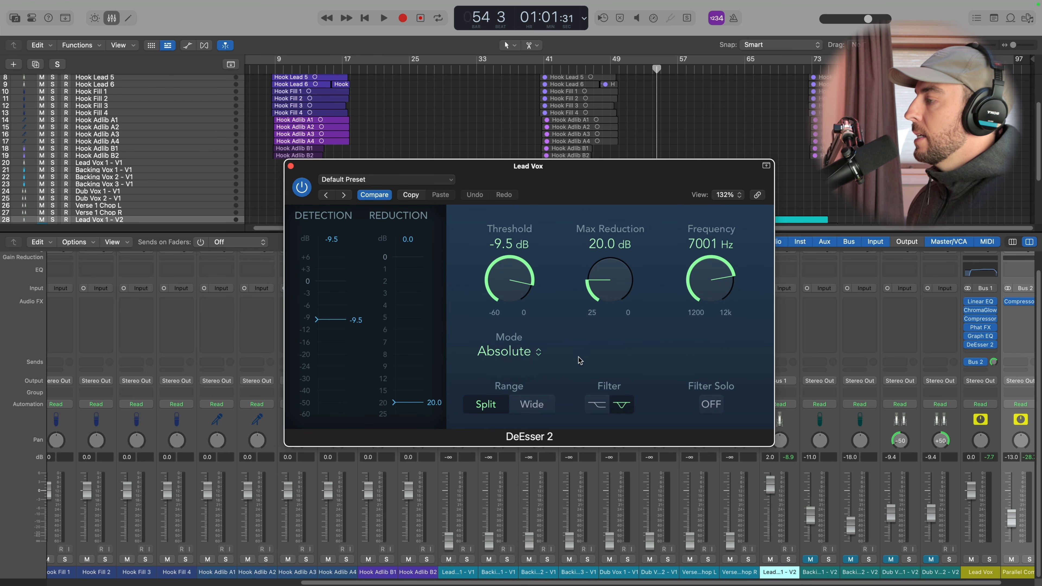
Step: Set the DeEsser's threshold to 0 dB, its max reduction to 6 dB and its range to Wide
drag(519, 299, 458, 279)
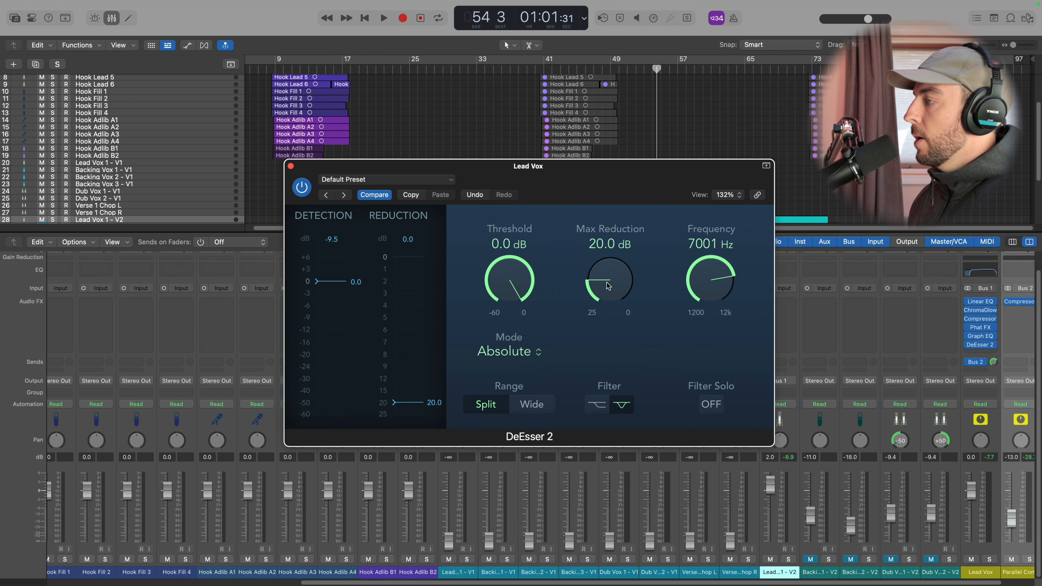
drag(608, 286, 621, 232)
drag(613, 282, 613, 280)
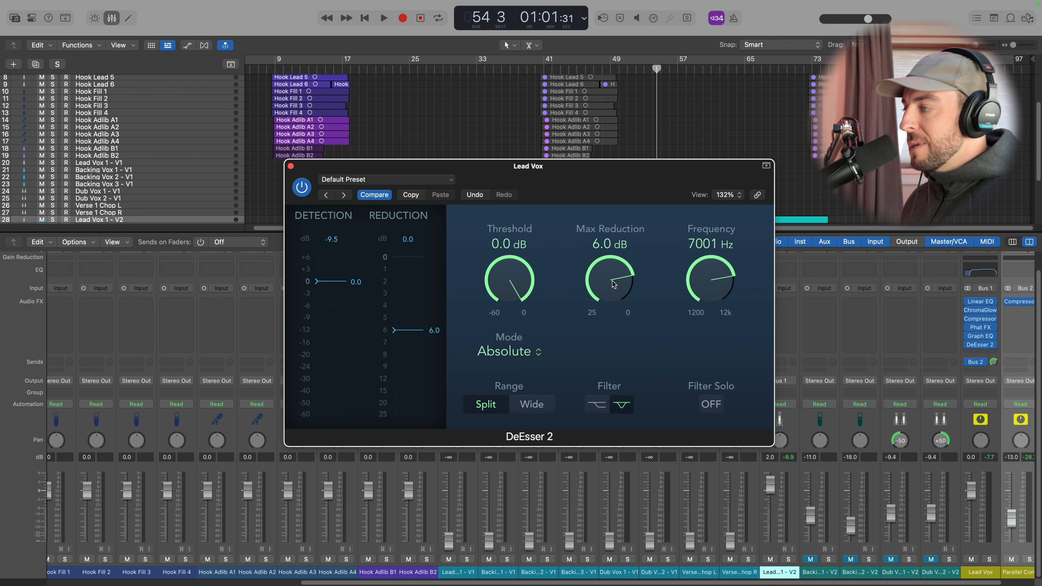
click(530, 406)
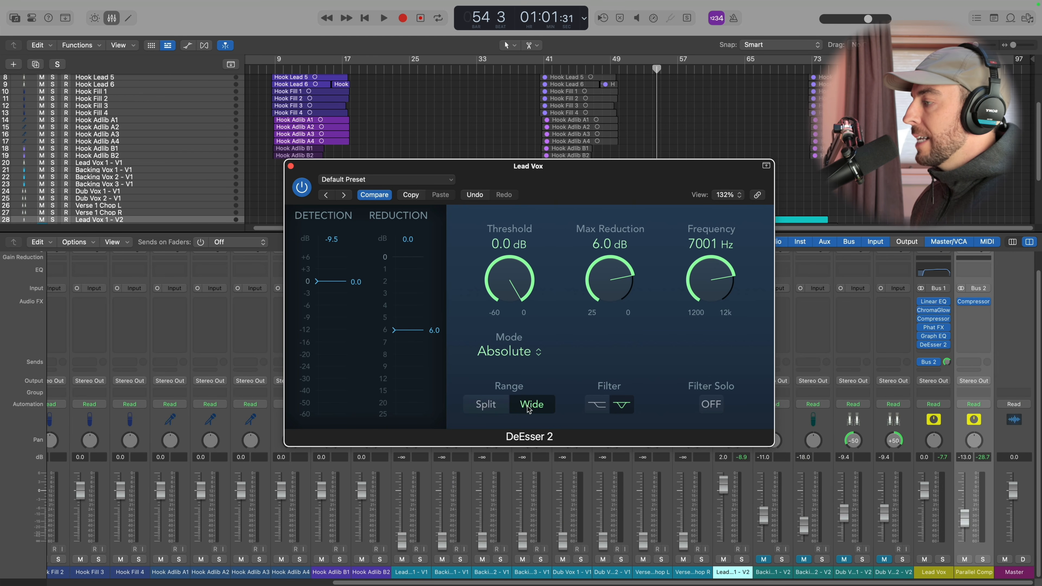
Step: Play the verse and lower the DeEsser's threshold to -25.7 dB
key(space)
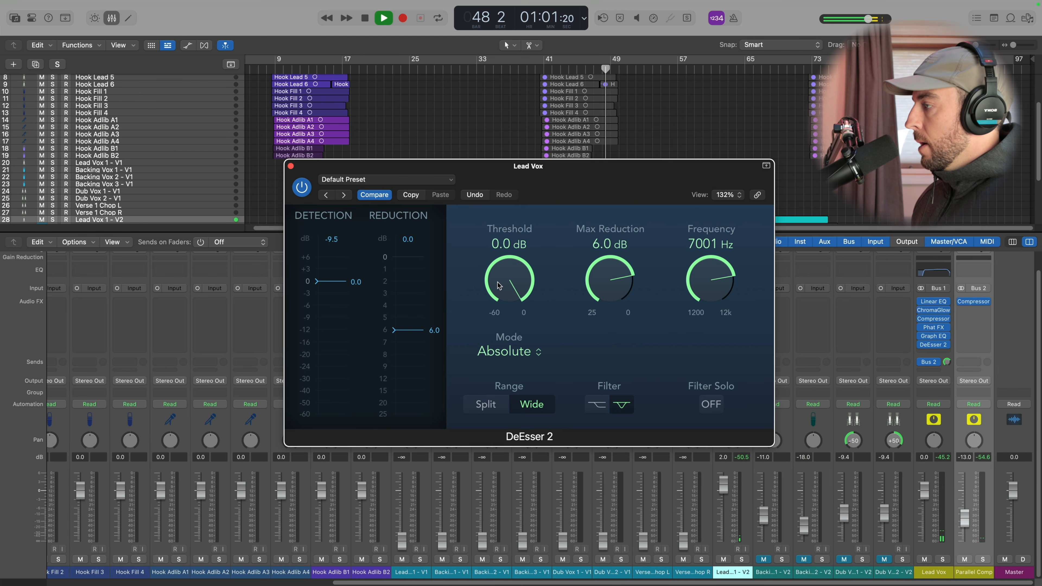
mouse_move(509, 285)
mouse_down()
mouse_move(498, 365)
mouse_move(498, 354)
mouse_up()
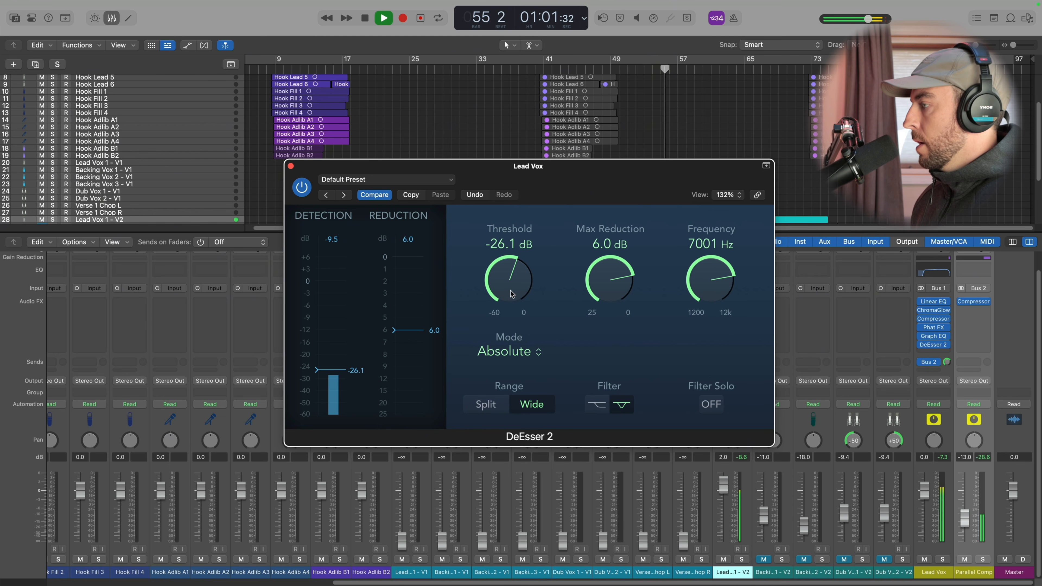
drag(512, 292, 512, 286)
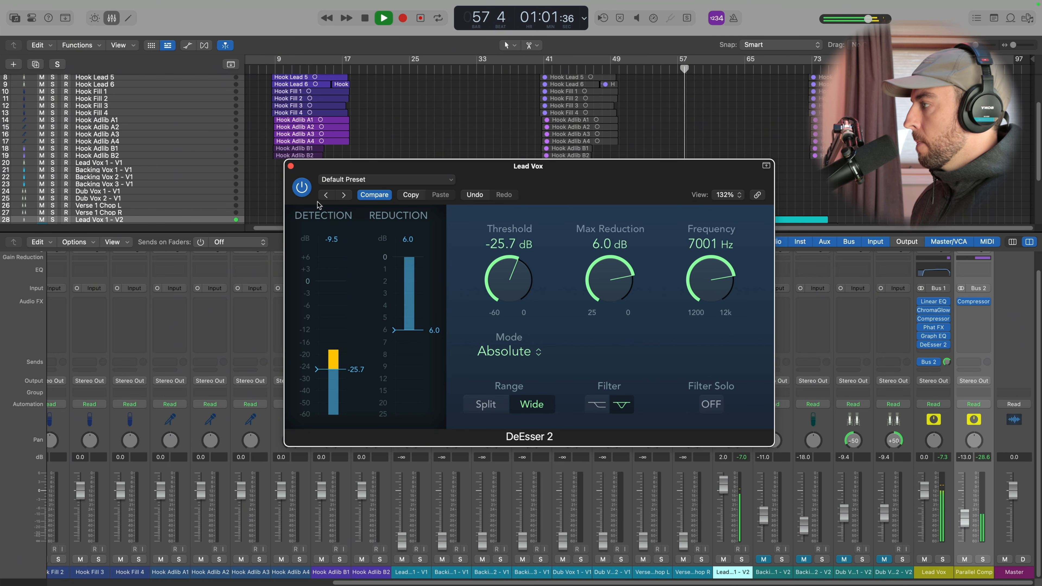
Step: Compare the lead with the DeEsser bypassed and active, stop playback and close the plug-in window
click(302, 188)
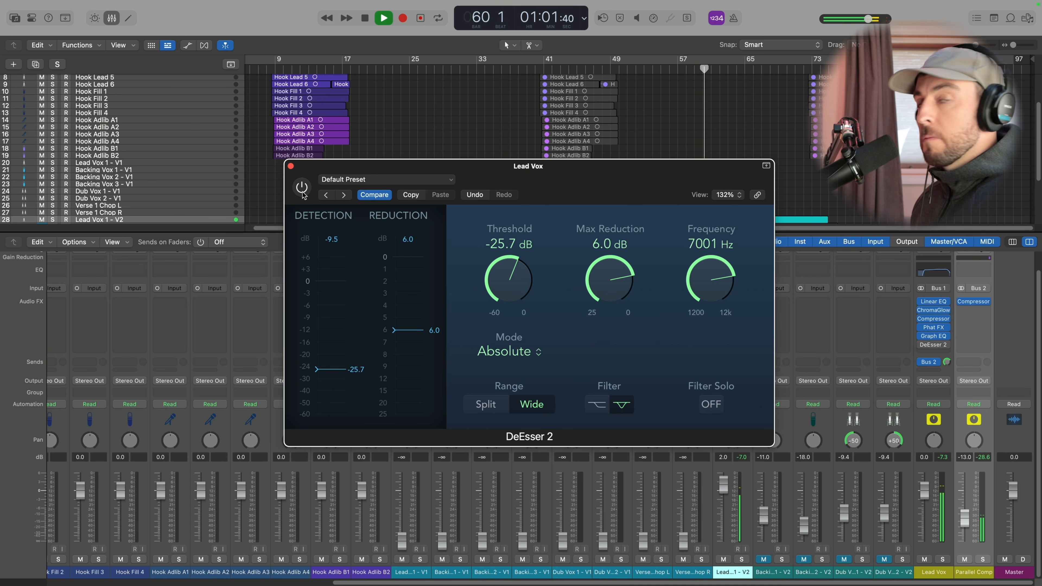
click(303, 193)
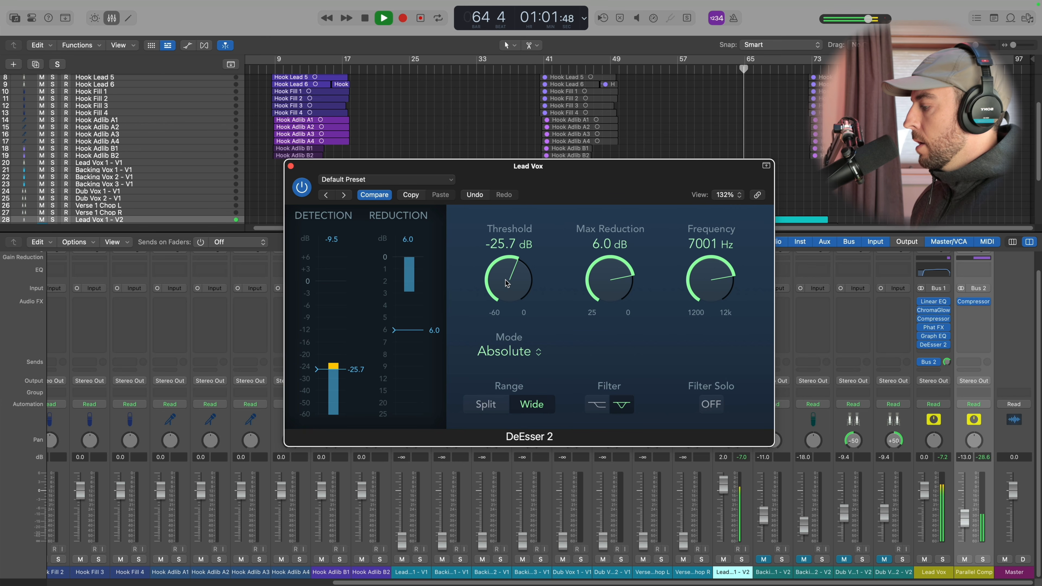
key(space)
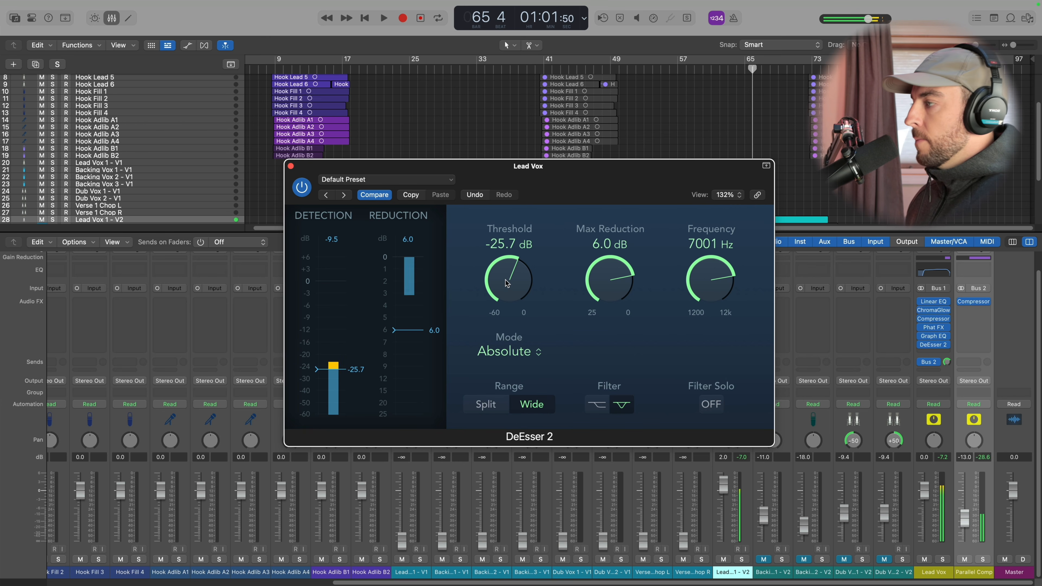
key(super+w)
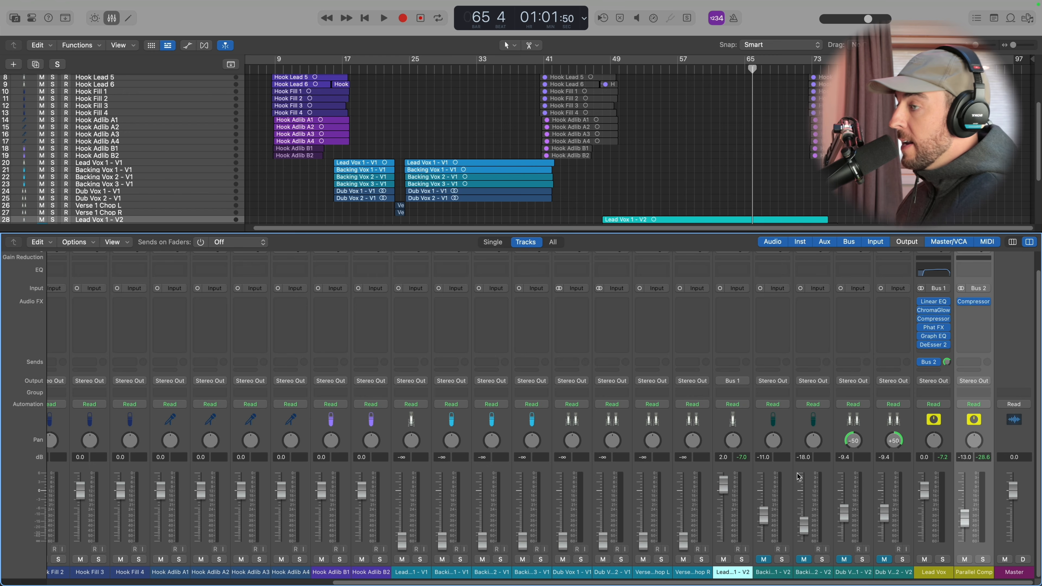
Step: Add a Bus 3 send on Lead Vox and insert a stereo Quantec Room Simulator on the new Aux 3
click(934, 372)
mouse_move(942, 461)
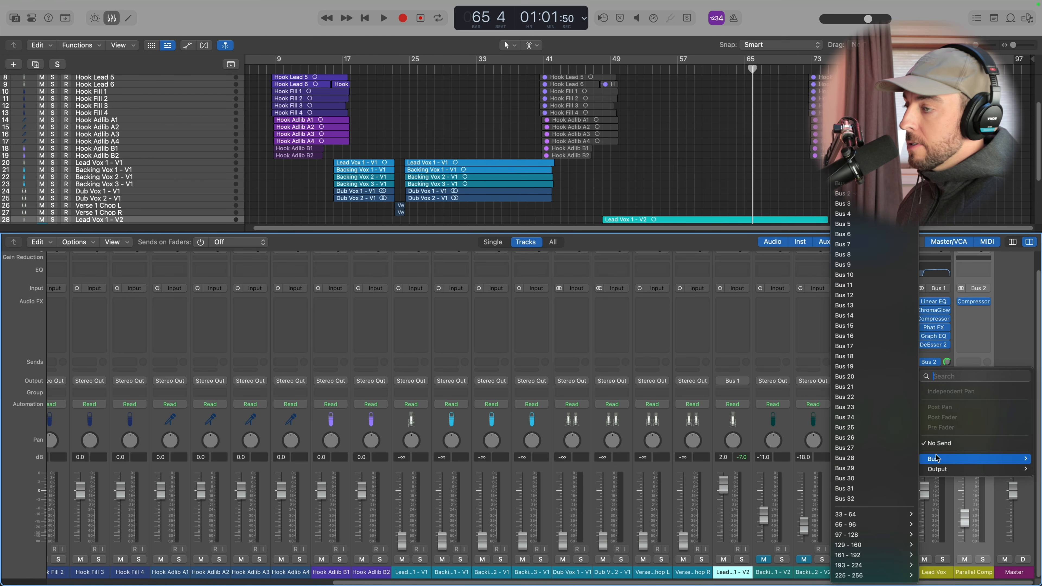
click(863, 206)
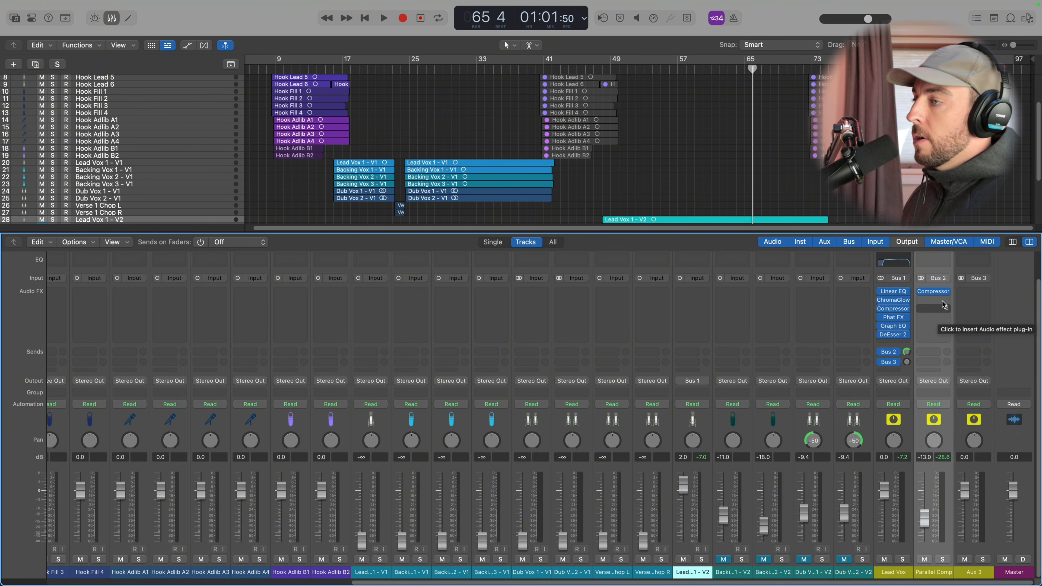
click(979, 292)
text(qrs)
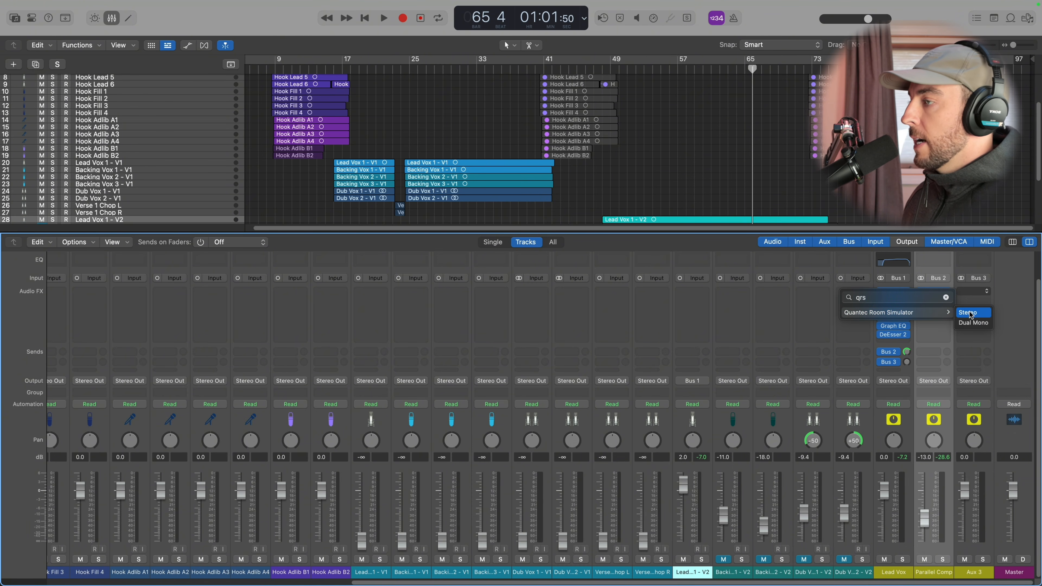
click(971, 313)
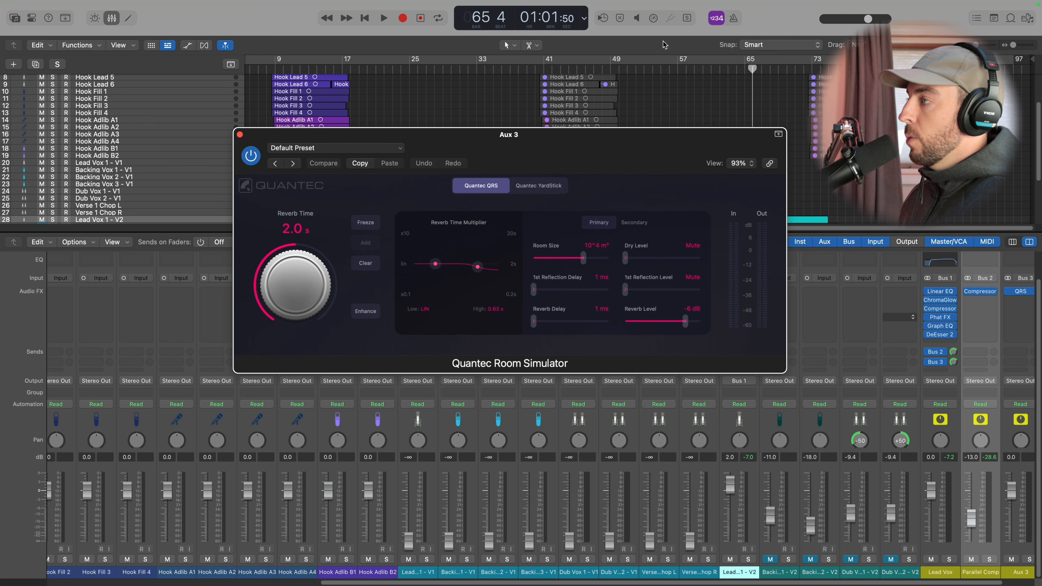
Step: Audition the Quantec reverb on the lead vocal in two short playbacks from bar 49
click(612, 69)
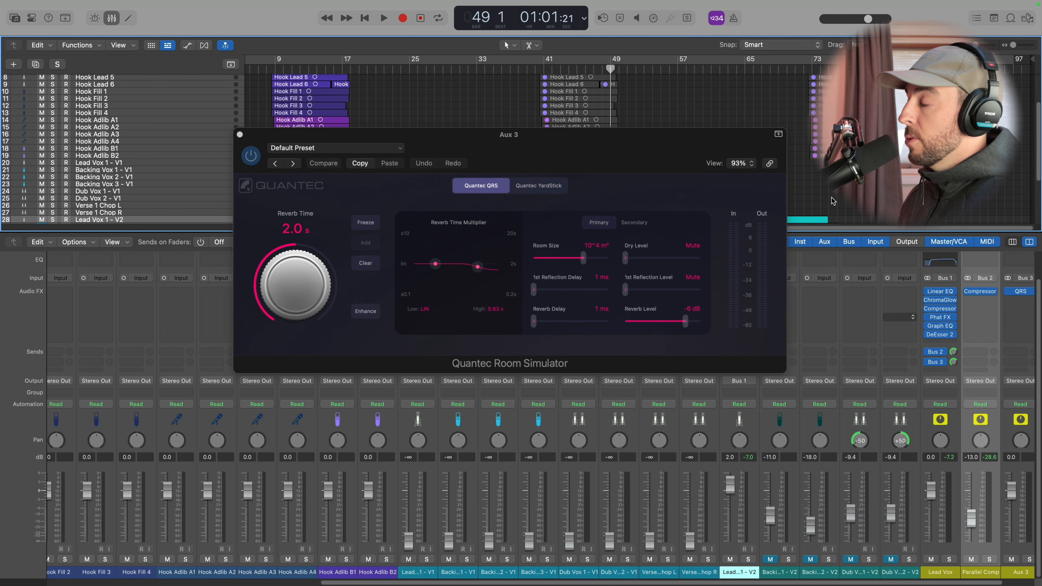
key(space)
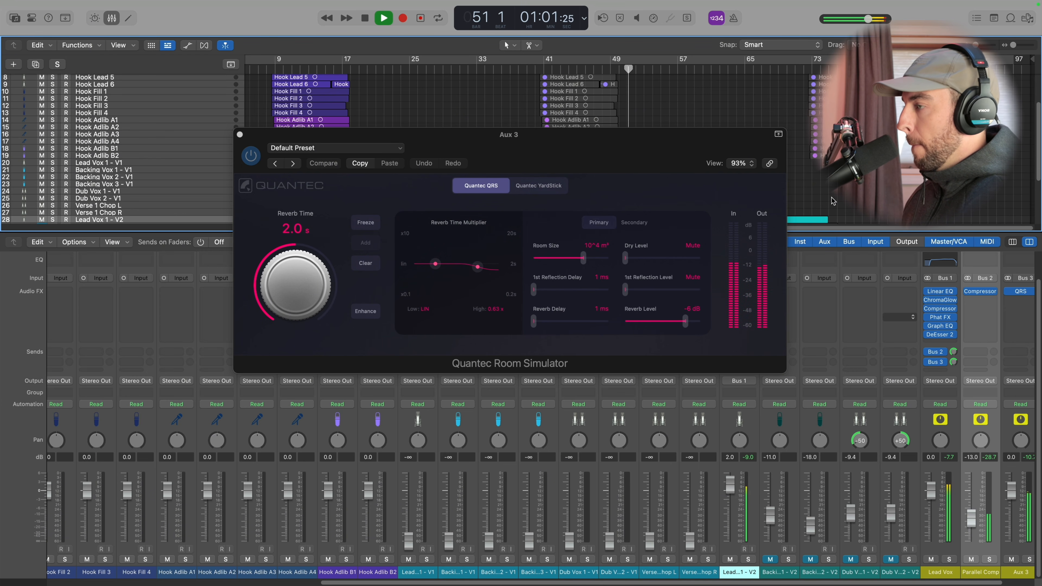
key(space)
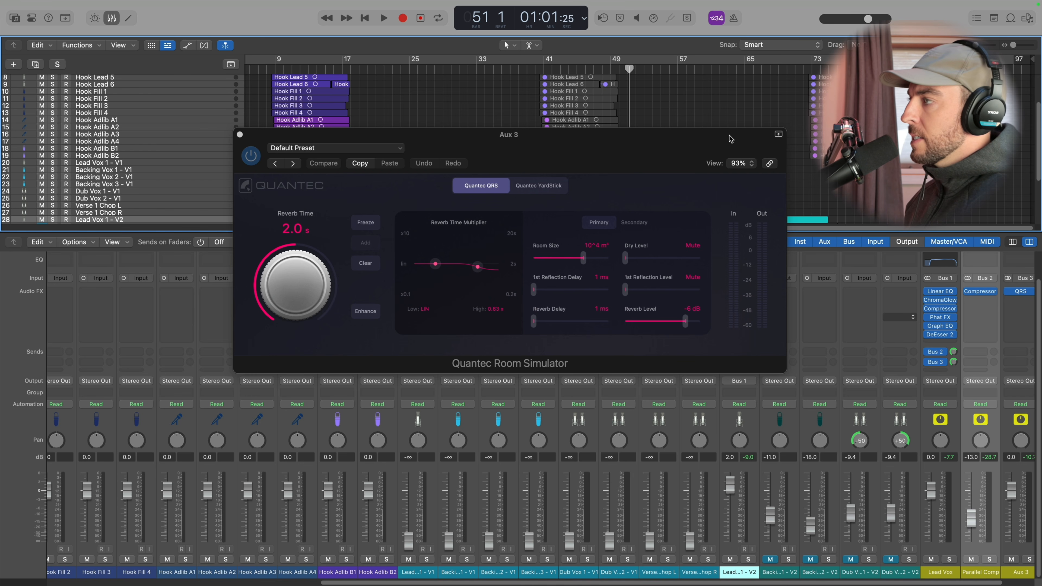
key(space)
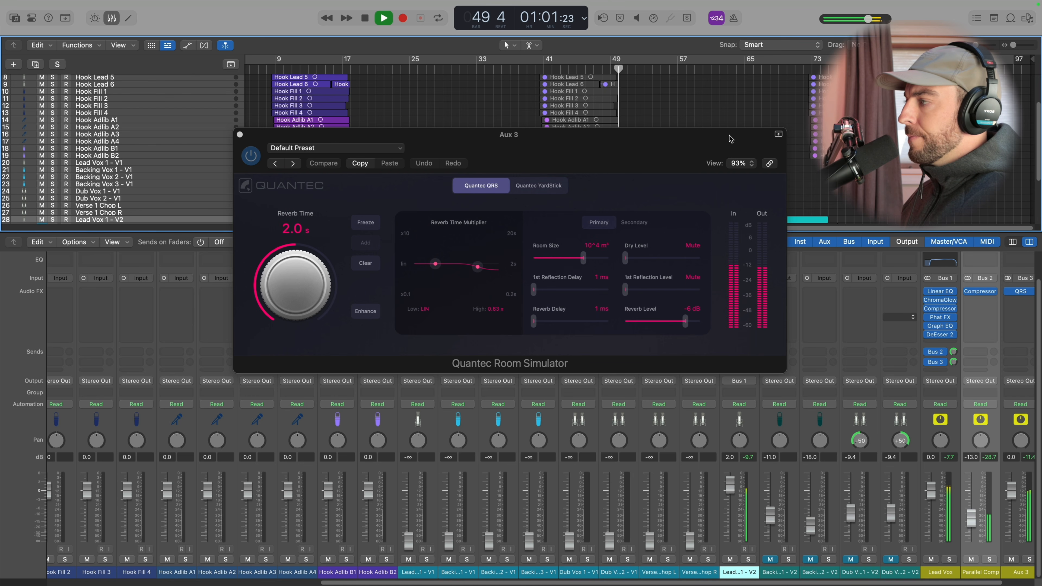
key(space)
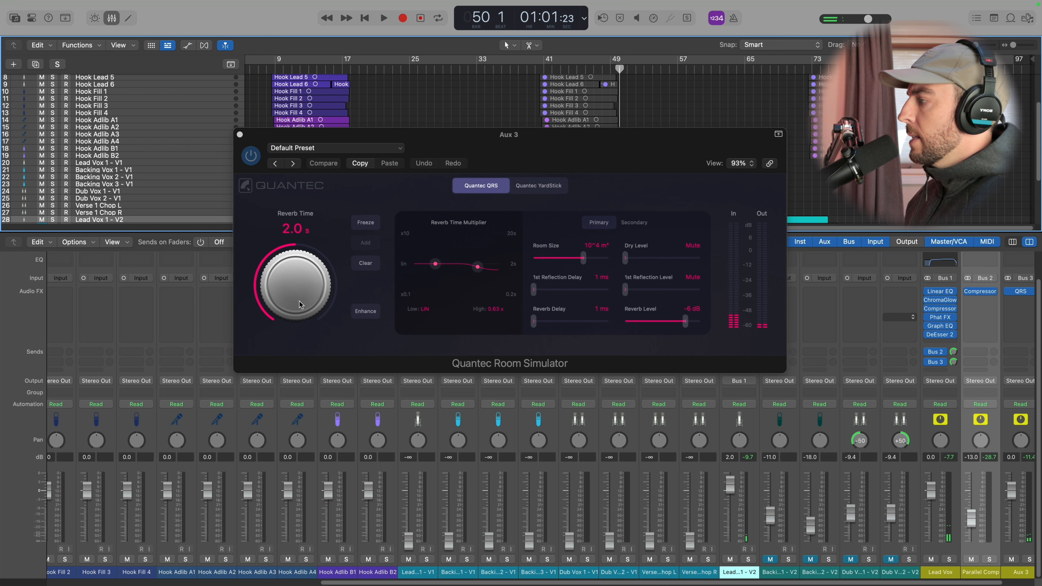
Step: Set the Quantec Room Simulator's reverb time to 800 ms
drag(294, 289, 287, 319)
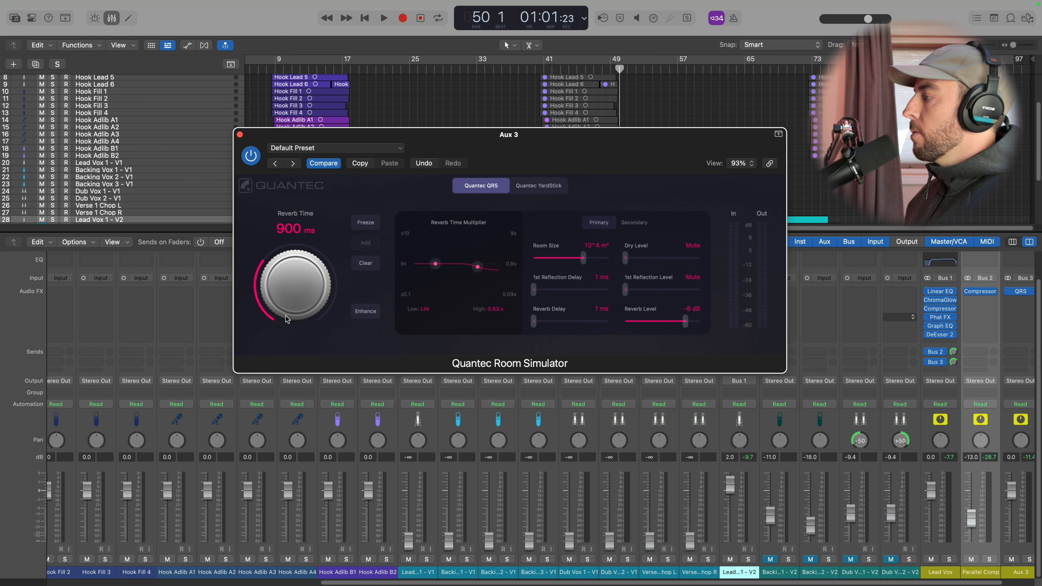
drag(286, 317, 287, 320)
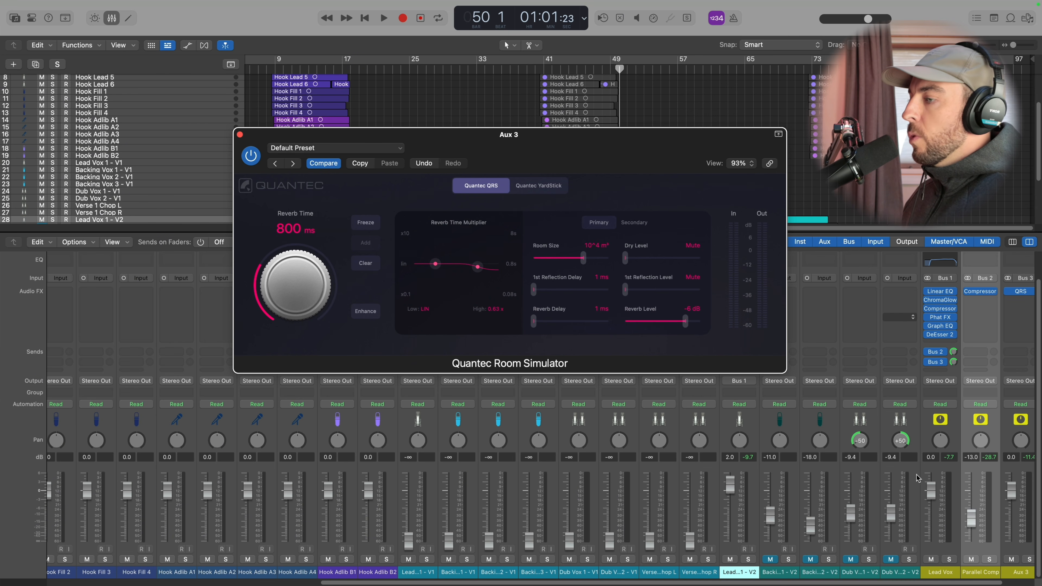
Step: During playback, set the Quantec's room size to 10^2 m³, reverb level to -8 dB and reverb time to 630 ms
scroll(919, 480, right, 3)
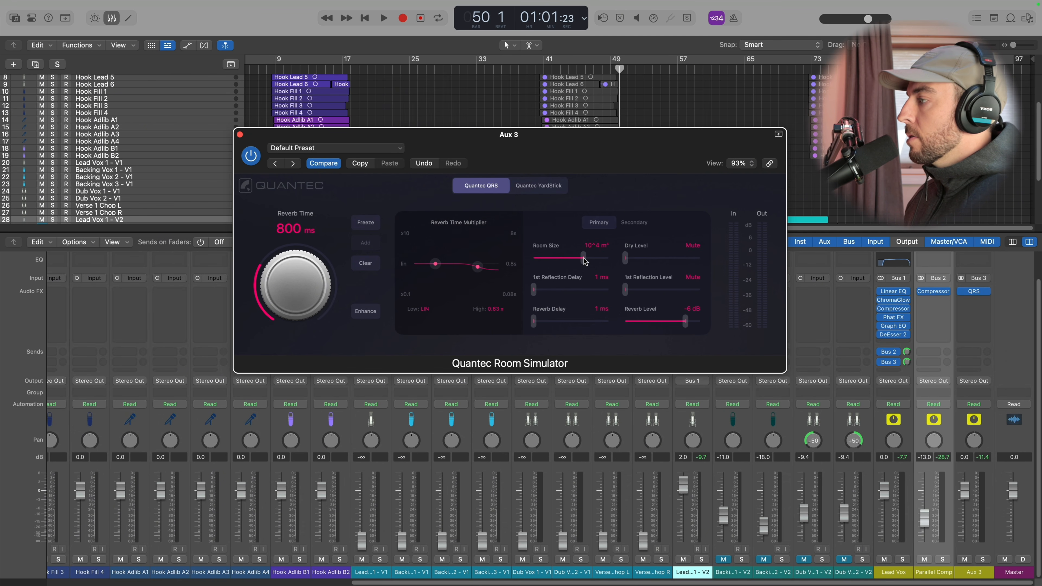
key(space)
drag(580, 261, 557, 259)
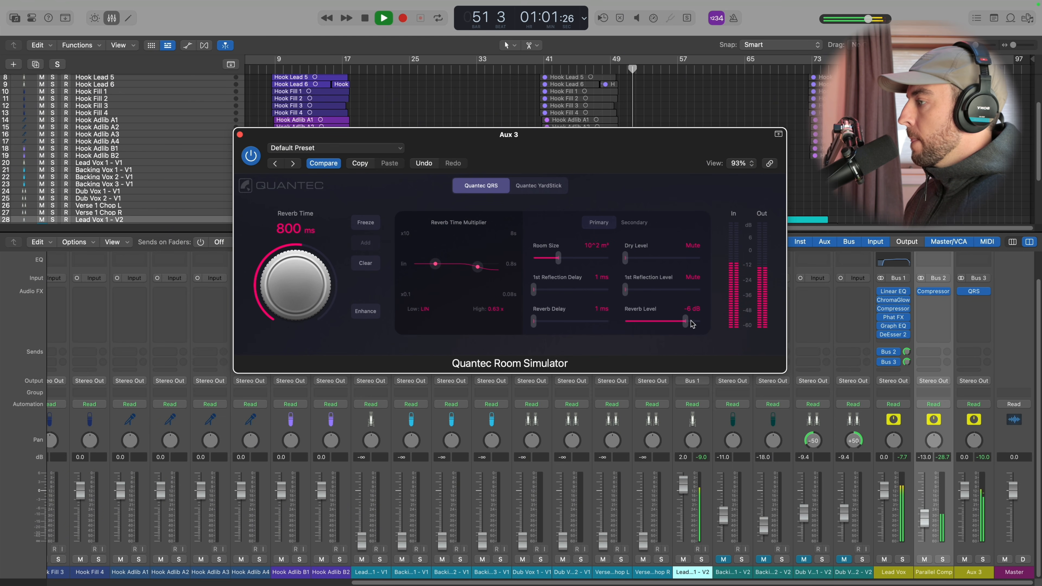
drag(686, 322, 682, 325)
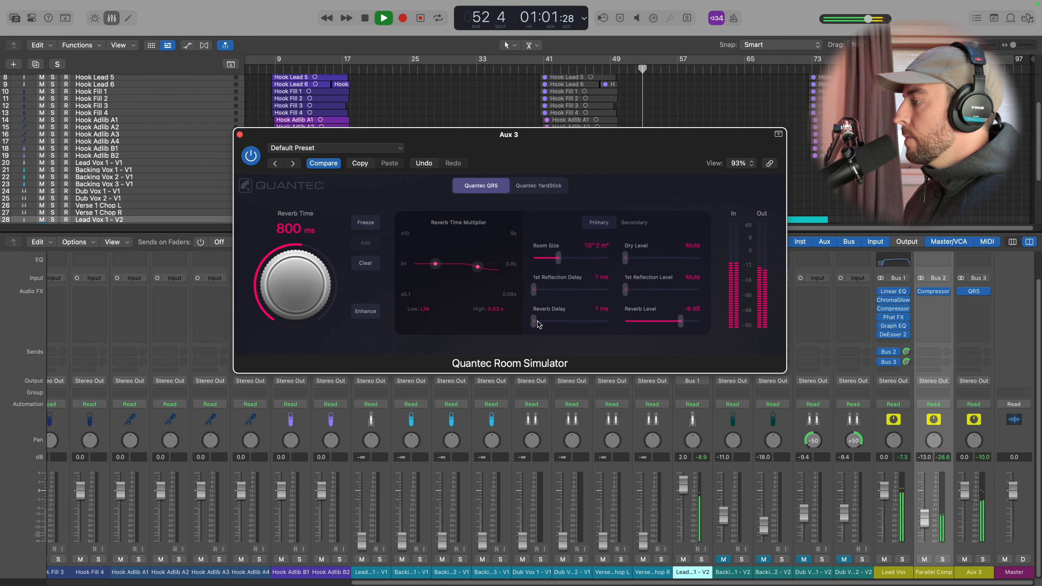
mouse_move(289, 295)
mouse_down()
mouse_move(289, 307)
mouse_move(290, 294)
mouse_up()
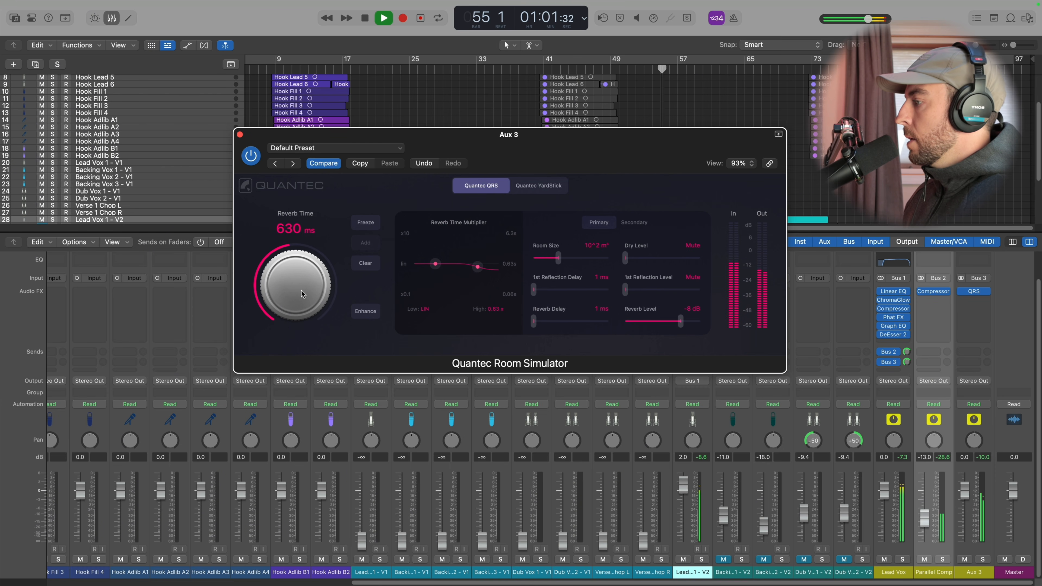
key(space)
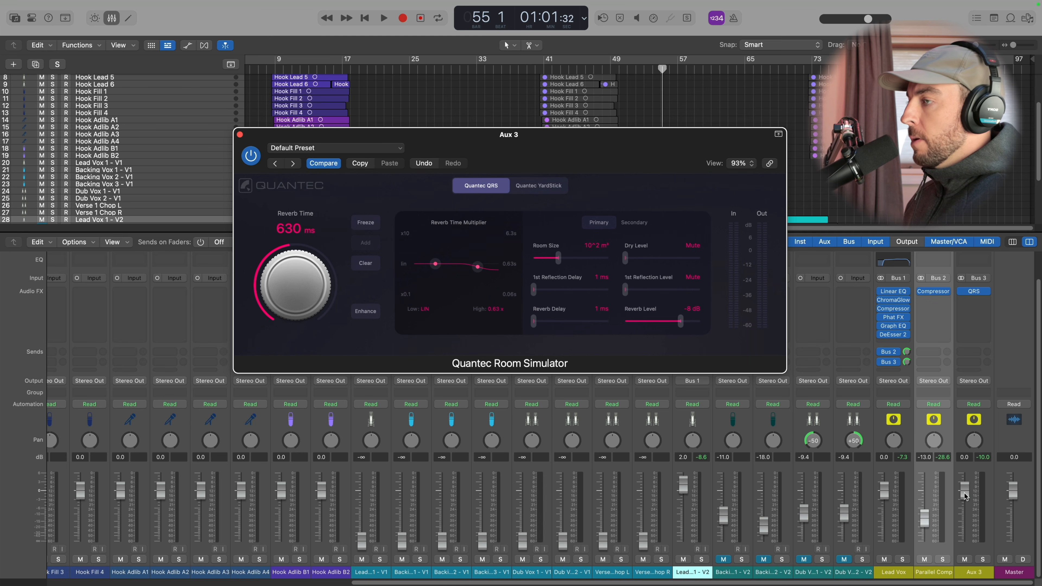
Step: While playing, lower the Aux 3 fader to about -17.8 dB and set the Quantec's reverb time to 800 ms
key(space)
drag(967, 496, 965, 520)
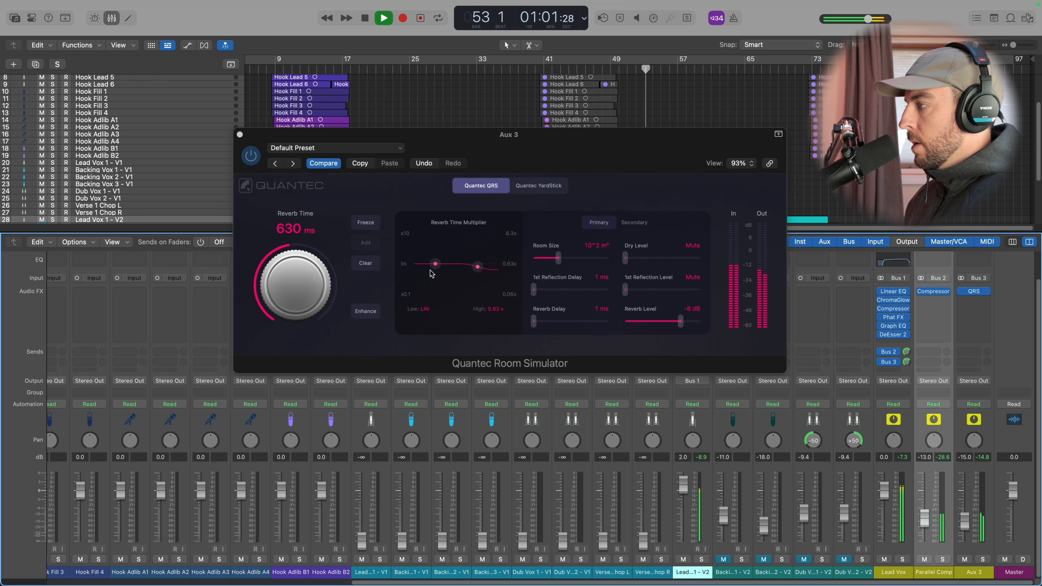
drag(293, 289, 292, 284)
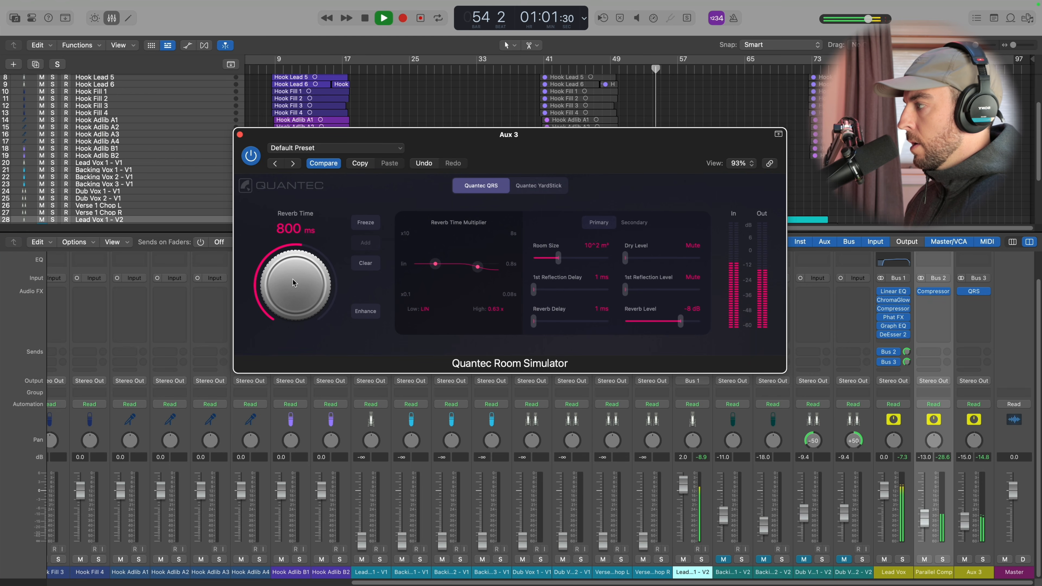
drag(968, 529, 968, 531)
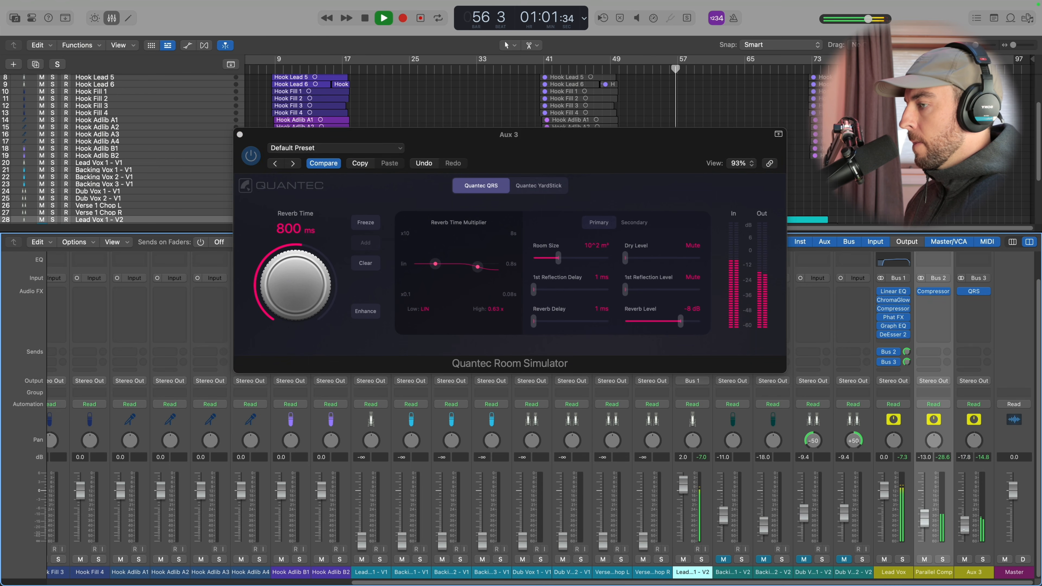
Step: Solo Lead Vox, fine-tune the Aux 3 fader to -17.4 dB and stop playback
click(903, 560)
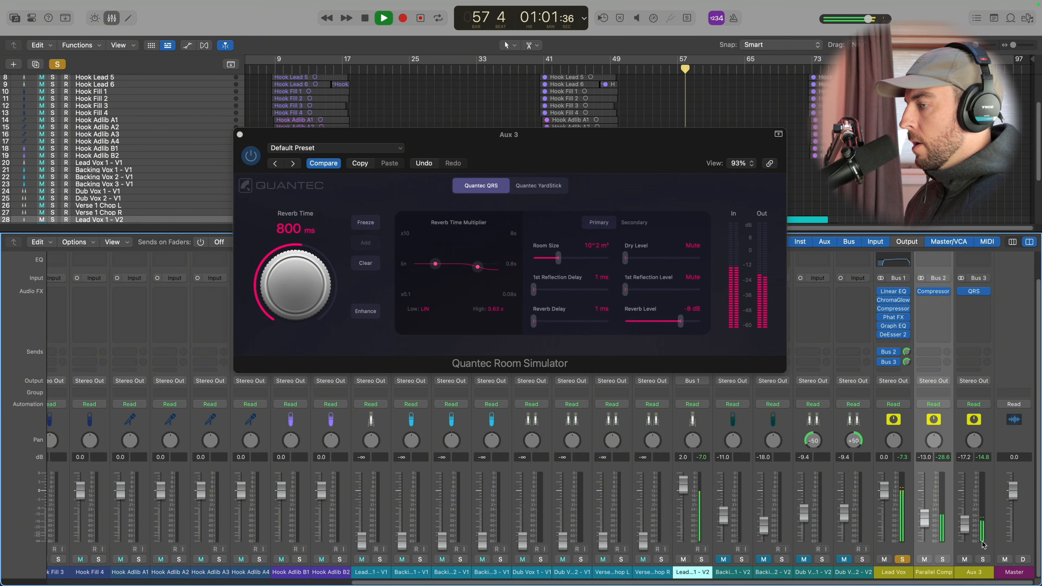
drag(968, 533, 966, 531)
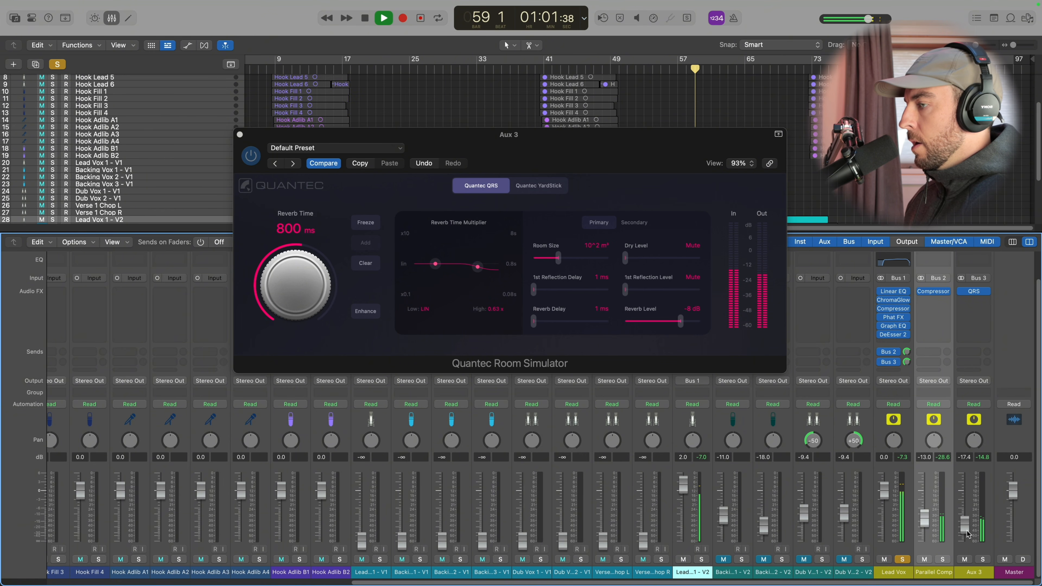
key(space)
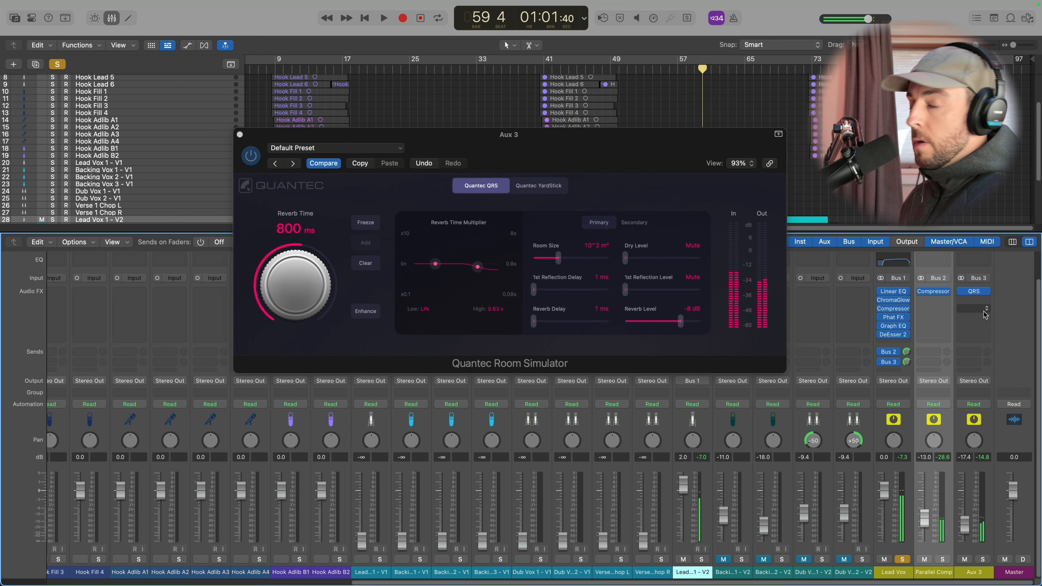
Step: Insert a Compressor after the Quantec reverb on Aux 3 and set its side chain to Bus 1
click(986, 303)
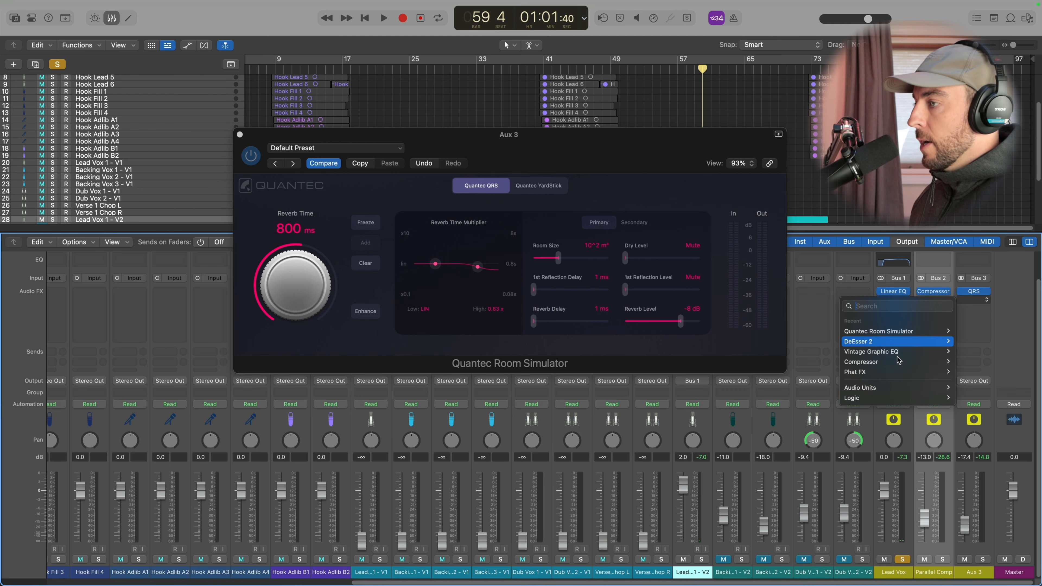
mouse_move(896, 365)
click(968, 362)
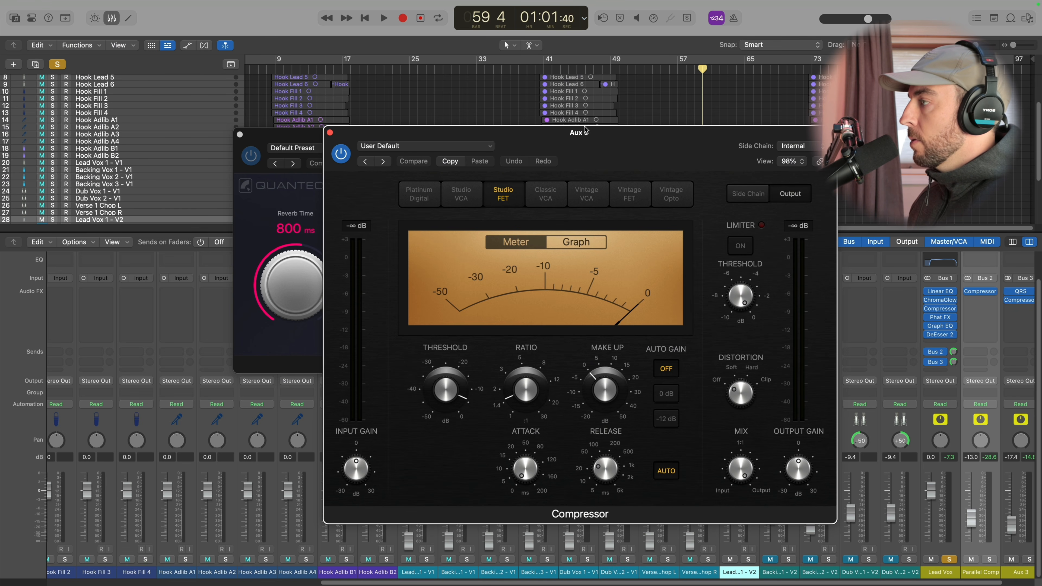
drag(585, 132, 573, 104)
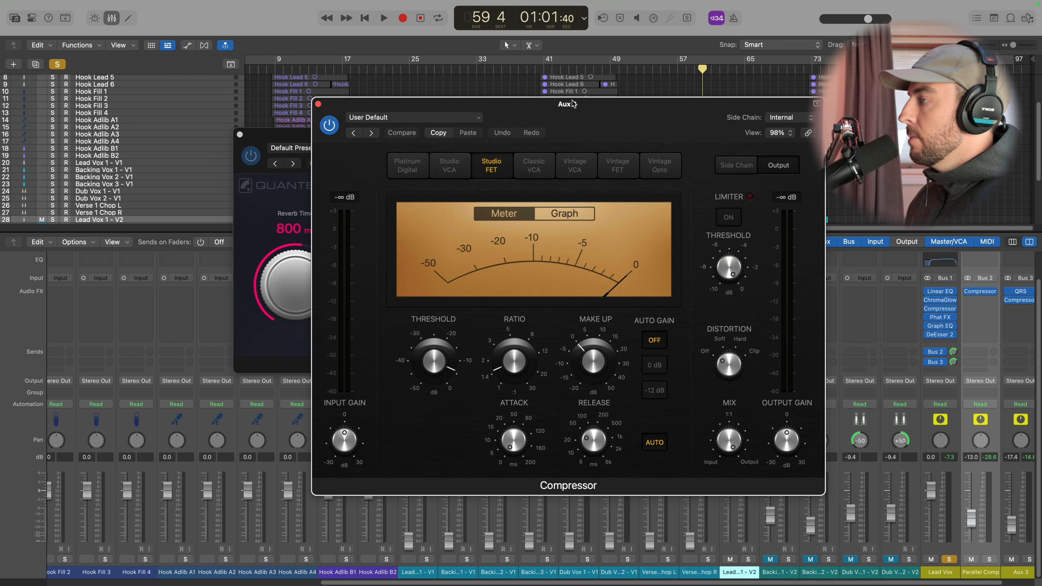
click(787, 118)
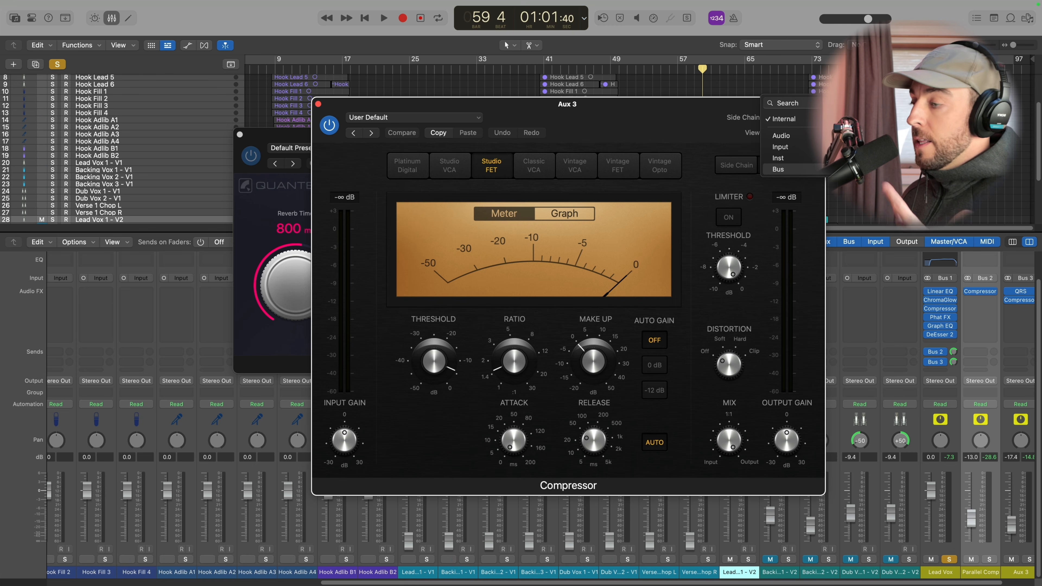
click(860, 169)
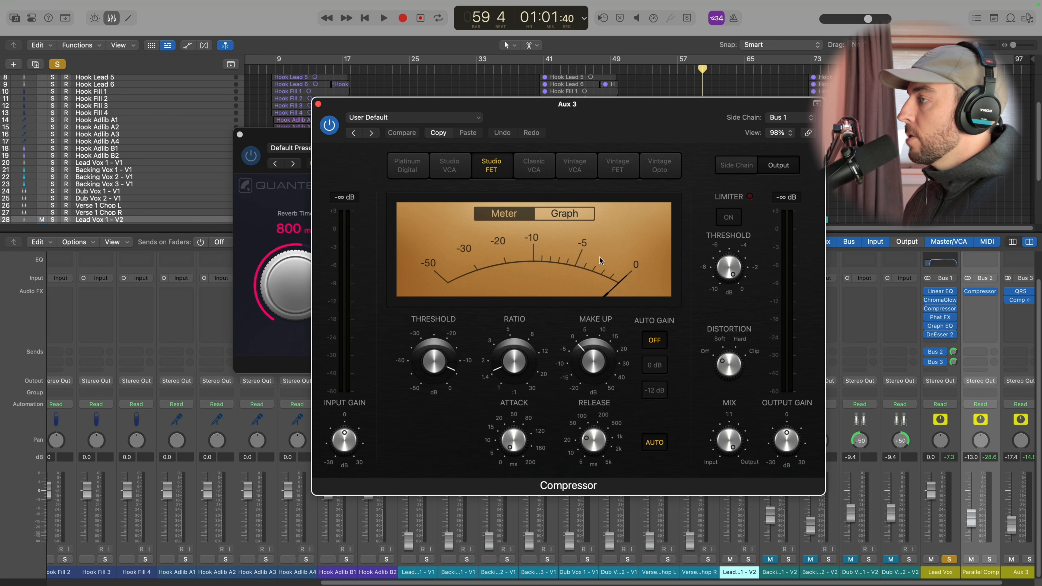
Step: Set the Aux 3 Compressor's ratio to 5.0:1 and its threshold to 0.0 dB
drag(442, 372, 439, 390)
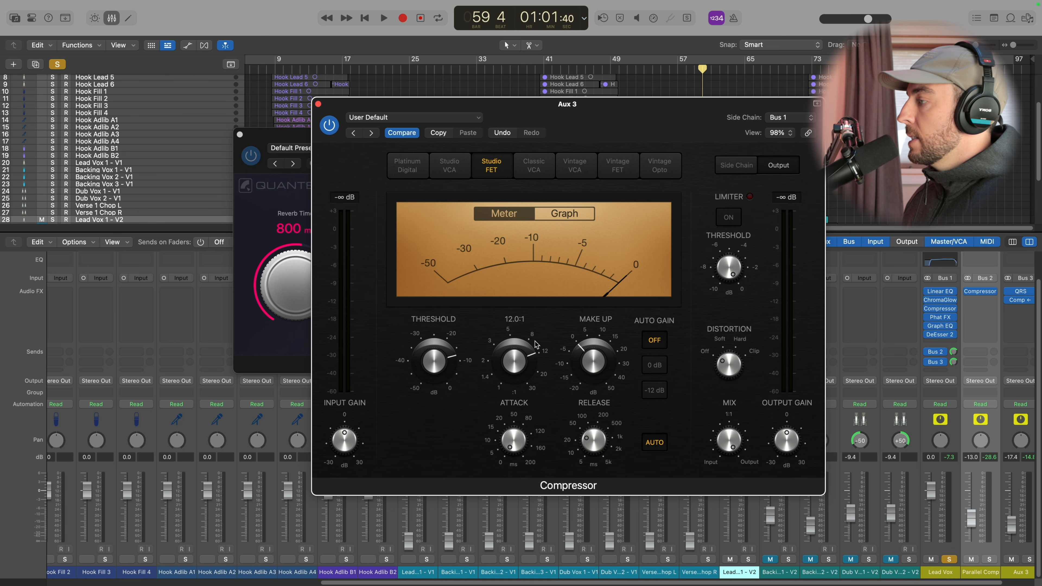
drag(536, 345, 510, 340)
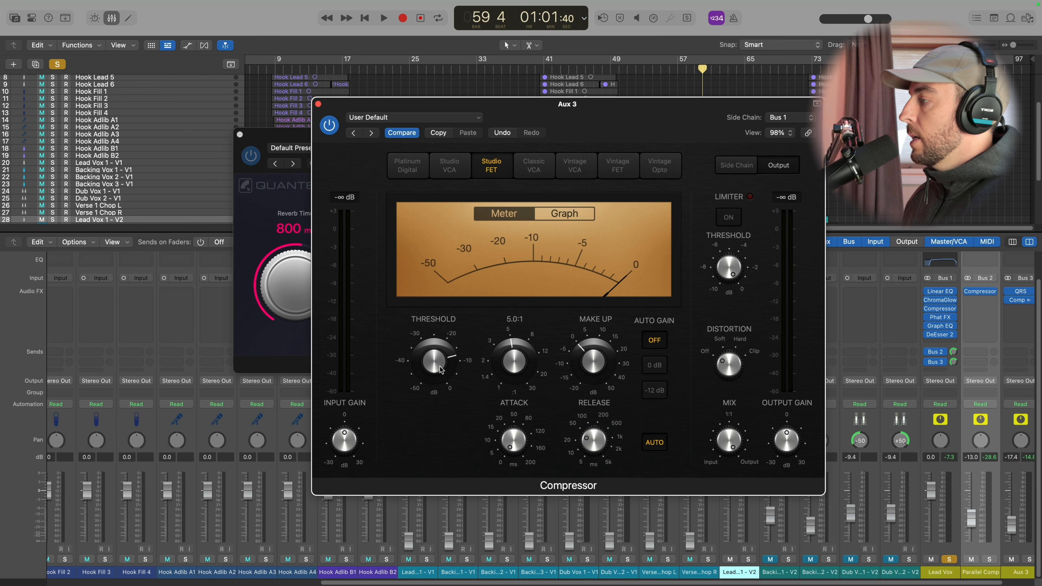
drag(441, 371, 476, 261)
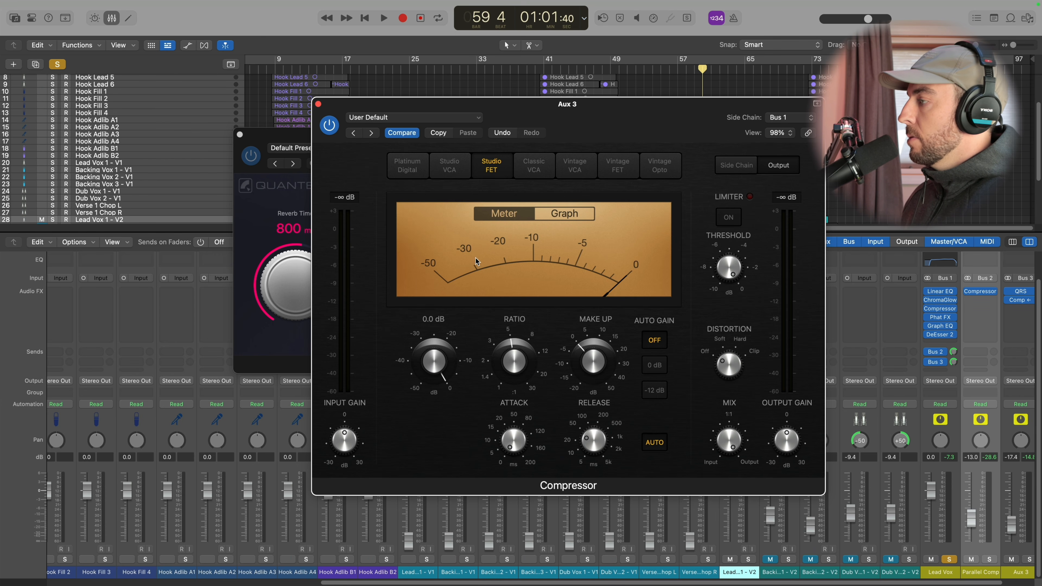
Step: During playback, set the side-chained Compressor's threshold to -23.0 dB and its release to 270 ms
key(space)
drag(435, 361, 429, 439)
alt+click(433, 393)
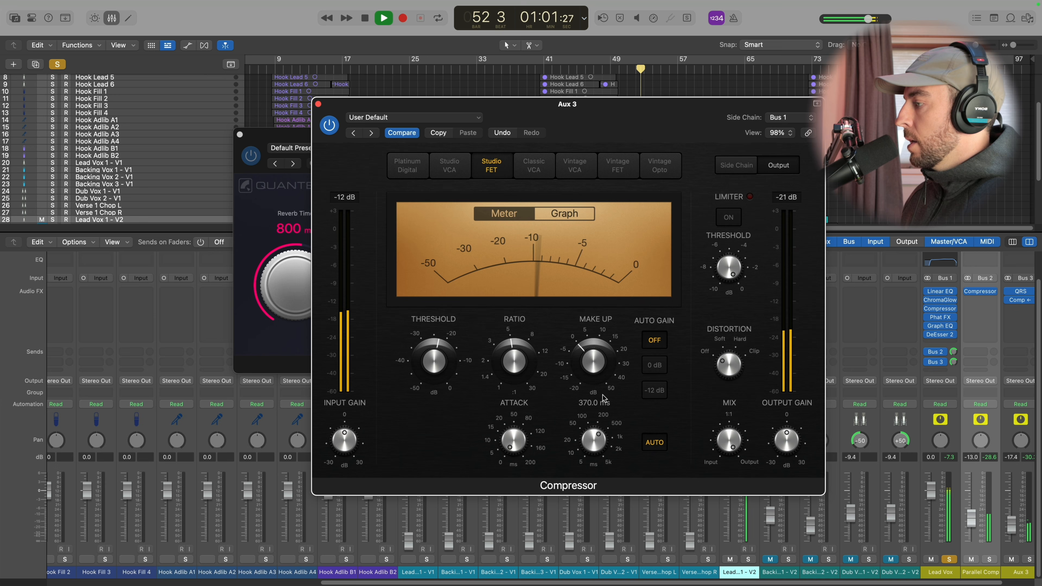
drag(593, 437, 602, 403)
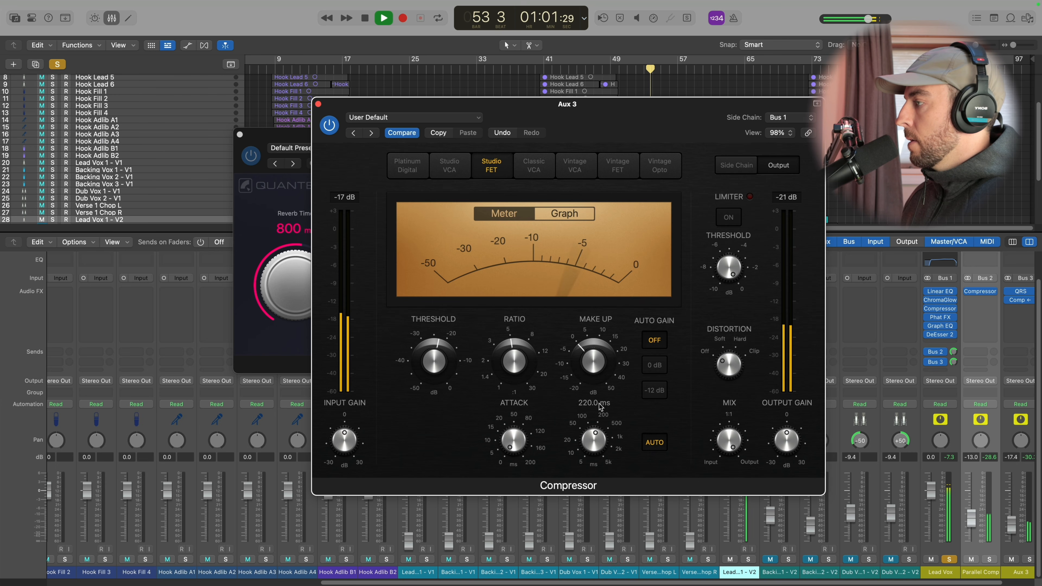
drag(590, 443, 591, 447)
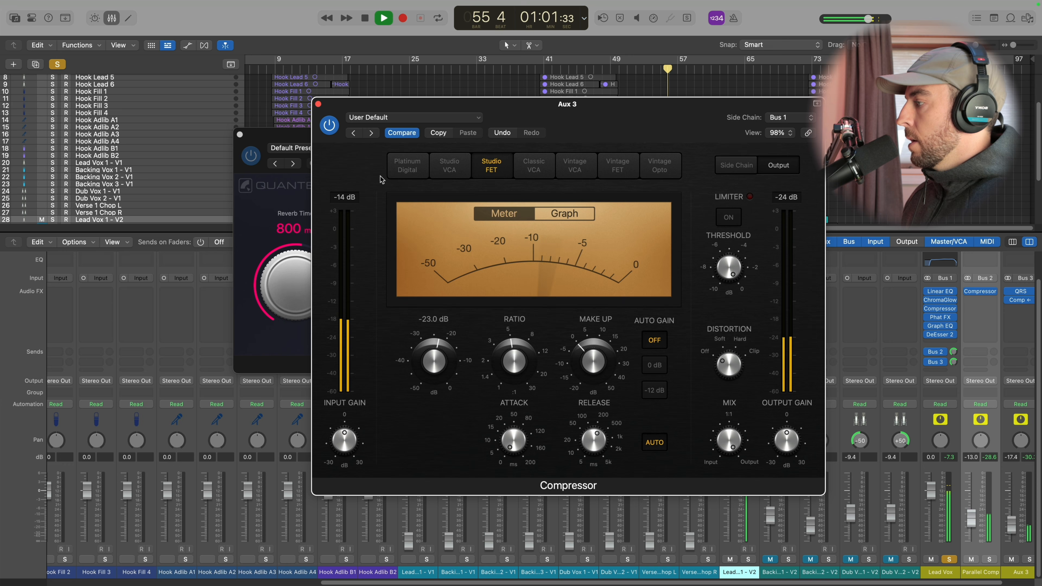
Step: Compare the soloed lead's reverb with the Compressor bypassed and active, stop playback and check the attack and release settings
click(330, 125)
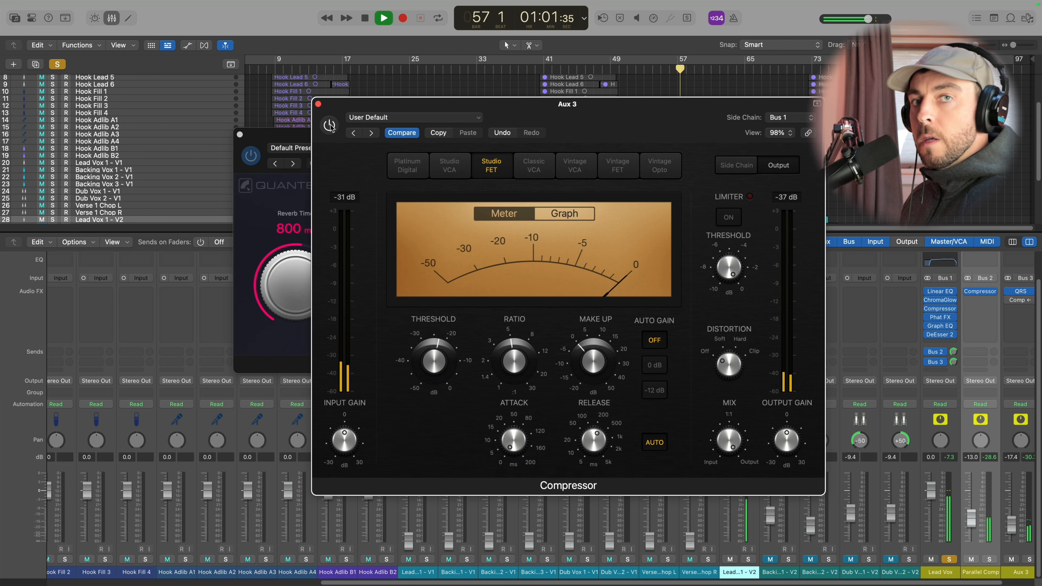
click(330, 125)
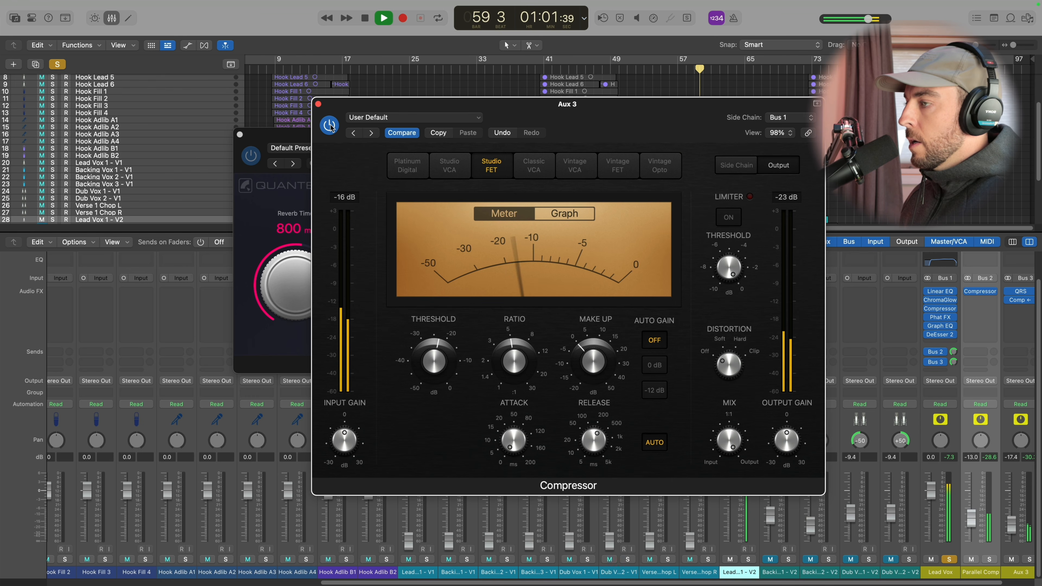
key(space)
scroll(955, 400, right, 2)
mouse_move(508, 445)
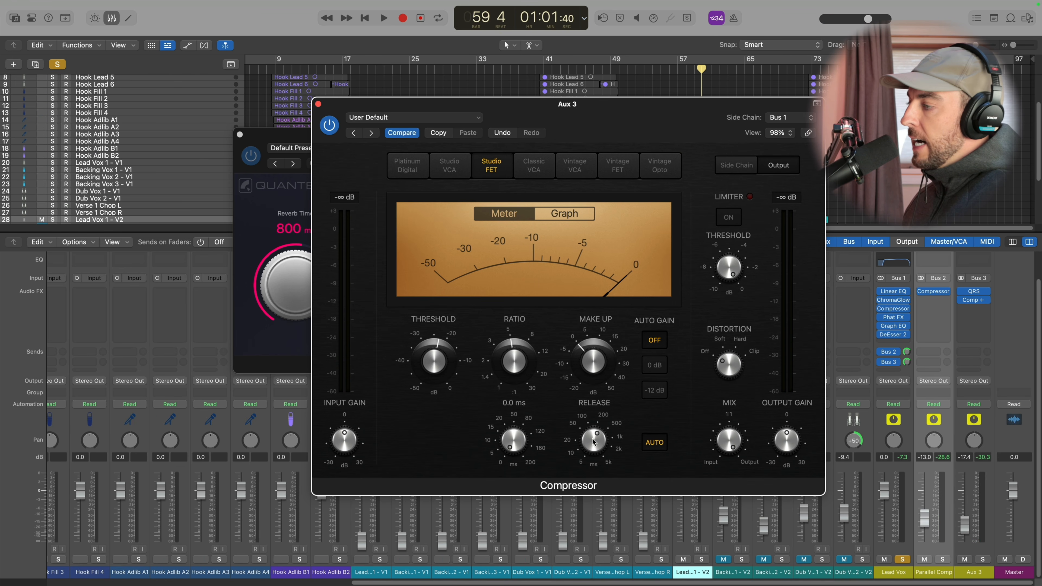
mouse_move(593, 442)
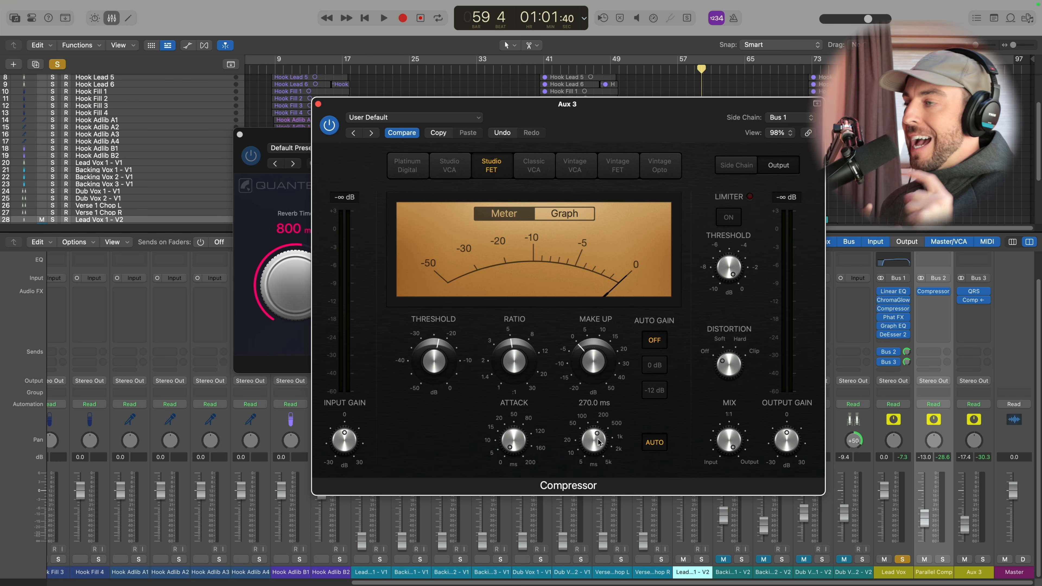
Step: Close the Compressor window, return the playhead to bar 49 and take Lead Vox out of solo
key(super+w)
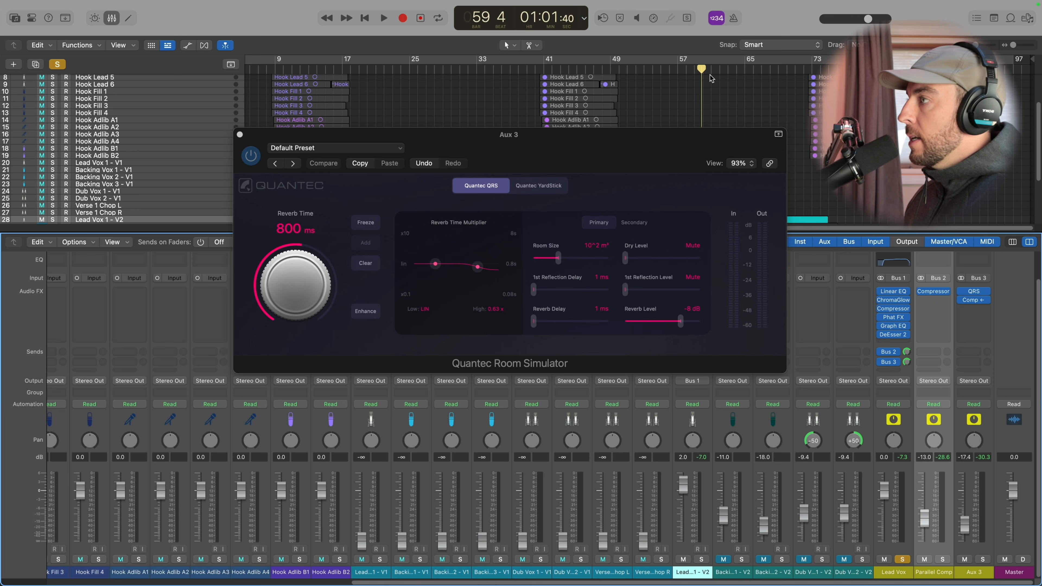
drag(627, 72, 612, 71)
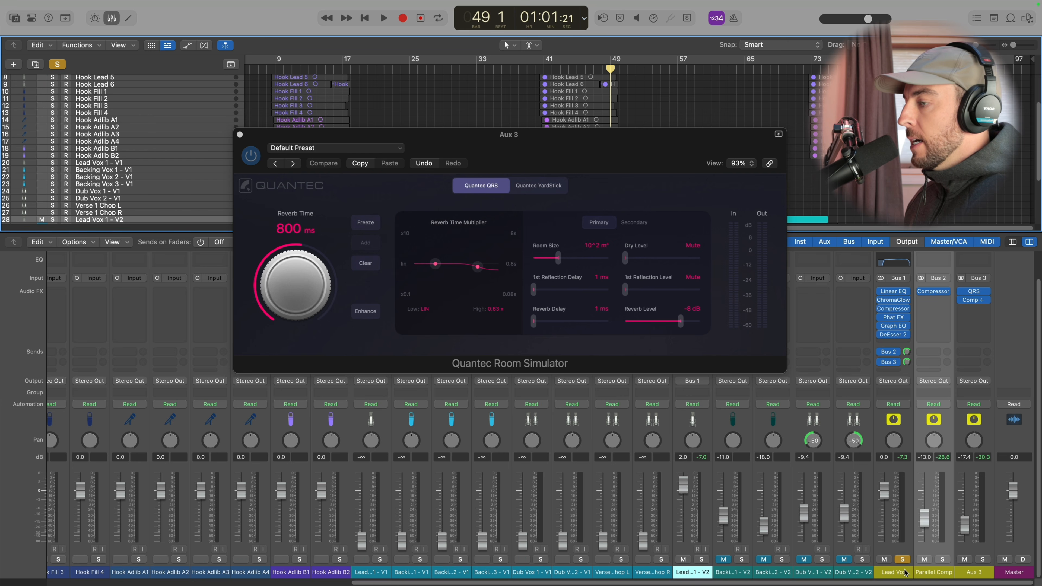
click(902, 562)
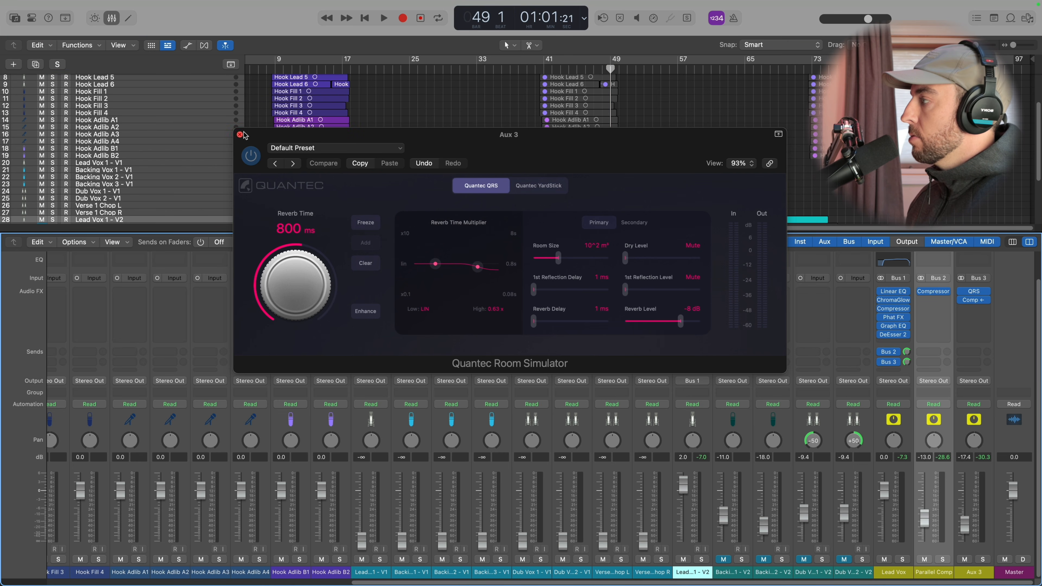
Step: Add a Channel EQ to Aux 3 and close the Quantec window
click(976, 263)
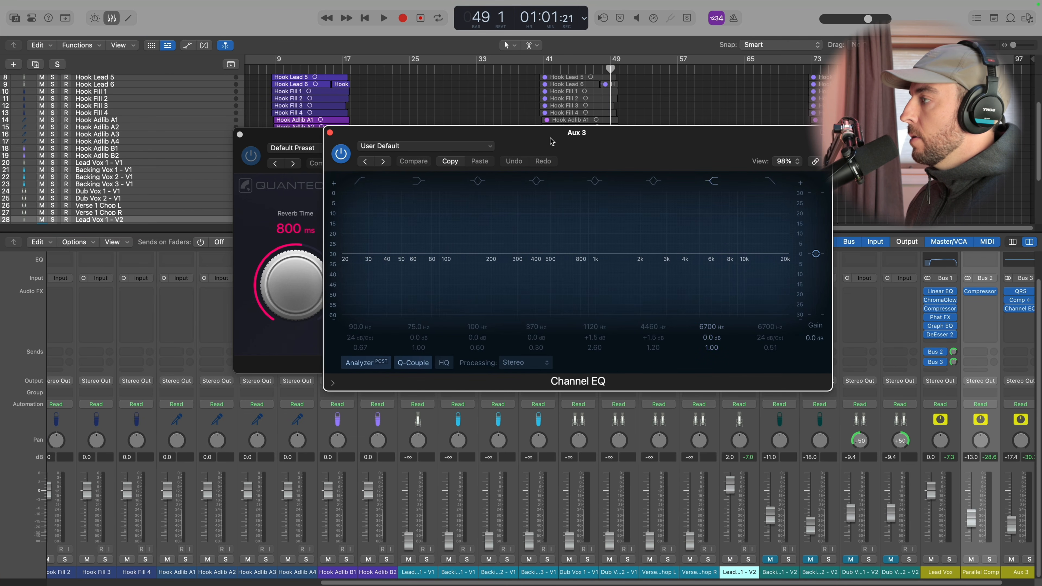
click(240, 135)
click(241, 136)
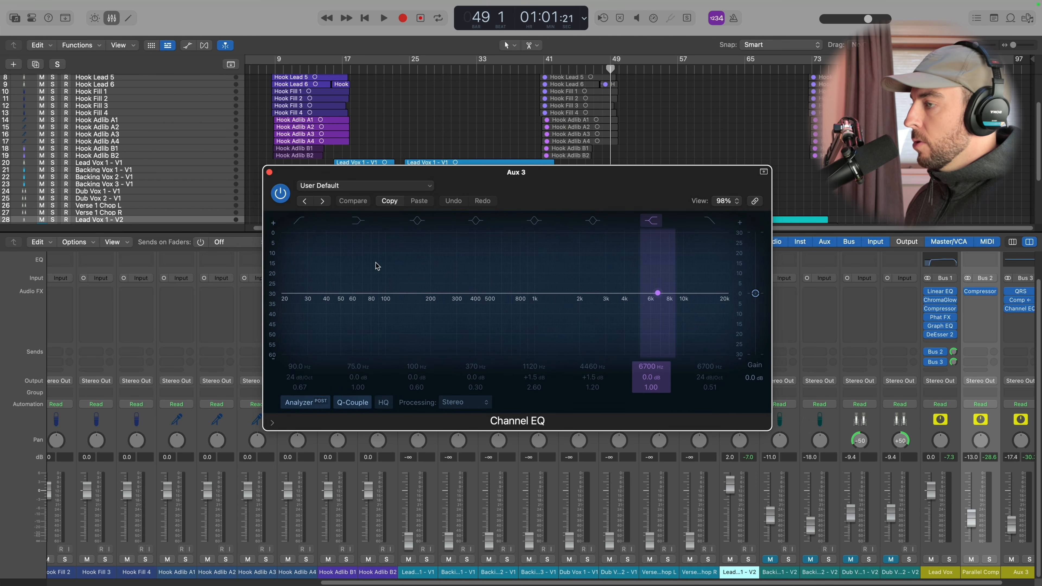
Step: Enable the Channel EQ's low-cut filter at about 370 Hz and its high-cut filter at 5800 Hz
scroll(814, 303, right, 3)
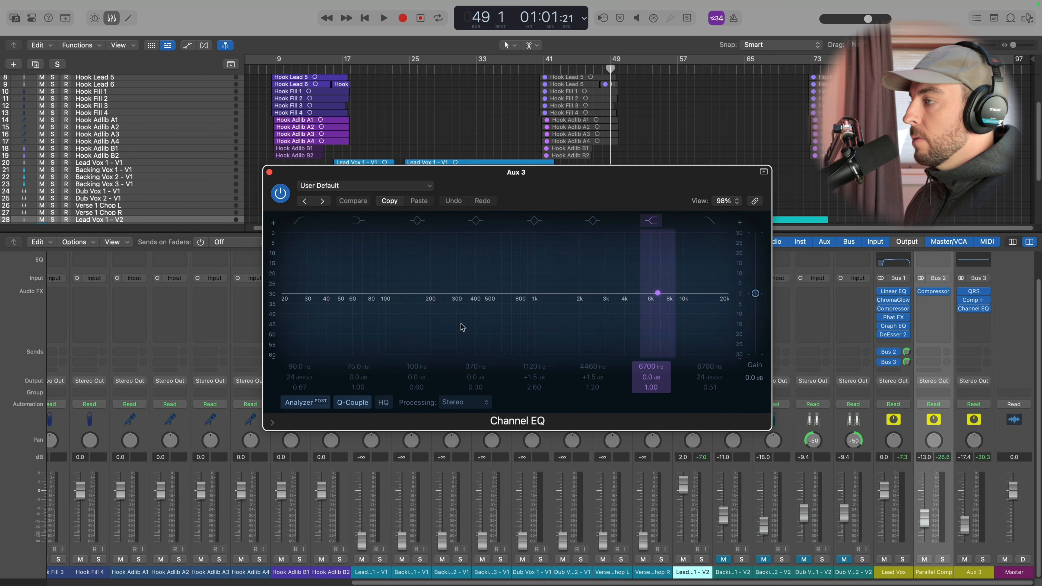
click(300, 221)
drag(333, 339, 413, 336)
click(709, 221)
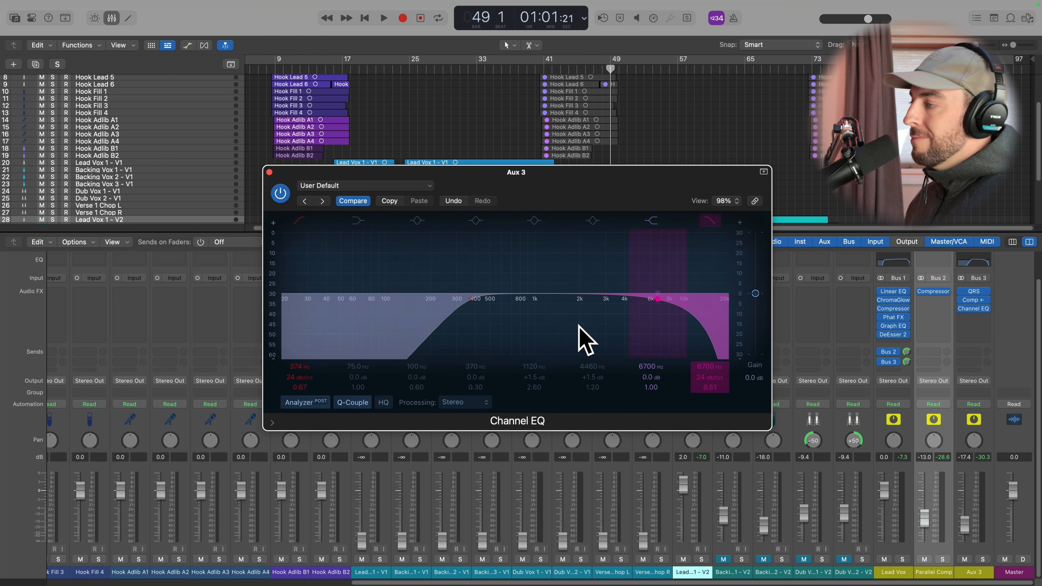
drag(468, 333, 495, 333)
mouse_move(624, 329)
mouse_down()
mouse_move(583, 331)
mouse_move(611, 331)
mouse_up()
Step: Play from bar 49 and narrow the reverb's EQ to a 615 Hz low cut and an 1840 Hz high cut
key(space)
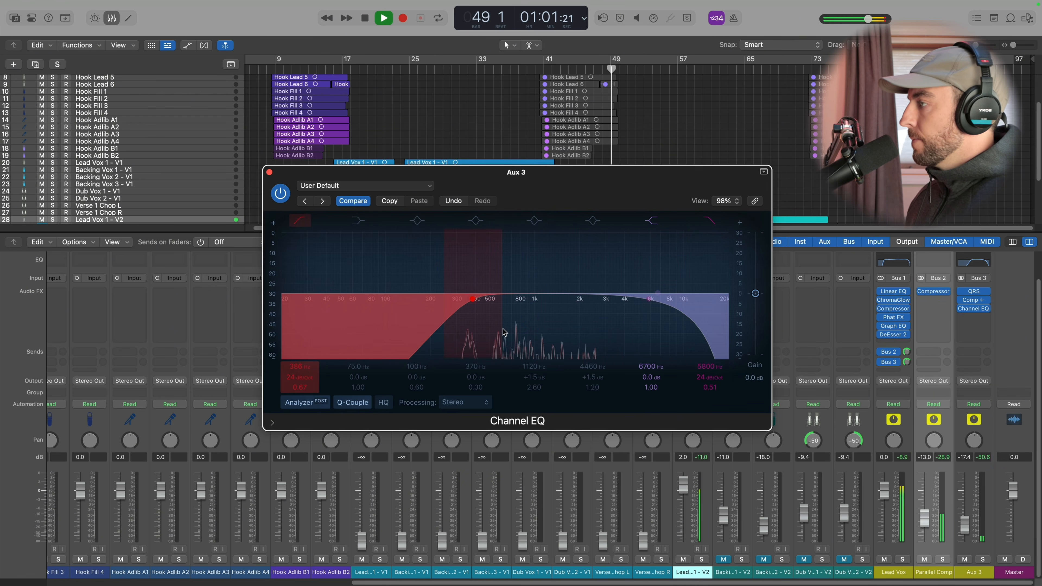
mouse_move(508, 327)
mouse_down()
mouse_move(499, 333)
mouse_move(526, 331)
mouse_up()
drag(661, 325, 591, 327)
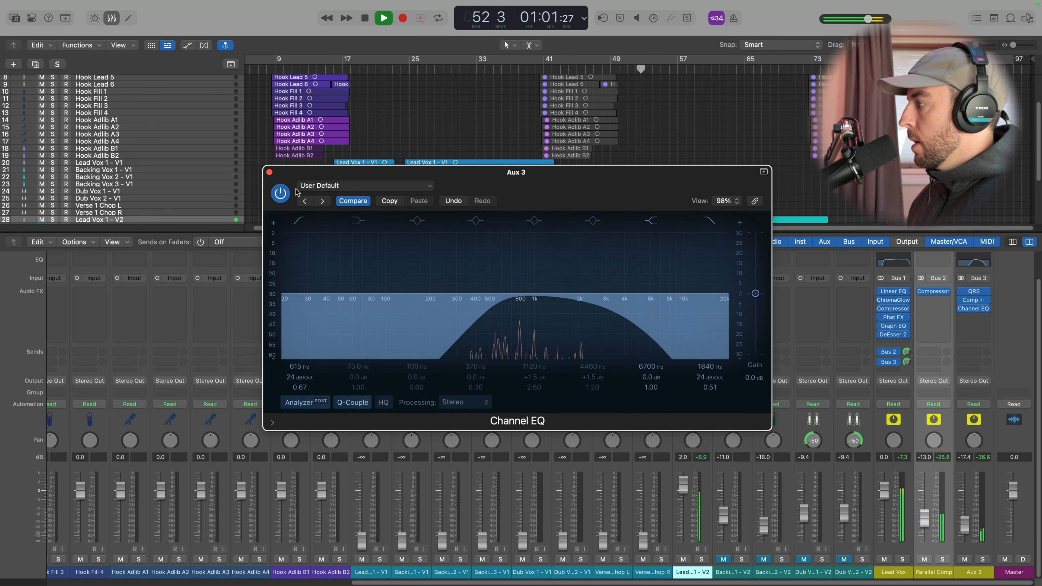
Step: Compare the reverb with its Channel EQ bypassed, re-enable the EQ and close its window
click(278, 196)
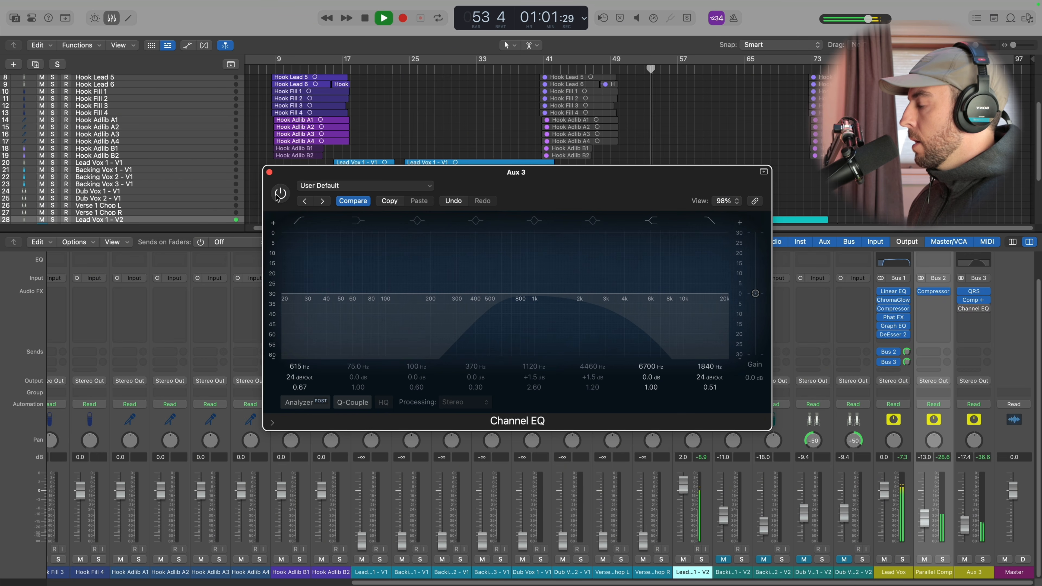
click(278, 197)
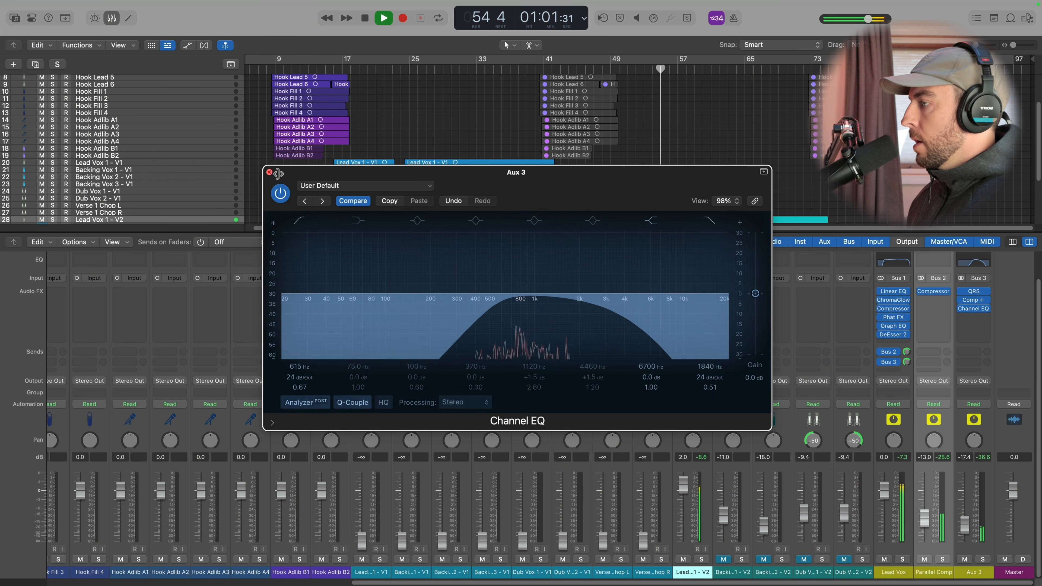
click(269, 172)
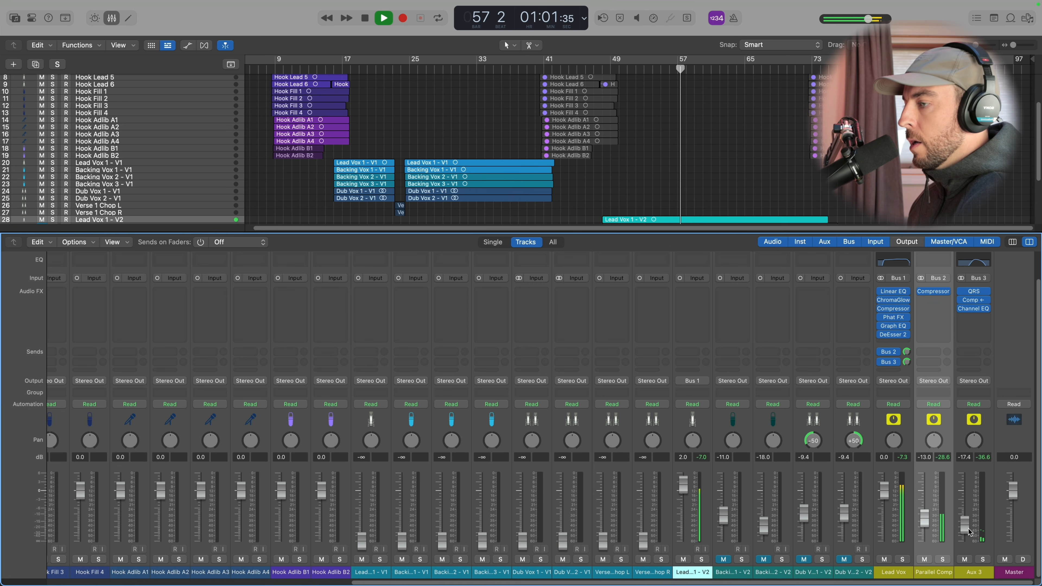
Step: Raise the Aux 3 reverb level to about -14 dB, checking it with Lead Vox temporarily soloed
drag(964, 526, 968, 526)
click(903, 560)
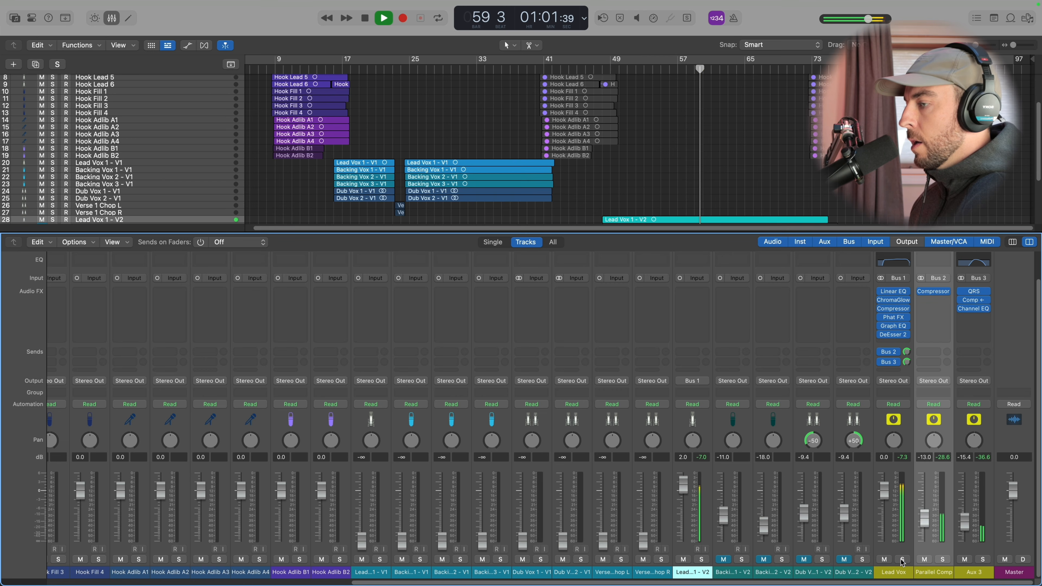
drag(966, 521, 966, 517)
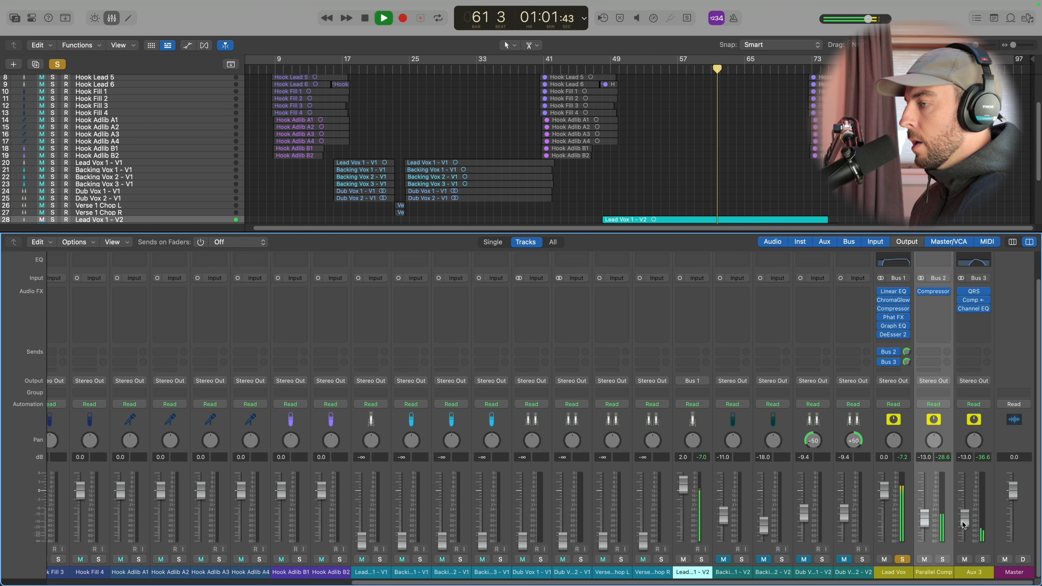
click(904, 560)
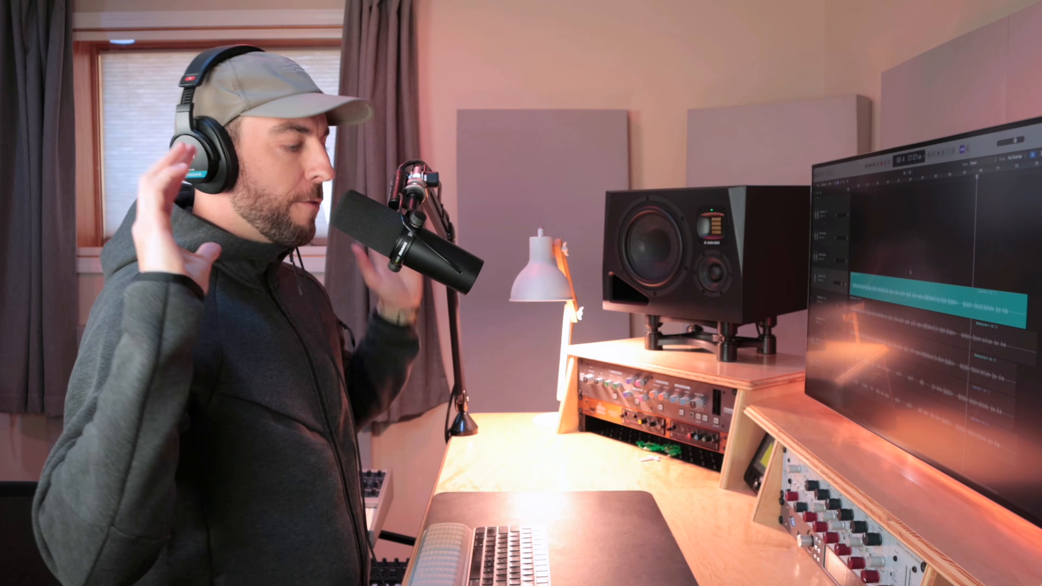
Step: Hide the mixer and listen to the verse 2 lead vocal from bar 66
key(x)
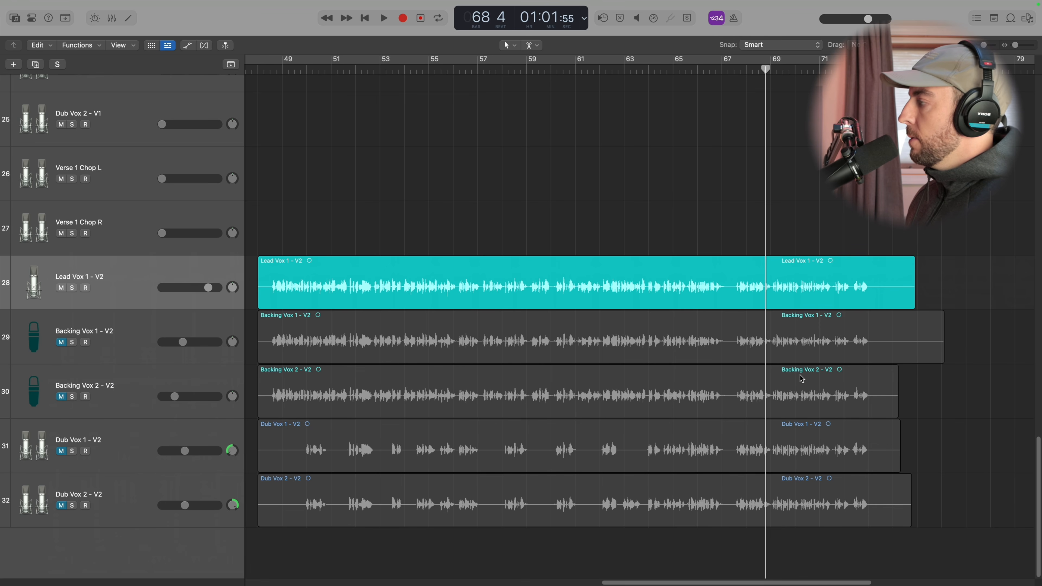
click(710, 72)
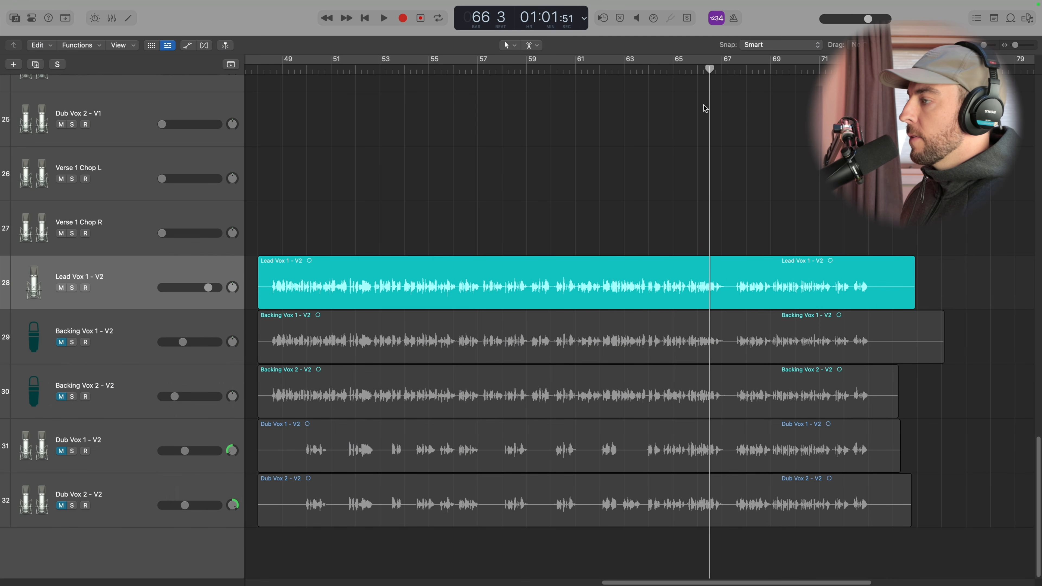
scroll(694, 72, up, 1)
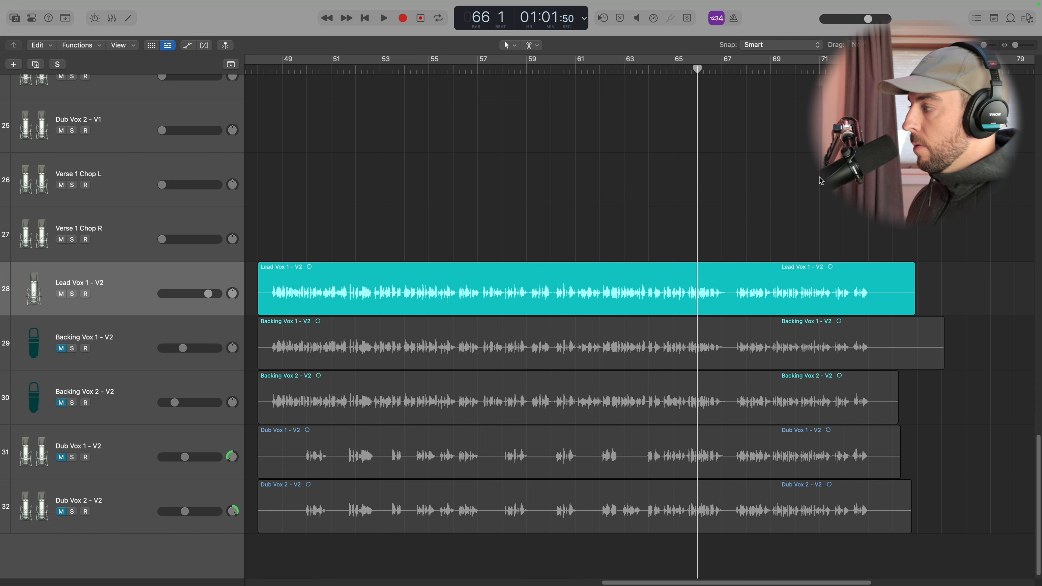
key(space)
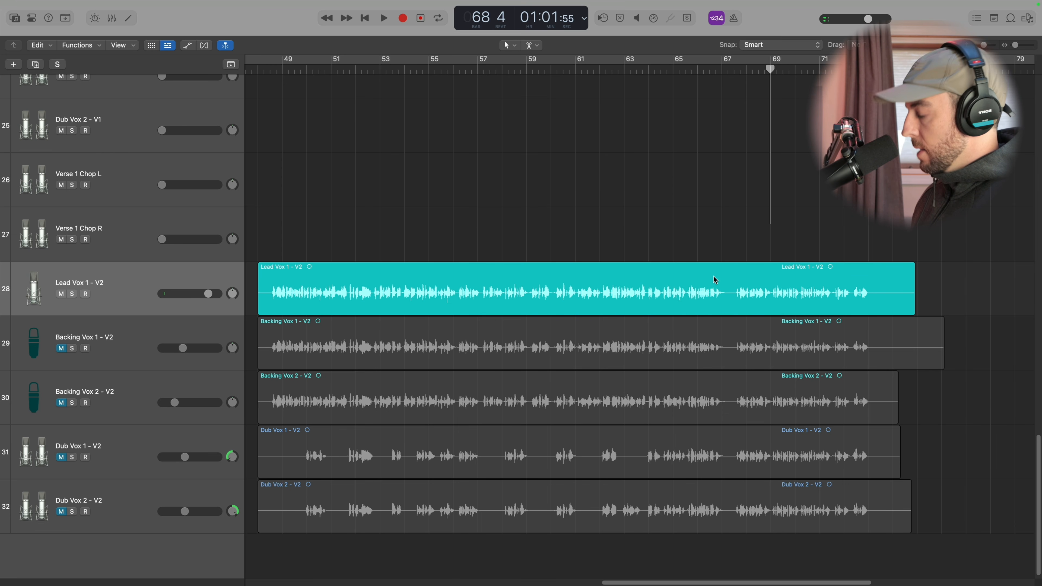
Step: Show the mixer again and add a Bus 4 send to the Lead Vox channel
key(x)
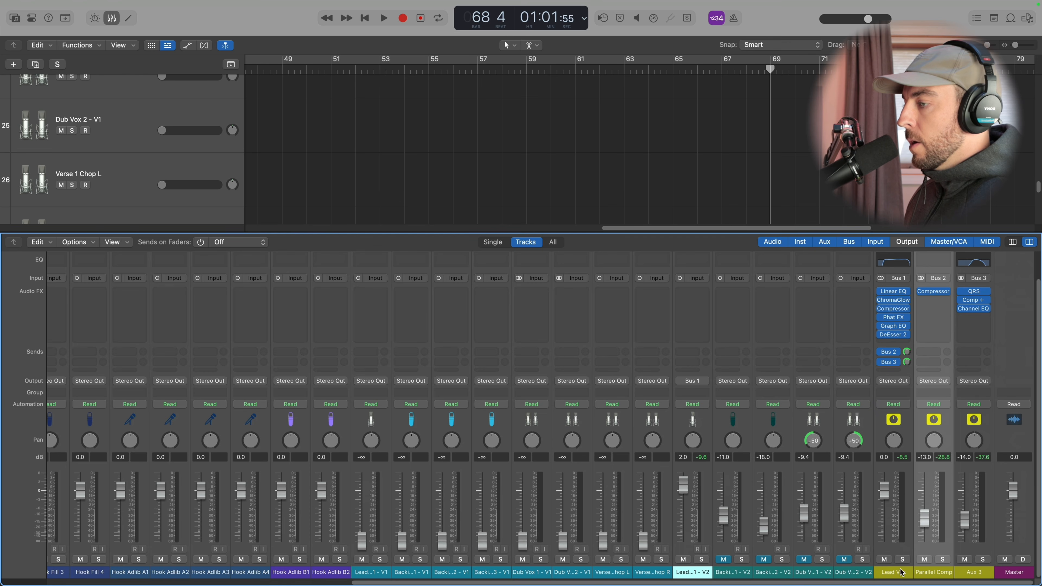
click(901, 572)
click(897, 372)
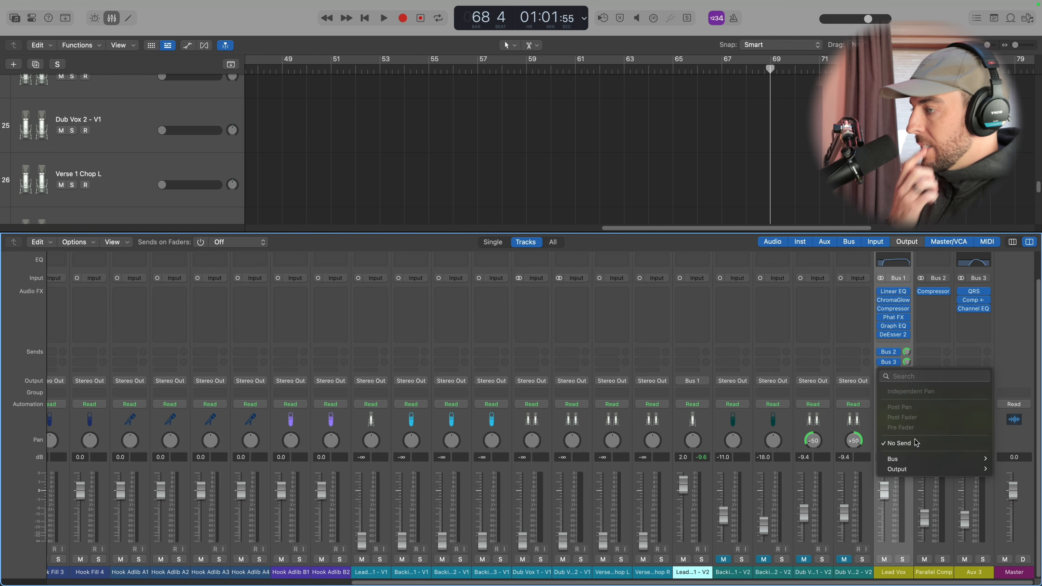
mouse_move(919, 459)
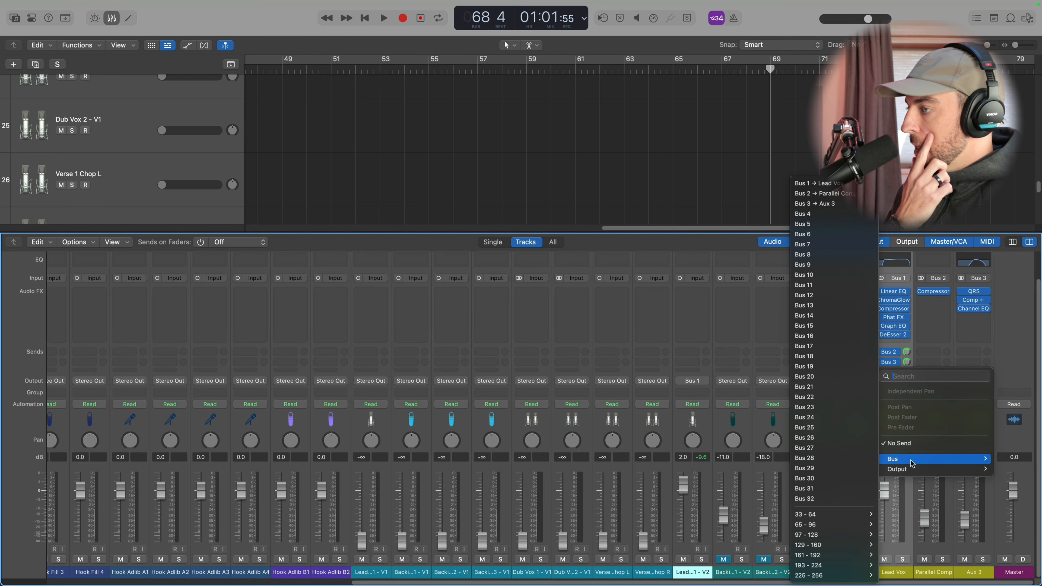
click(814, 214)
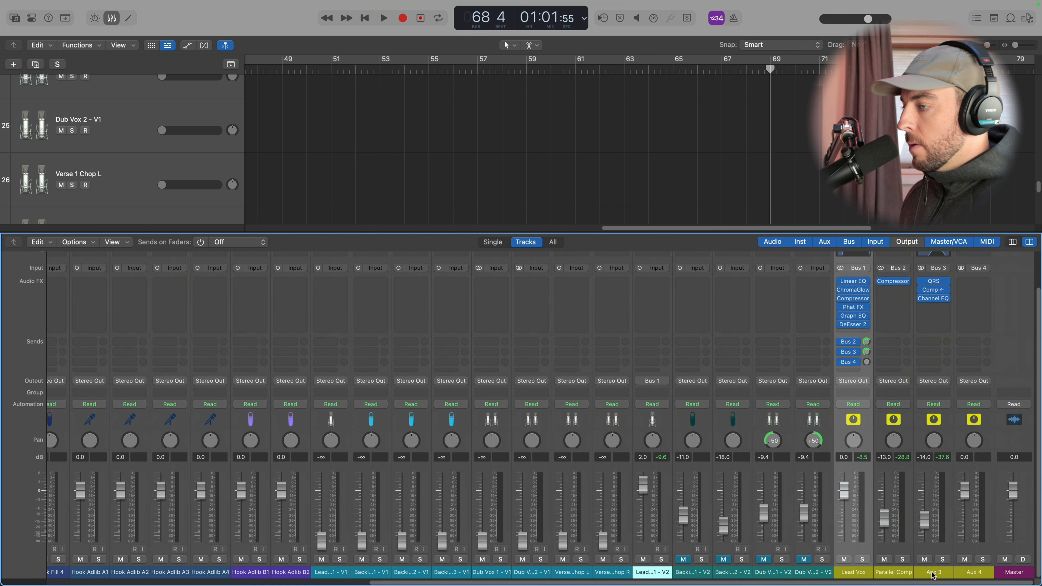
Step: Rename Aux 3 as Lead Verb and Aux 4 as Delay Throw
double_click(933, 572)
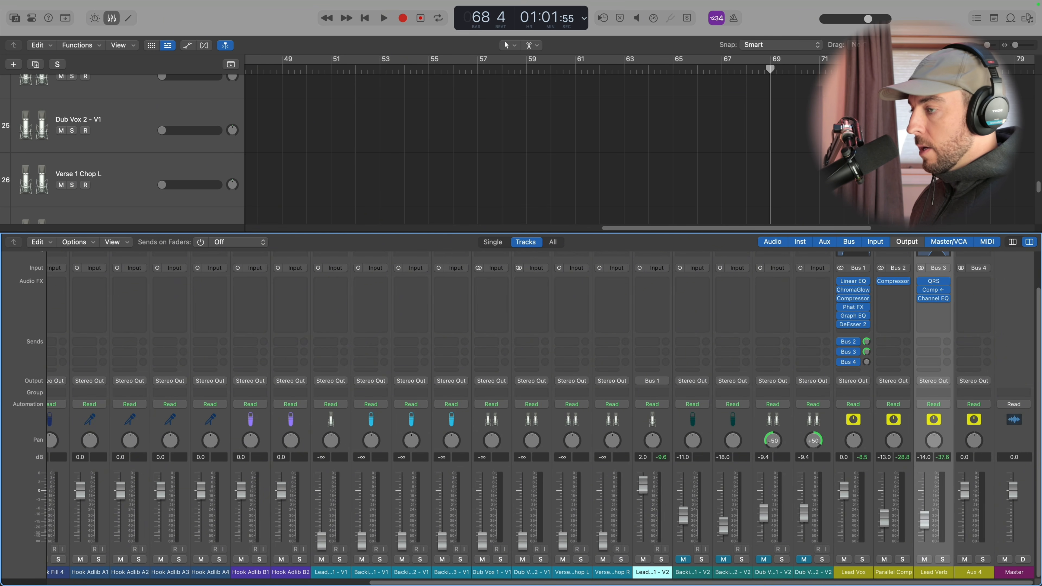
double_click(989, 572)
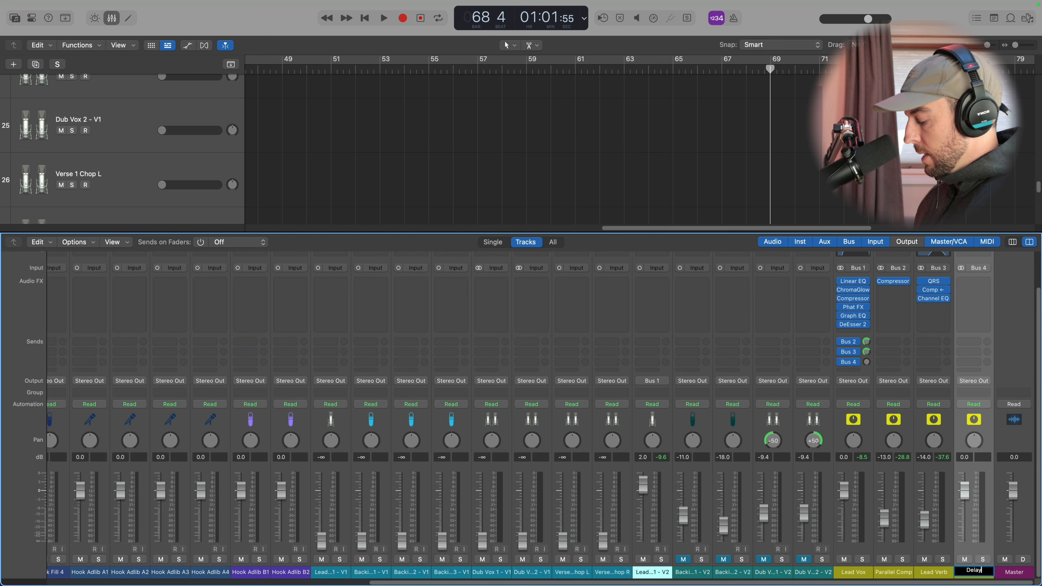
Step: Insert a Tape Delay on the Delay Throw channel
click(987, 282)
text(tape de)
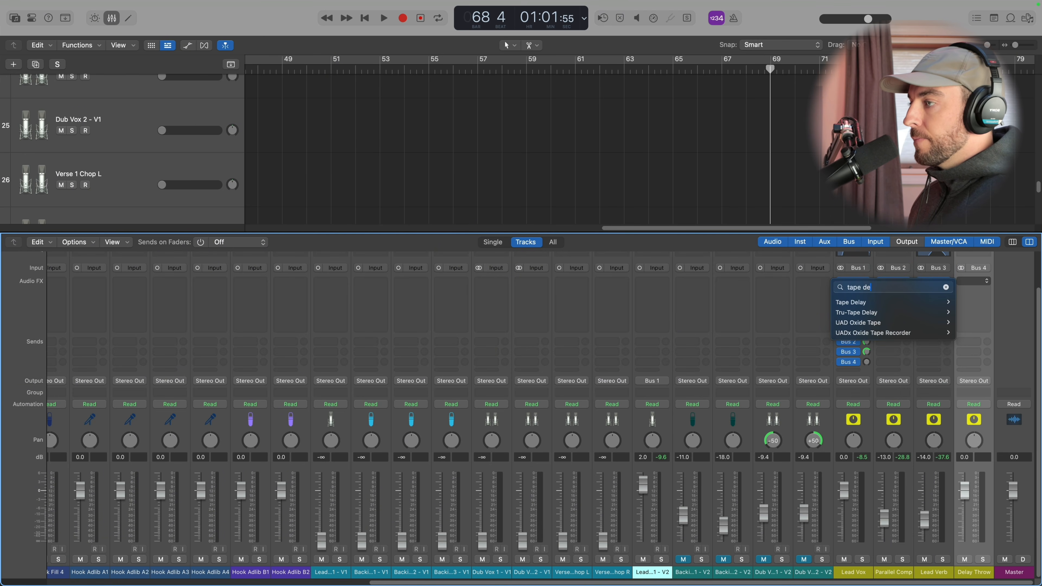
key(Return)
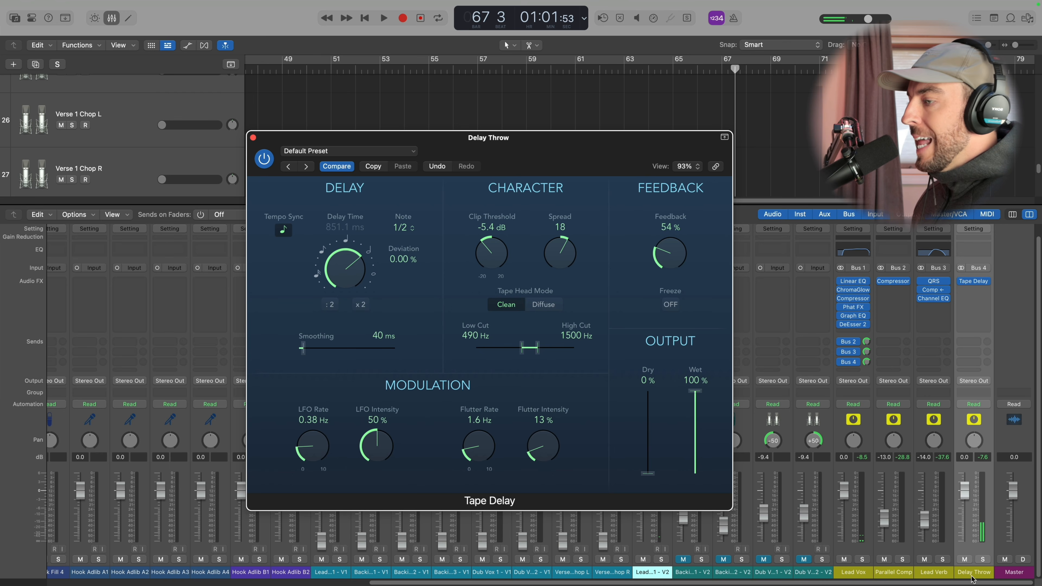
Step: Create an arrangement track for the Delay Throw channel and close the Tape Delay window
right_click(972, 575)
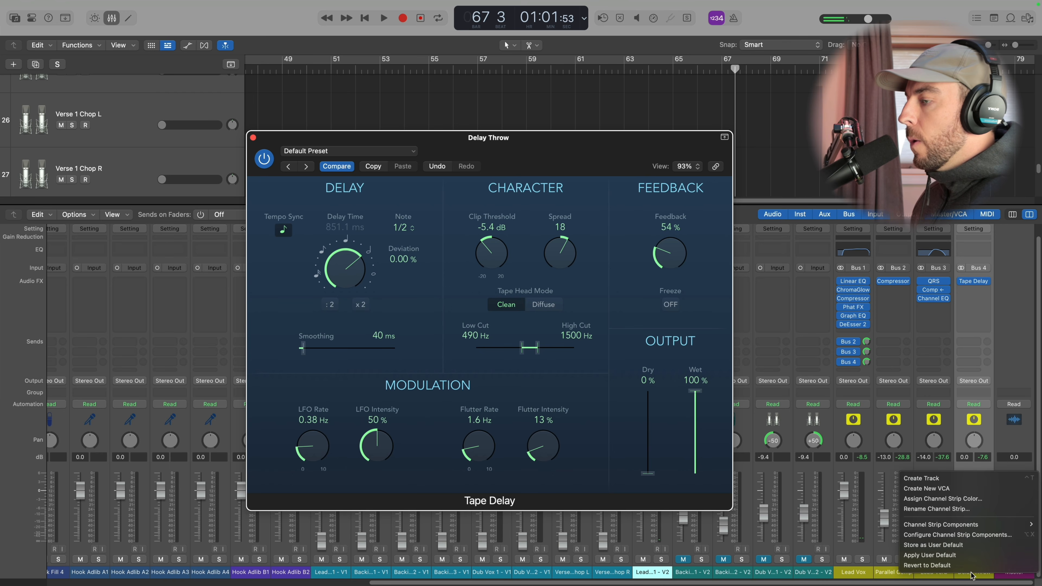
click(937, 478)
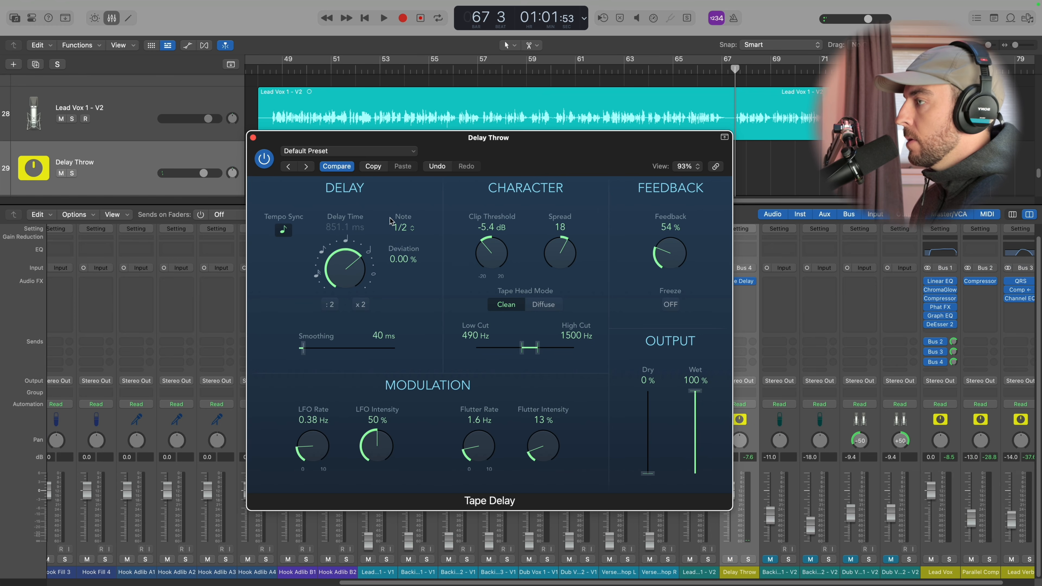
click(253, 138)
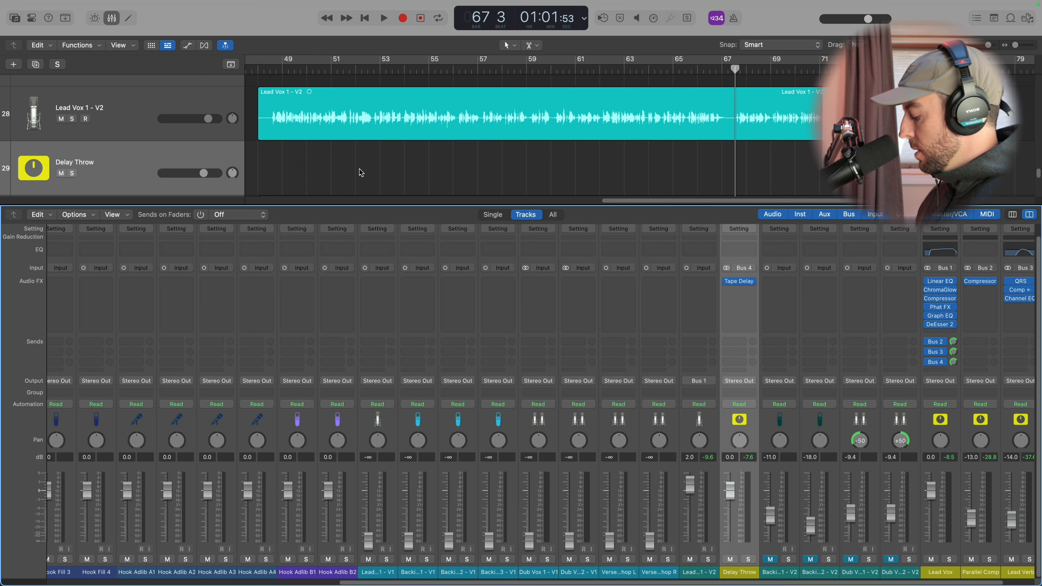
click(489, 168)
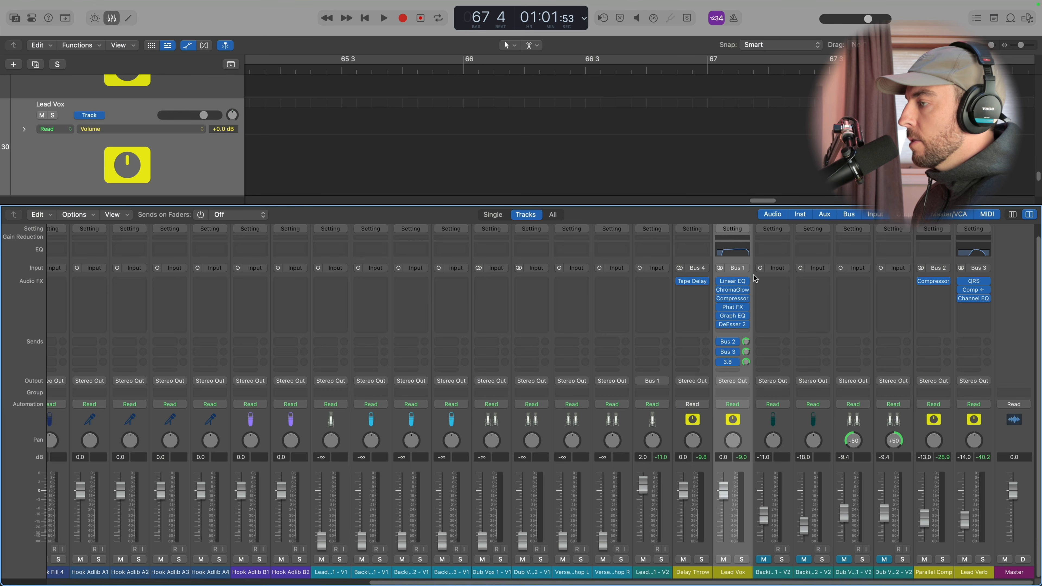
Step: Audition a delay throw during playback by riding Lead Vox's Bus 4 send, leaving it fully down
drag(754, 275, 742, 300)
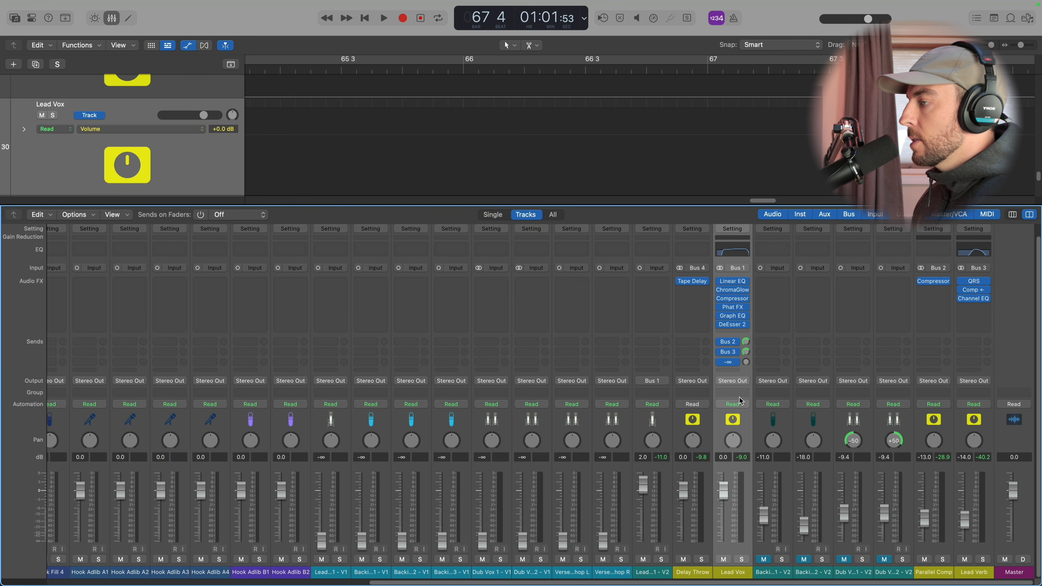
key(space)
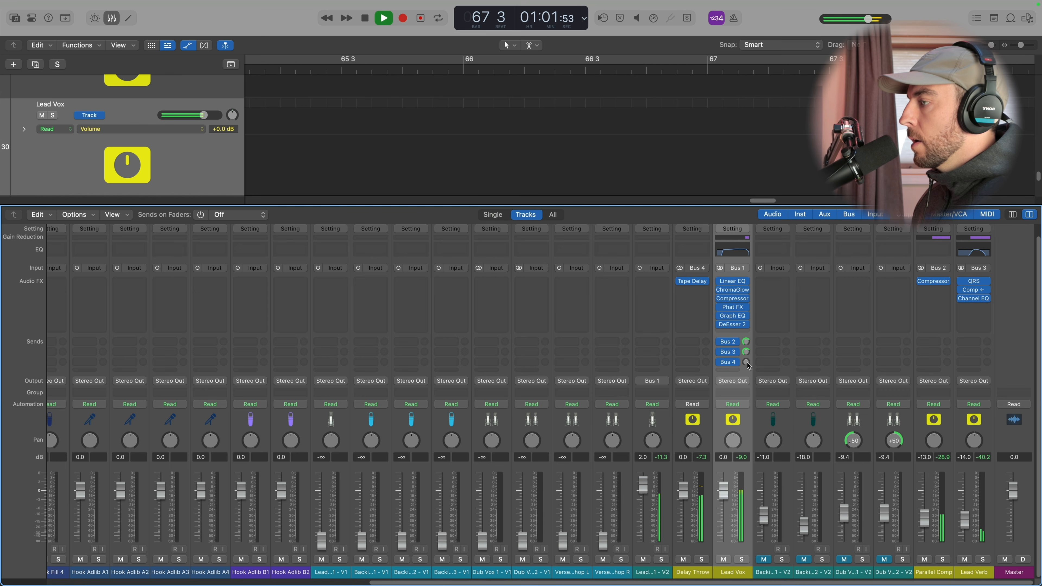
drag(747, 363, 739, 559)
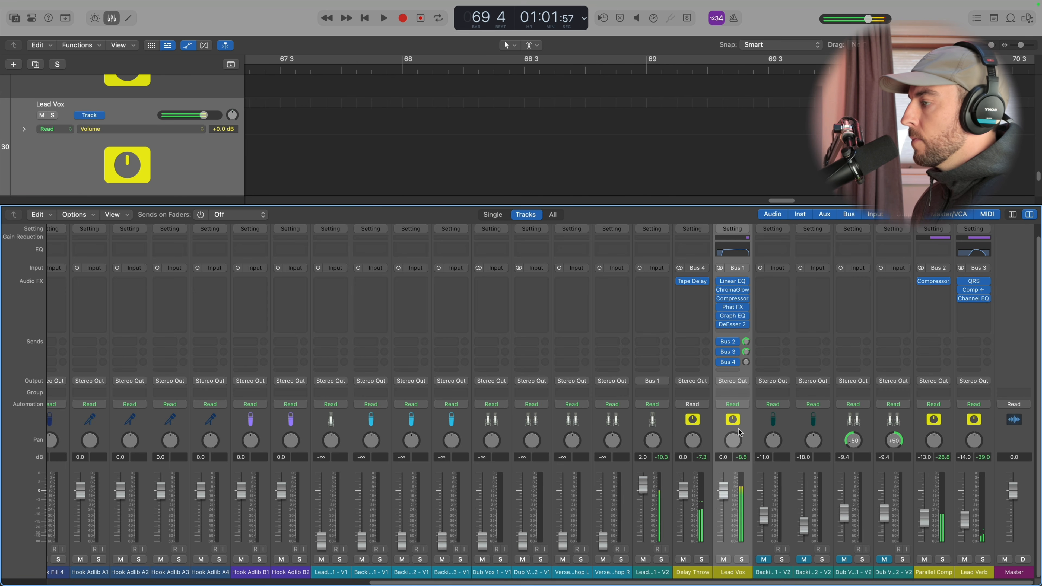
Step: Set the Lead Vox channel's automation mode to Latch
click(746, 405)
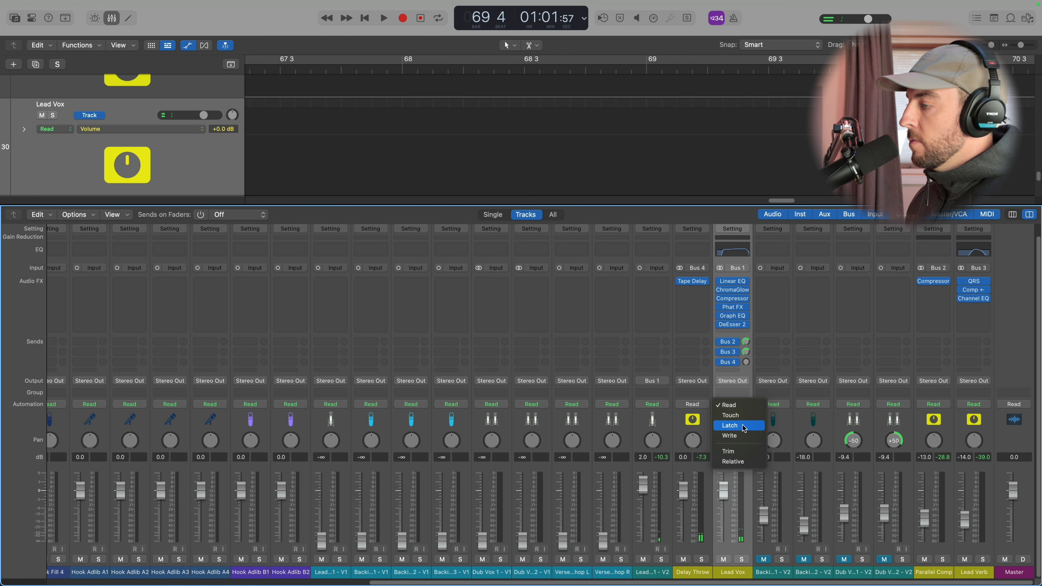
click(743, 392)
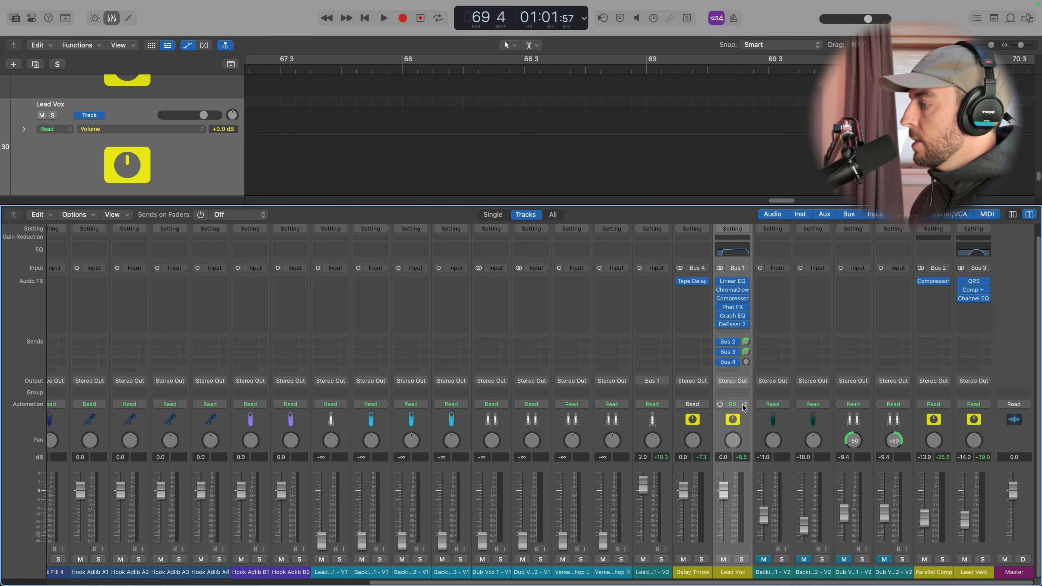
click(743, 404)
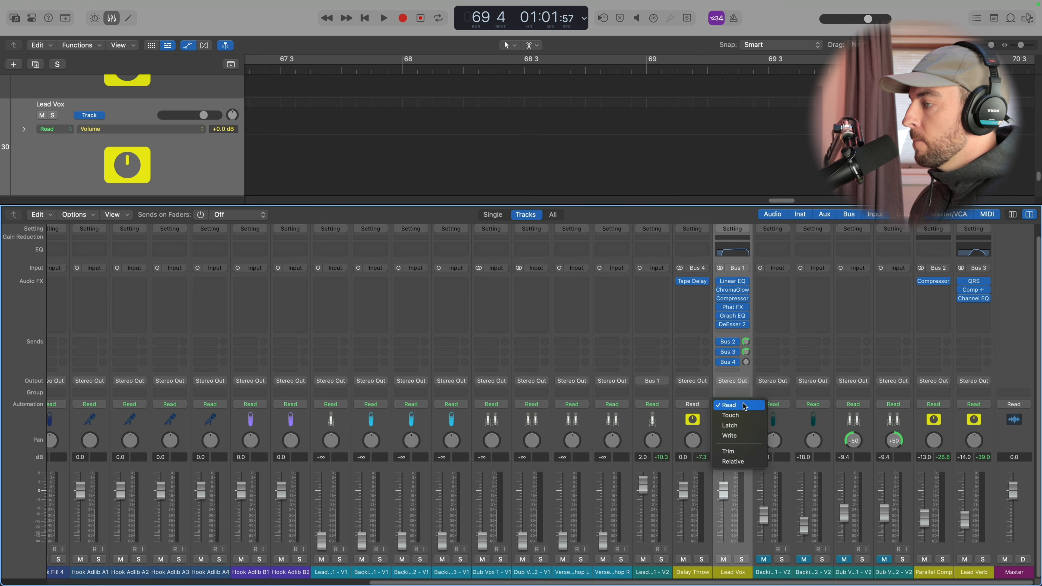
click(743, 427)
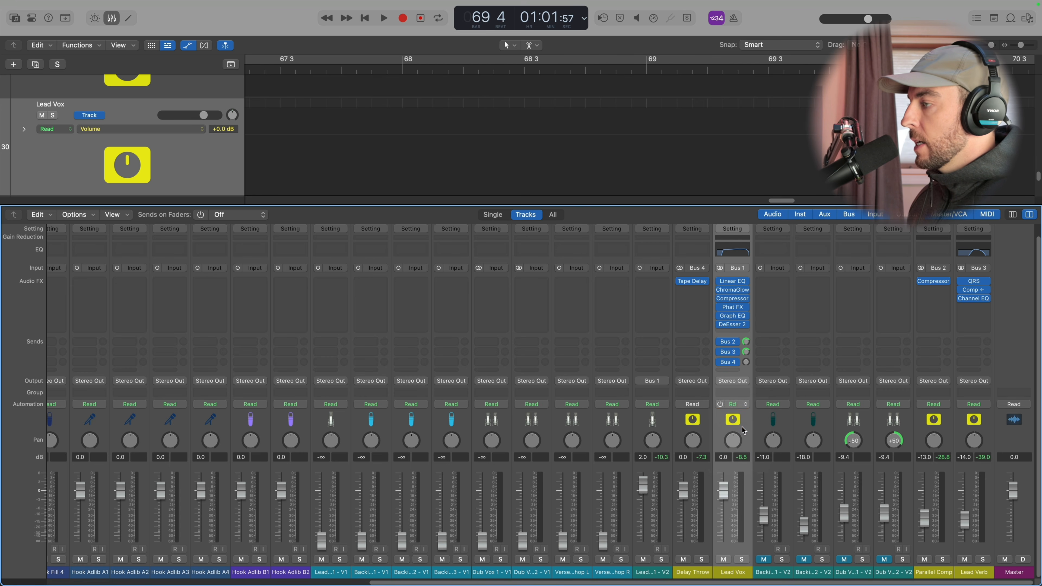
Step: Record Bus 4 send throws reaching -0.3 dB in bar 66 and -1.4 dB in bar 68, and return Lead Vox's automation to Read
key(space)
drag(747, 363, 753, 405)
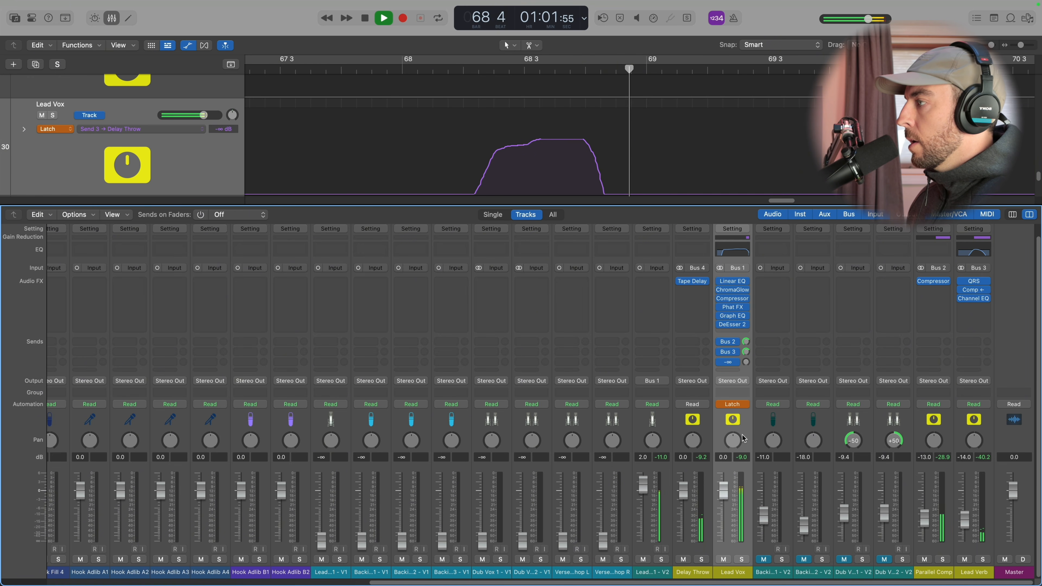
click(745, 406)
click(749, 387)
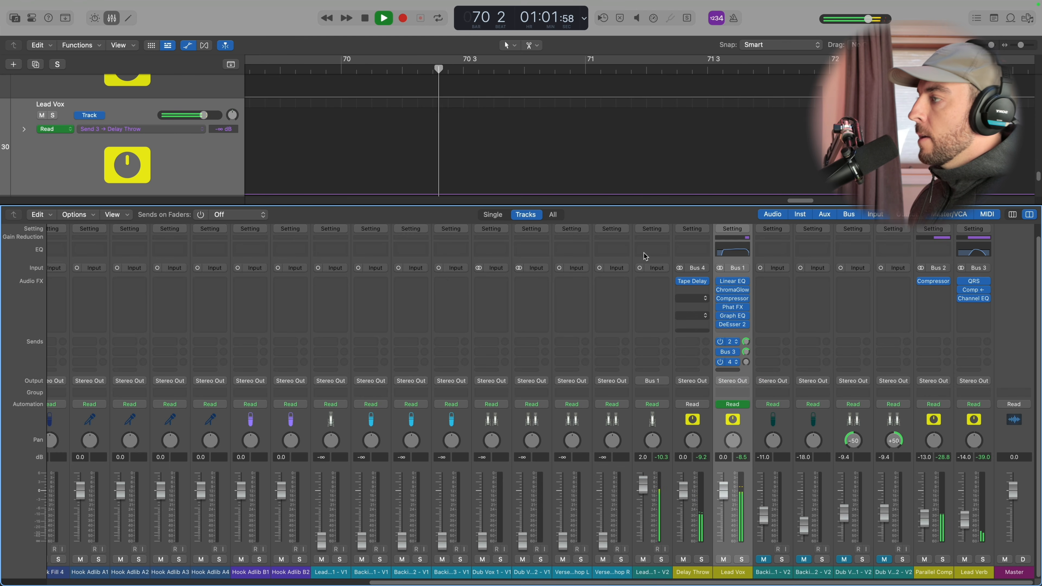
key(space)
key(super+Left)
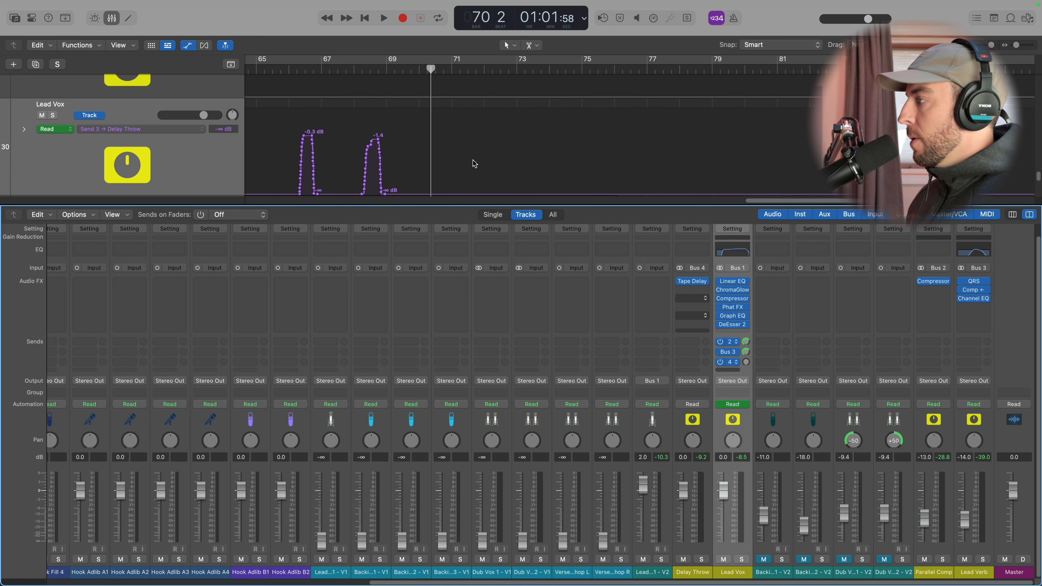
Step: Reshape the send automation during playback, extending the bar 66 throw past bar 67 and levelling the bar 68 throw at -1.4 dB
scroll(381, 146, left, 5)
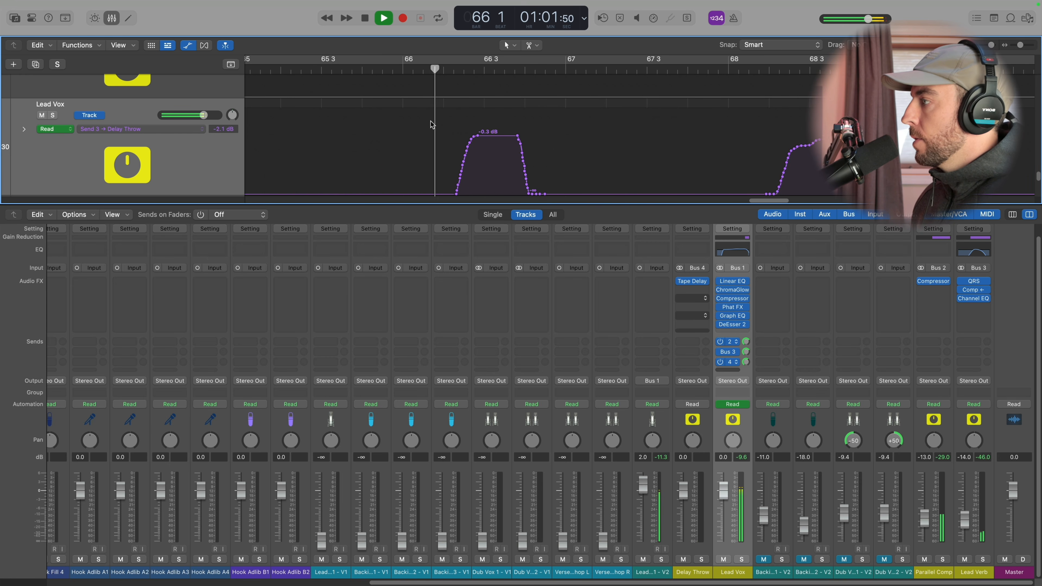
scroll(431, 122, right, 3)
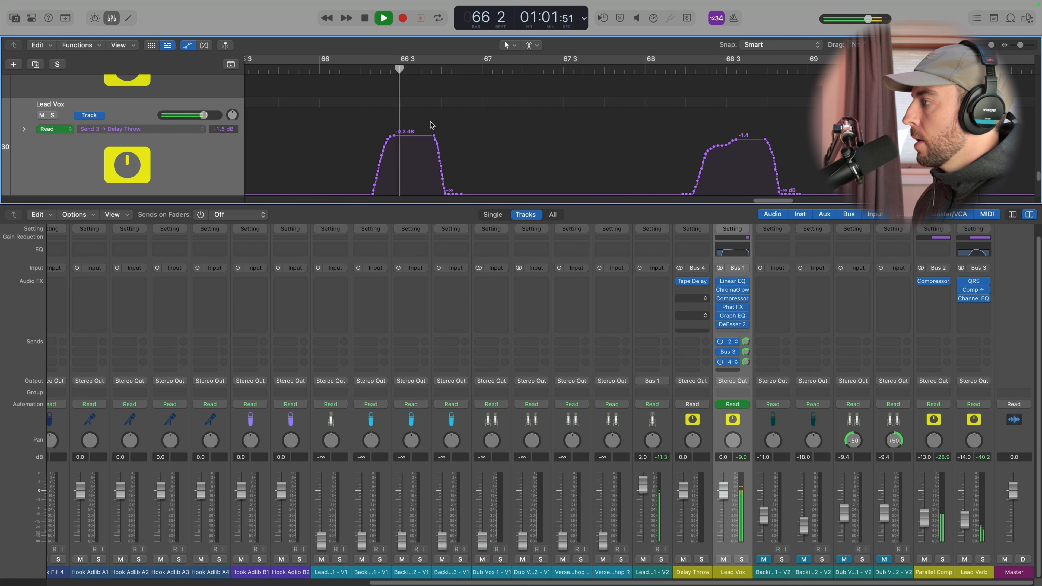
drag(343, 142, 477, 155)
key(space)
drag(411, 153, 435, 153)
key(space)
drag(362, 154, 524, 193)
click(440, 152)
key(space)
key(space)
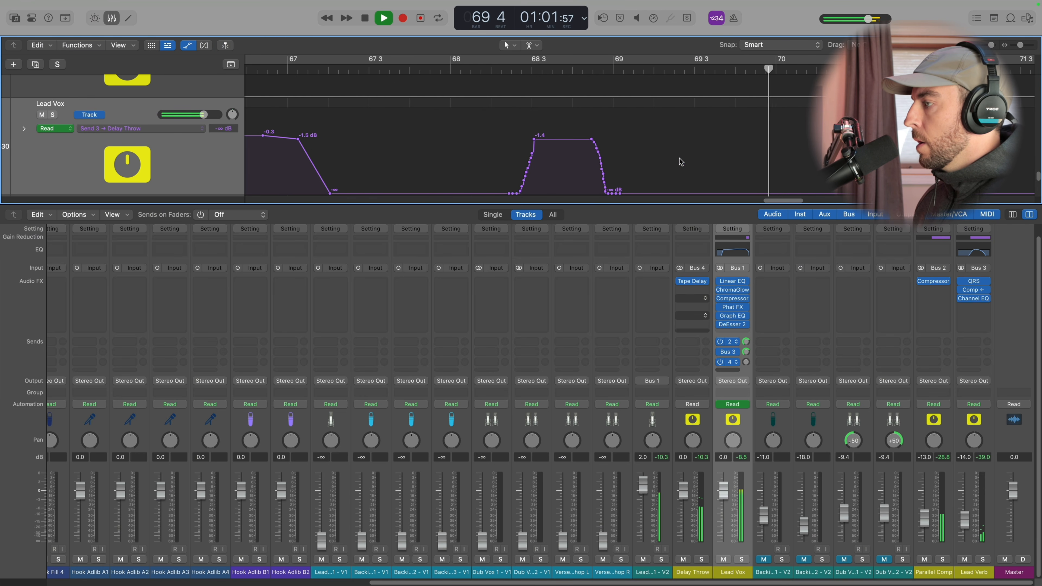
Step: Adjust Delay Throw's Tape Delay during playback to Spread 37, Low Cut 550 Hz and High Cut 2600 Hz
key(space)
click(692, 281)
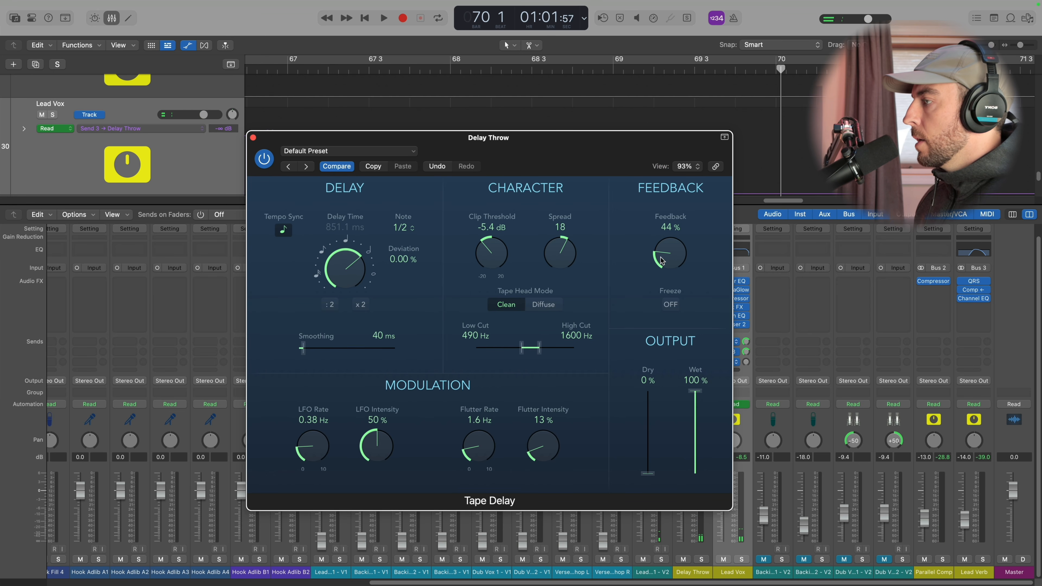
key(space)
drag(538, 348, 541, 349)
mouse_move(561, 256)
mouse_down()
mouse_move(561, 237)
mouse_move(553, 272)
mouse_up()
key(space)
drag(541, 349, 547, 352)
key(space)
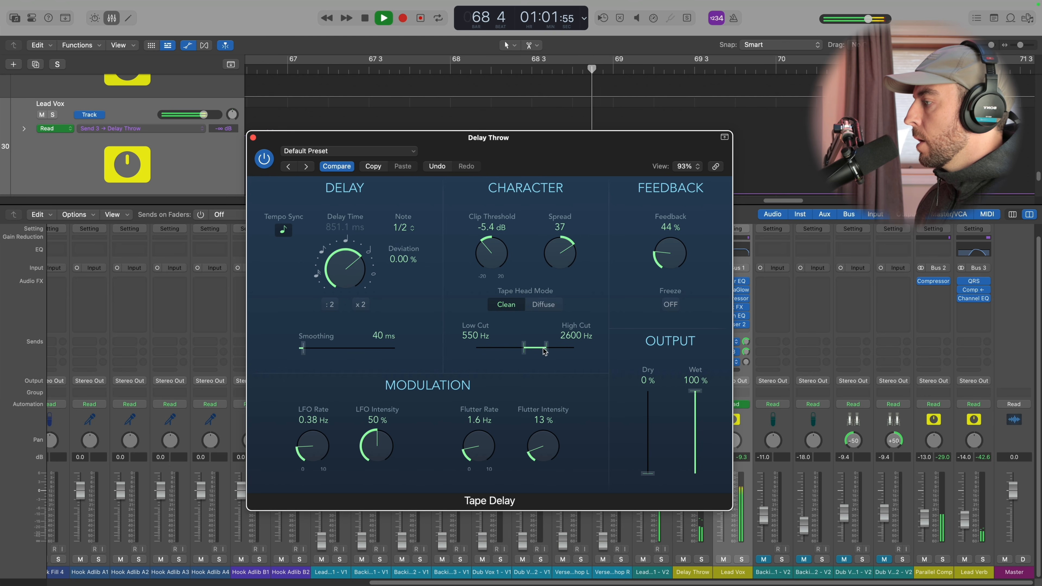
click(253, 138)
key(space)
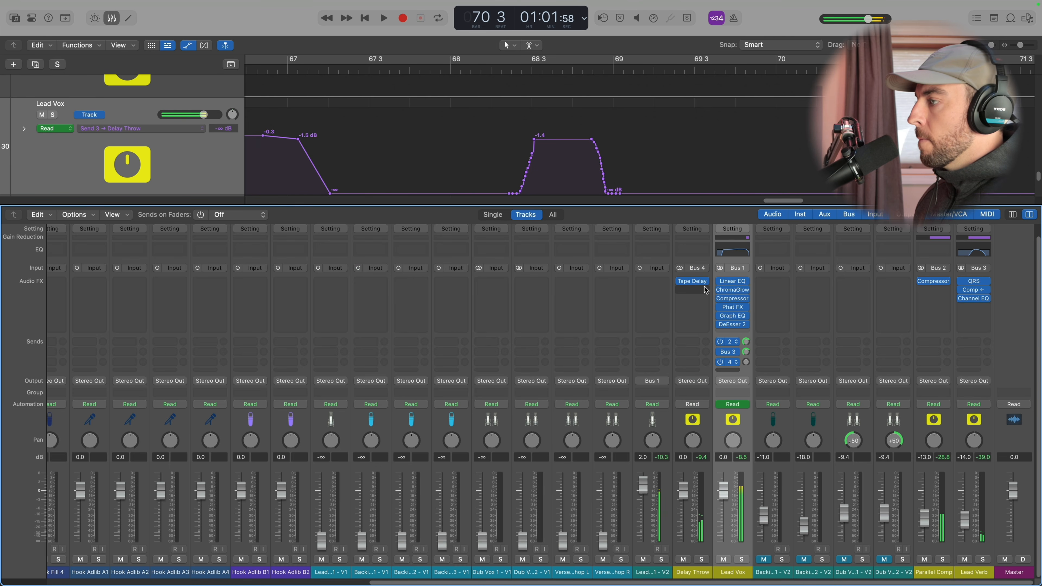
Step: Insert Space Designer after Tape Delay on the Delay Throw aux
click(700, 290)
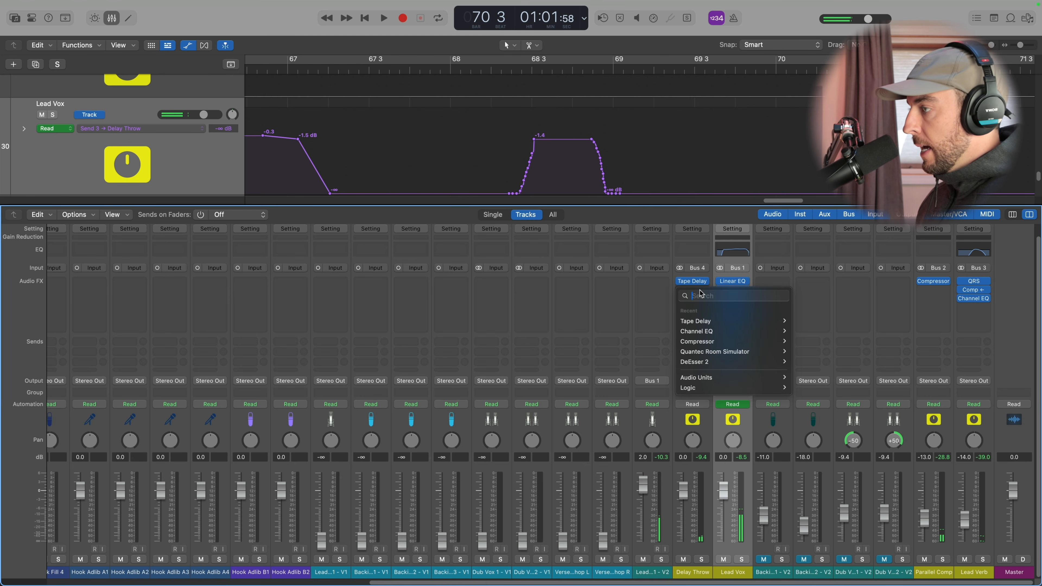
mouse_move(730, 388)
mouse_move(821, 500)
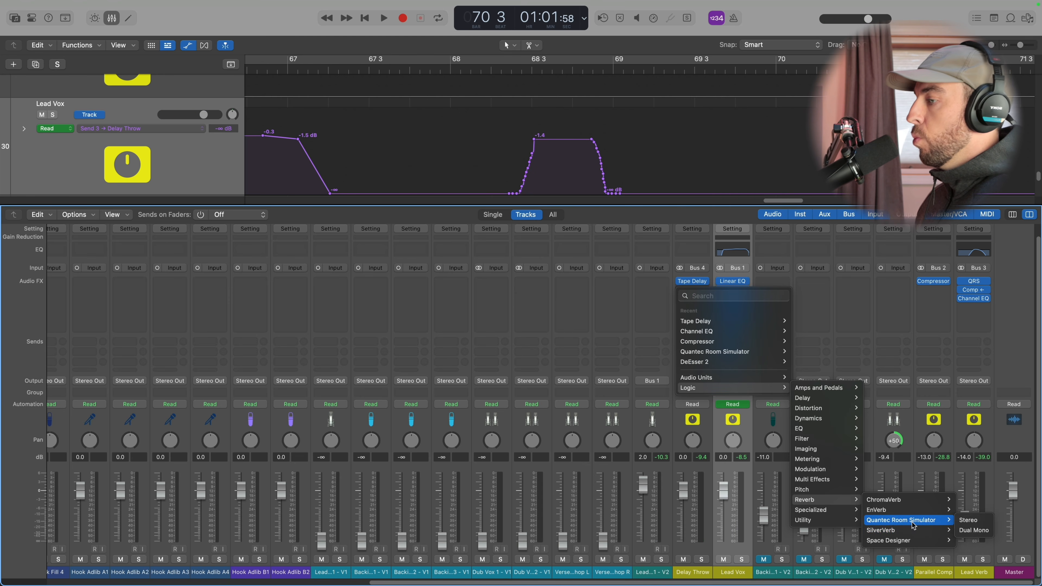
click(905, 541)
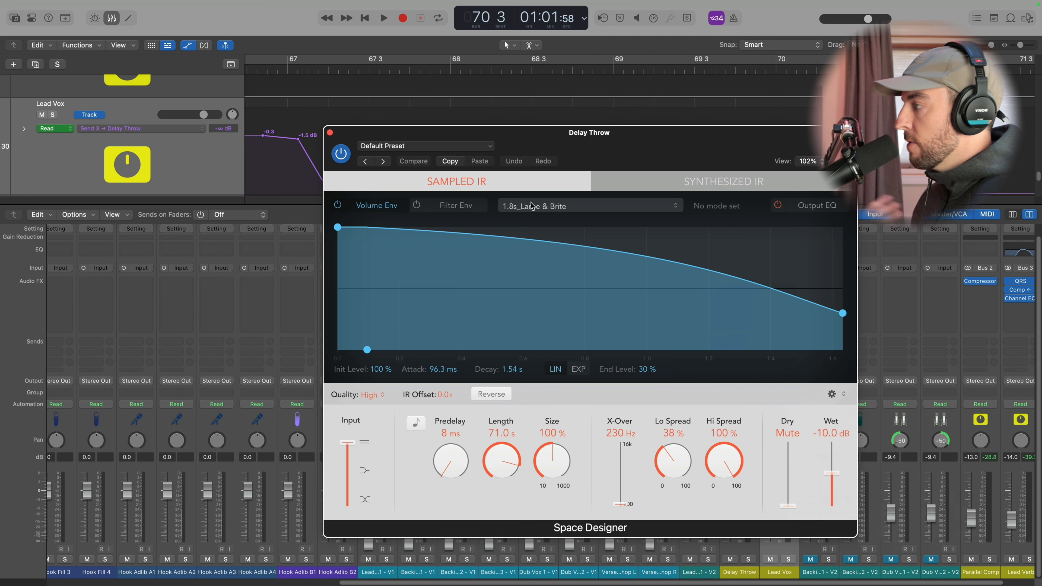
drag(537, 146, 481, 112)
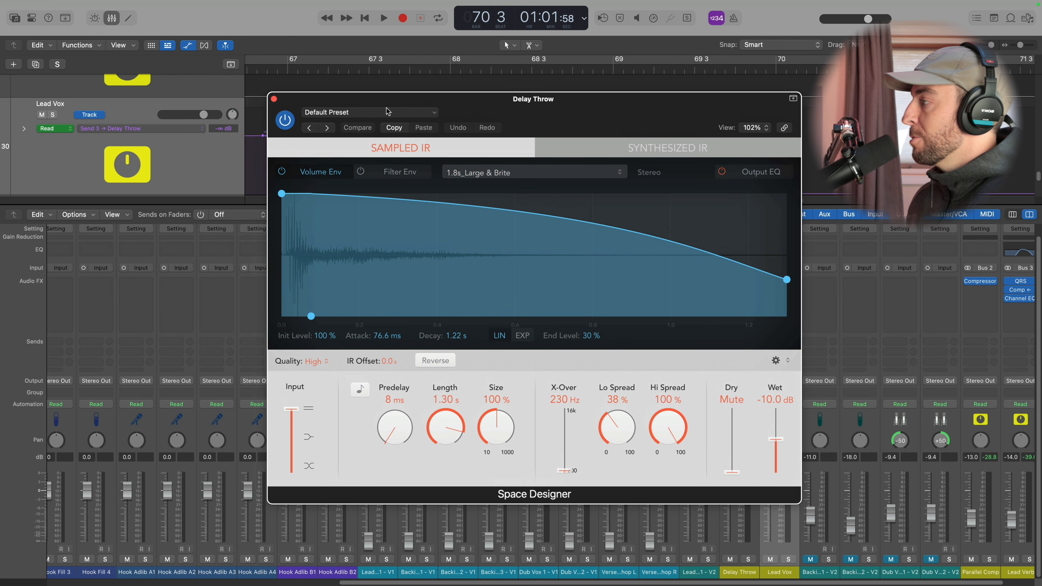
Step: Load Space Designer's 04.9s Church Tower preset, with Dry at 0.0 dB and Wet at -18.0 dB during playback
click(387, 112)
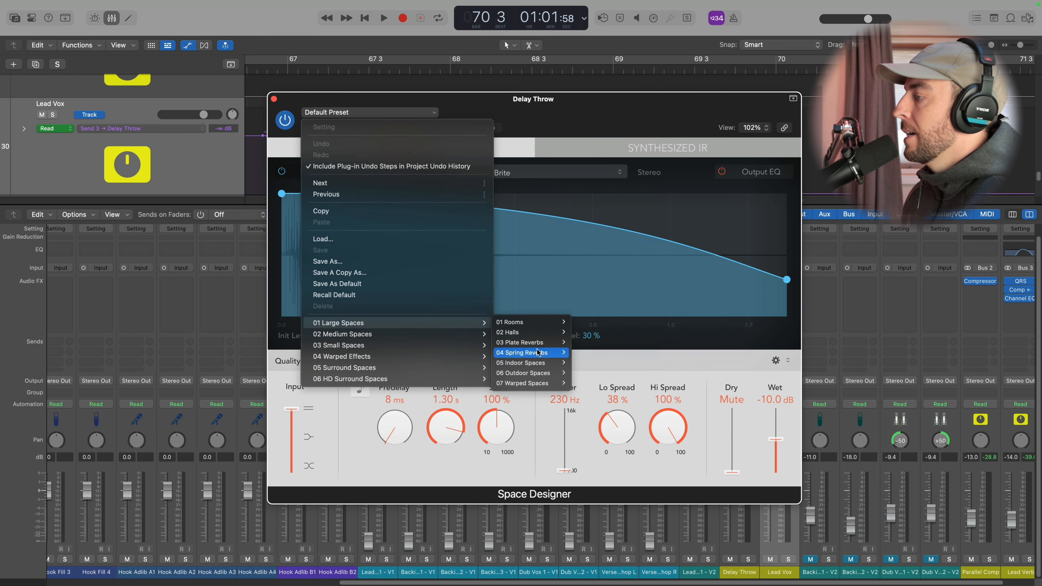
click(600, 352)
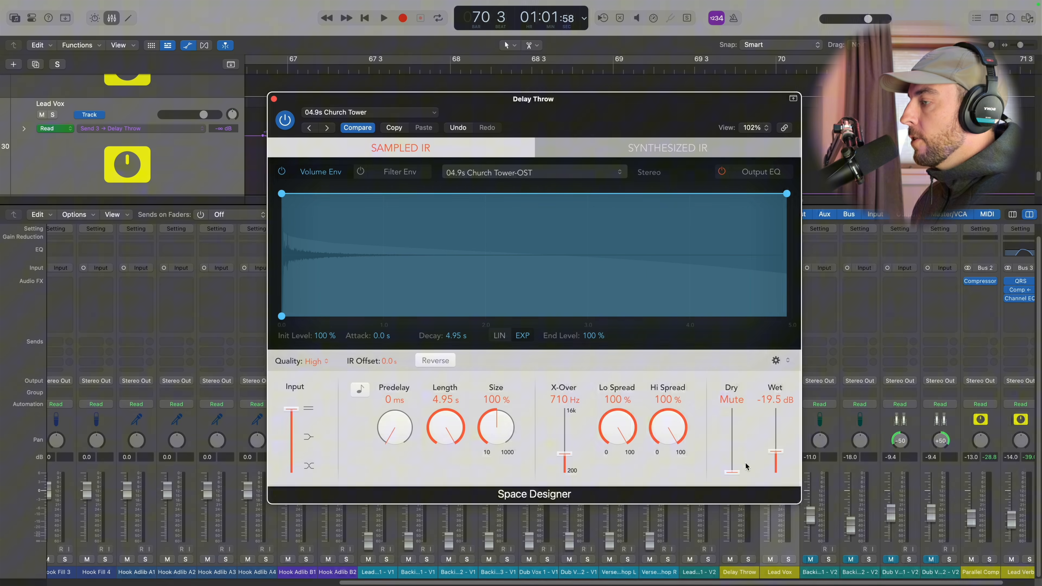
key(space)
drag(776, 452, 776, 454)
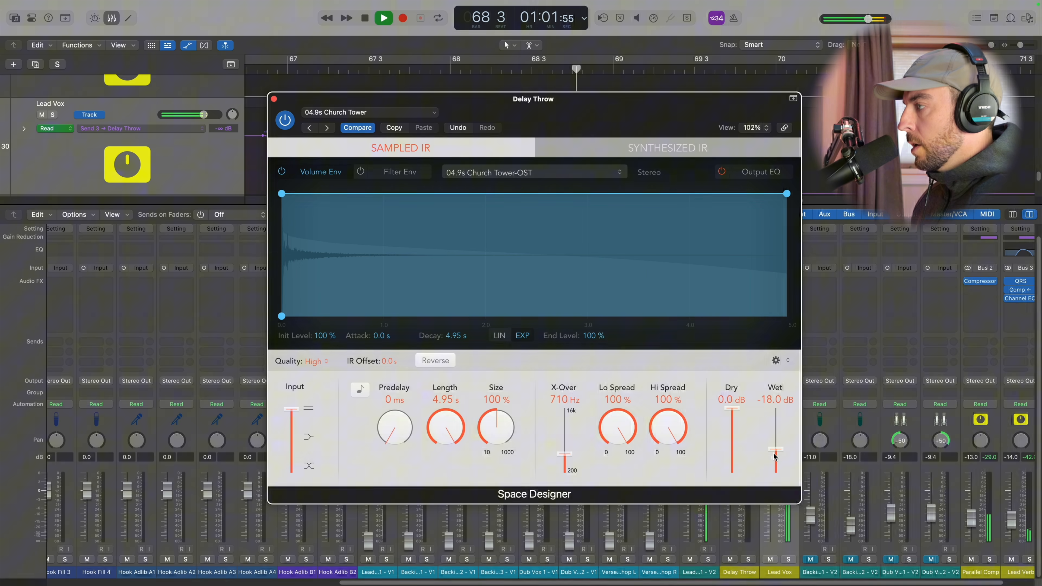
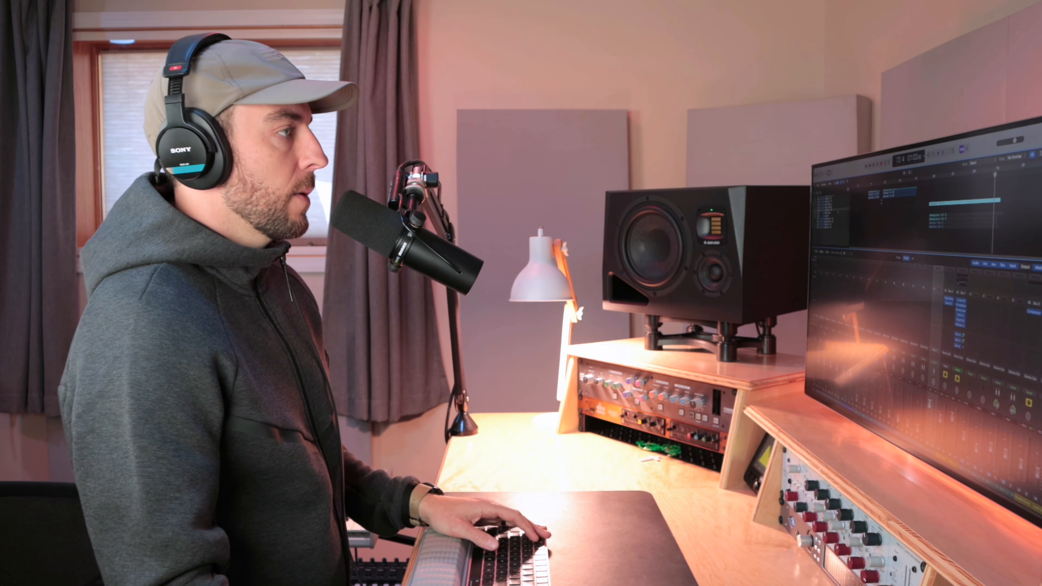
Step: Unmute the Backing Vox 1 - V2 and Backing Vox 2 - V2 tracks
click(185, 112)
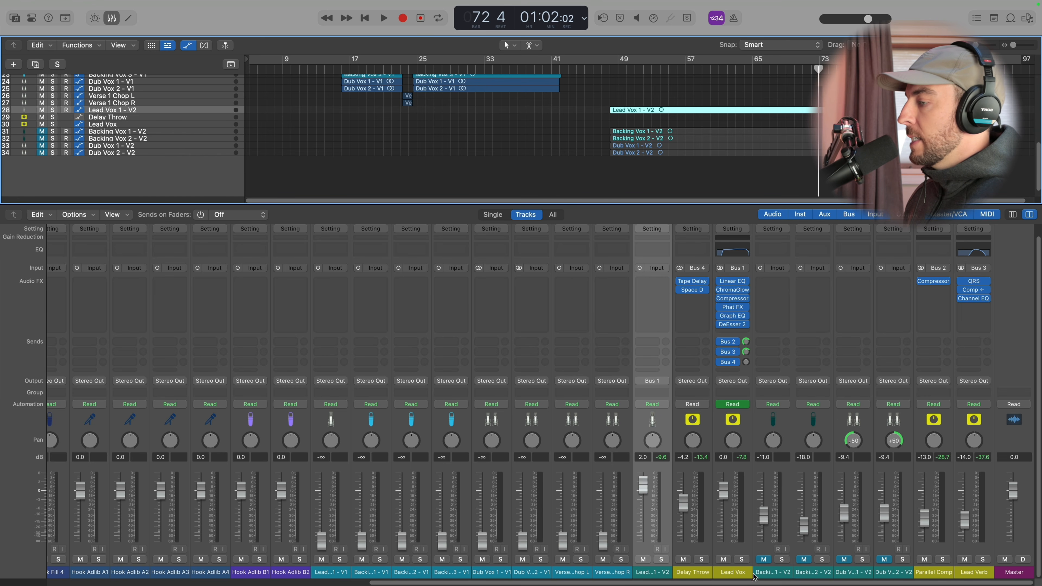
click(764, 560)
click(804, 560)
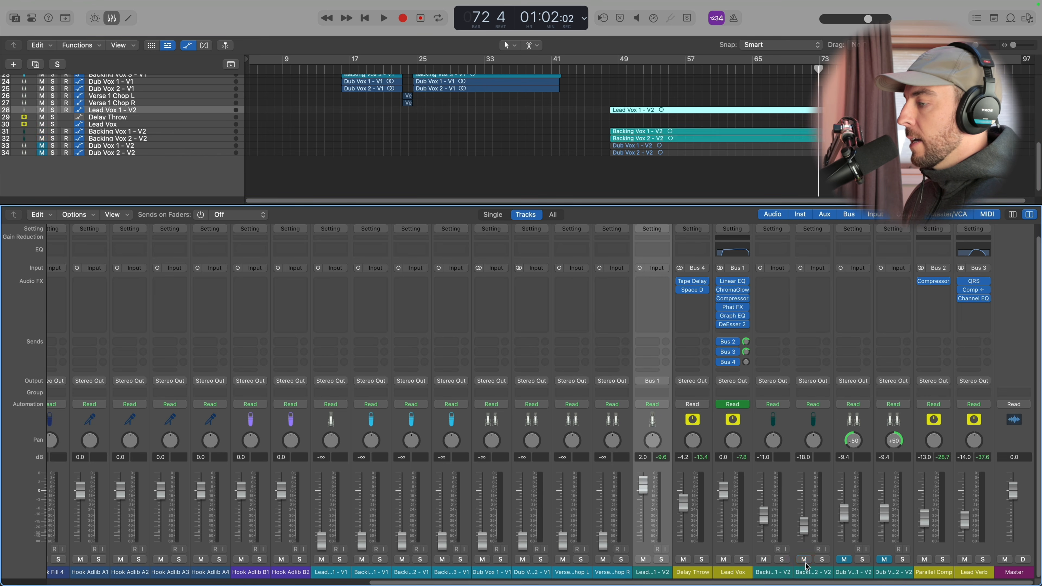
click(844, 559)
click(884, 559)
click(844, 560)
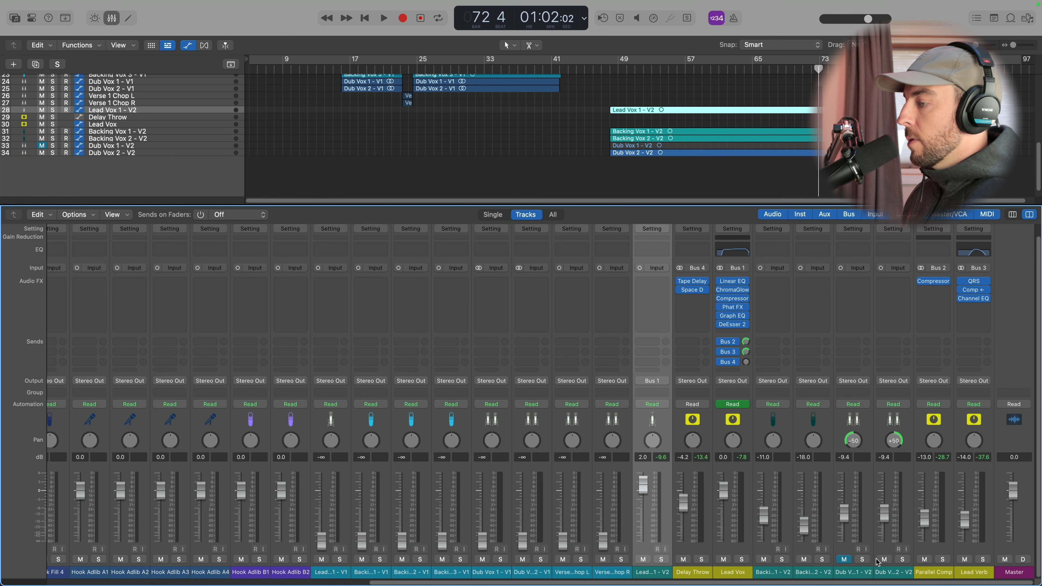
click(884, 560)
Step: Route both Backing Vox V2 tracks to Bus 5 and name the new aux Backing Vox
click(773, 572)
shift+click(813, 572)
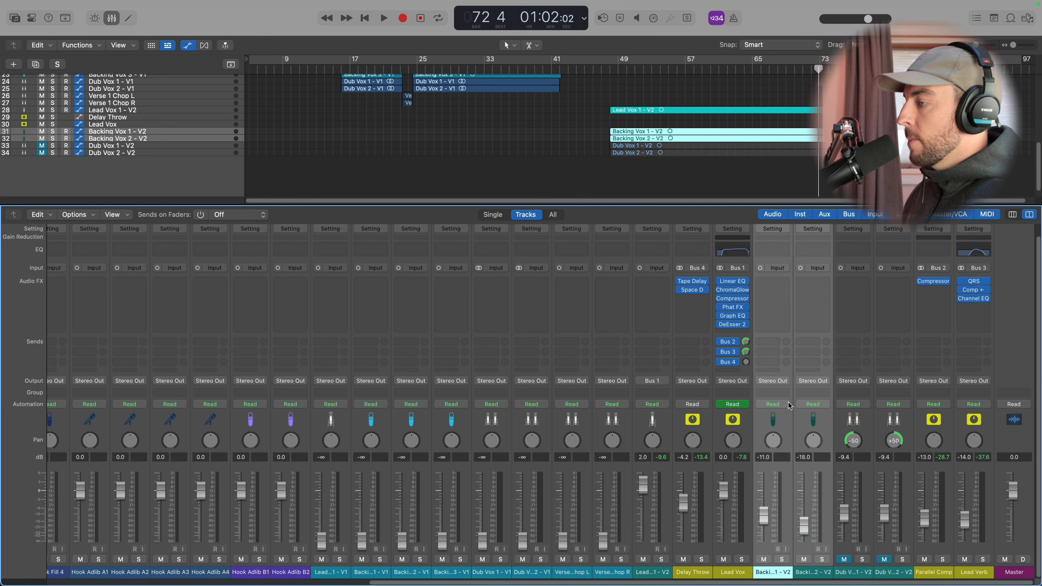
click(777, 382)
mouse_move(792, 439)
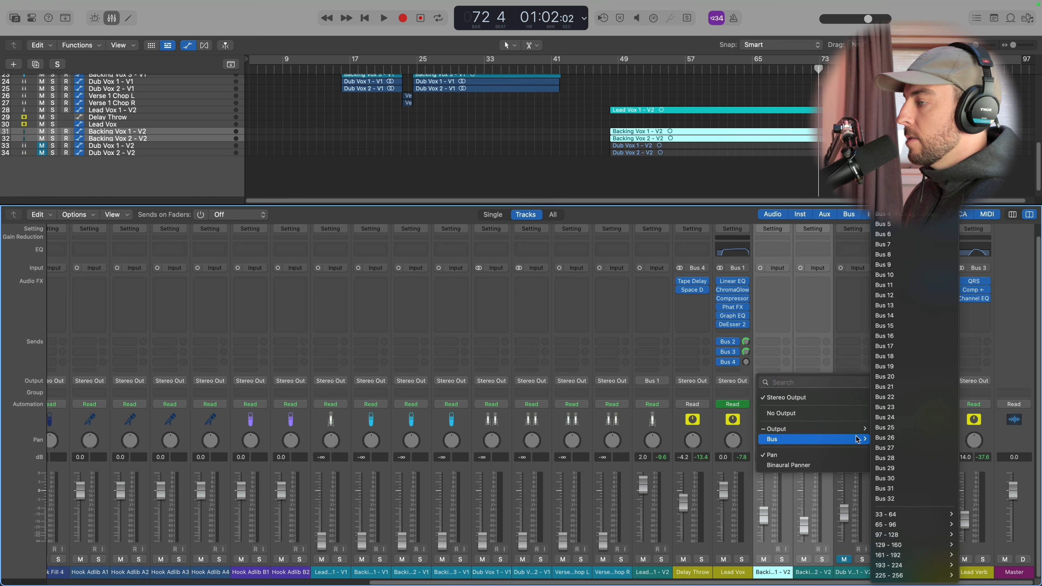
click(916, 224)
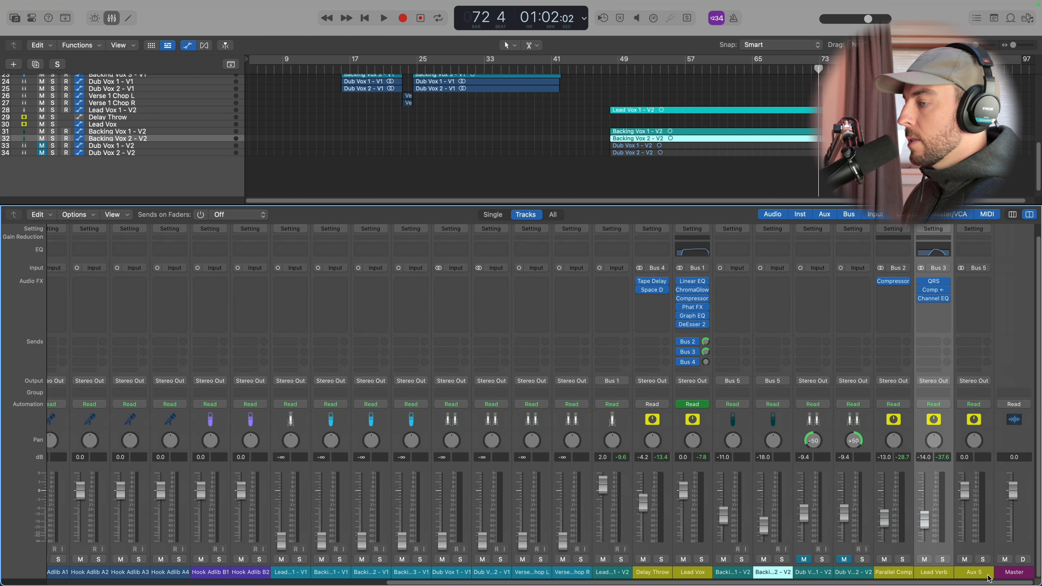
double_click(968, 572)
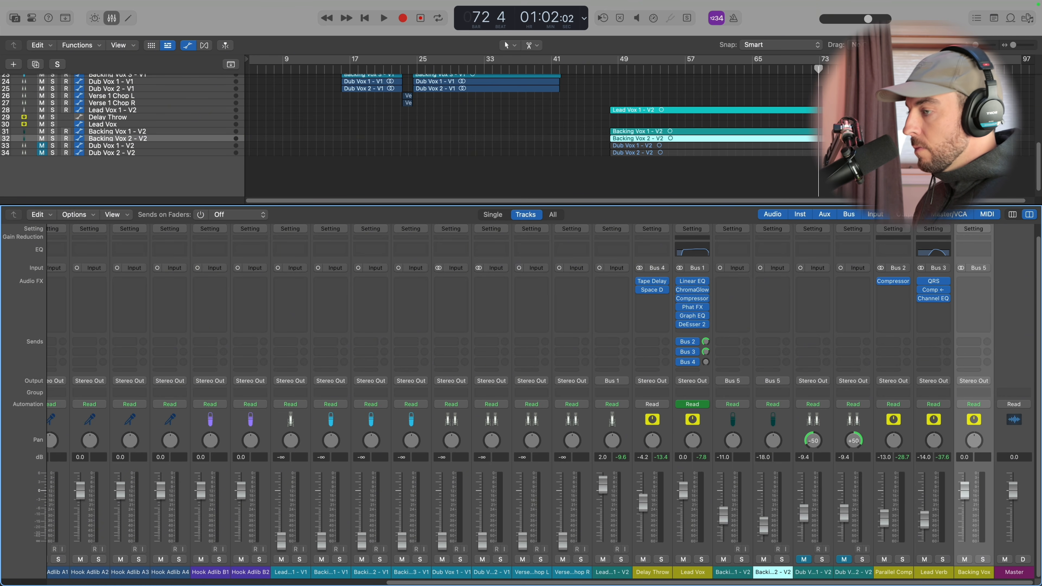
scroll(874, 342, up, 1)
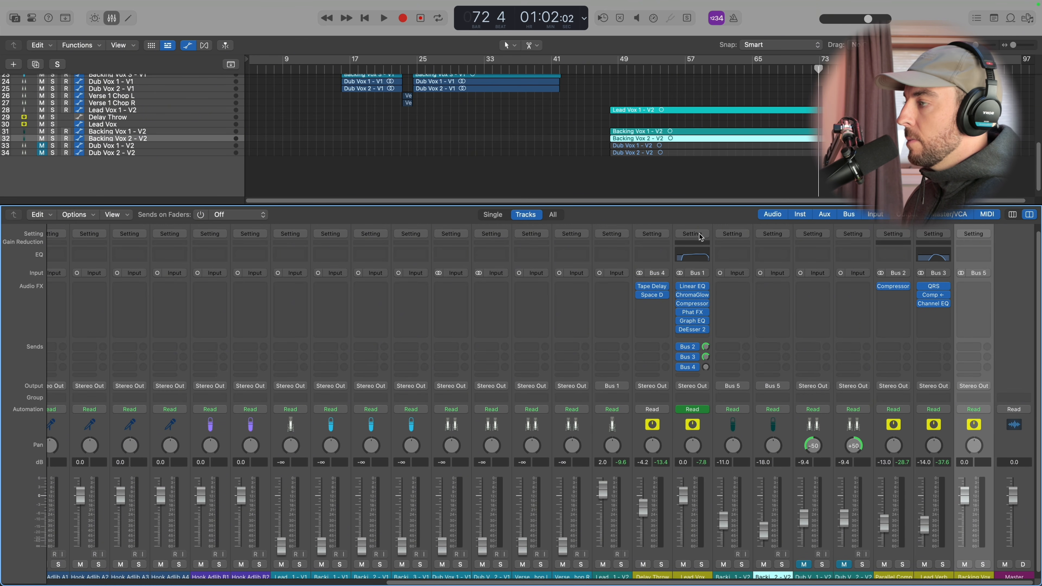
click(692, 234)
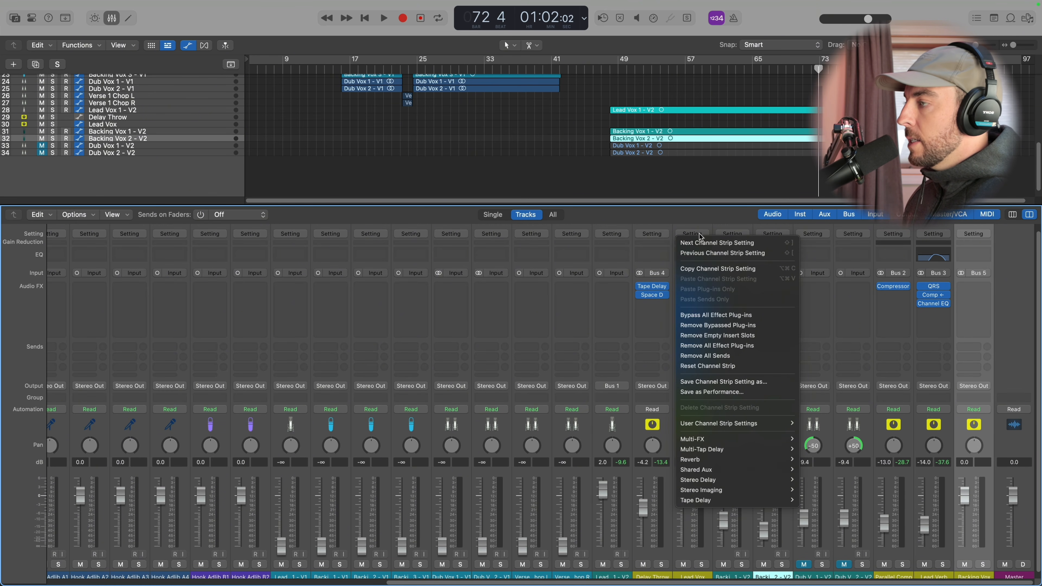
click(704, 269)
scroll(685, 407, down, 1)
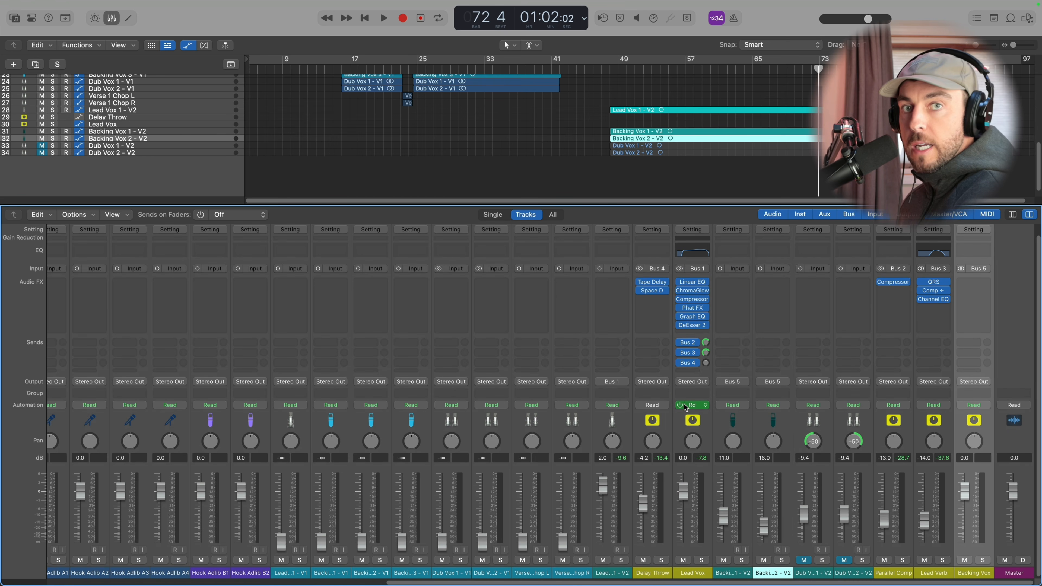
scroll(981, 287, up, 2)
click(975, 242)
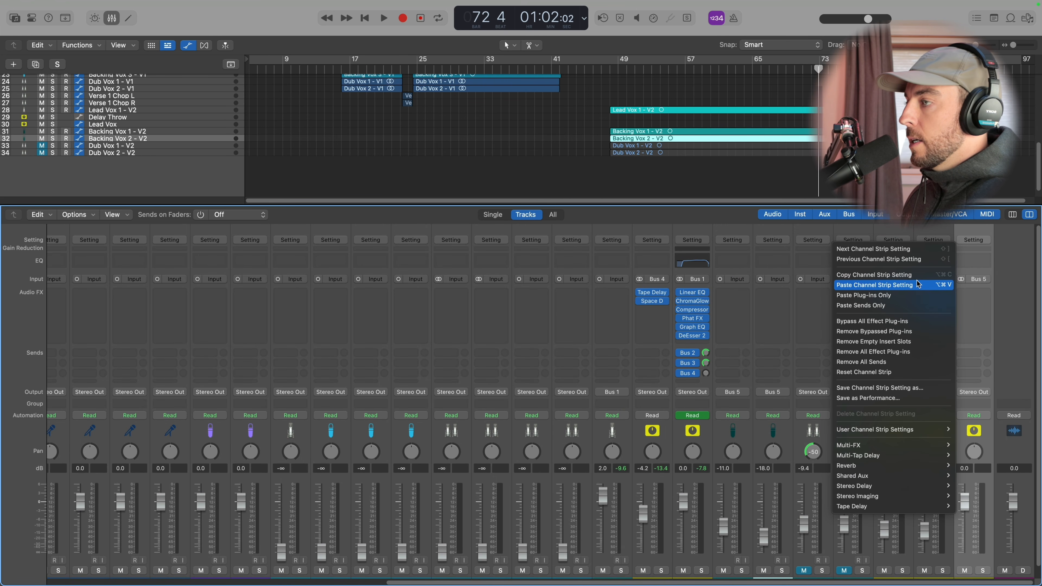
click(911, 284)
Step: Bypass Backing Vox's Bus 2, 3 and 4 sends and lower its fader to -9.0 dB during verse 2 playback
scroll(953, 344, left, 2)
scroll(953, 344, down, 1)
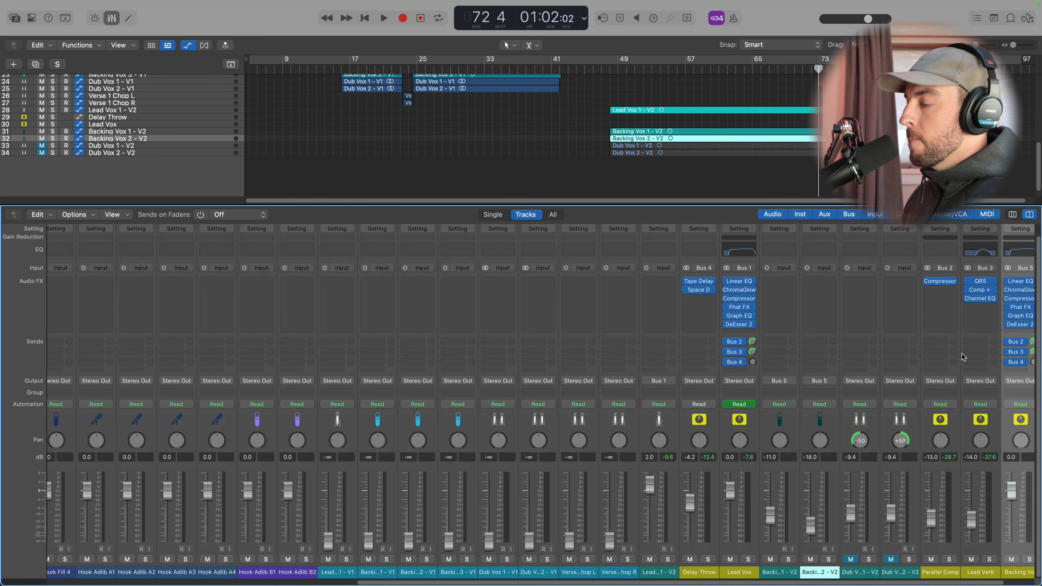
scroll(961, 345, right, 2)
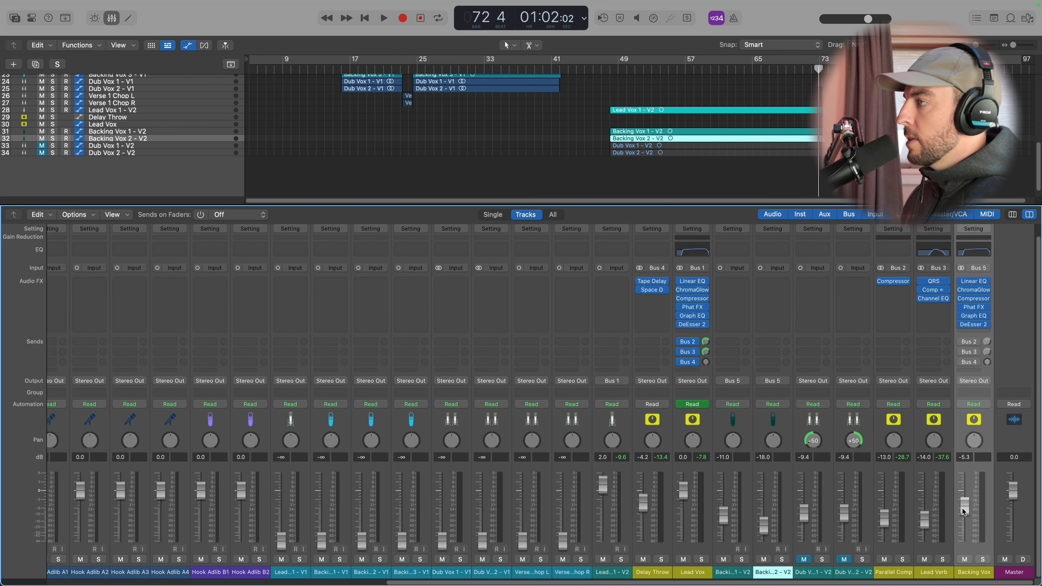
key(shift+Return)
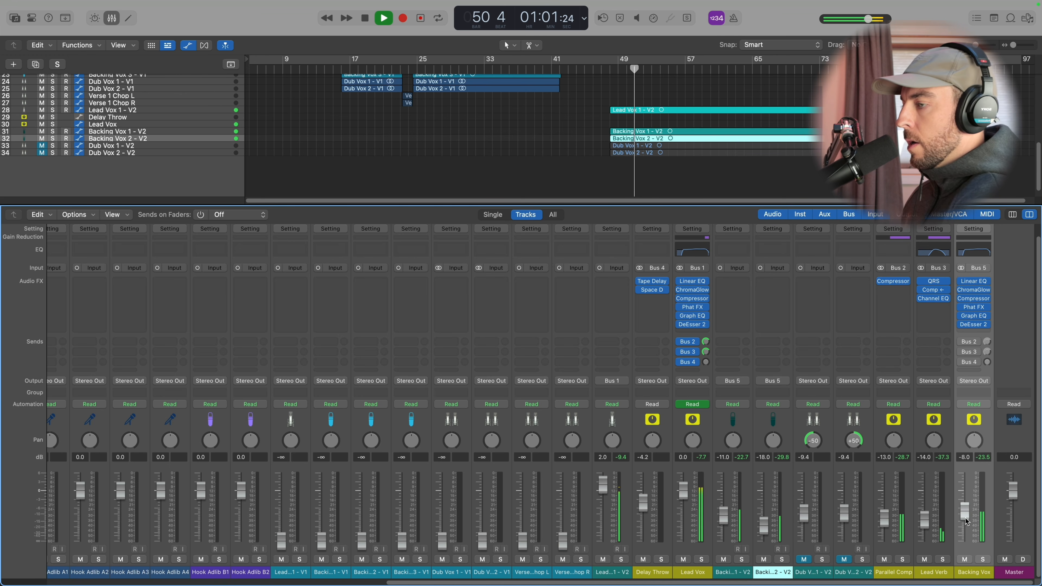
drag(966, 522, 965, 513)
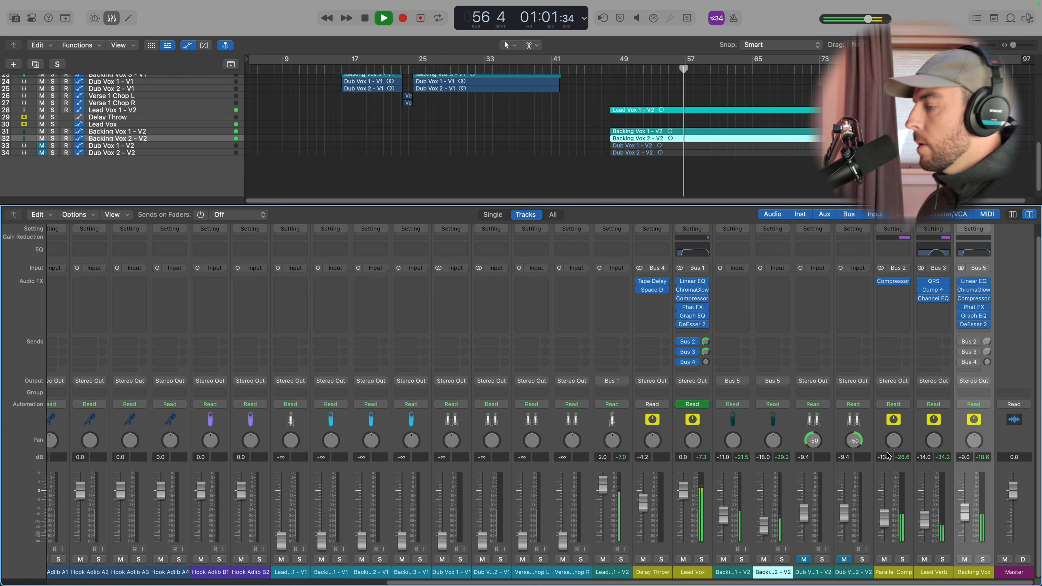
Step: Route both Dub Vox V2 tracks to Bus 6, name the new aux Dub, and paste the copied channel strip setting onto it
click(821, 569)
click(813, 381)
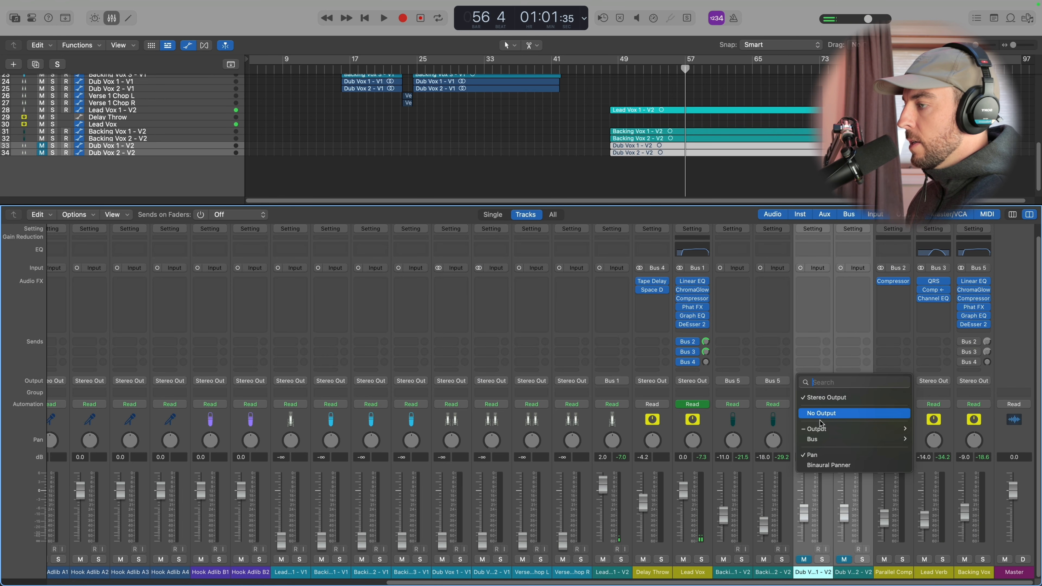
mouse_move(821, 439)
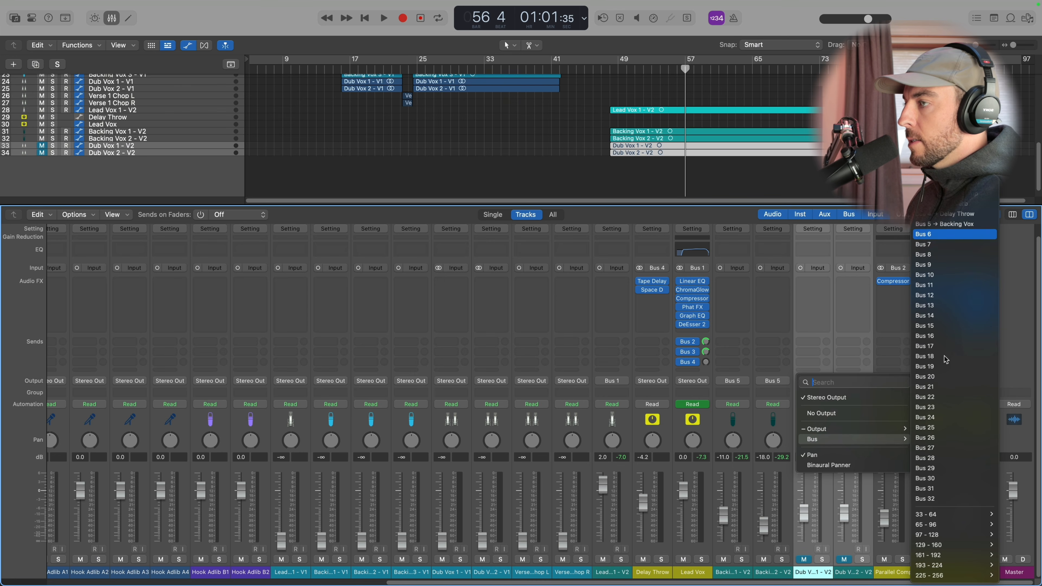
click(940, 234)
double_click(980, 572)
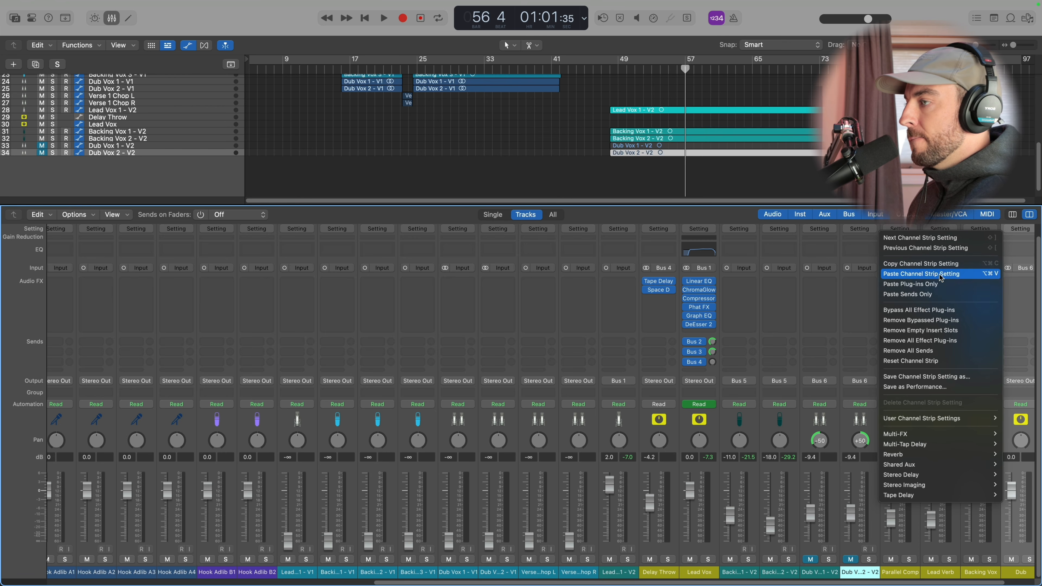
click(941, 274)
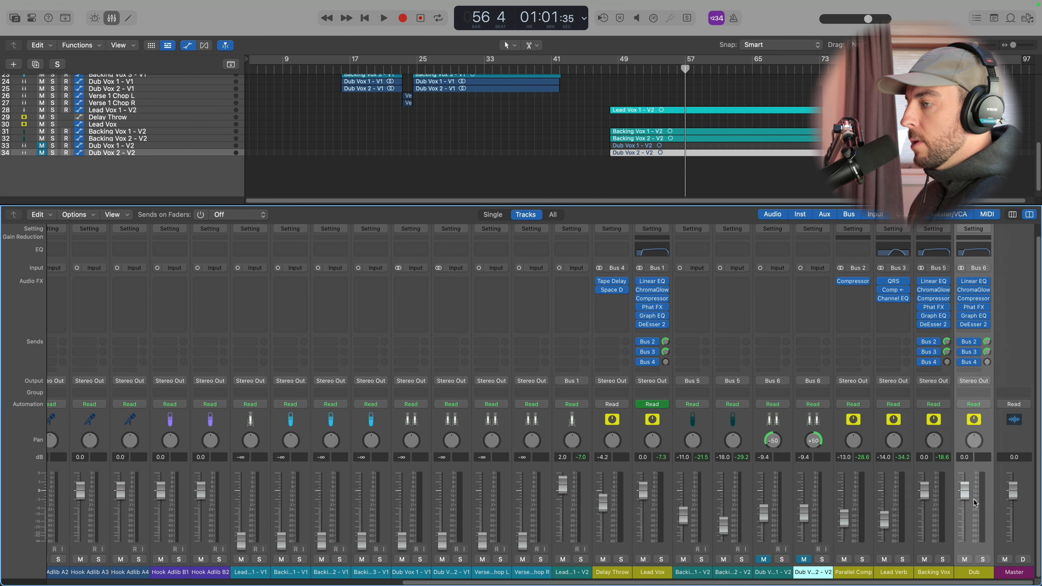
Step: With both Dub Vox V2 tracks unmuted, balance the Dub fader to about -3.6 dB during playback and bypass its Bus 3 and 4 sends
key(space)
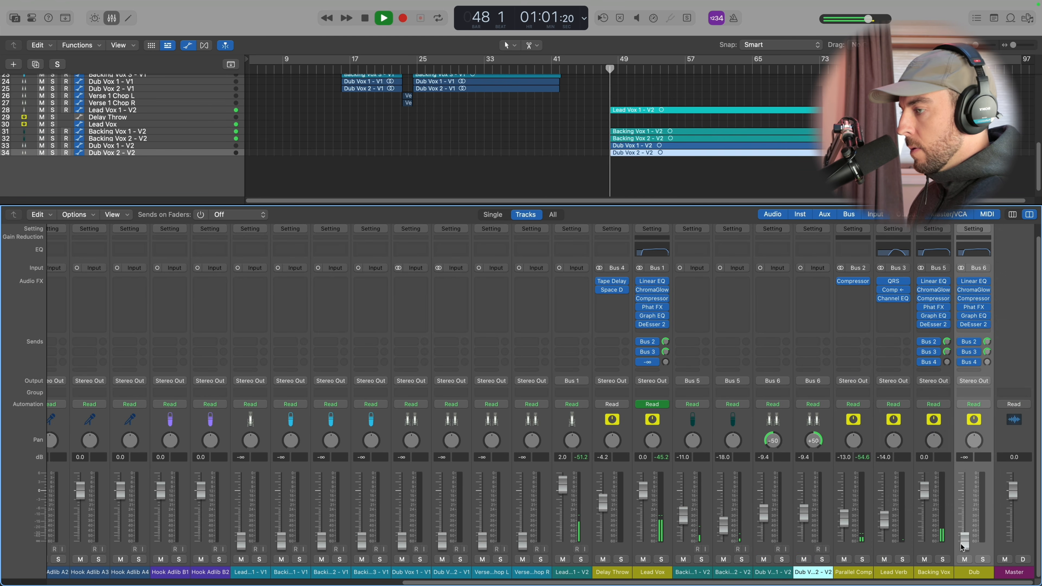
drag(965, 542, 965, 505)
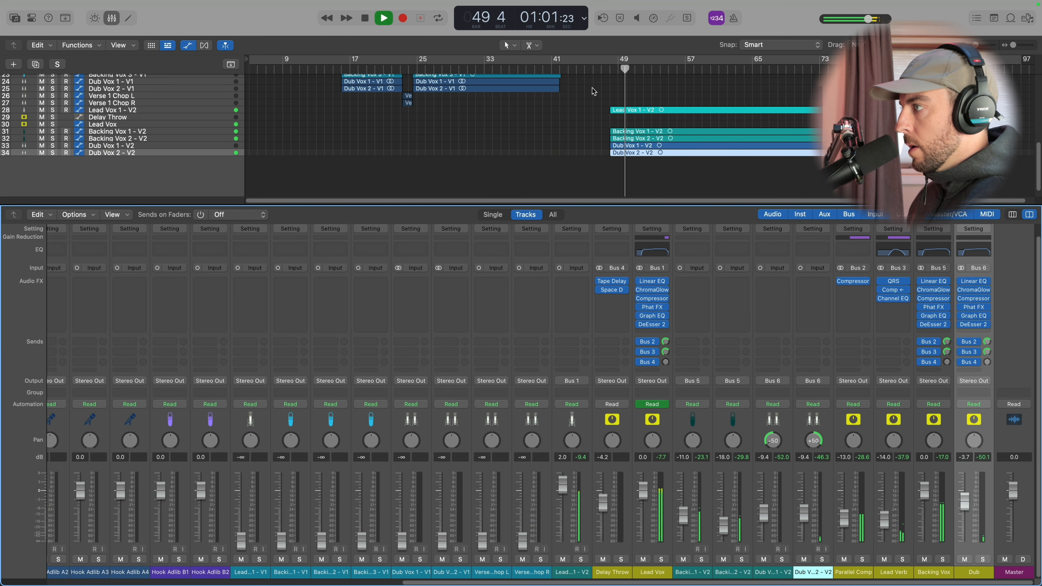
drag(592, 88, 743, 185)
key(z)
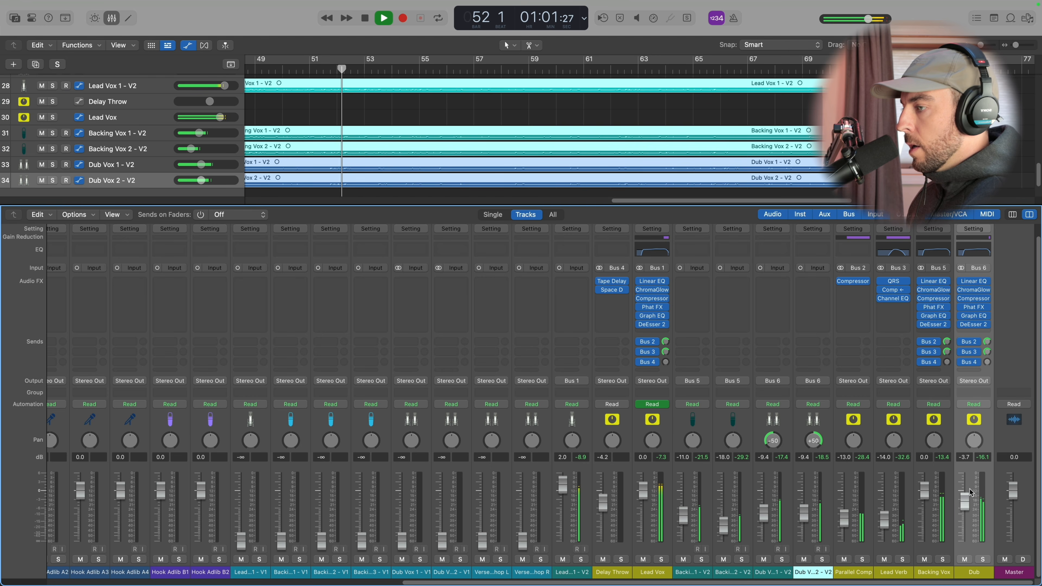
drag(965, 493, 964, 497)
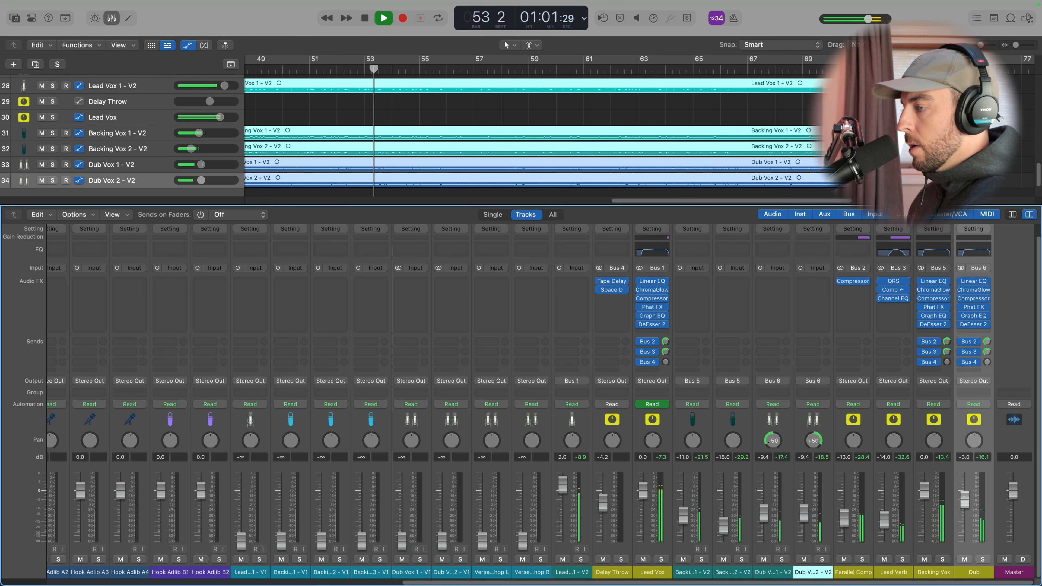
click(961, 353)
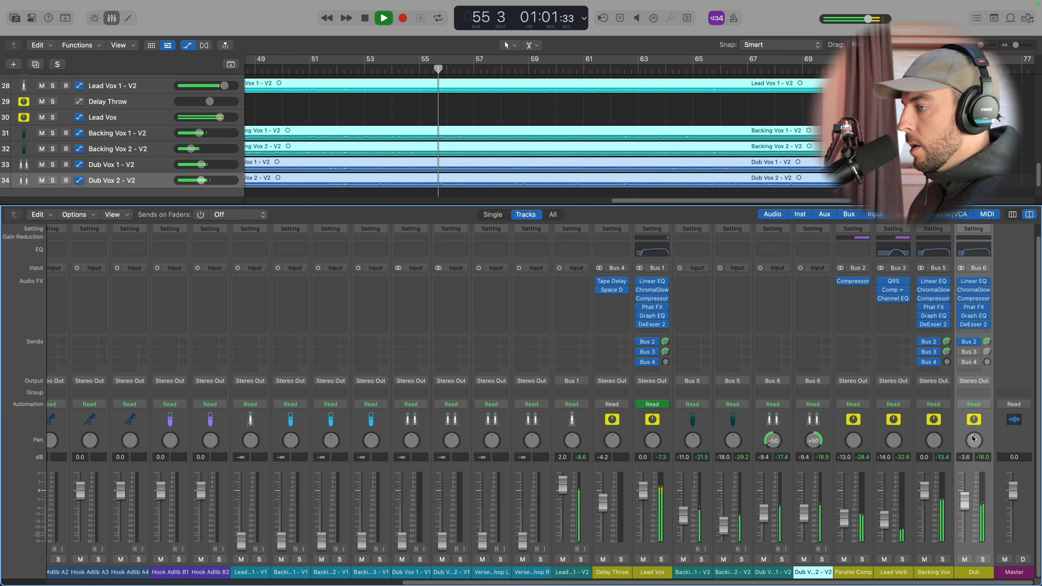
Step: Lower the Dub aux fader to about -5.1 dB during verse 2 playback, ending with playback stopped
drag(965, 501, 965, 508)
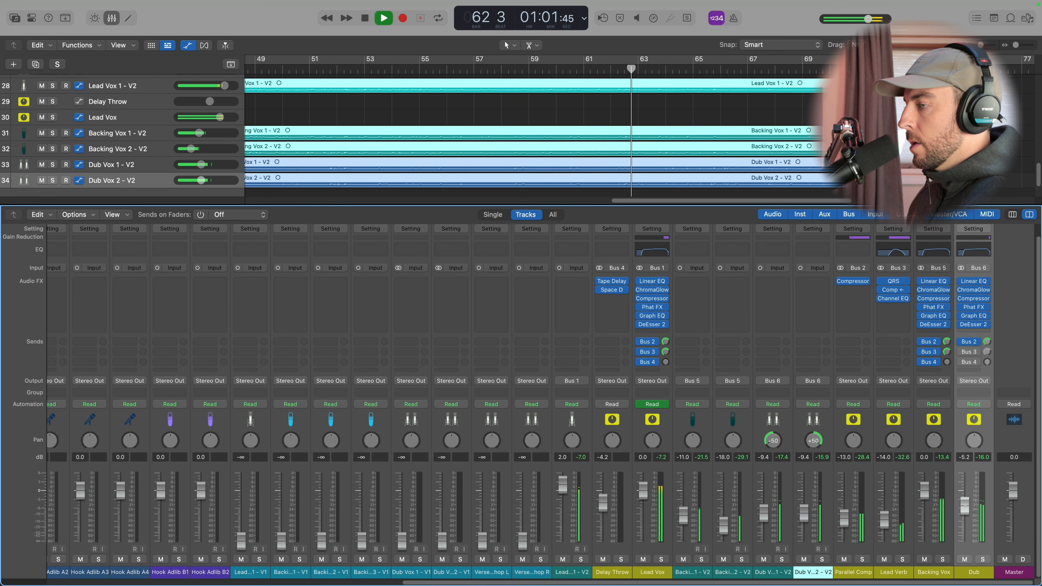
key(space)
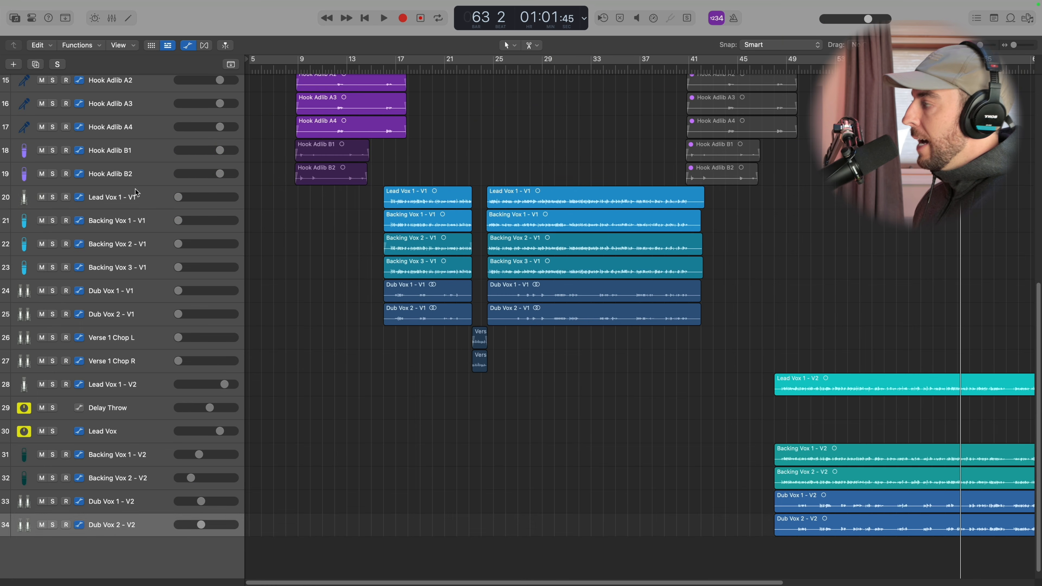
Step: Play verse 1 from bar 16 and raise the Lead Vox 1 - V1 fader to 2.5 dB
click(135, 192)
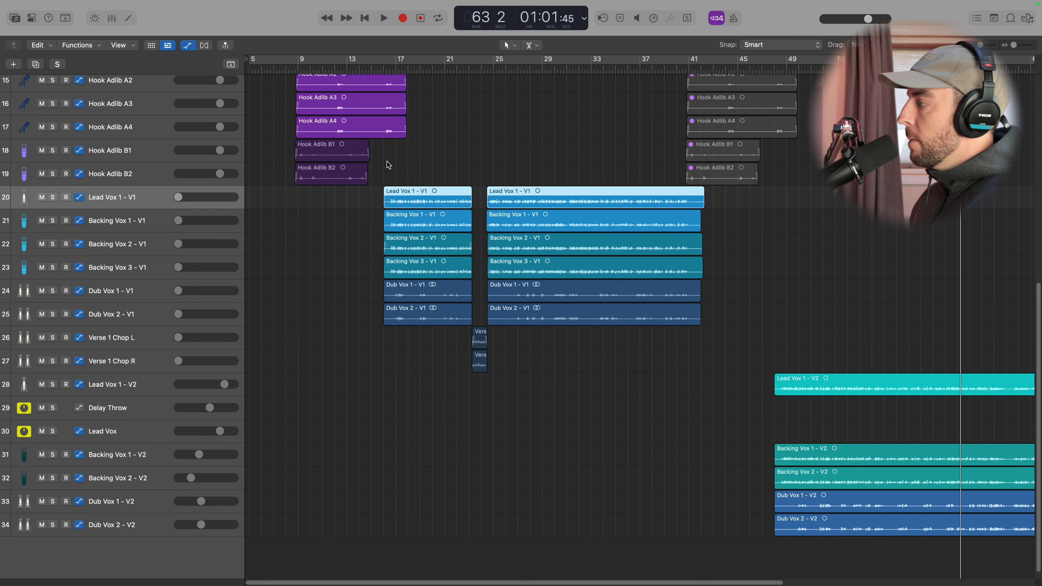
click(384, 68)
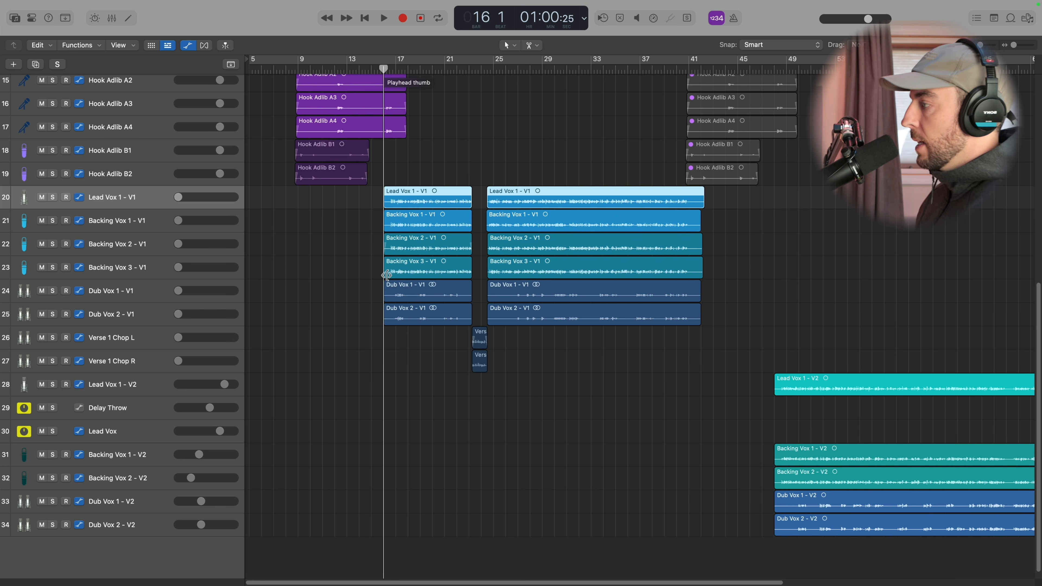
key(super+Right)
key(super+Right)
key(super+Right)
key(x)
key(space)
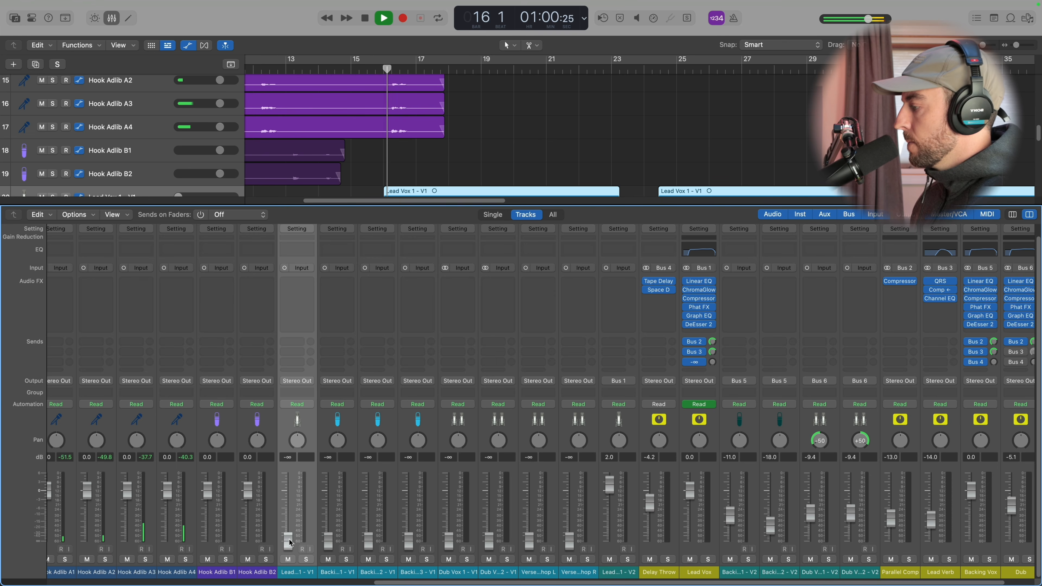
drag(288, 542, 288, 484)
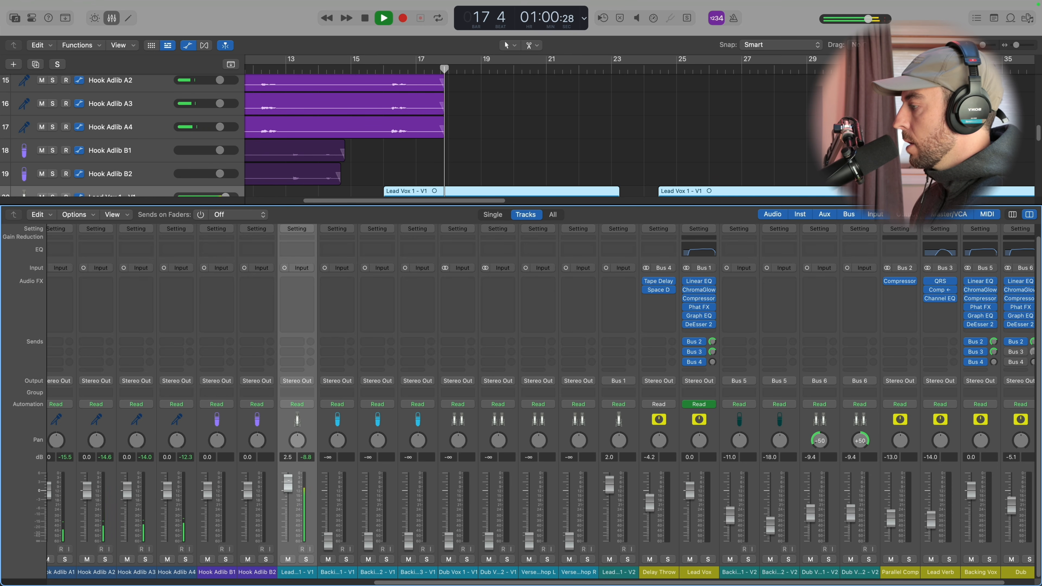
Step: Balance the three Backing Vox V1 faders during playback to about -8.4 dB, -14.6 dB and -23.5 dB
click(334, 571)
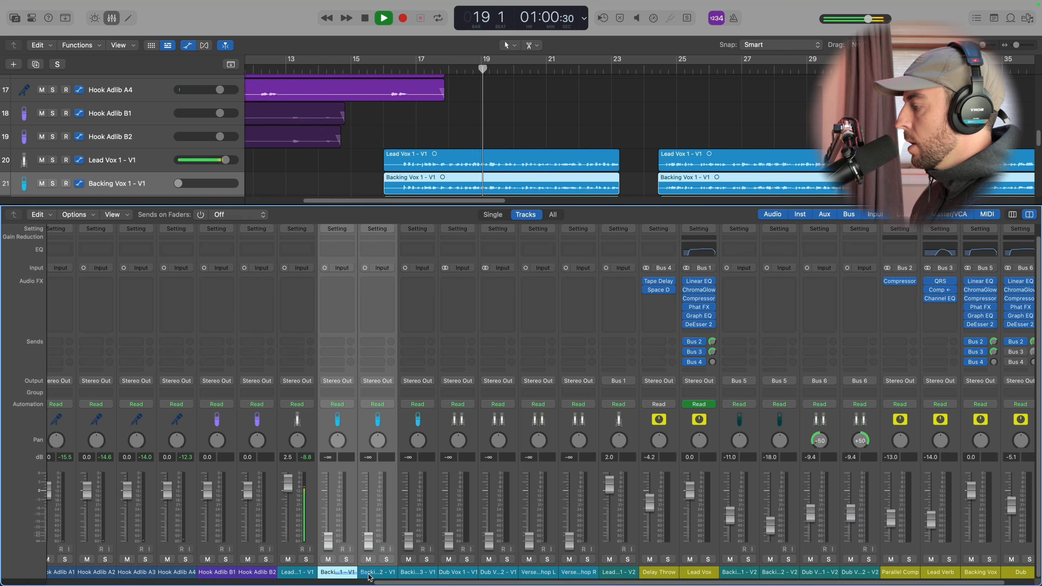
drag(329, 541, 328, 511)
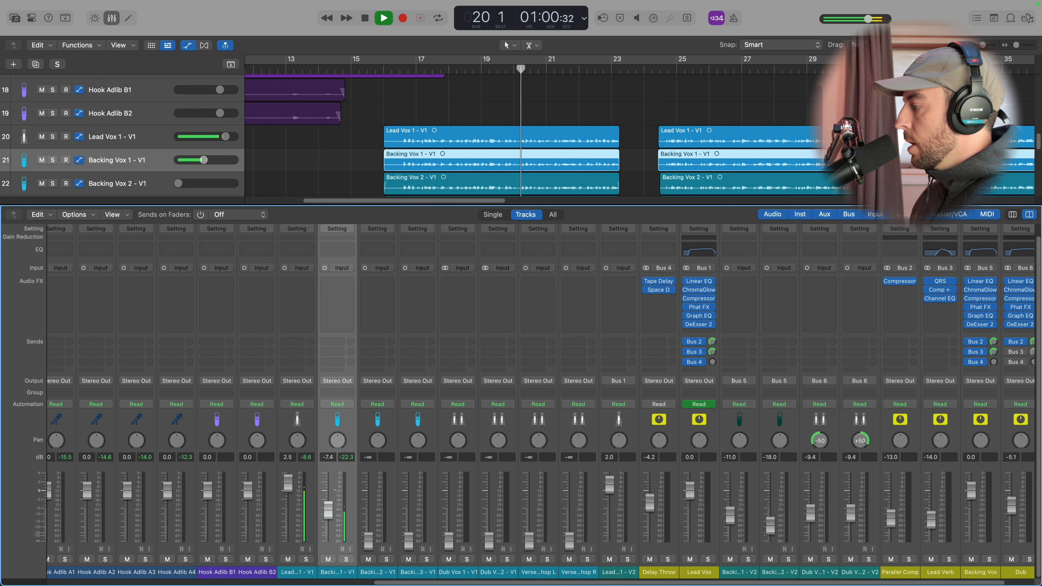
drag(369, 541, 369, 518)
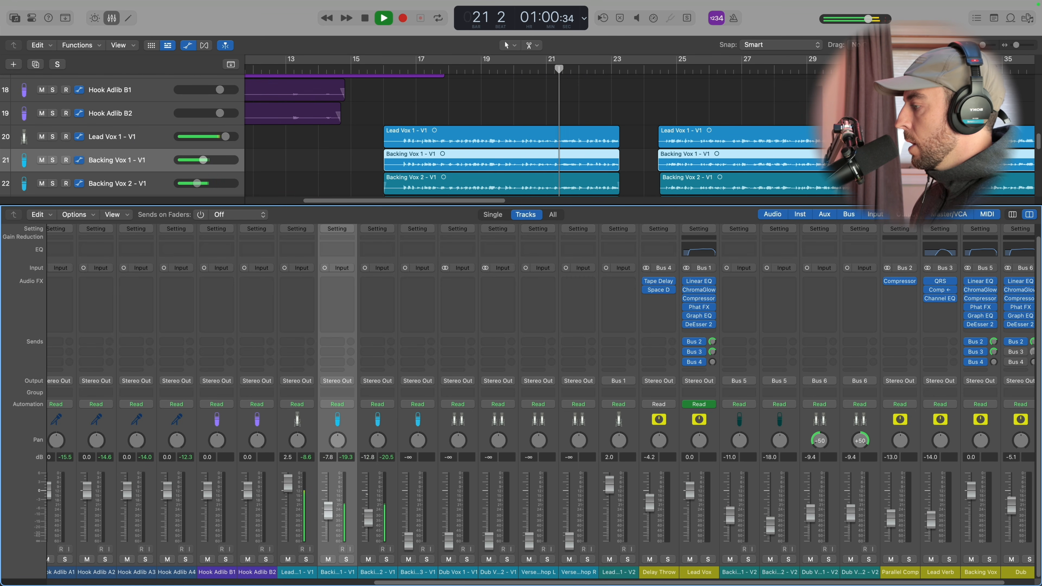
drag(417, 550, 416, 536)
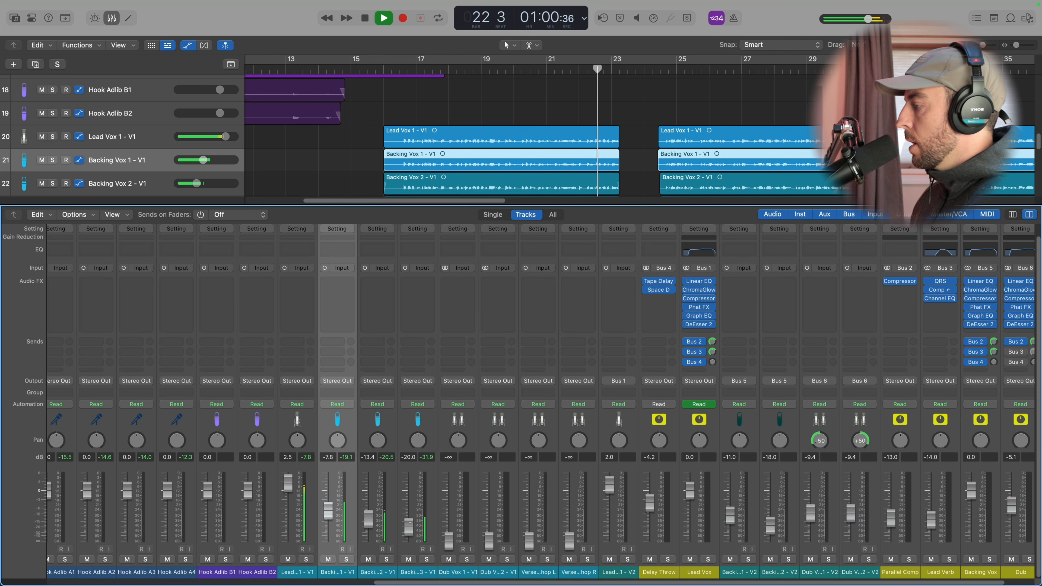
drag(339, 518, 400, 529)
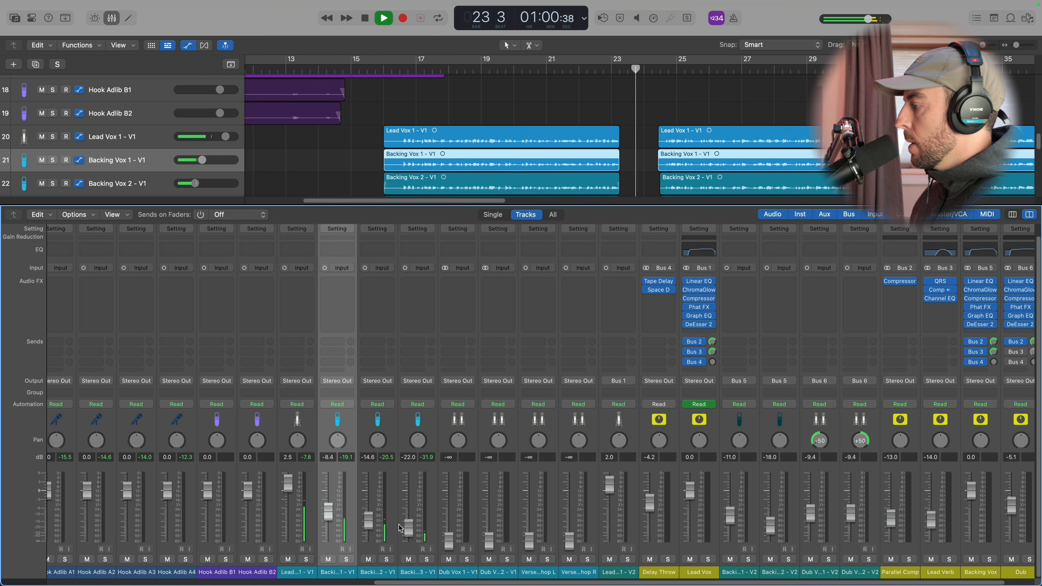
Step: Pan Dub Vox 1 - V1 to -49 and Dub Vox 2 - V1 to +51, and raise both faders to -9.8 dB
click(458, 575)
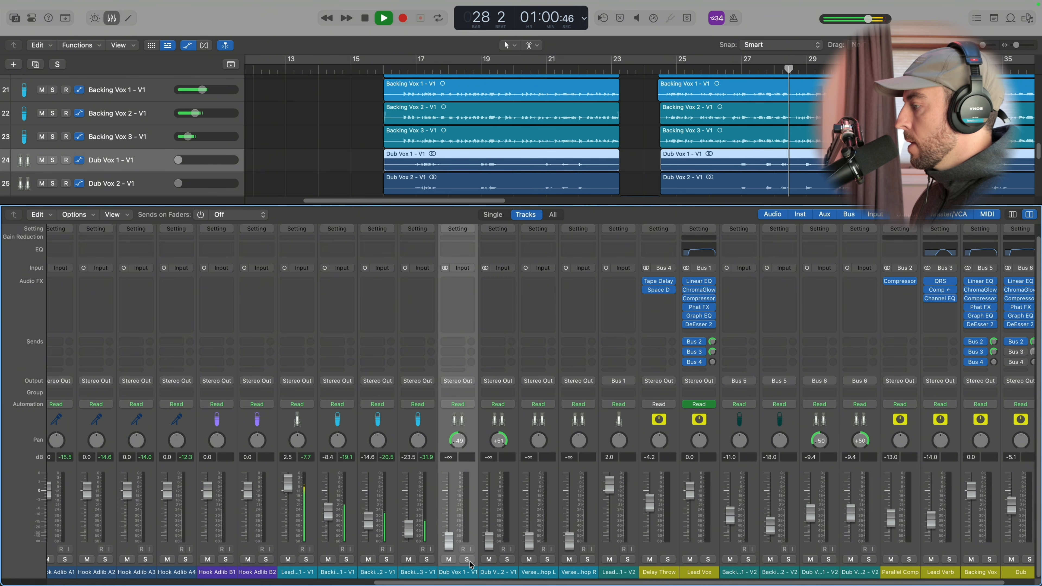
drag(471, 572, 488, 572)
key(space)
key(space)
drag(449, 541, 449, 513)
click(537, 575)
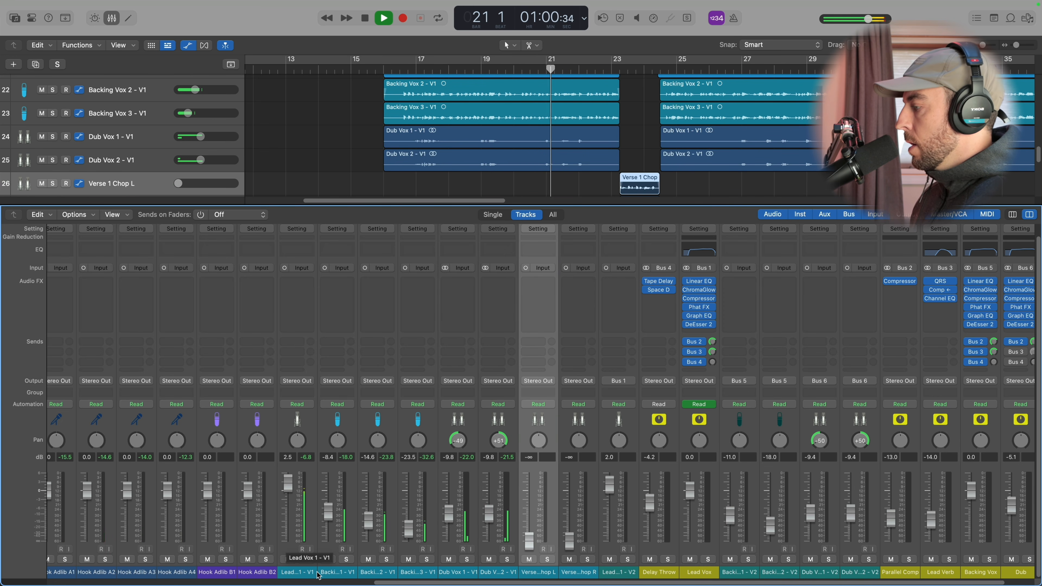
Step: Route the Lead Vox 1 - V1 output to Bus 1 and the three Backing Vox V1 outputs to Bus 5
scroll(485, 558, right, 2)
click(310, 381)
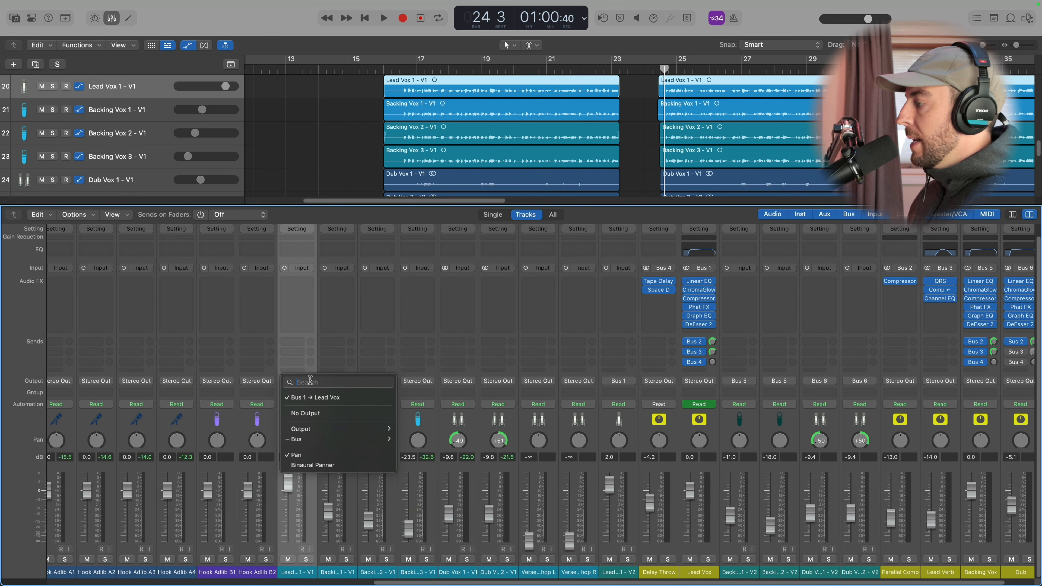
mouse_move(320, 439)
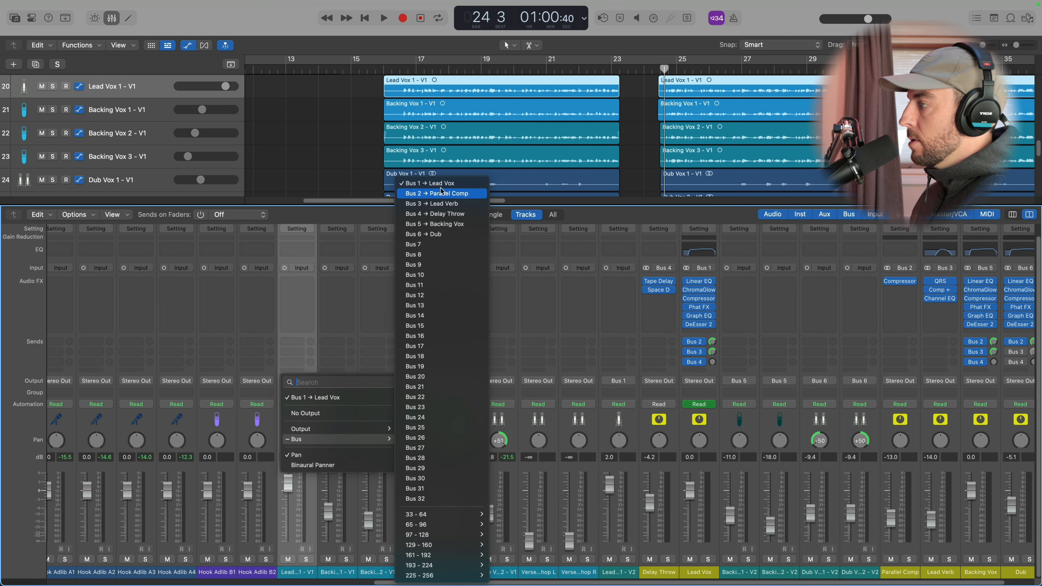
click(327, 575)
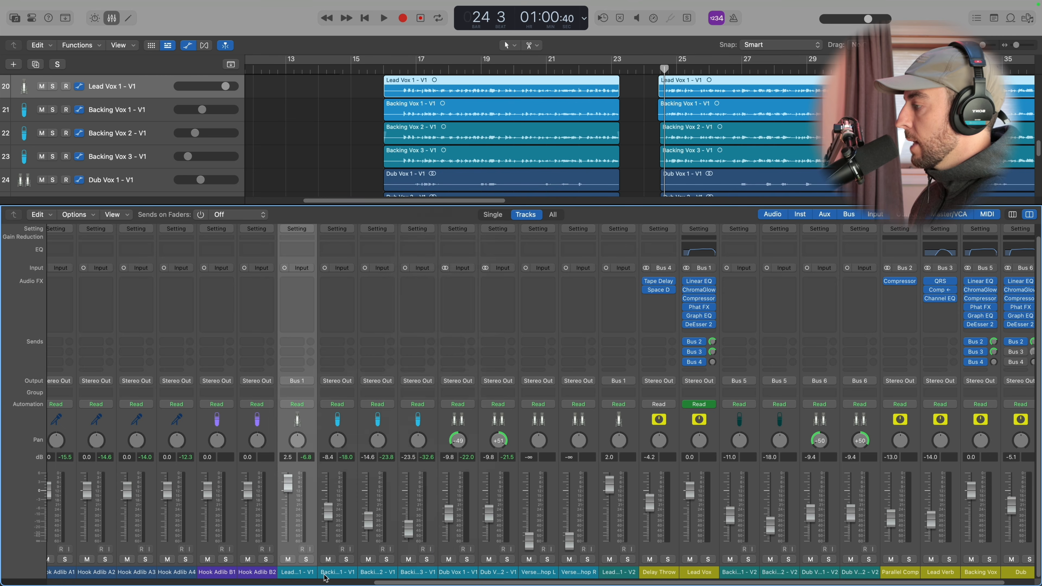
drag(325, 579, 432, 577)
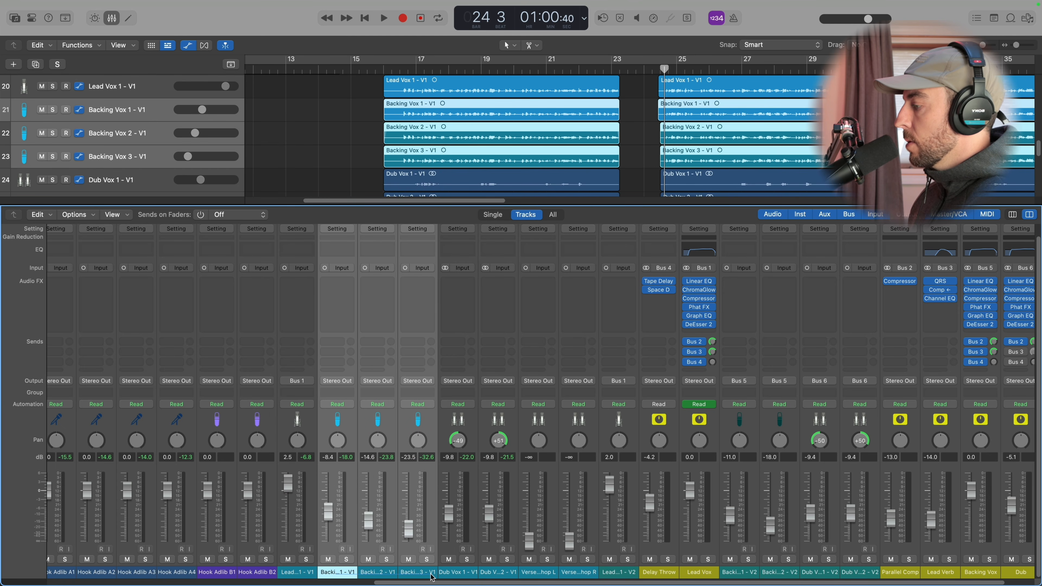
click(348, 385)
mouse_move(411, 439)
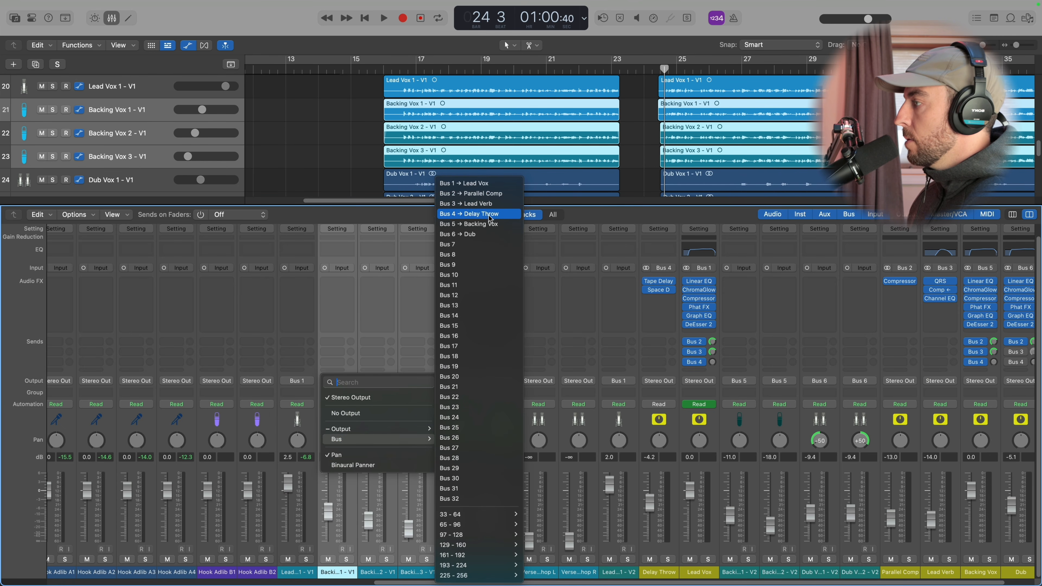
click(488, 225)
Step: Route the outputs of both Dub Vox V1 tracks to Bus 6 (Dub)
drag(465, 577, 497, 577)
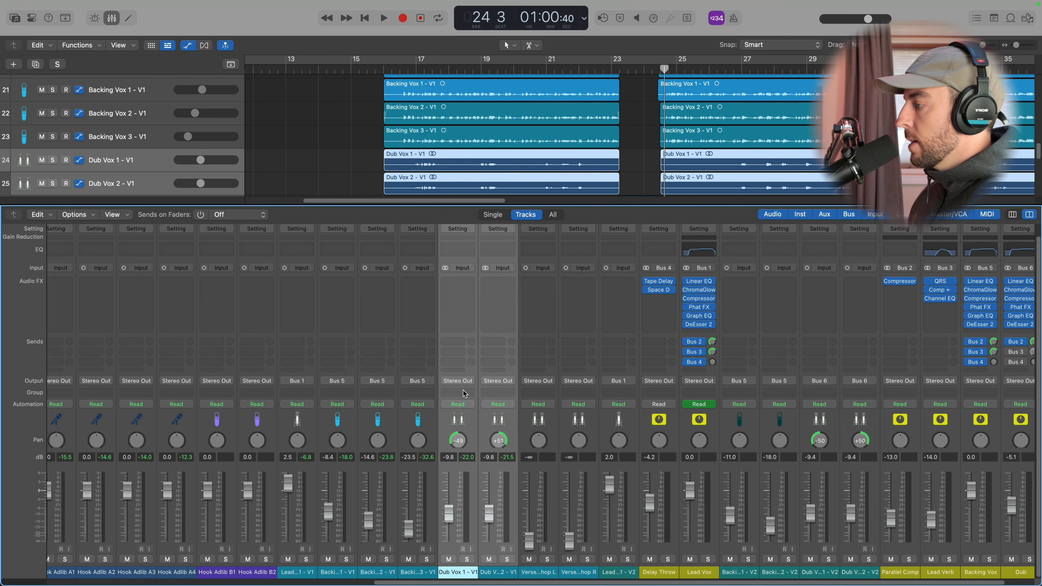
click(464, 381)
mouse_move(493, 439)
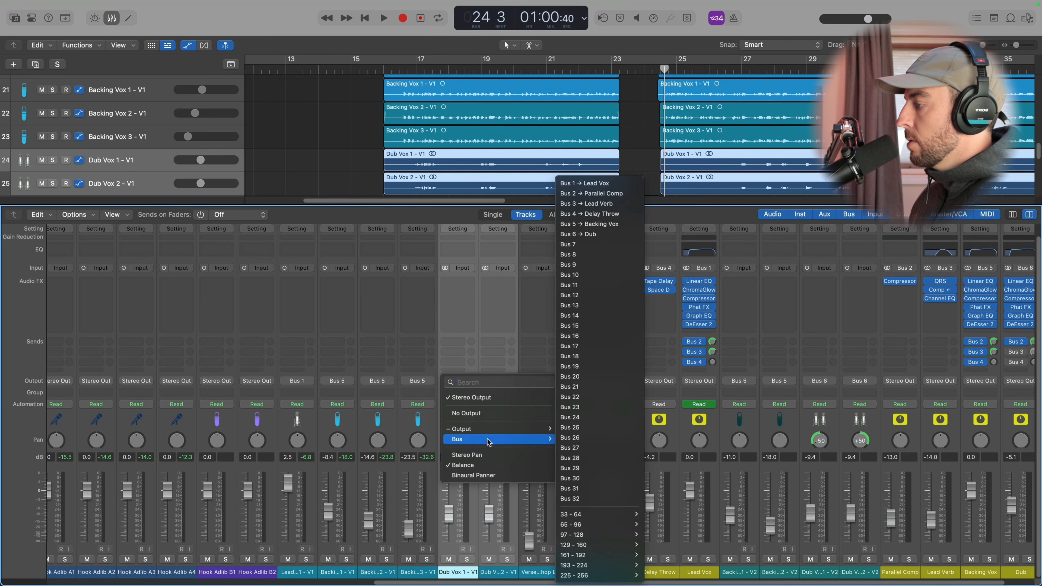
click(599, 236)
scroll(542, 500, right, 3)
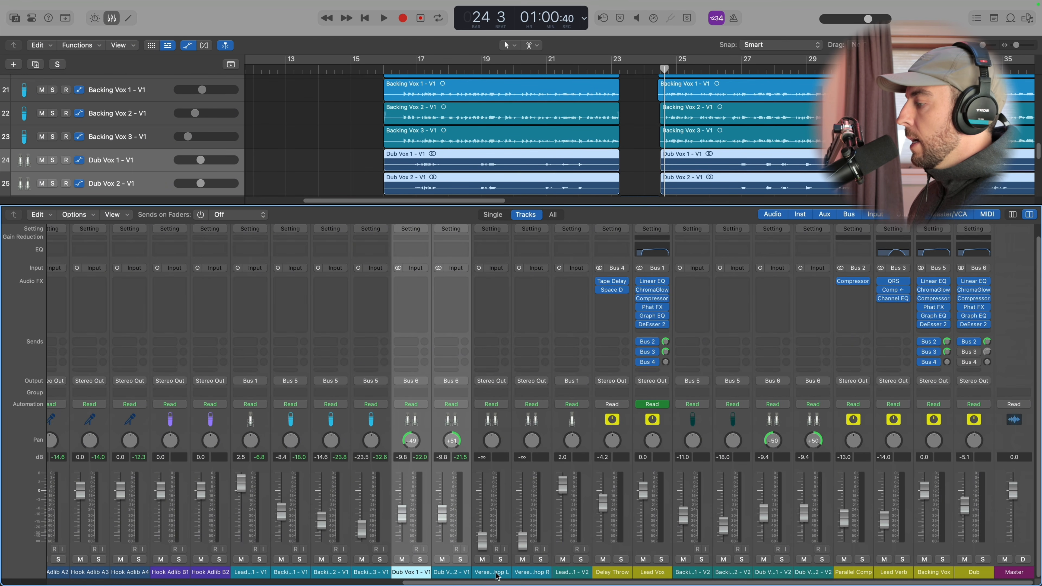
drag(498, 577, 532, 575)
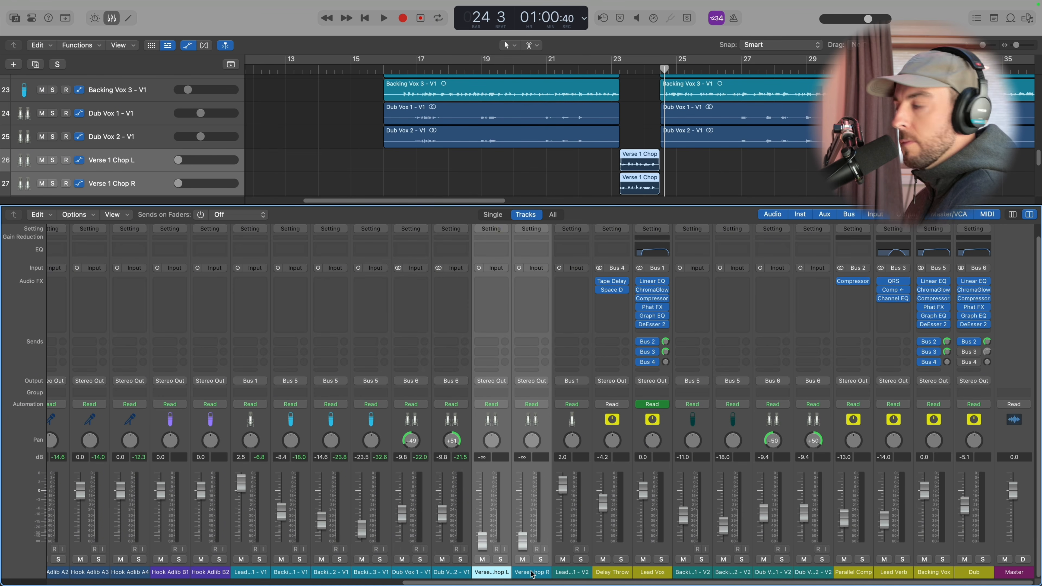
Step: Play verse 1 from bar 16 and lower Lead Vox 1 to 1.0 dB, Backing Vox 1 to -11.2 dB and Backing Vox 2 to -17.6 dB
click(384, 72)
click(441, 174)
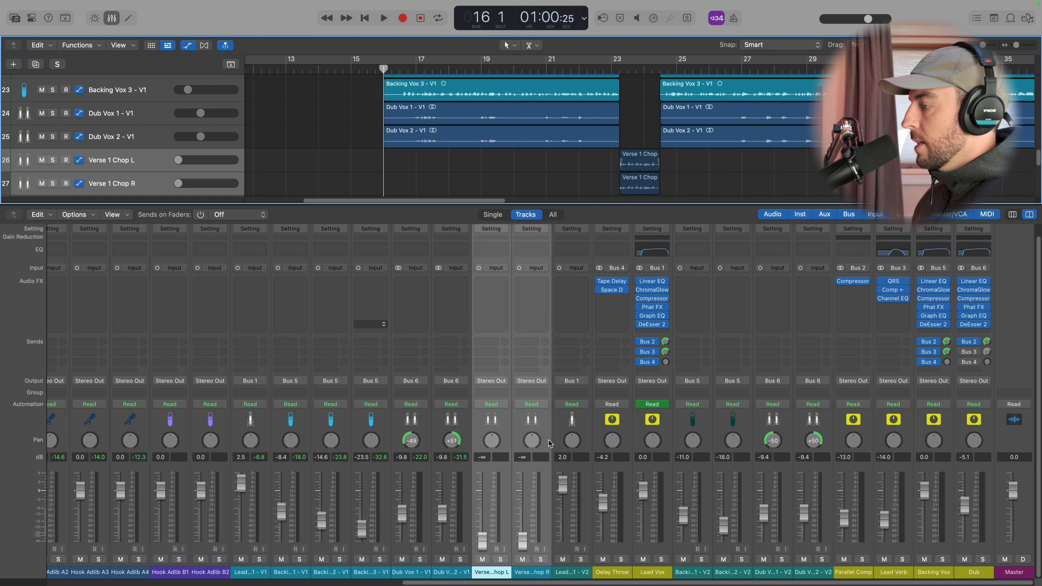
key(space)
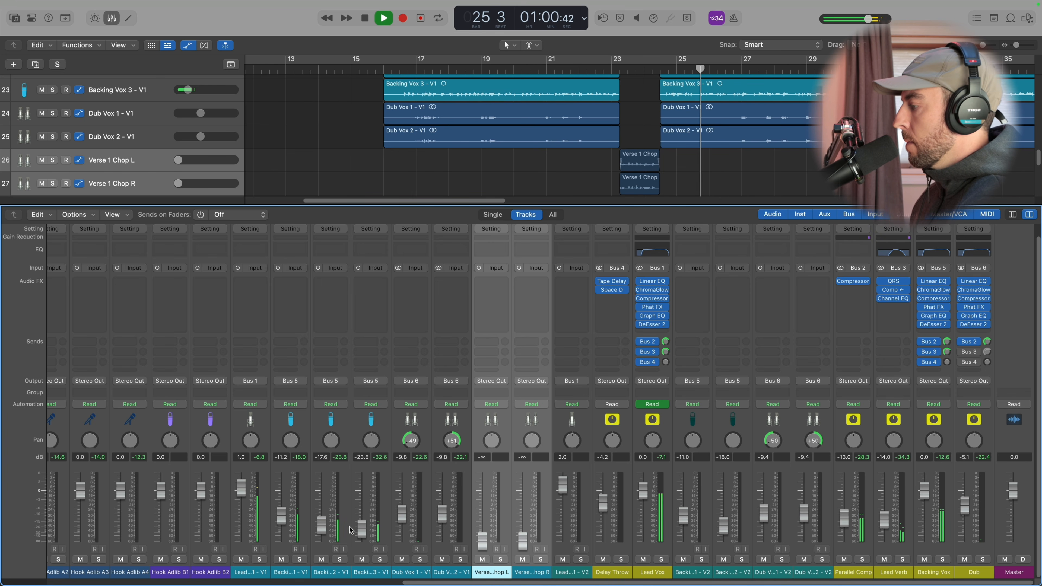
Step: Raise both Dub Vox V1 faders together to -6.0 dB during verse 1 playback
click(413, 573)
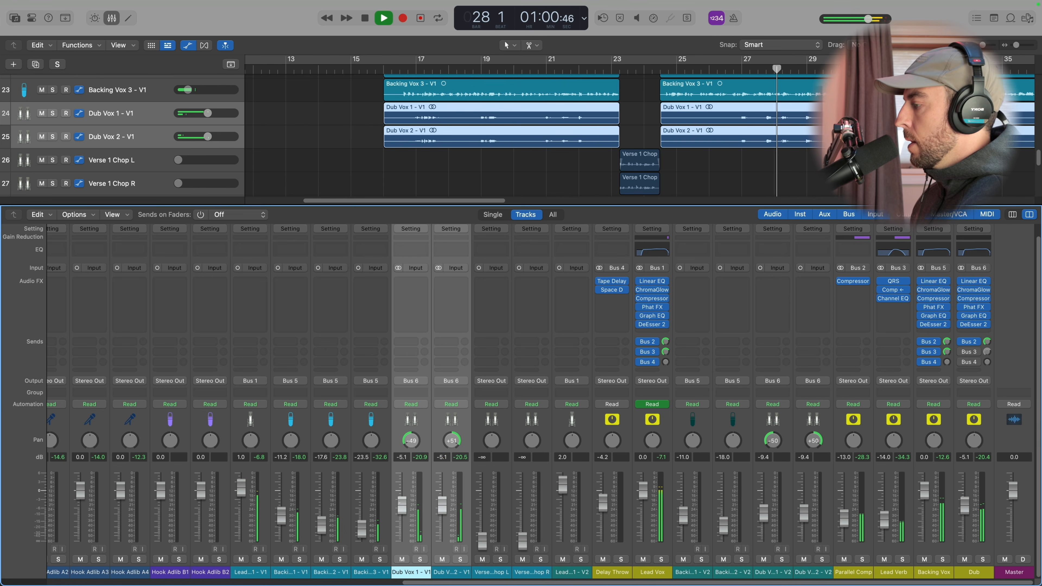
drag(402, 505, 401, 509)
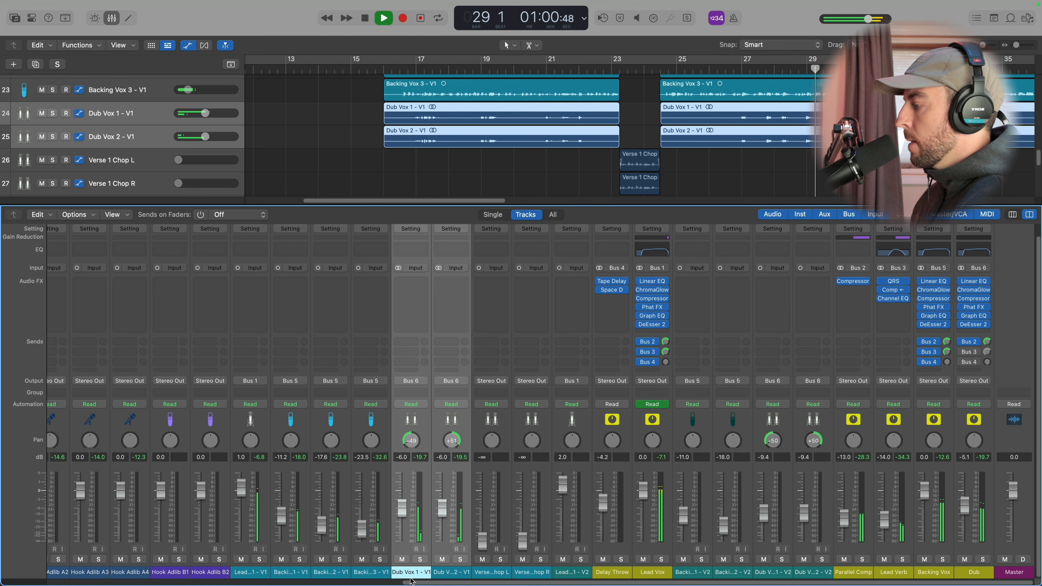
click(448, 575)
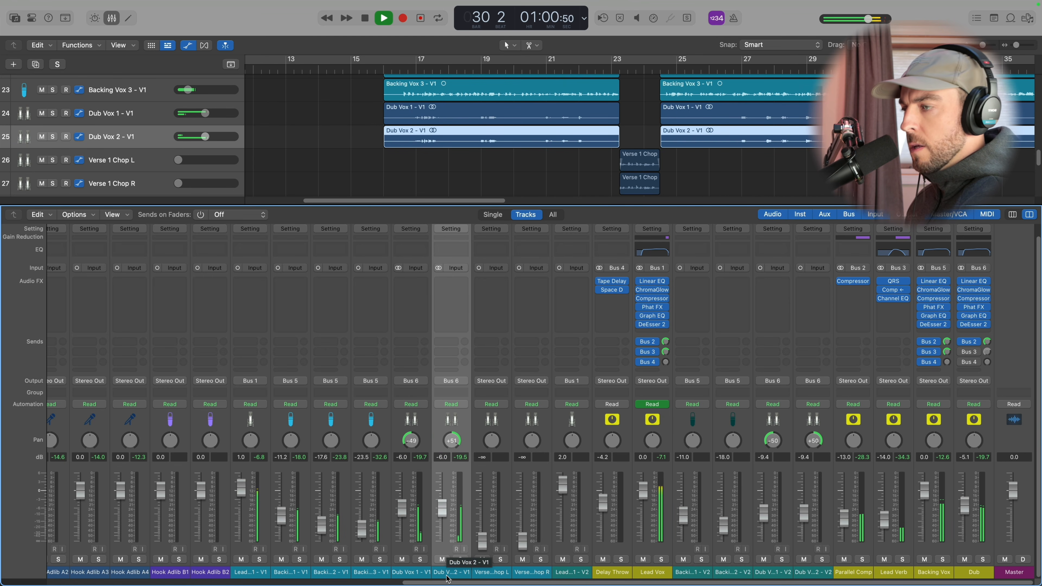
Step: Compare the verse vocal levels across the full arrangement by playing verse 2 from around bar 50 and verse 1 from around bar 30
click(730, 176)
key(z)
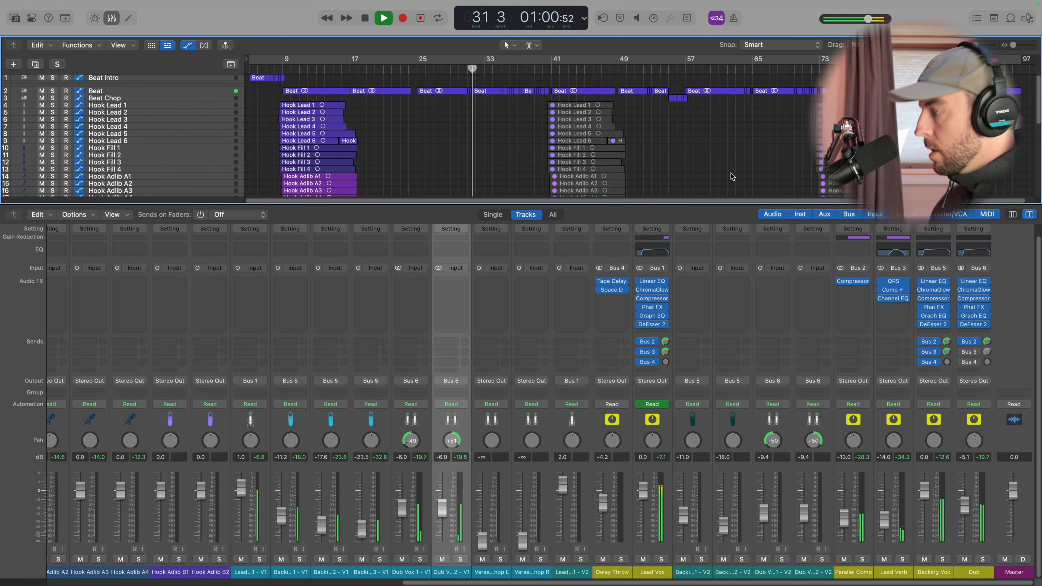
key(x)
key(z)
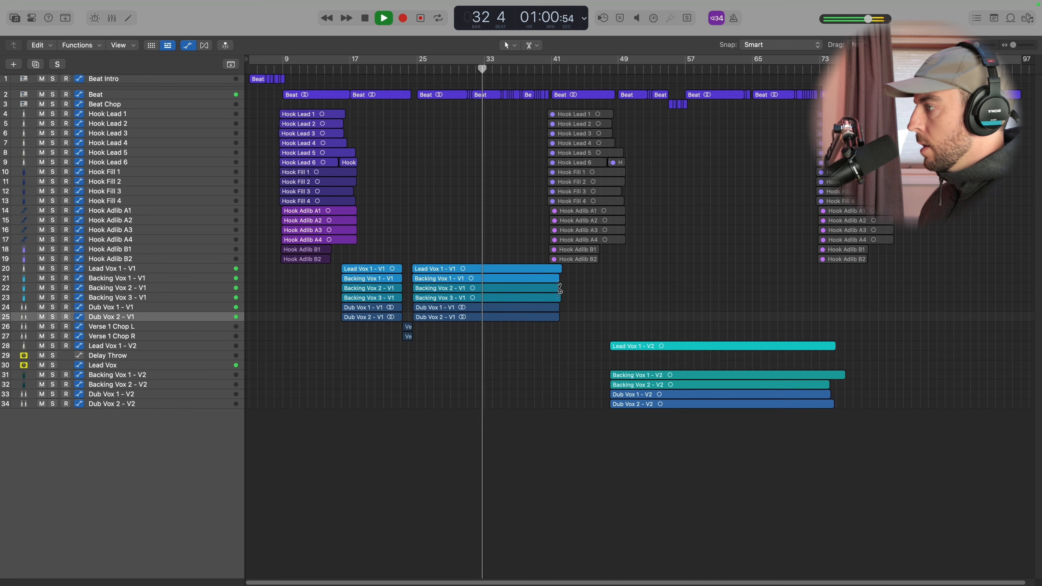
key(super+Right)
scroll(626, 291, right, 6)
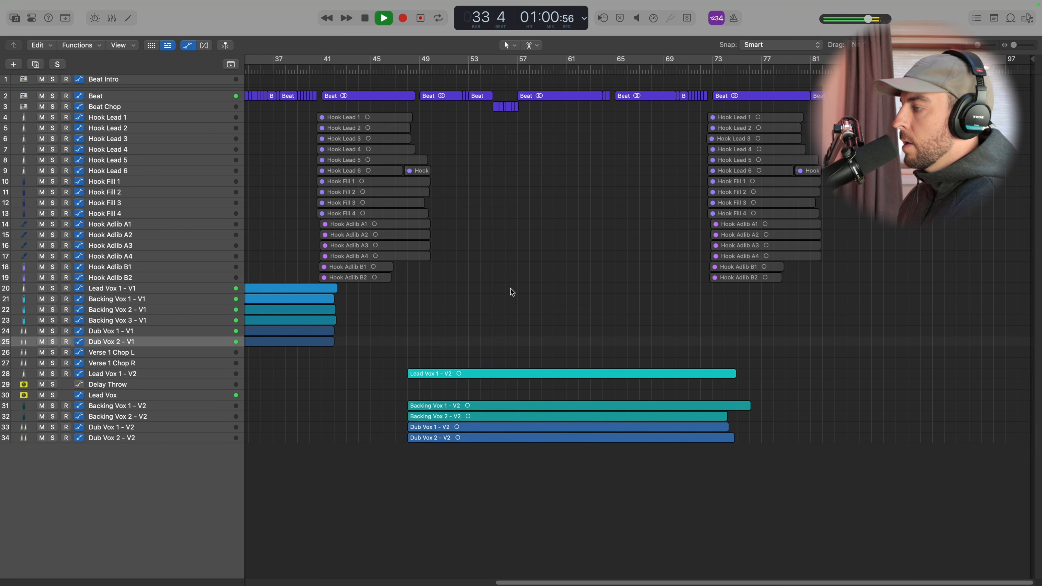
scroll(473, 297, left, 3)
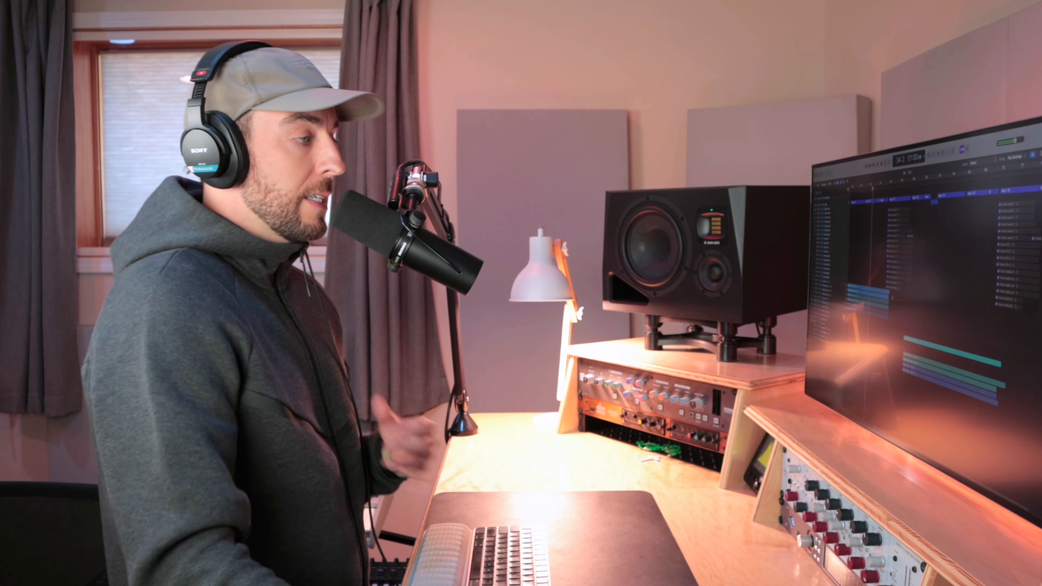
key(space)
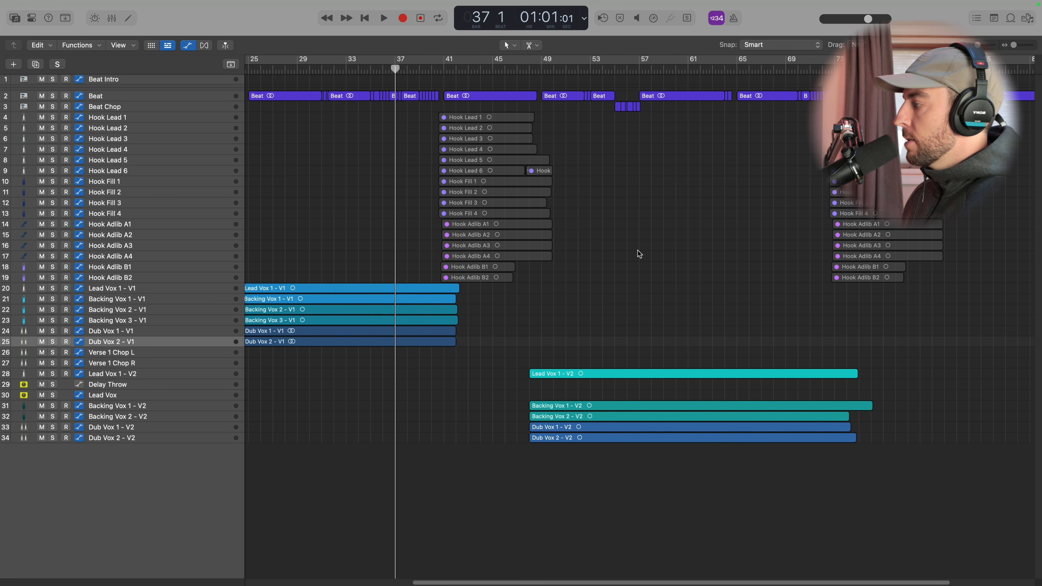
key(space)
scroll(626, 255, right, 2)
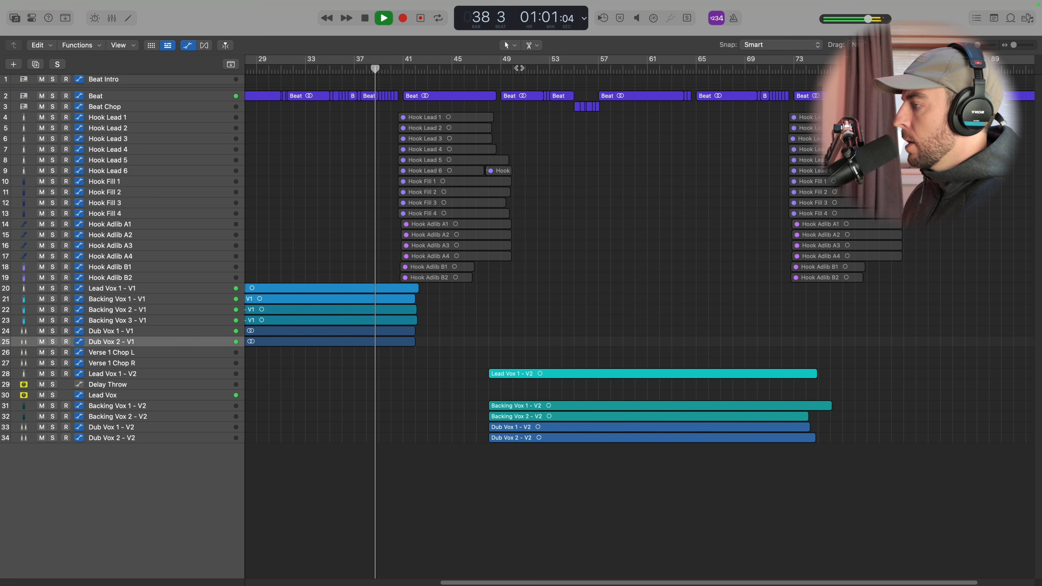
click(522, 72)
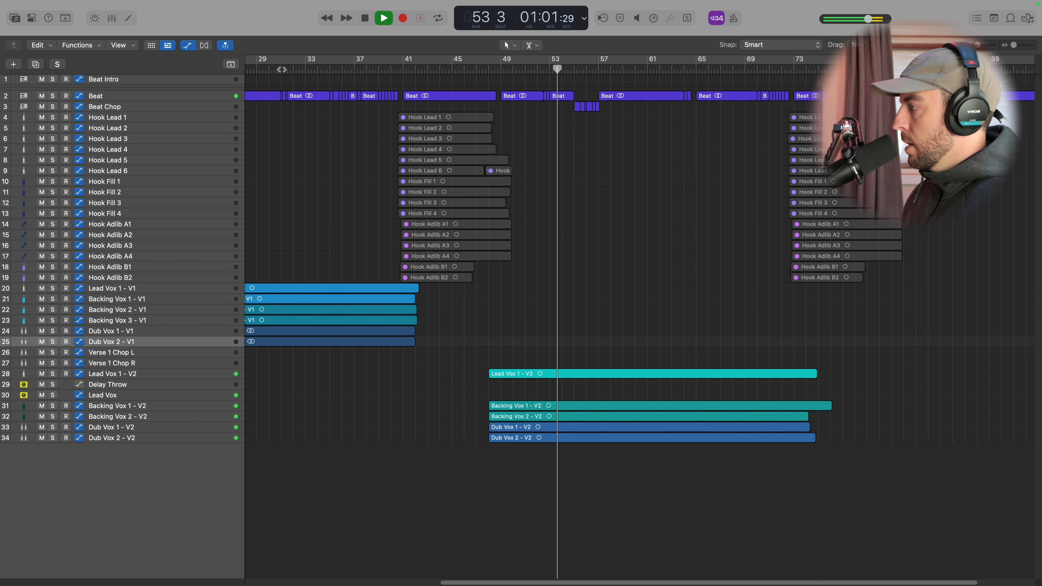
click(281, 70)
key(x)
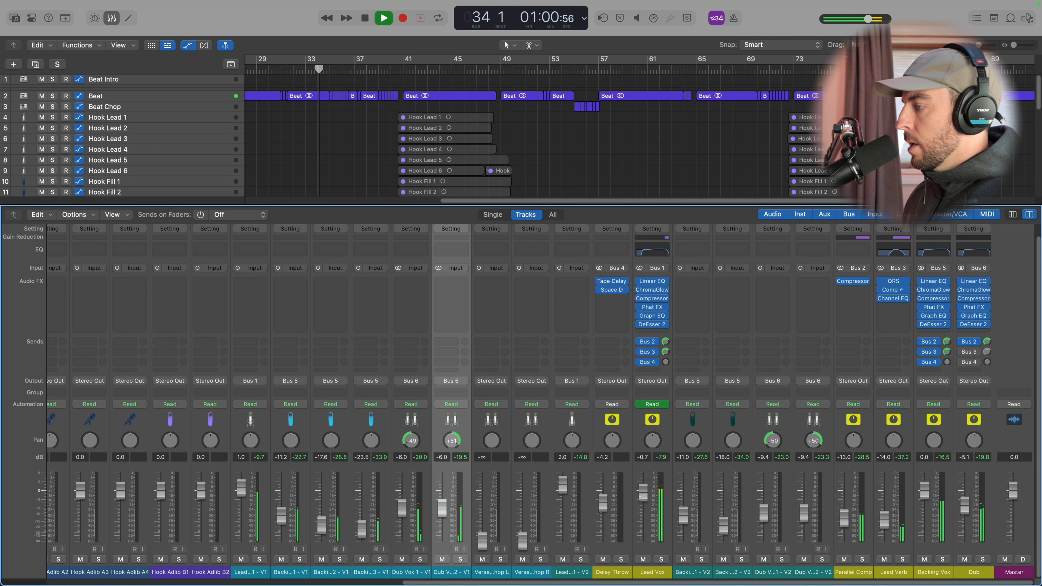
Step: Play verse 2 from around bar 61 to check its vocal levels against verse 1, and stop playback over the verse 1 regions
key(x)
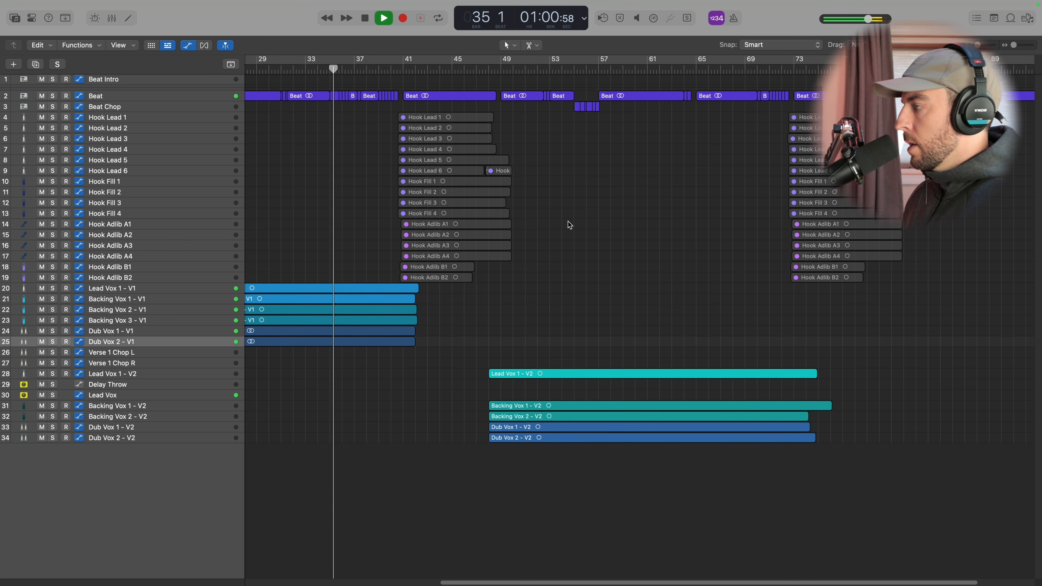
click(656, 70)
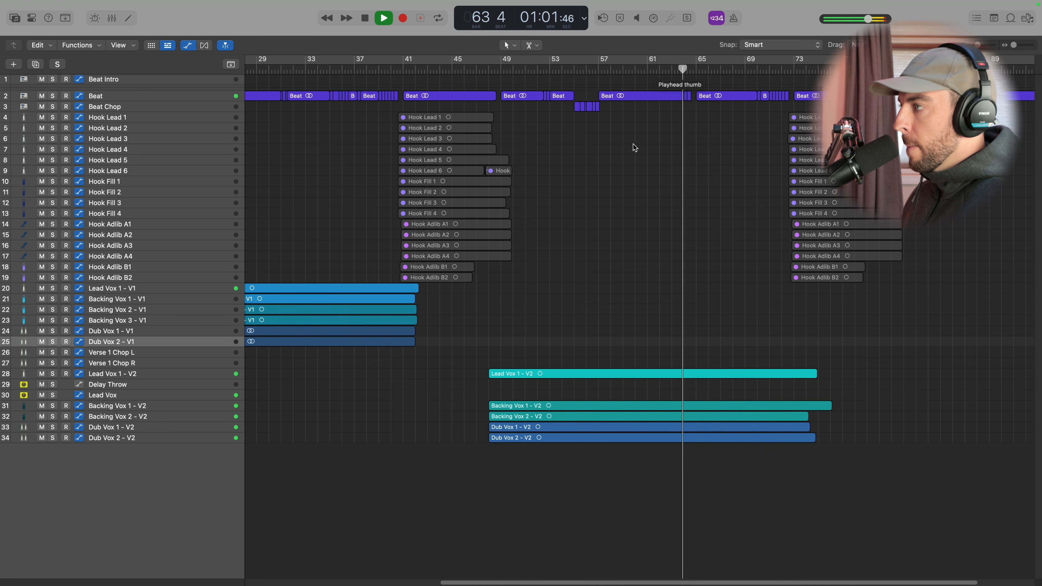
scroll(525, 280, left, 3)
scroll(494, 312, left, 8)
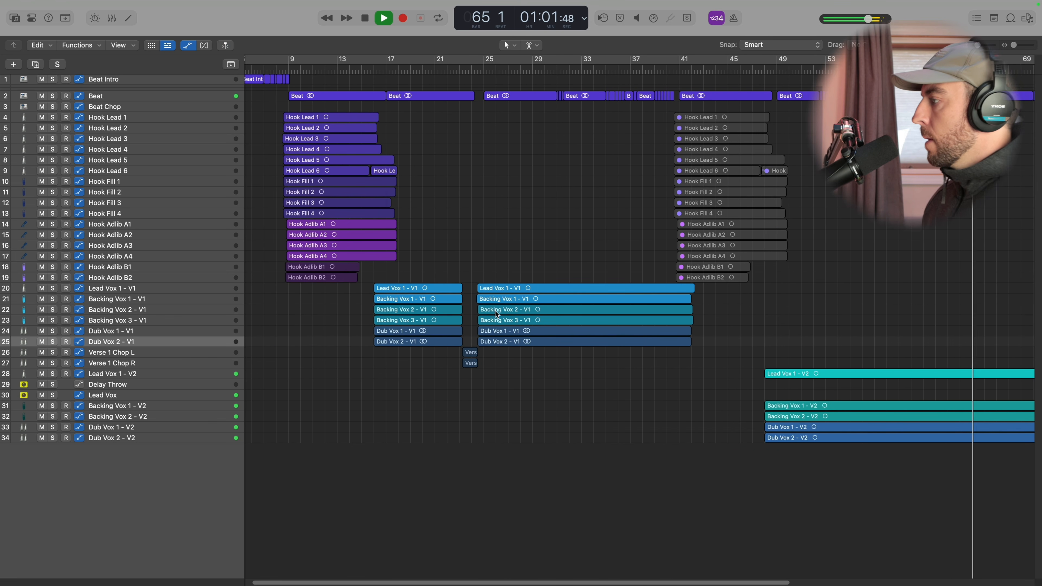
key(space)
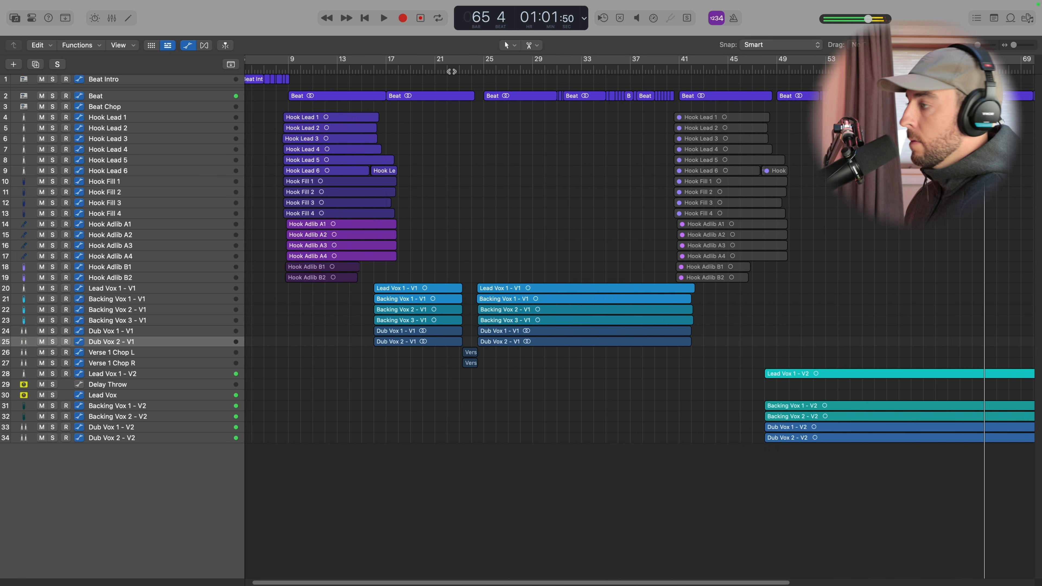
Step: Raise the Verse 1 Chop L and Verse 1 Chop R faders together to -1.4 dB and audition both tracks soloed
key(x)
scroll(525, 377, left, 4)
scroll(527, 380, right, 5)
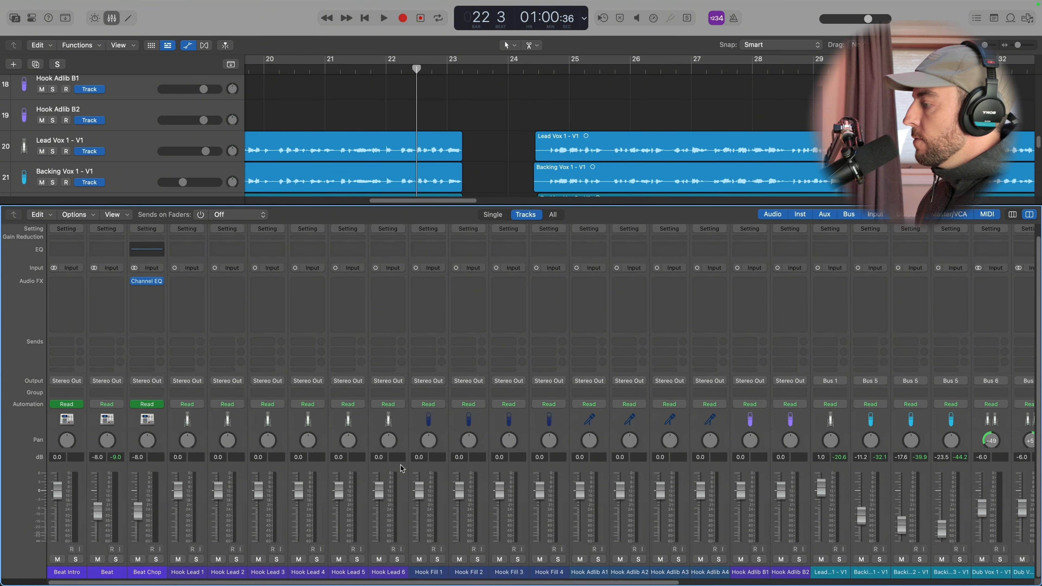
scroll(634, 486, right, 10)
drag(696, 569, 750, 573)
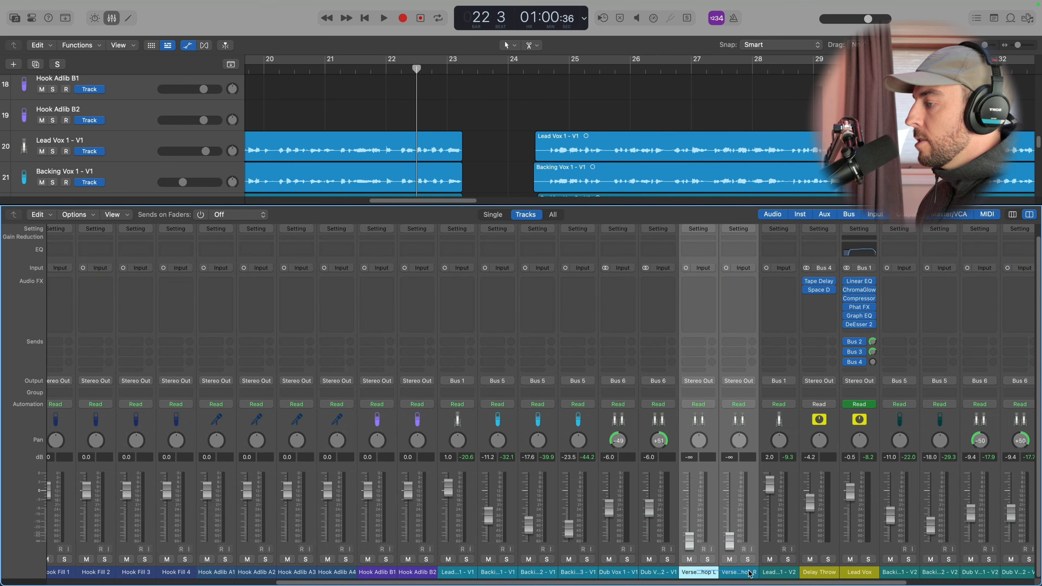
drag(690, 542, 689, 494)
click(707, 559)
key(space)
key(space)
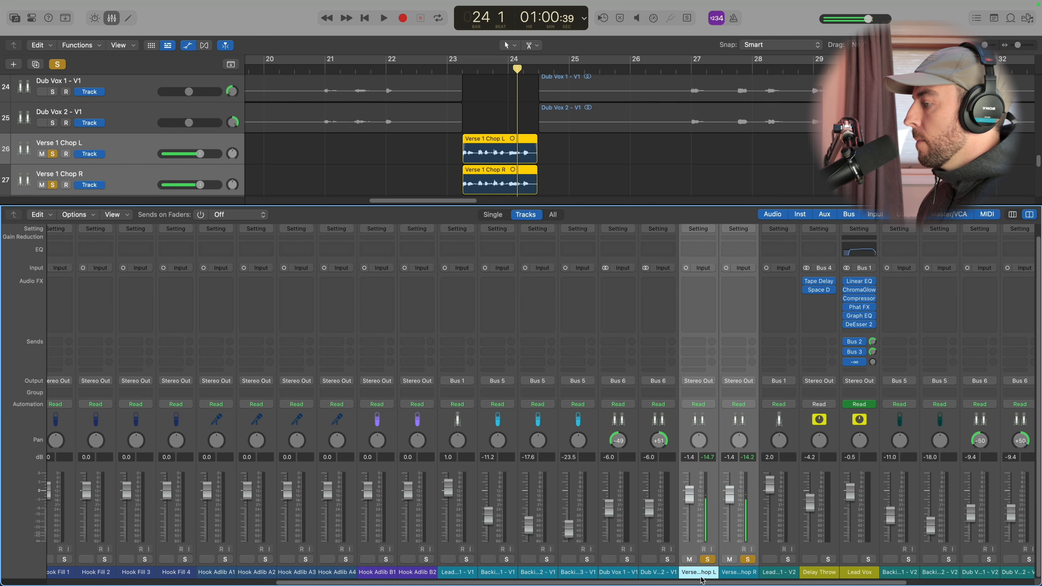
Step: Pan Verse 1 Chop L to -46 and Verse 1 Chop R to +49, and play the soloed chops
click(700, 575)
drag(699, 441, 698, 443)
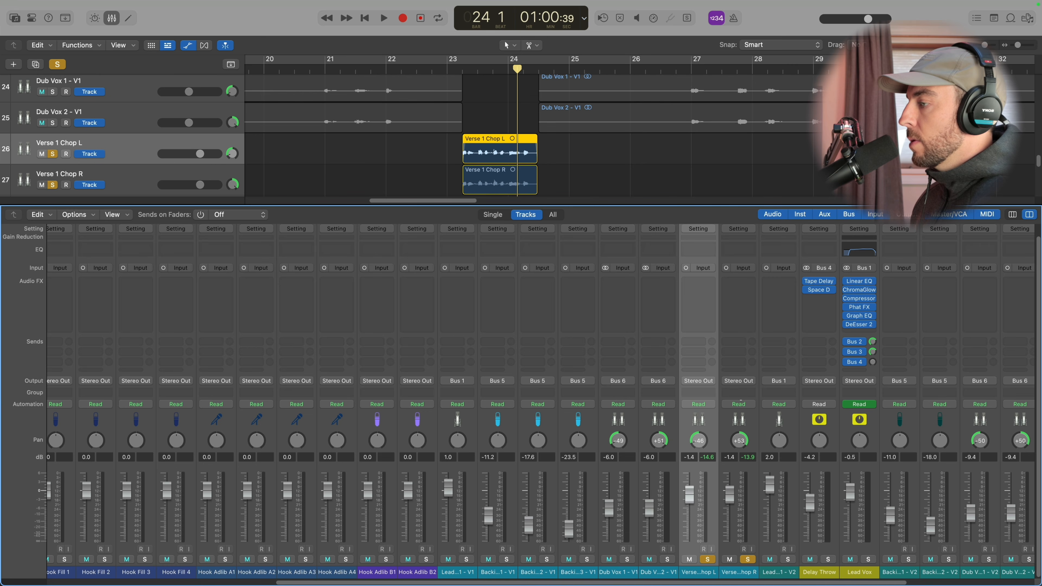
key(space)
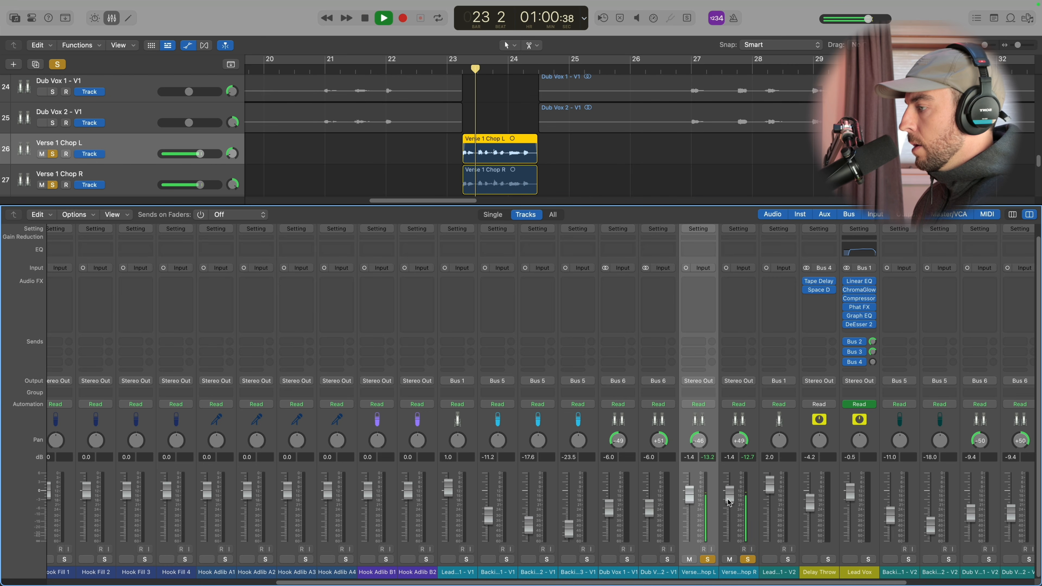
key(space)
Step: Route the outputs of both Verse 1 Chop tracks to Bus 6 (Dub) and audition the chops
shift+click(726, 571)
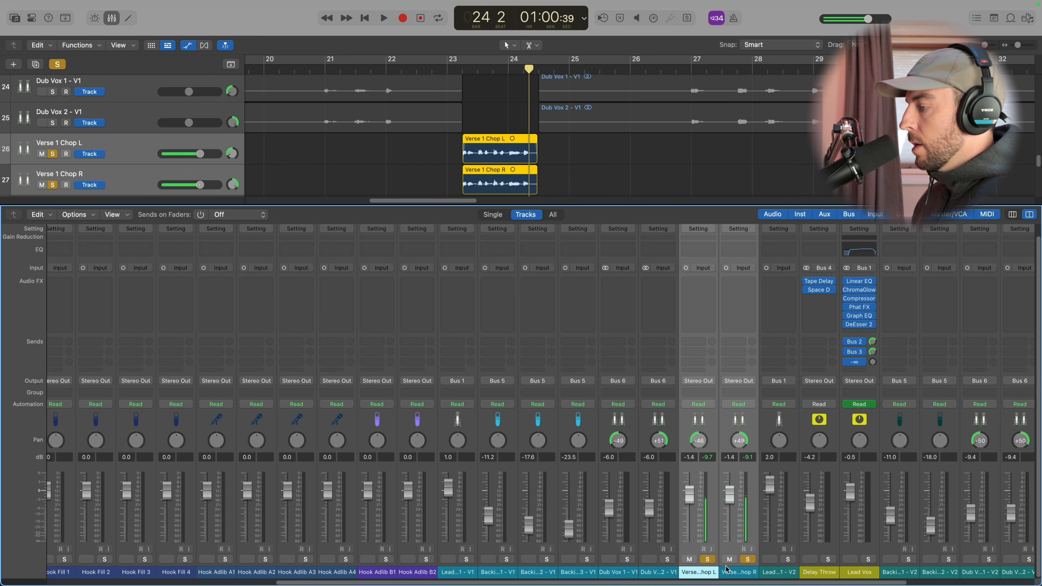
click(710, 382)
mouse_move(771, 439)
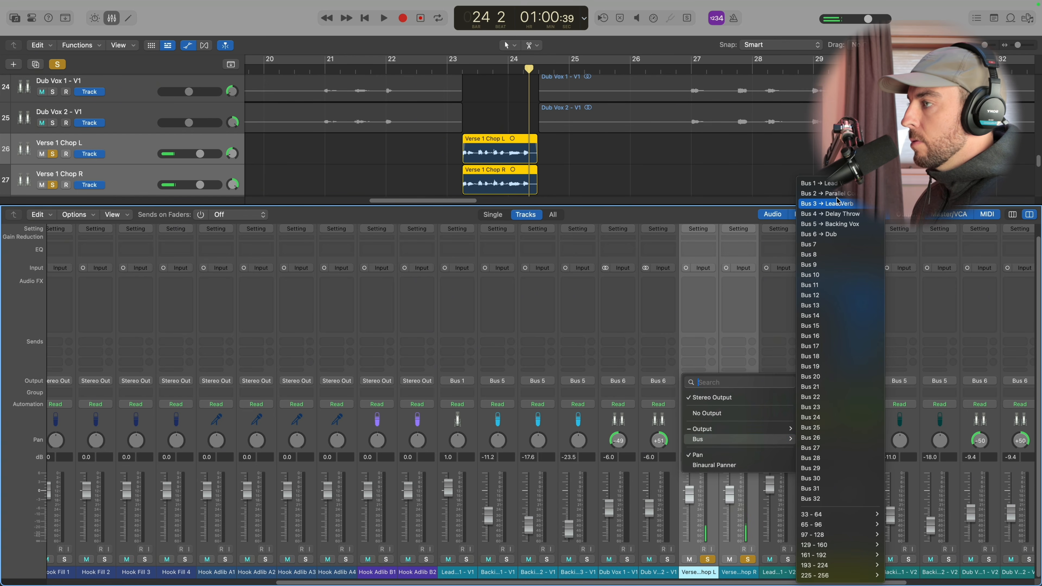
click(836, 236)
key(space)
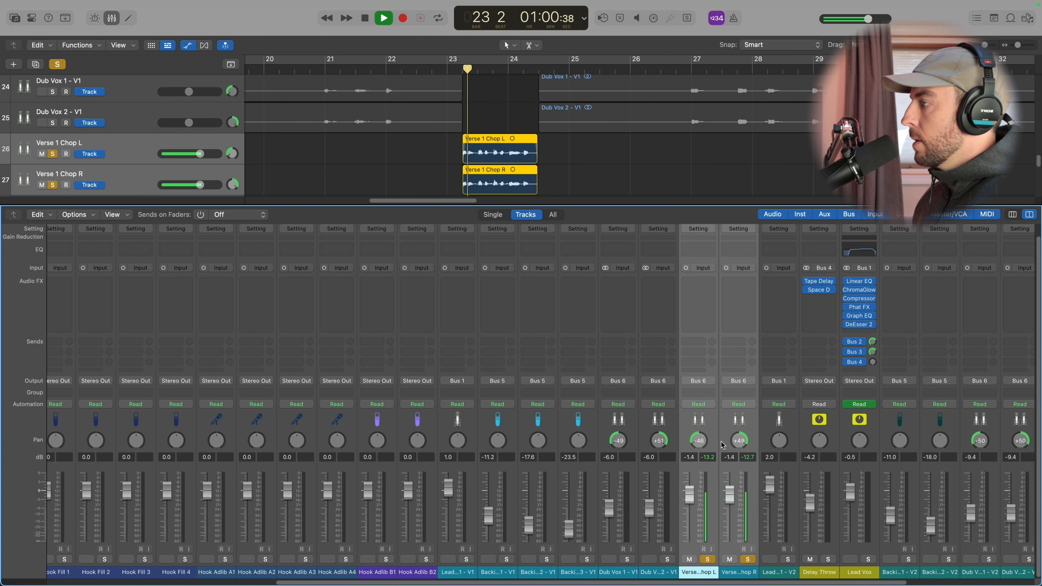
key(space)
Step: Insert Logic's Vocal Transformer pitch effect on both Verse 1 Chop tracks
click(698, 282)
mouse_move(694, 379)
mouse_move(837, 512)
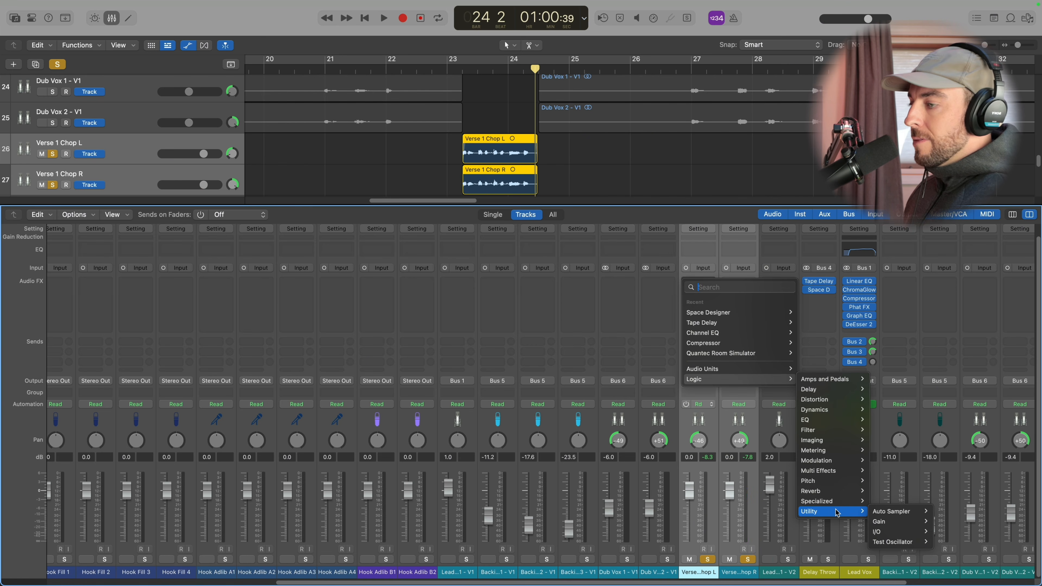
mouse_move(811, 480)
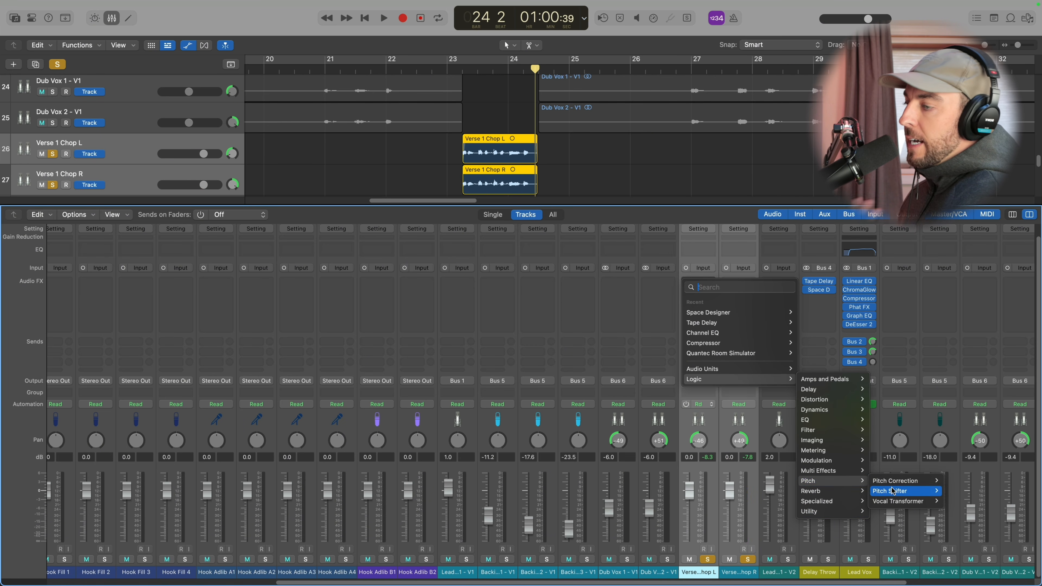
mouse_move(898, 501)
click(954, 502)
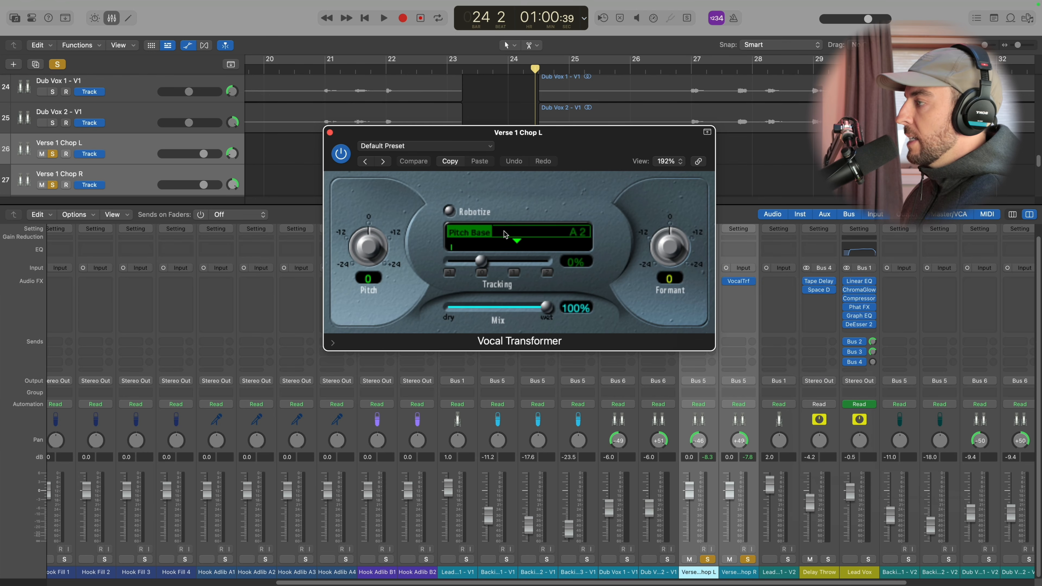
Step: During playback, set the pitch to -7 and lower the formant in Verse 1 Chop L's Vocal Transformer
drag(525, 143, 524, 169)
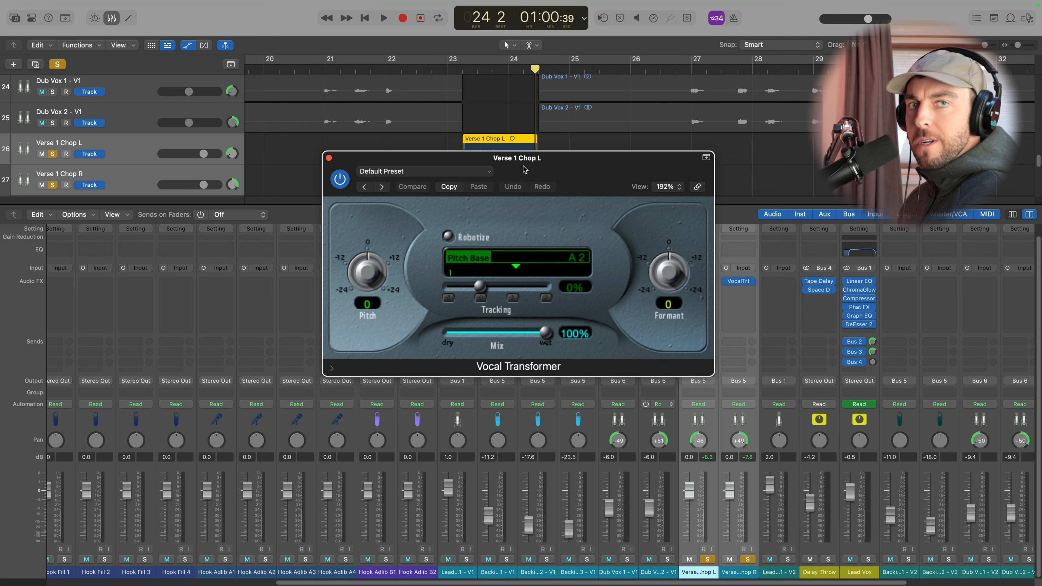
drag(525, 169, 526, 178)
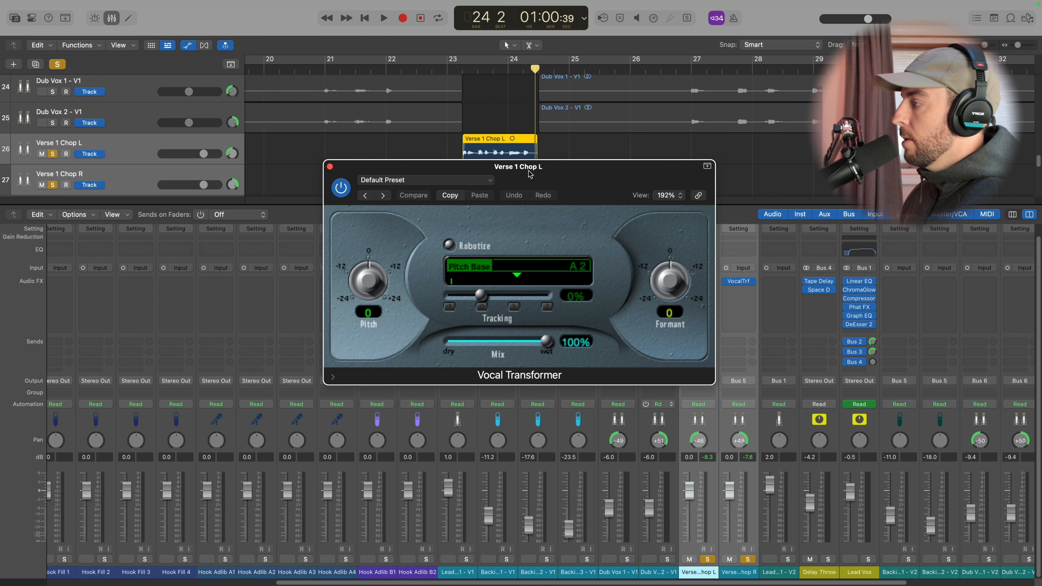
drag(530, 174, 538, 169)
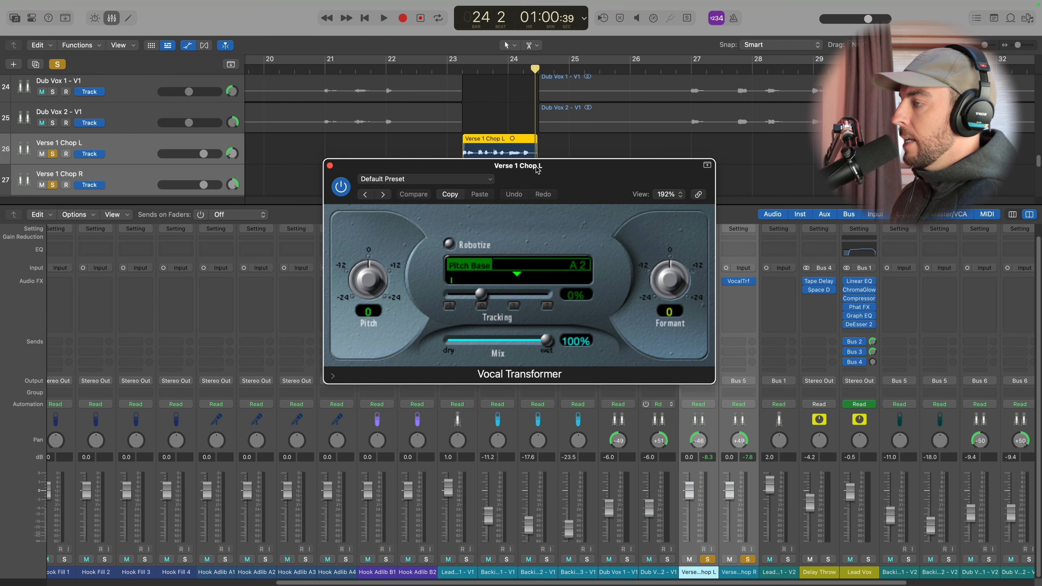
drag(536, 170, 538, 175)
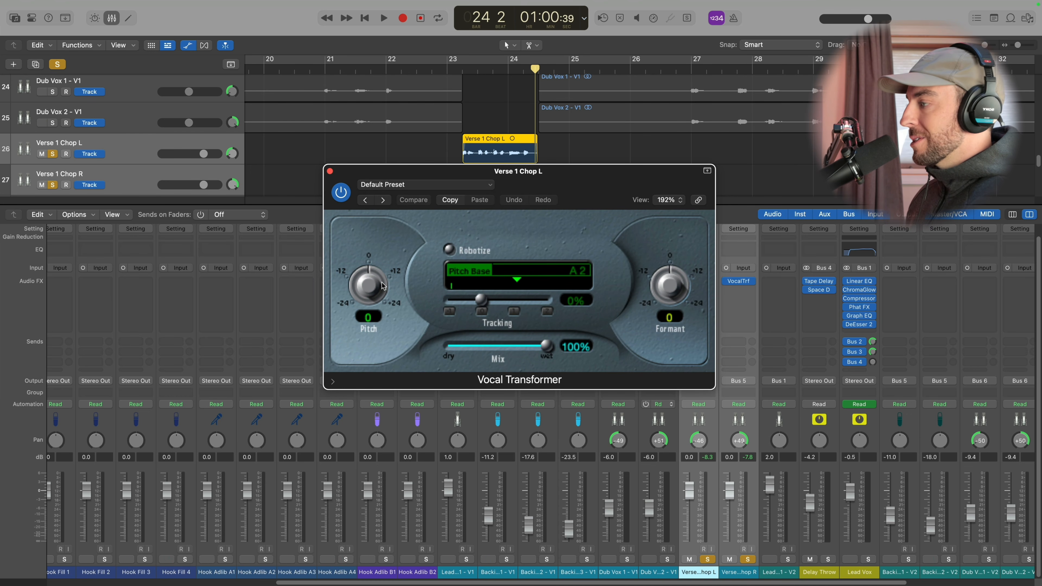
key(space)
drag(374, 285, 362, 265)
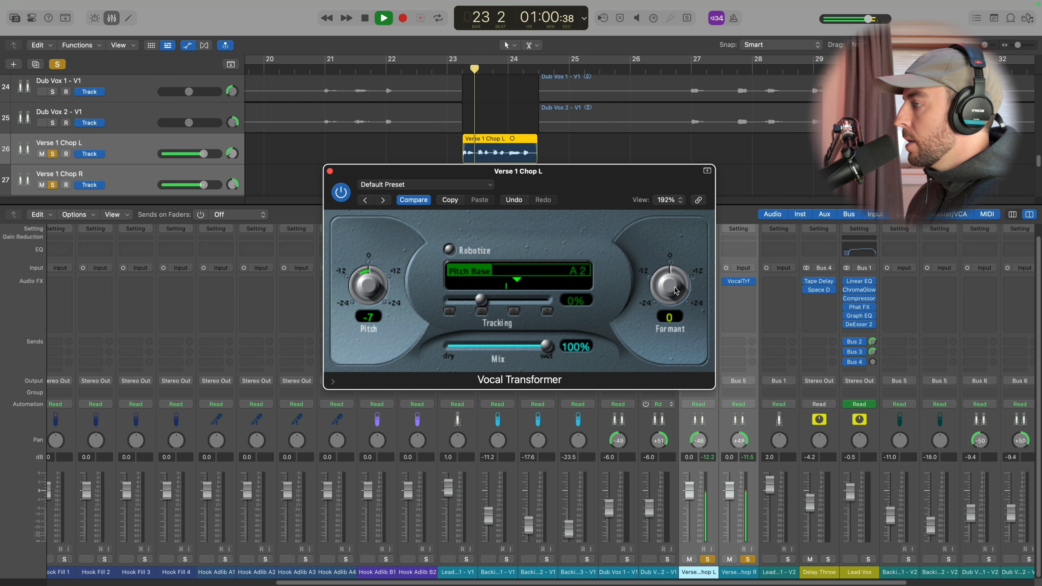
drag(674, 287, 586, 316)
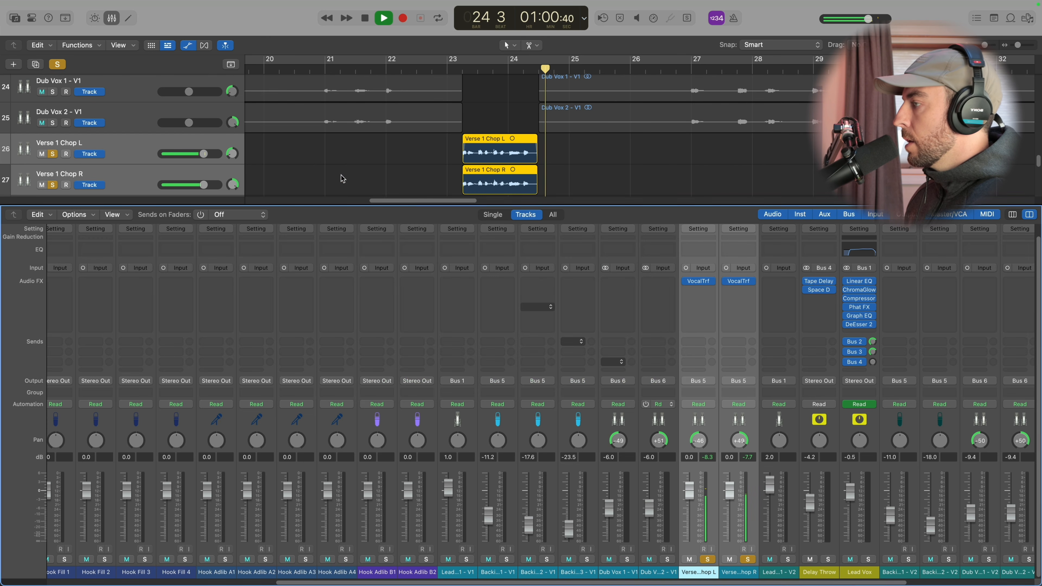
Step: Check both Verse 1 Chop Vocal Transformers while playing the chops in the full mix from around bar 21, and close their windows
drag(745, 284, 746, 284)
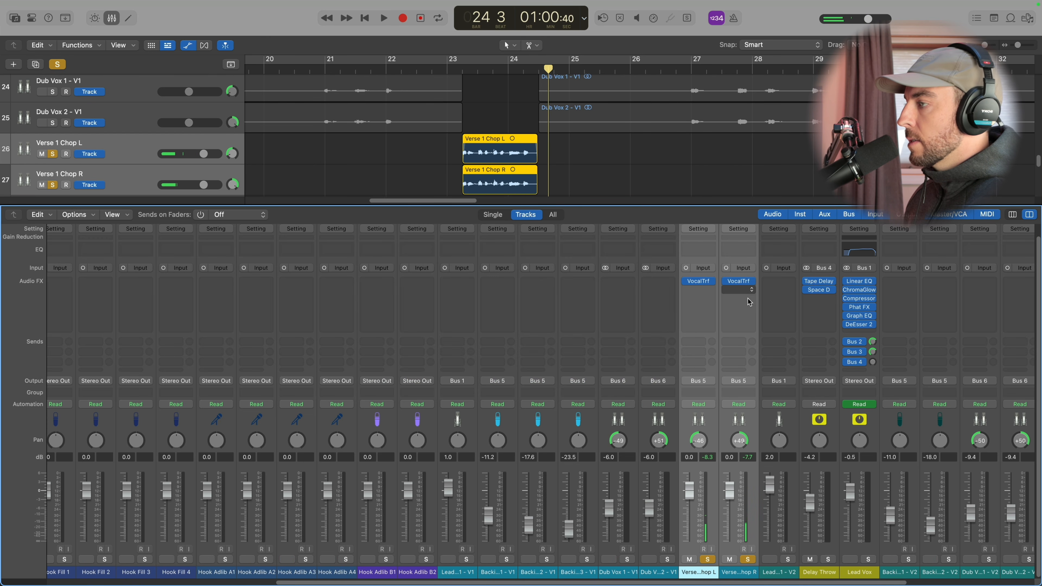
key(space)
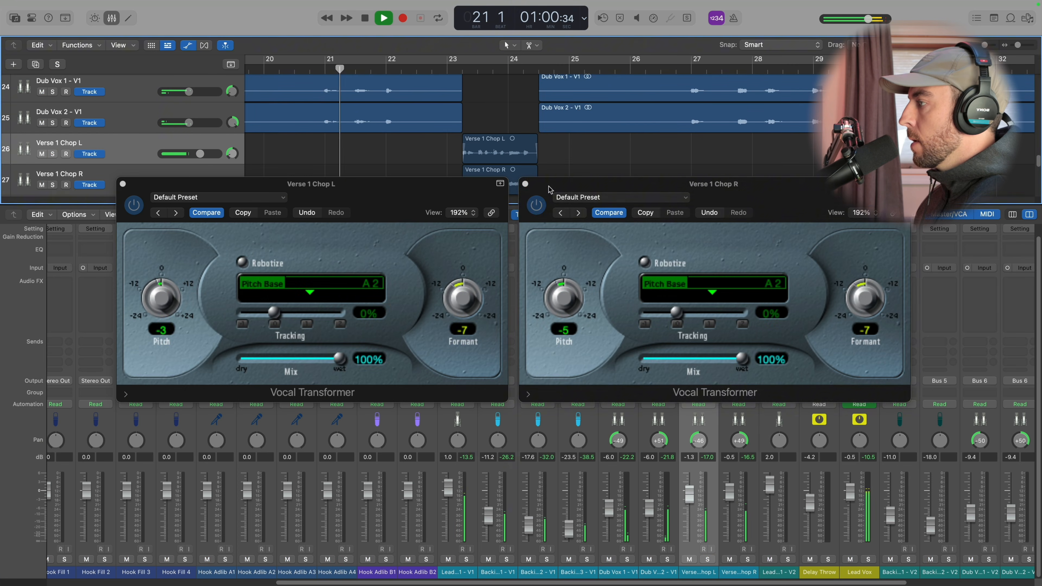
click(550, 189)
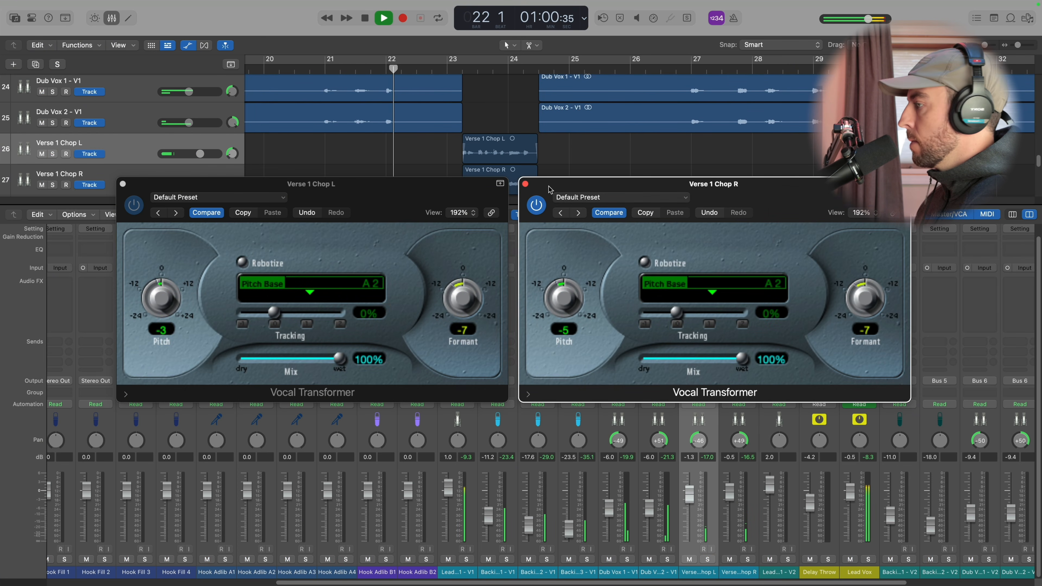
drag(549, 186, 549, 186)
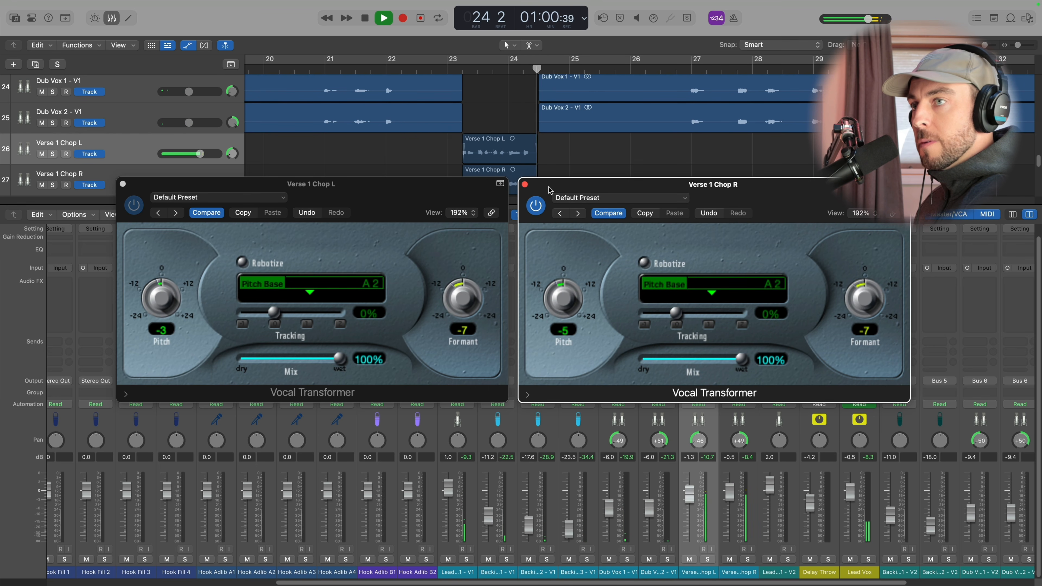
click(525, 184)
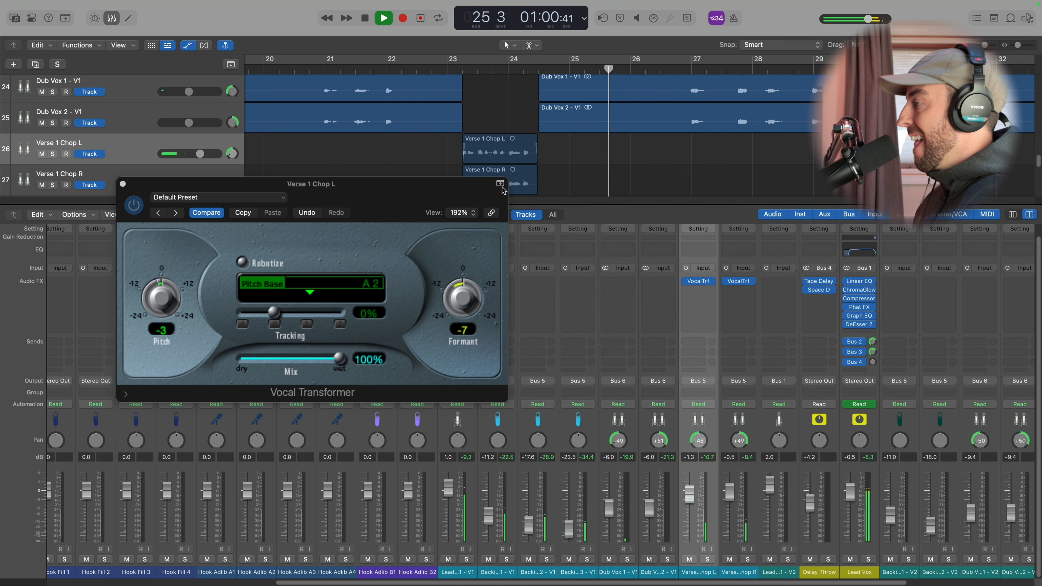
click(122, 183)
Step: Open the Lead Vox bus's Linear Phase EQ and ChromaGlow and arrange both windows for review while verse 1 plays
key(x)
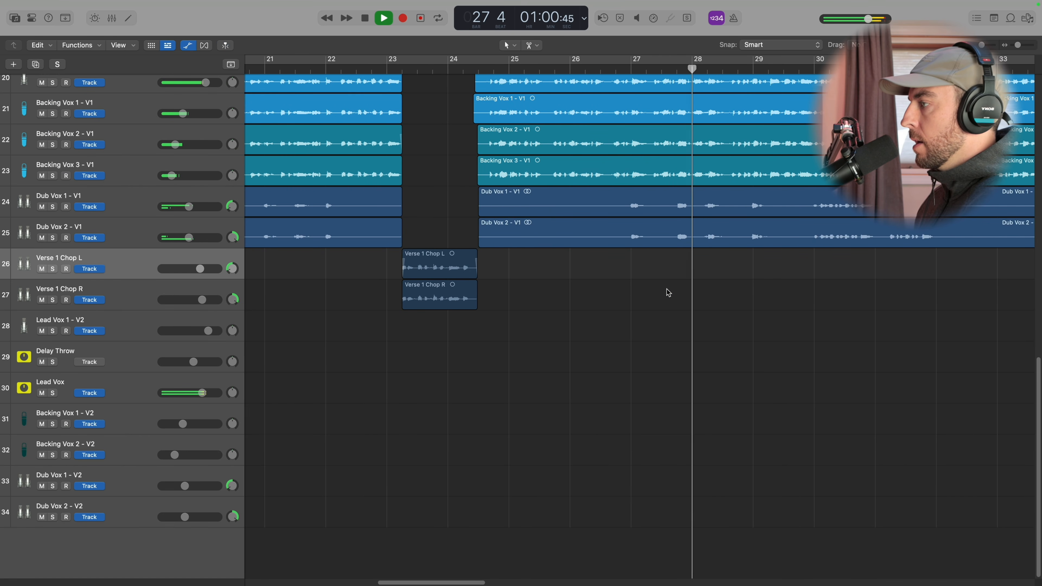
key(z)
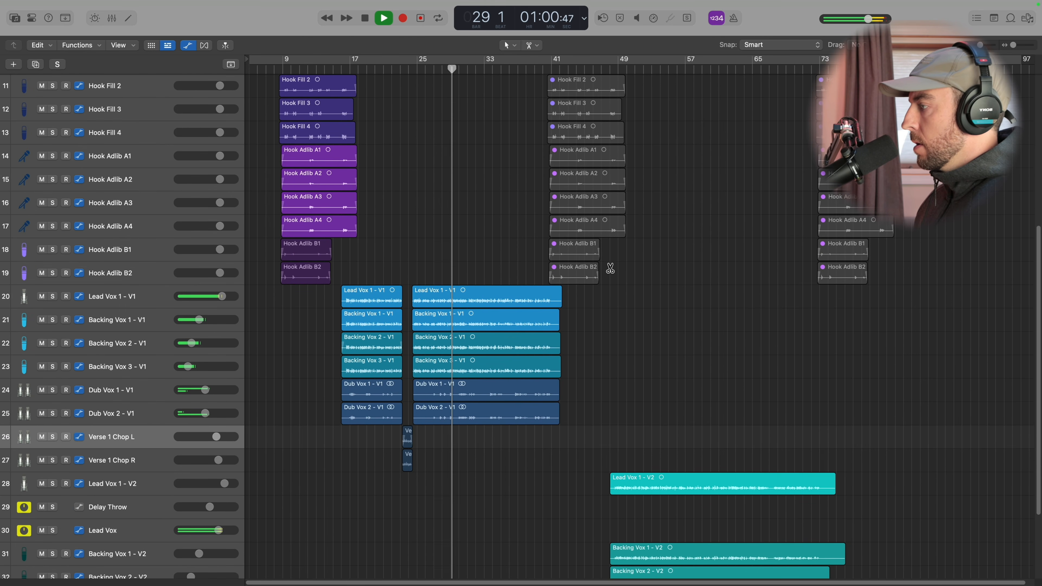
key(x)
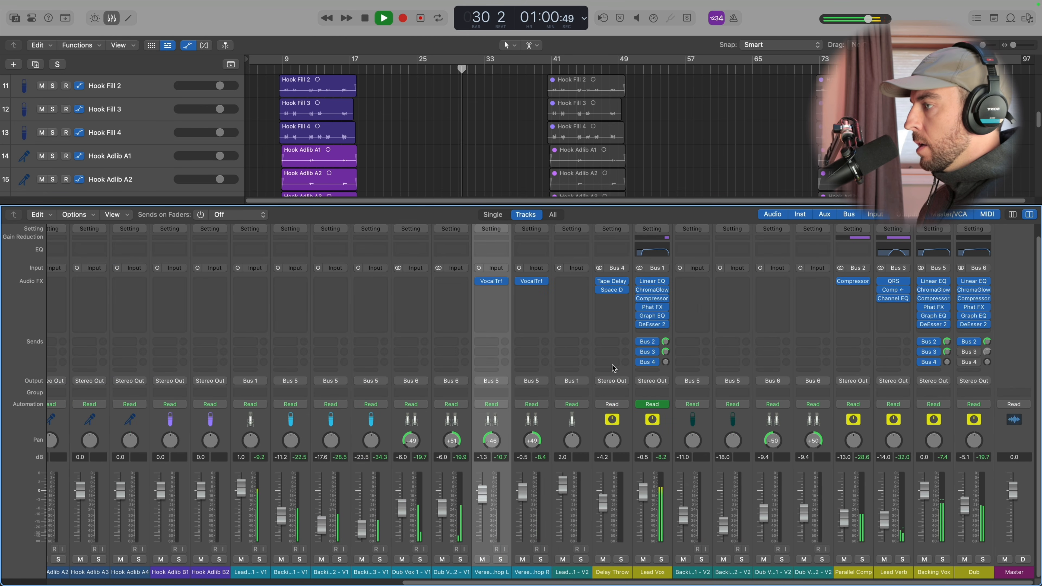
click(655, 281)
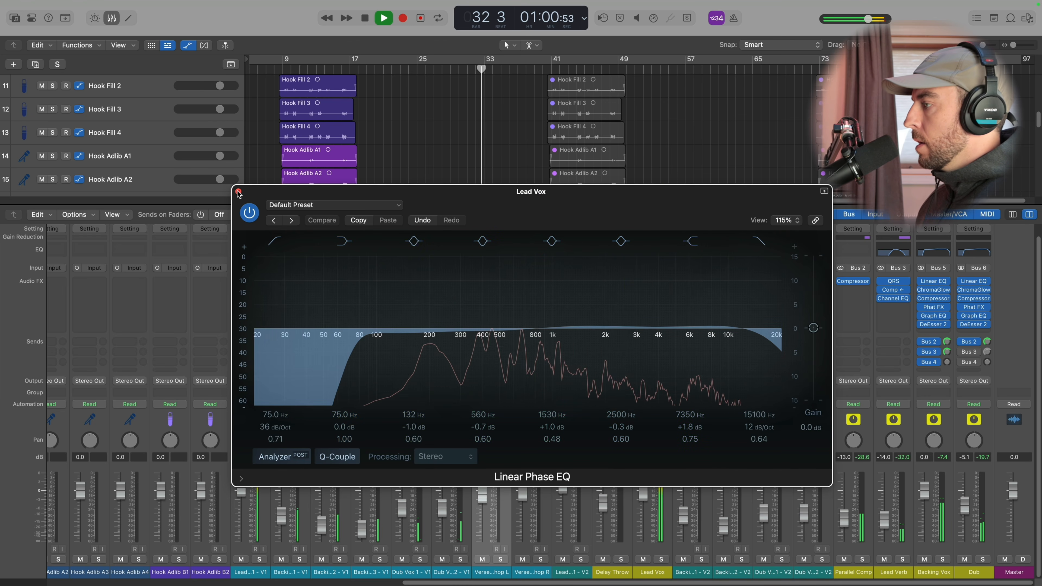
drag(282, 194, 54, 28)
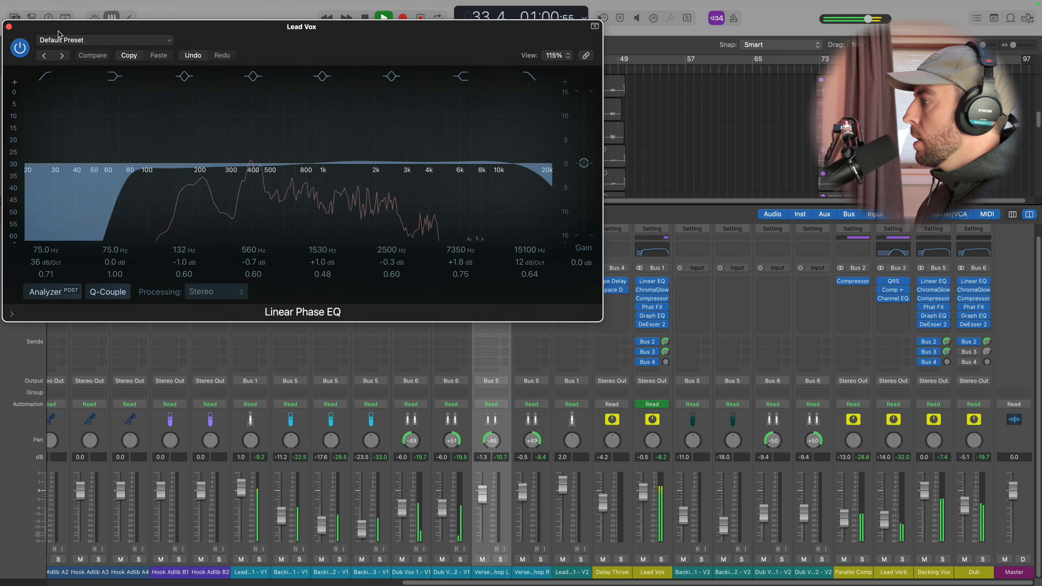
click(654, 293)
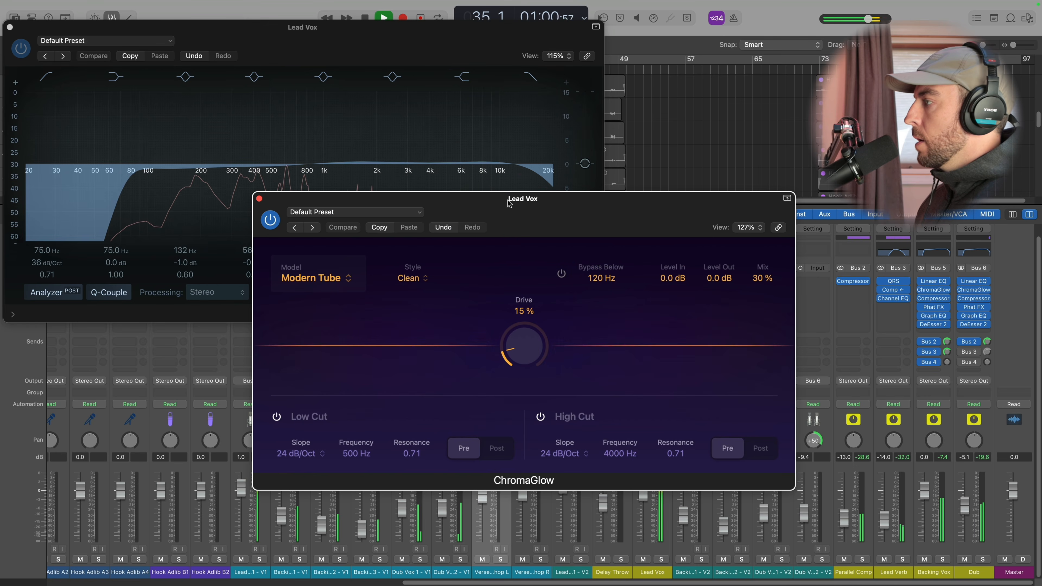
drag(456, 197, 213, 268)
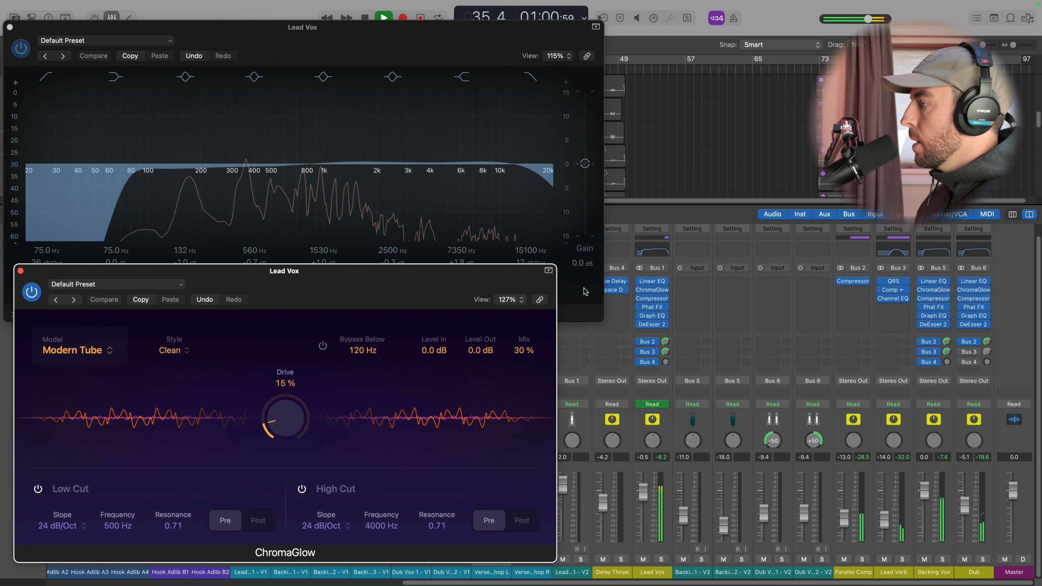
Step: Review the Compressor and Vintage Graphic EQ settings on the Lead Vox bus during playback, closing each one after viewing
click(652, 298)
drag(548, 151, 785, 111)
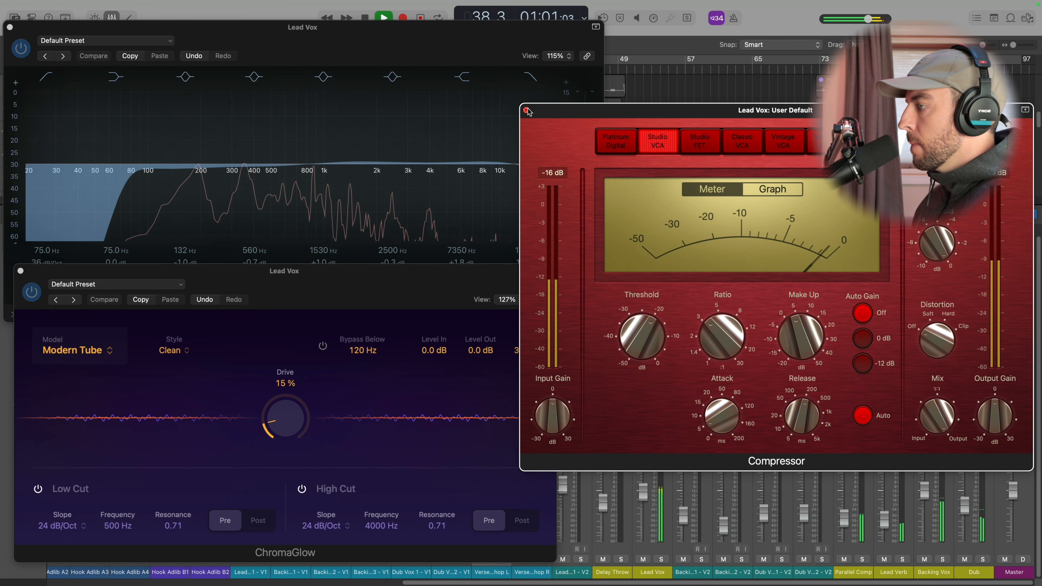
drag(530, 110, 529, 89)
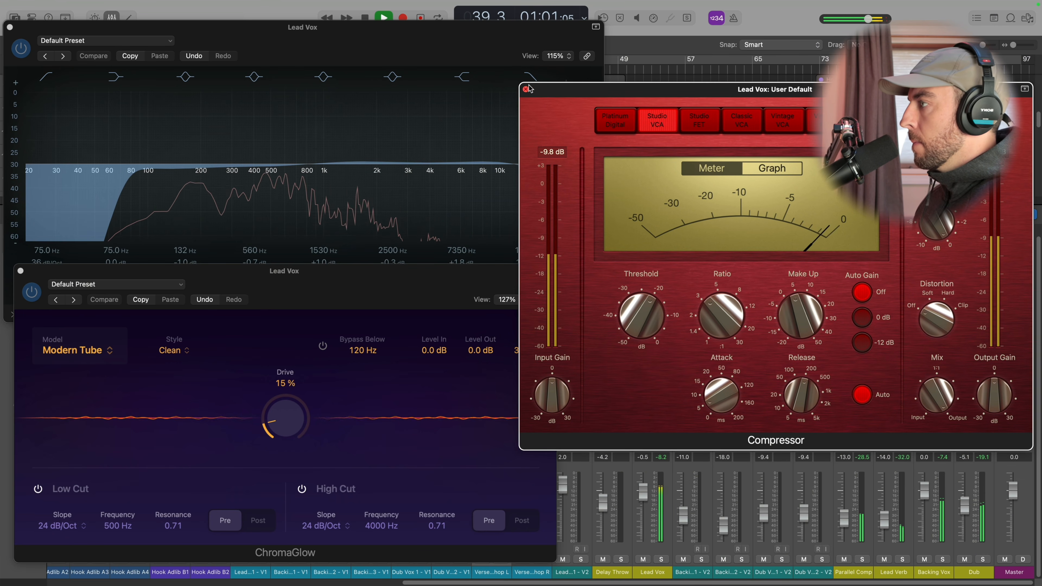
click(526, 89)
click(658, 319)
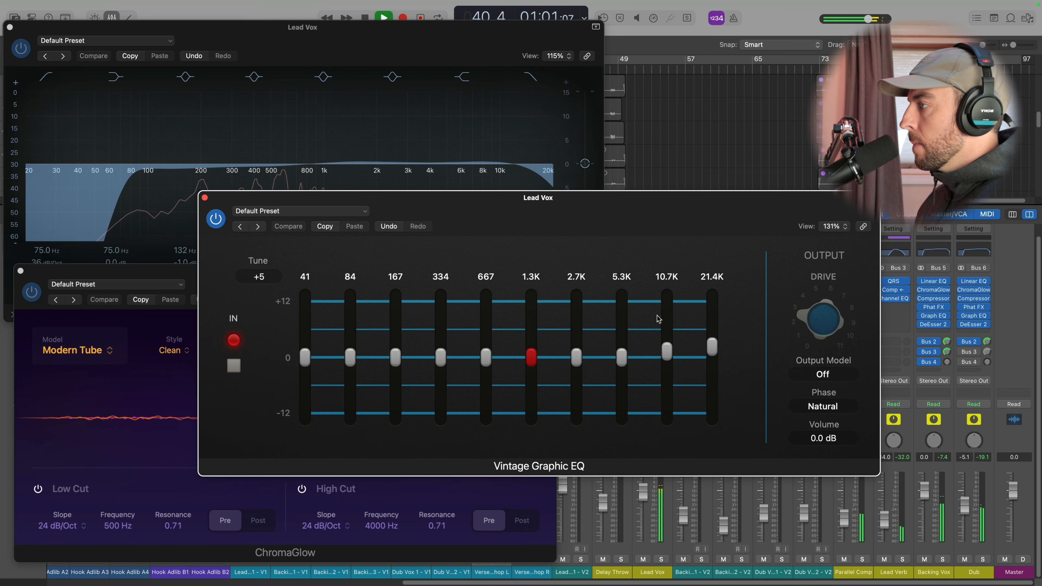
click(204, 198)
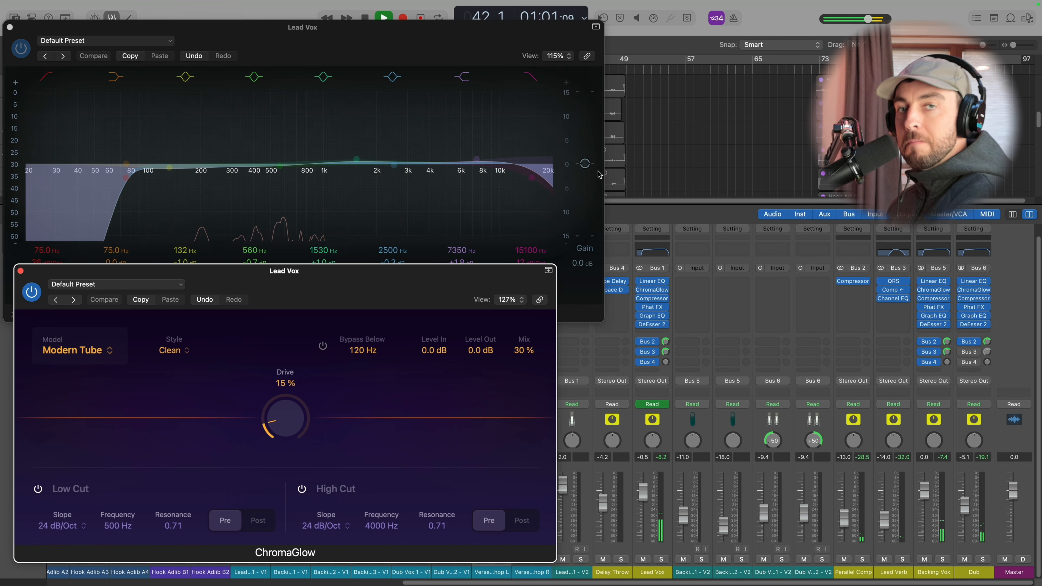